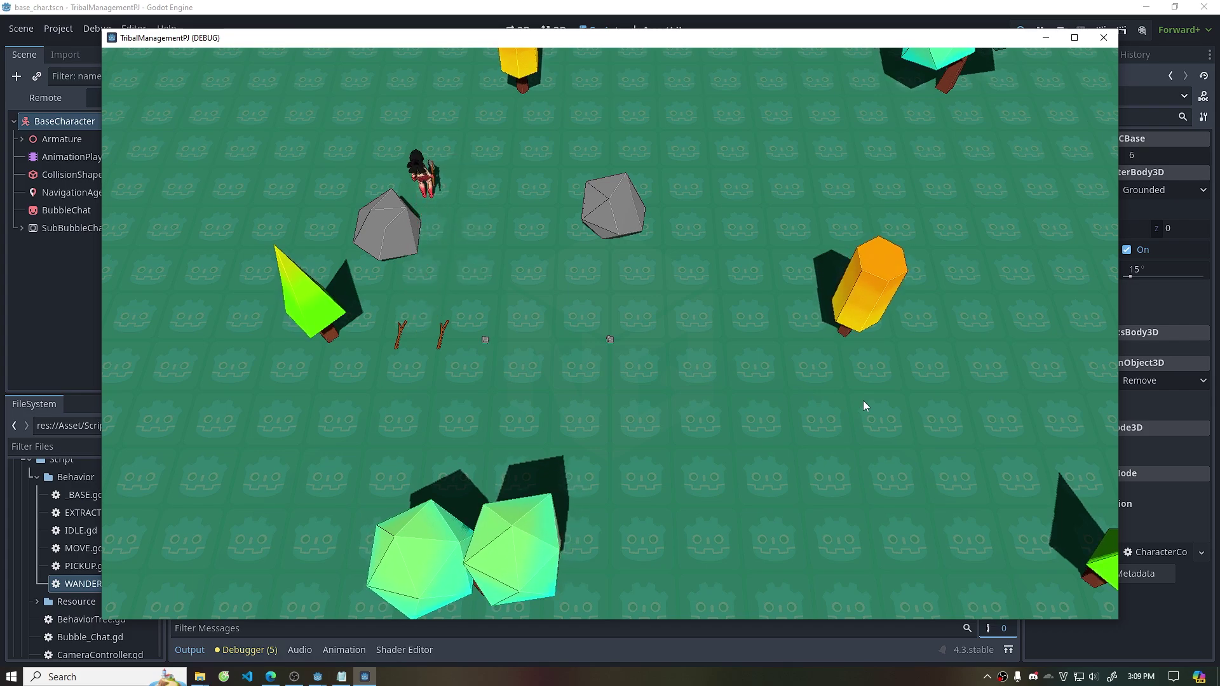
Send the character walking to the grey rock in the running game
click(605, 230)
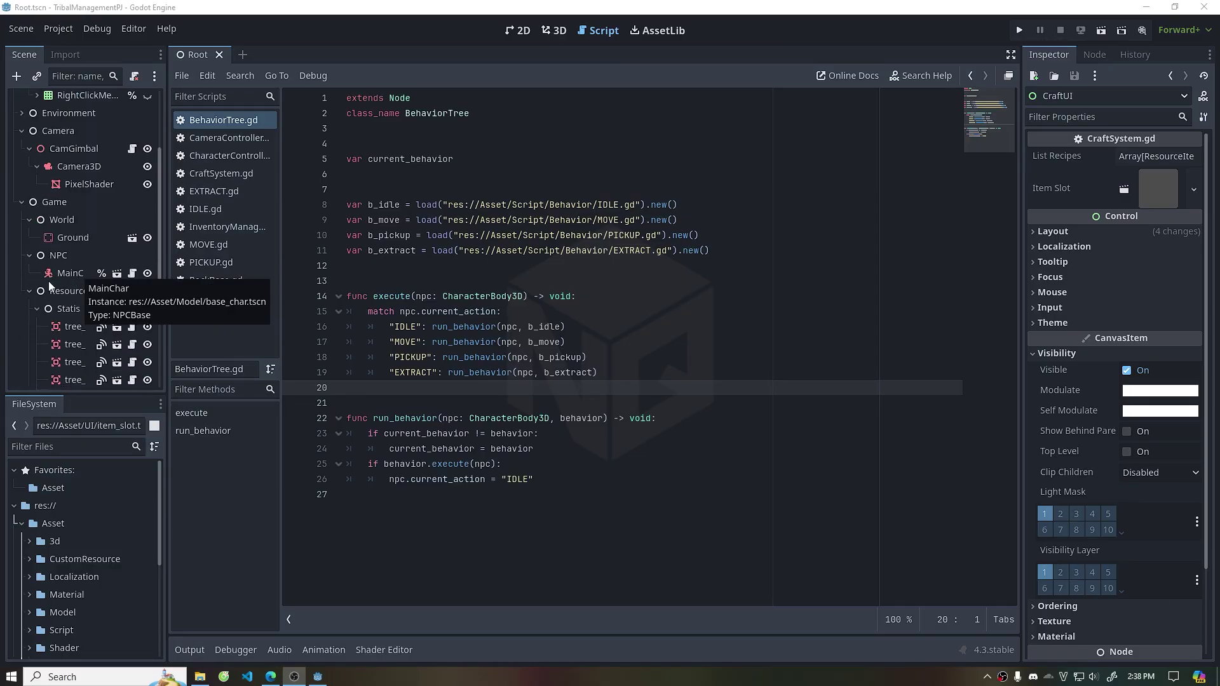
Open the base_char scene and add a TextureRect child to BaseCharacter
scroll(86, 270, down, 3)
click(117, 273)
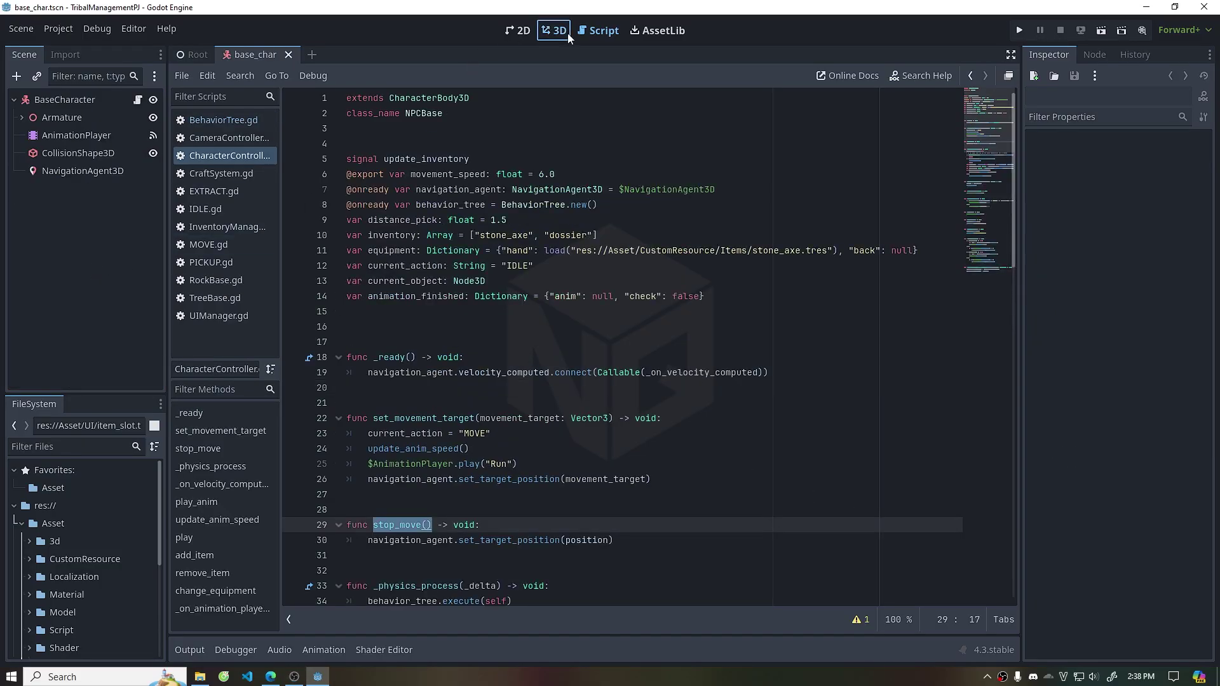
click(557, 30)
middle_drag(483, 425, 432, 440)
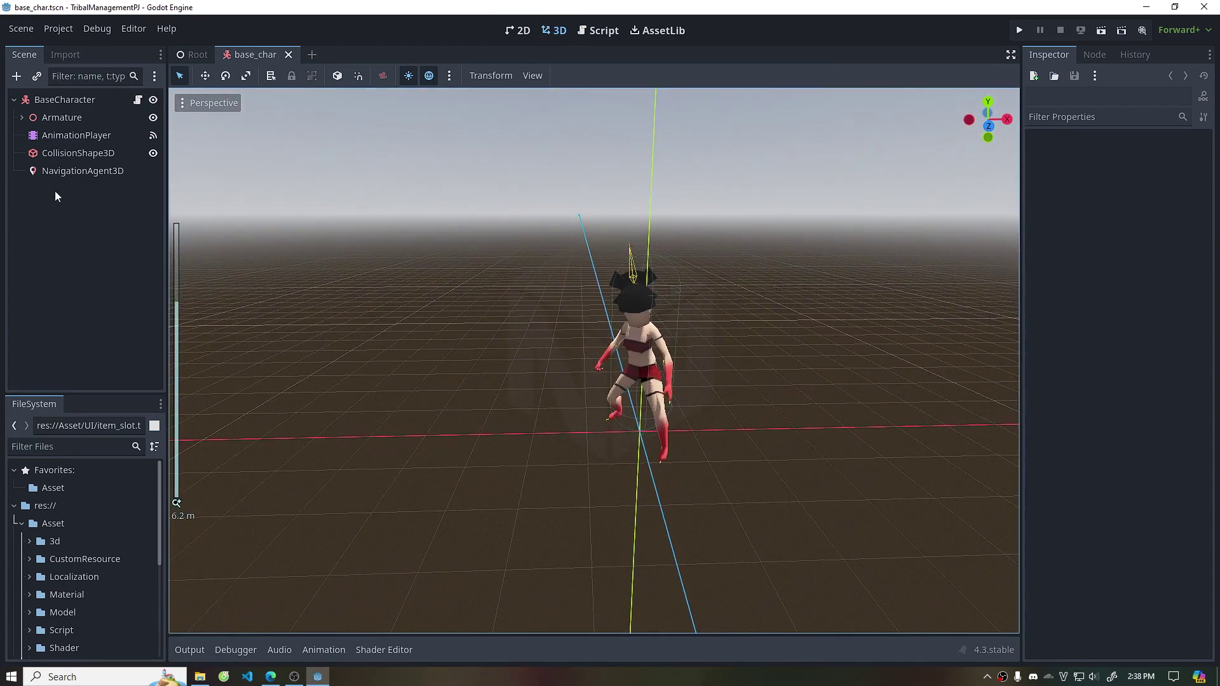
click(47, 101)
right_click(48, 101)
click(127, 136)
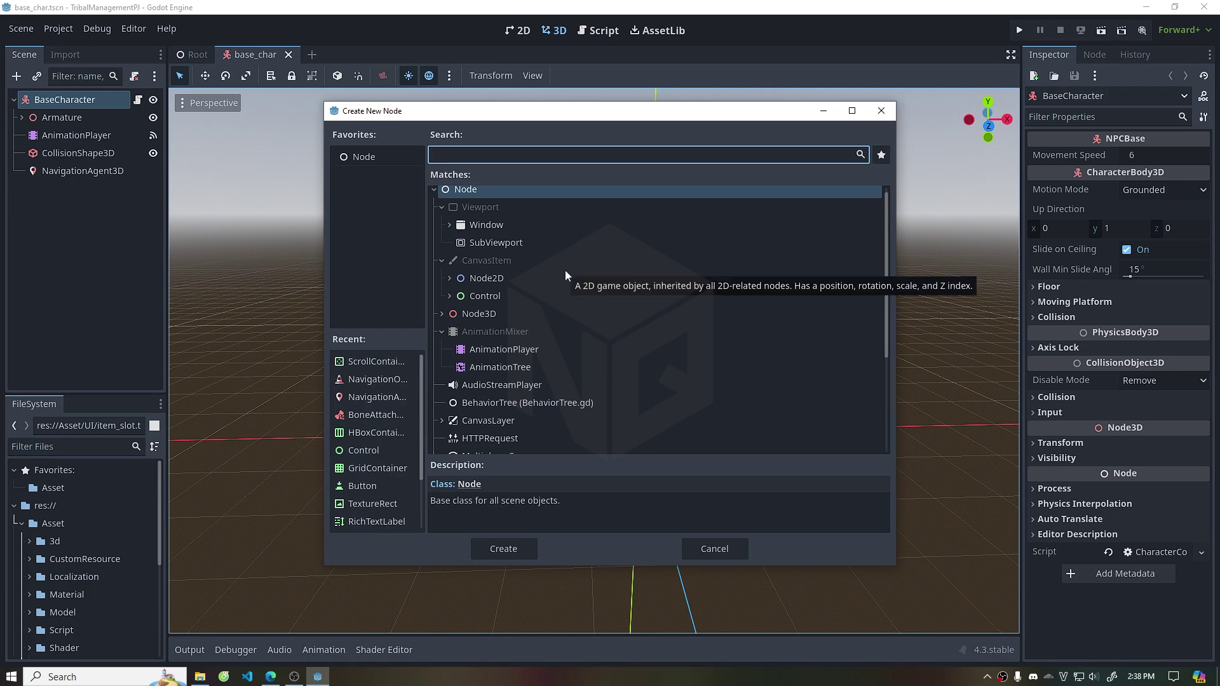
text(tex)
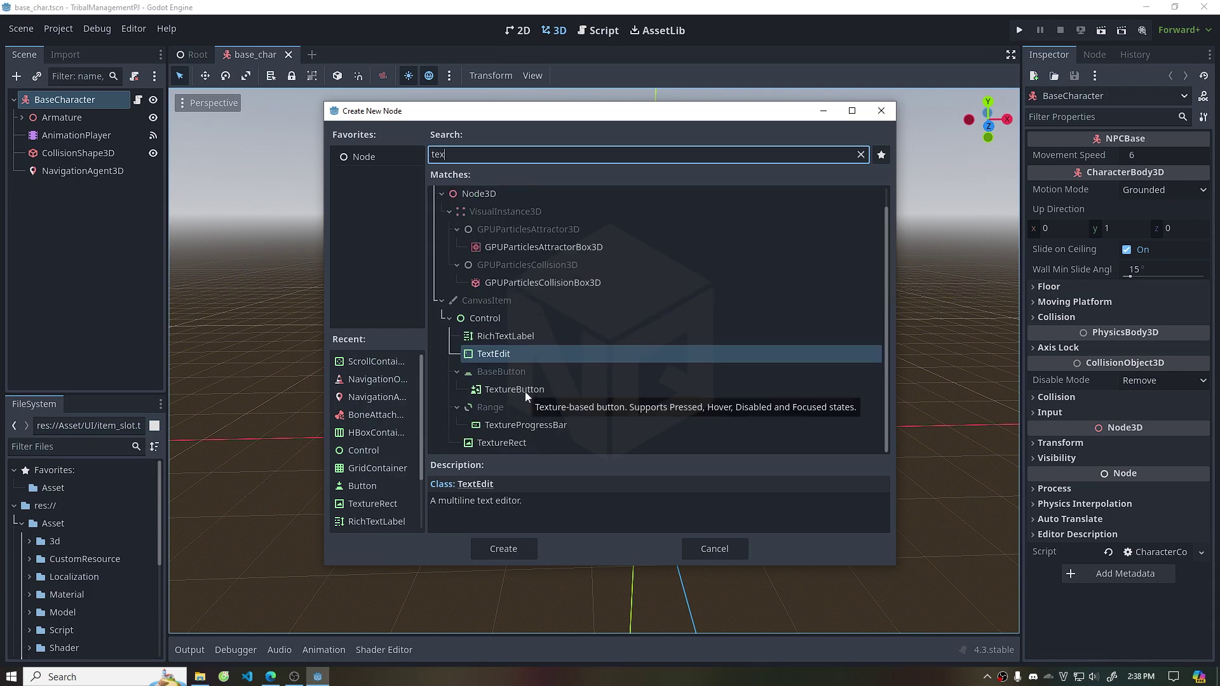
text(t)
click(509, 360)
click(508, 549)
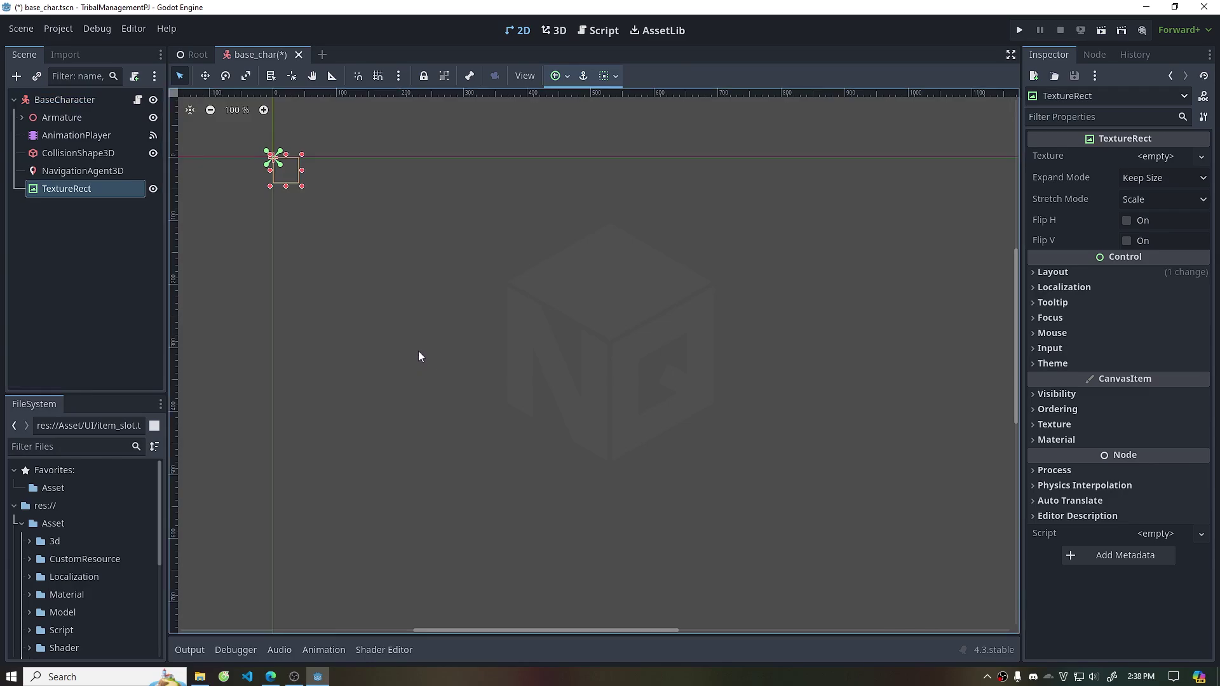
Assign bubble chat.png as the TextureRect's texture with Ignore Size expand mode
scroll(487, 239, up, 1)
scroll(67, 568, down, 5)
drag(74, 525, 1172, 159)
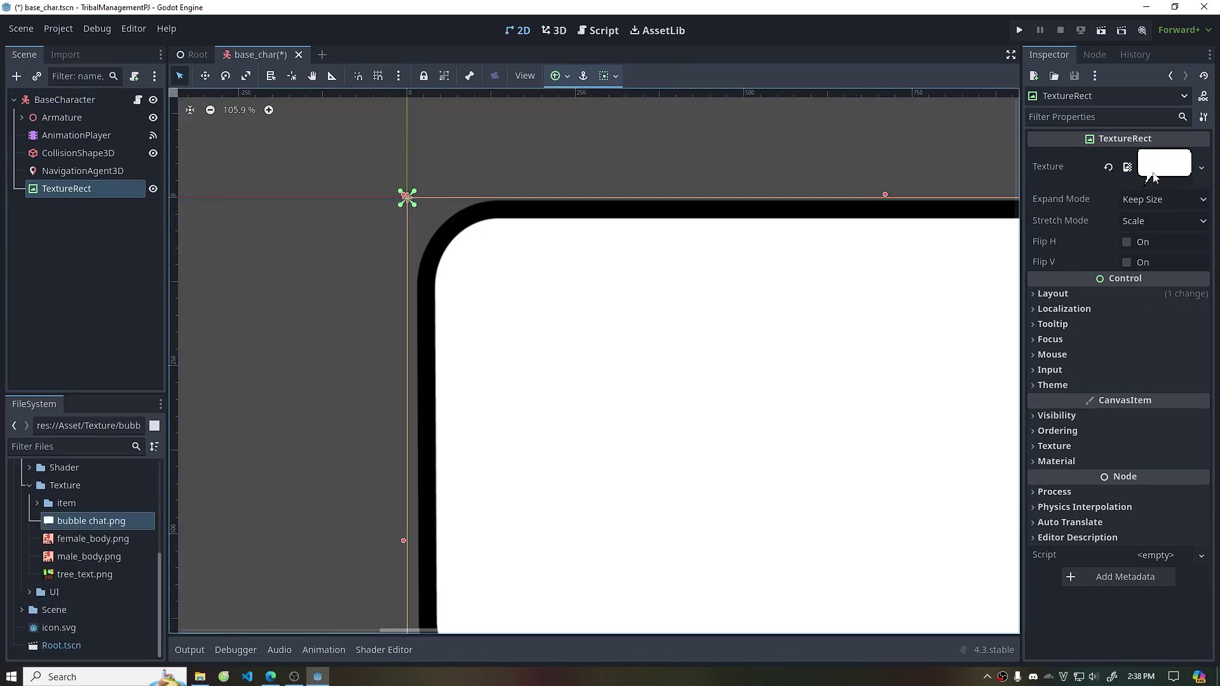
click(1163, 199)
click(1136, 236)
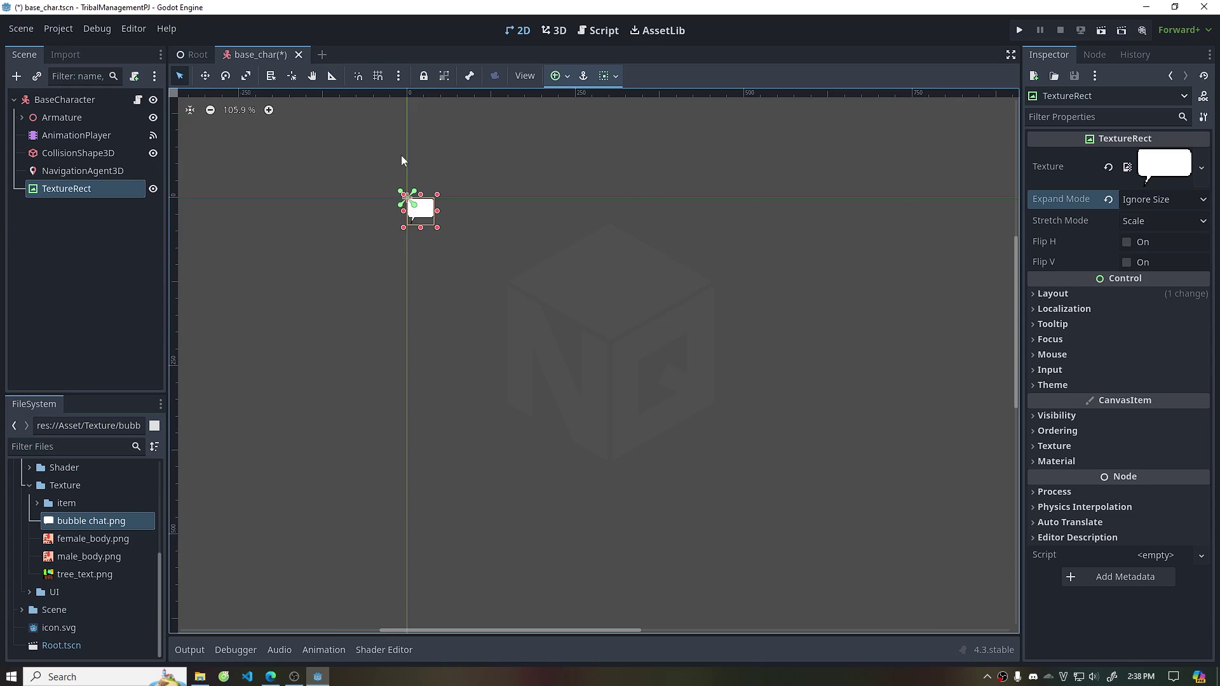
Set the TextureRect's custom minimum size to 300 × 200 px
scroll(365, 144, up, 2)
scroll(484, 216, up, 3)
scroll(484, 220, up, 1)
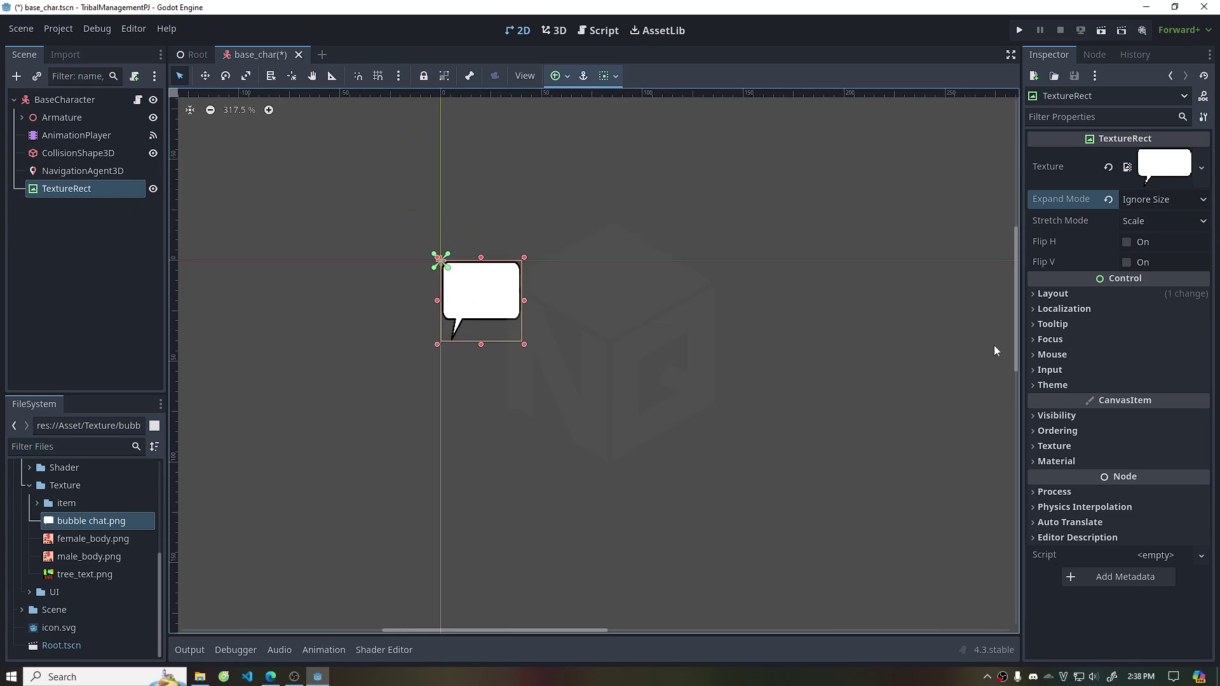
click(1095, 294)
click(1152, 369)
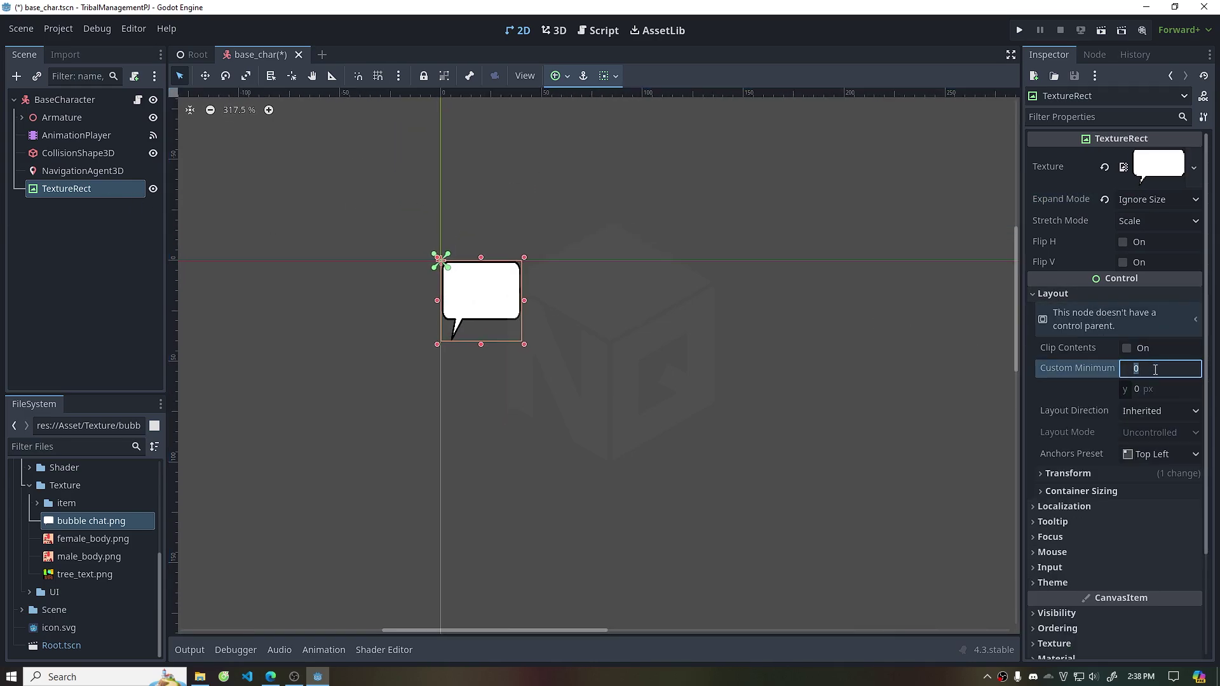
text(300)
key(Tab)
text(200)
key(Return)
scroll(391, 263, down, 2)
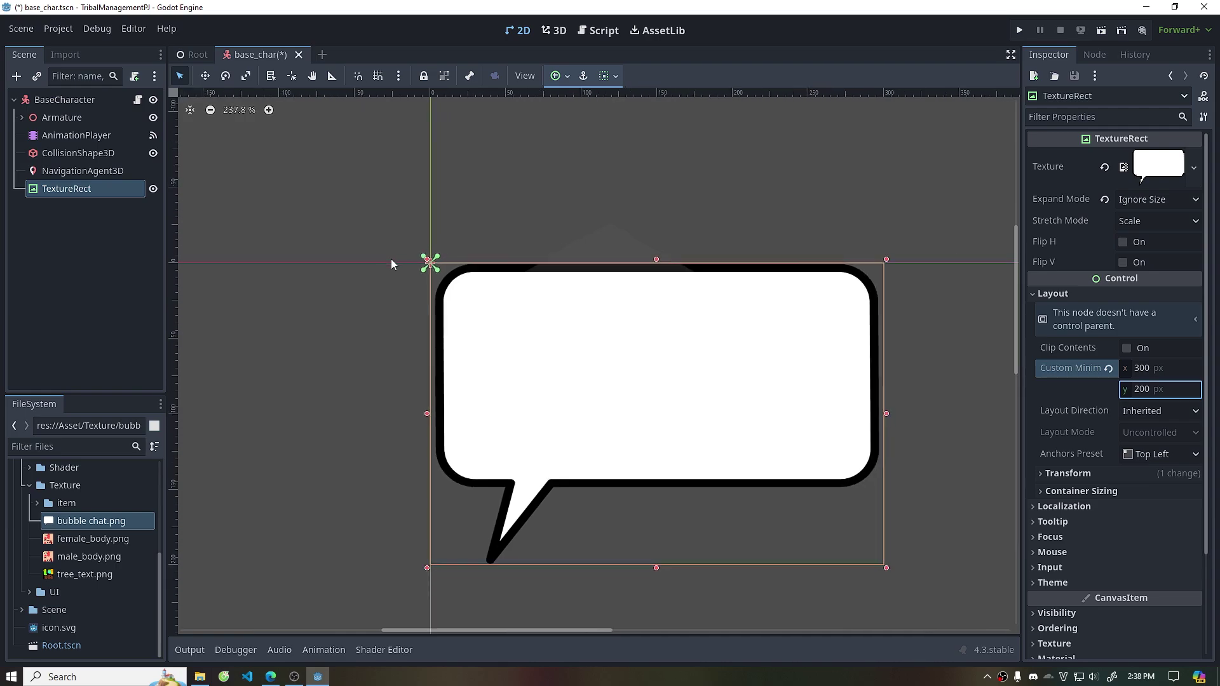
scroll(385, 251, down, 3)
scroll(383, 249, down, 2)
scroll(383, 251, down, 2)
scroll(380, 248, down, 2)
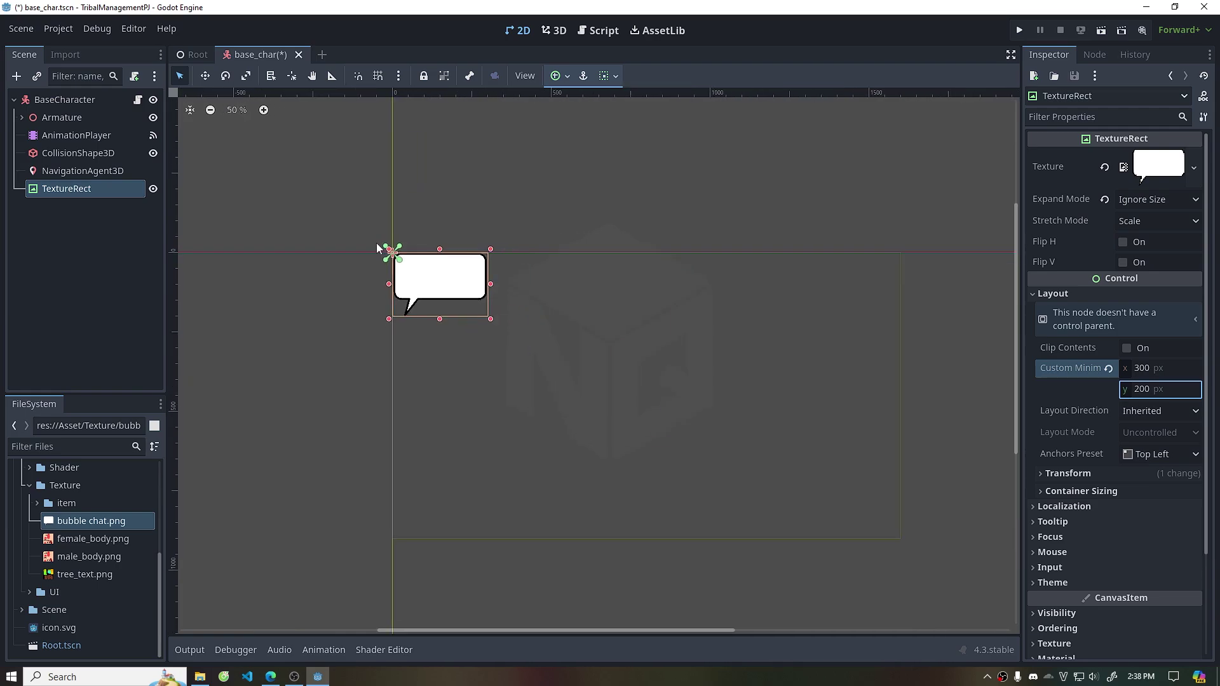
scroll(547, 302, up, 1)
scroll(610, 318, up, 1)
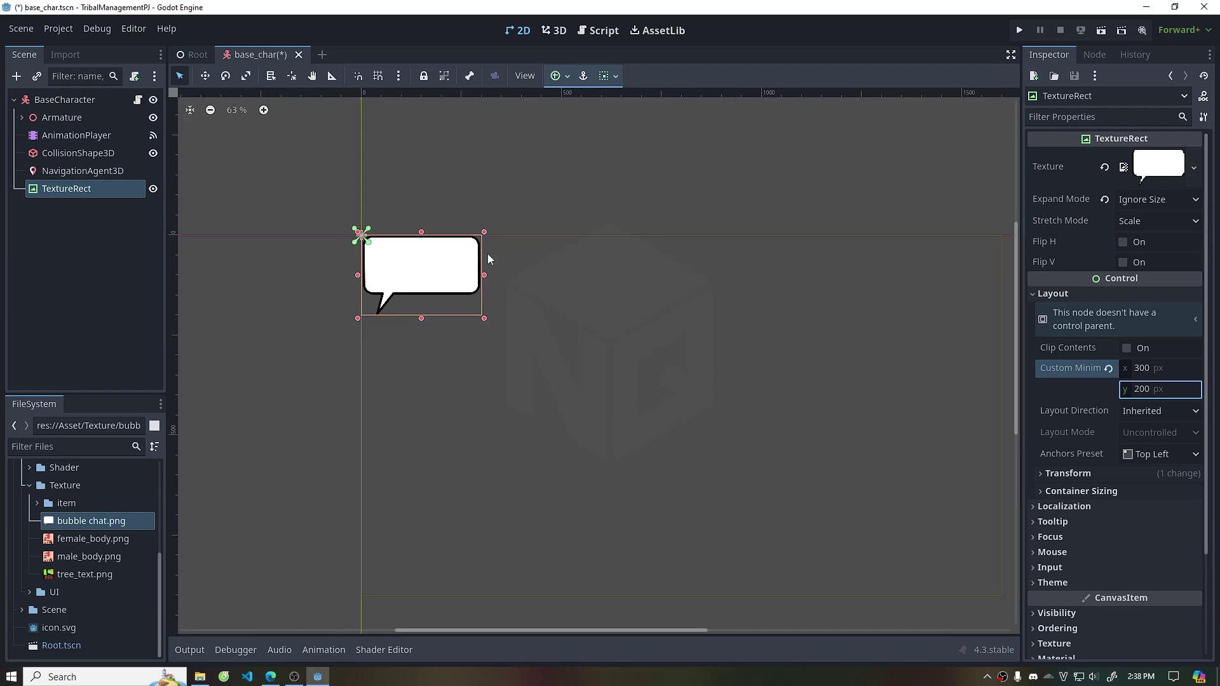
click(62, 100)
right_click(58, 97)
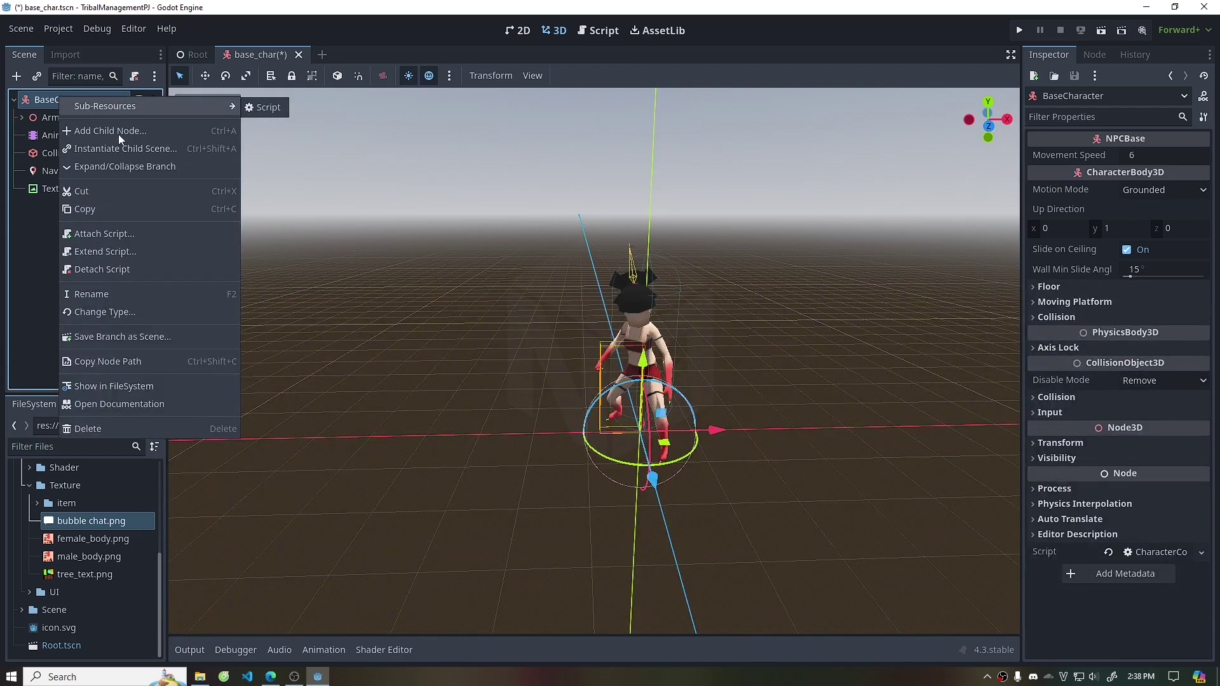
Create a Label child node under BaseCharacter
click(116, 131)
text(la)
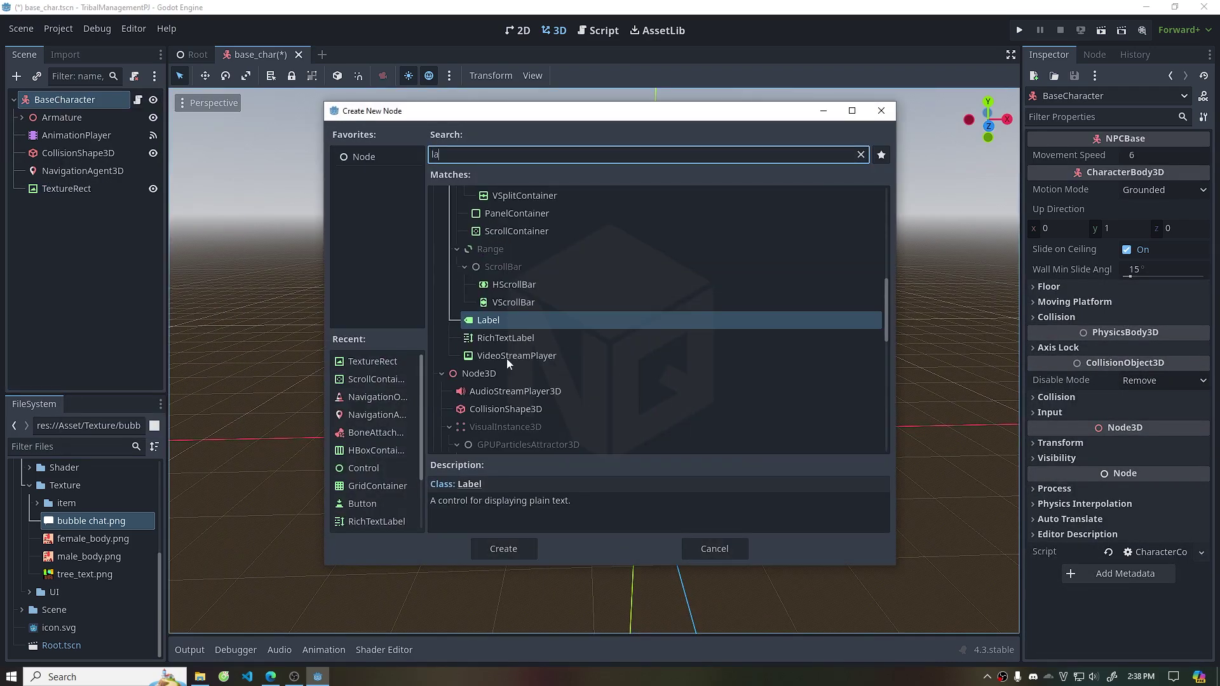
click(523, 553)
scroll(355, 227, up, 5)
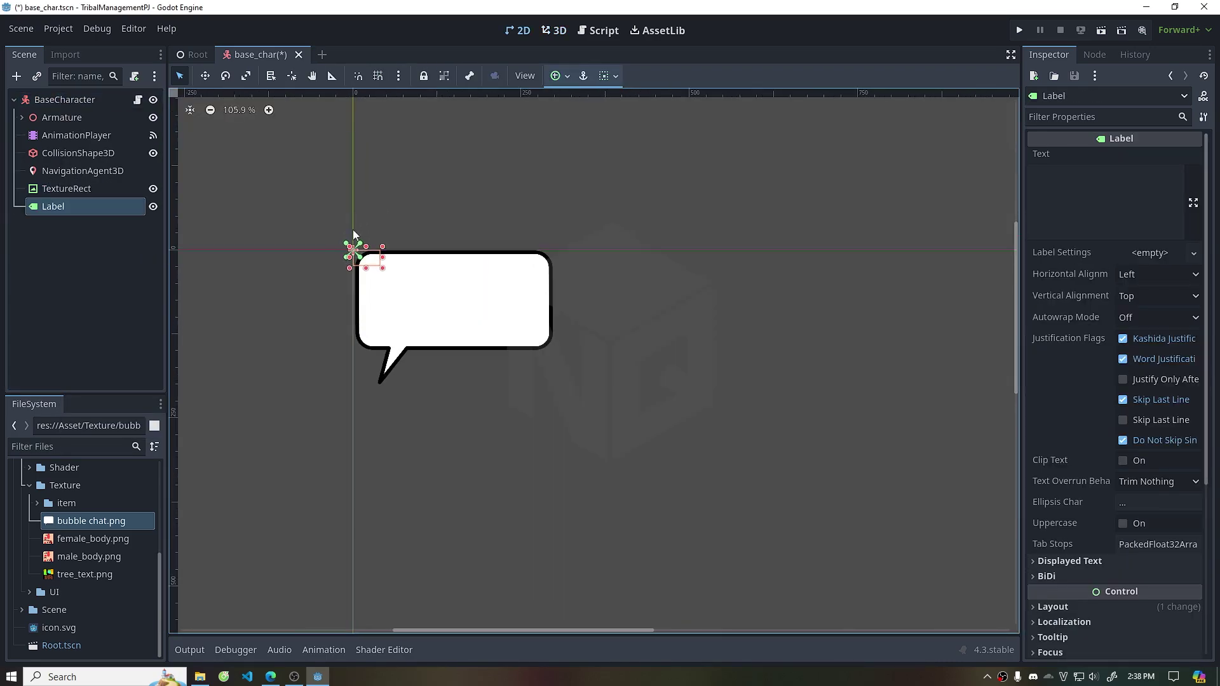
scroll(356, 226, up, 4)
Move and resize the Label to cover the speech bubble's interior
drag(377, 260, 677, 411)
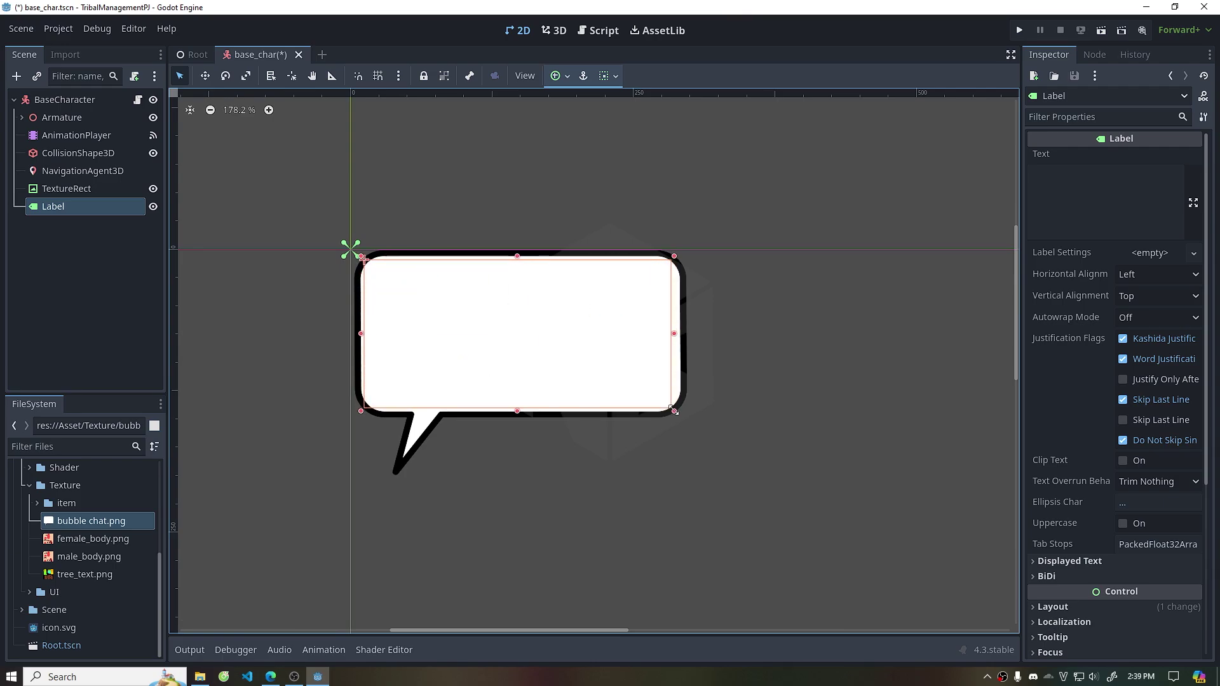
drag(362, 334, 363, 334)
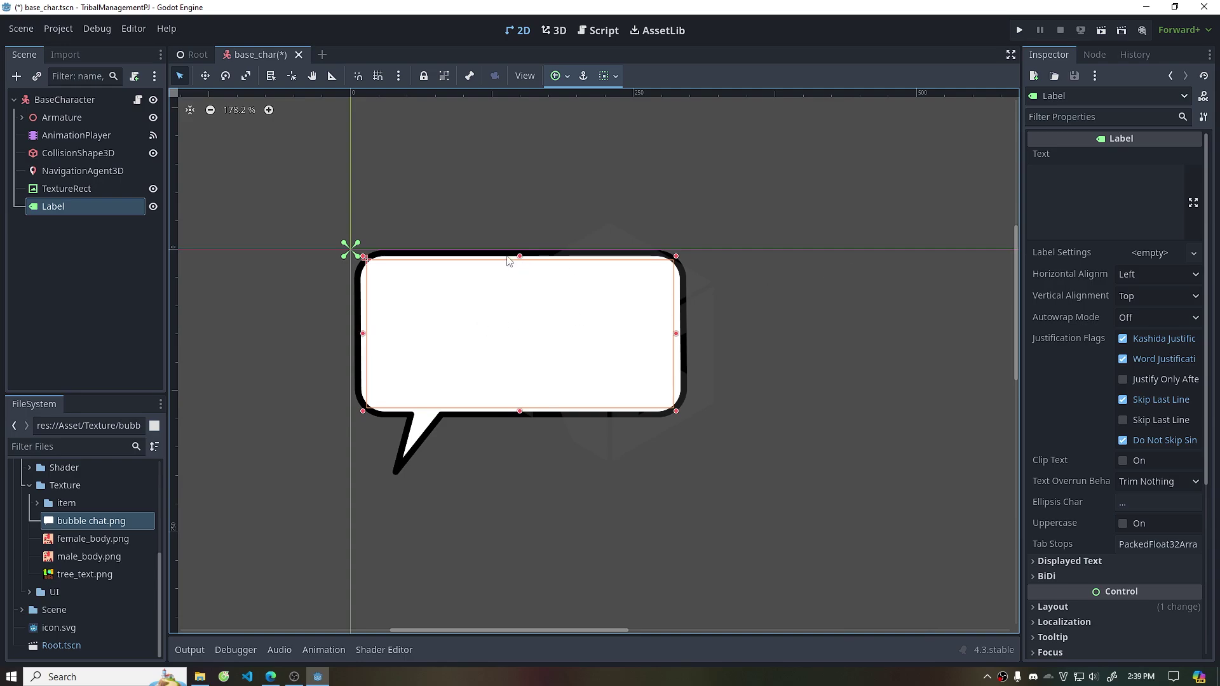
key(alt+Tab)
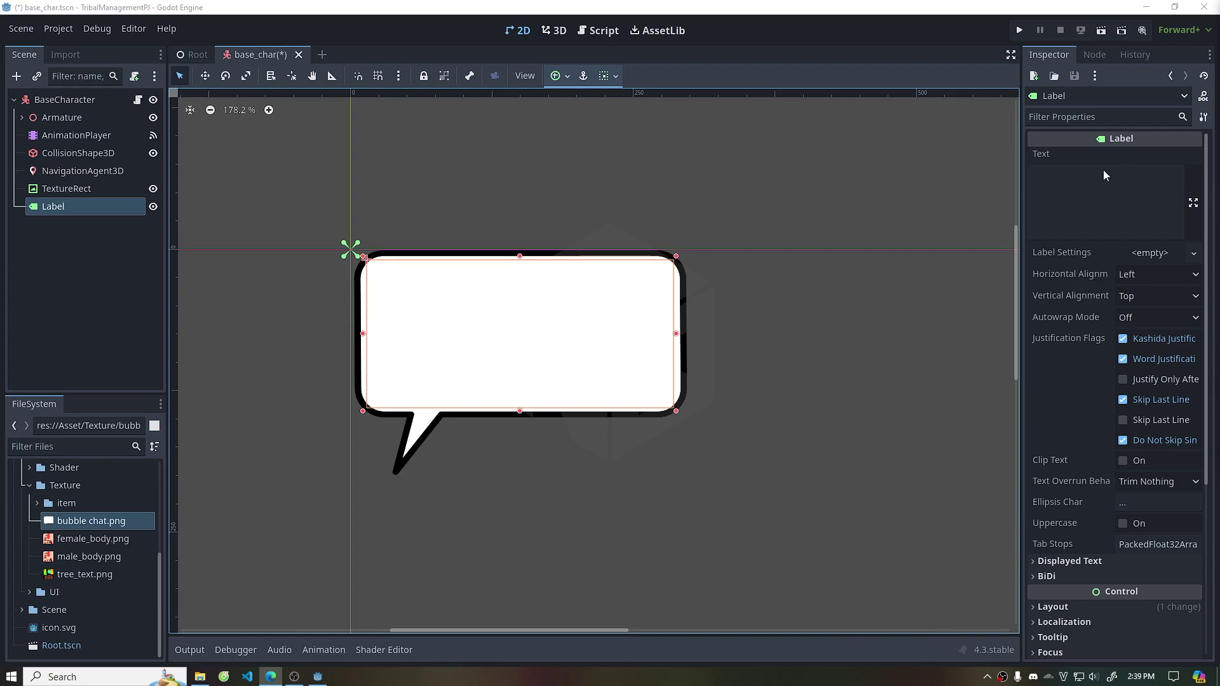
Paste a sample sentence into the Label and enable its black Font Color override
click(1066, 201)
text(This automatic translation behavior may be undesirable)
scroll(1114, 375, down, 5)
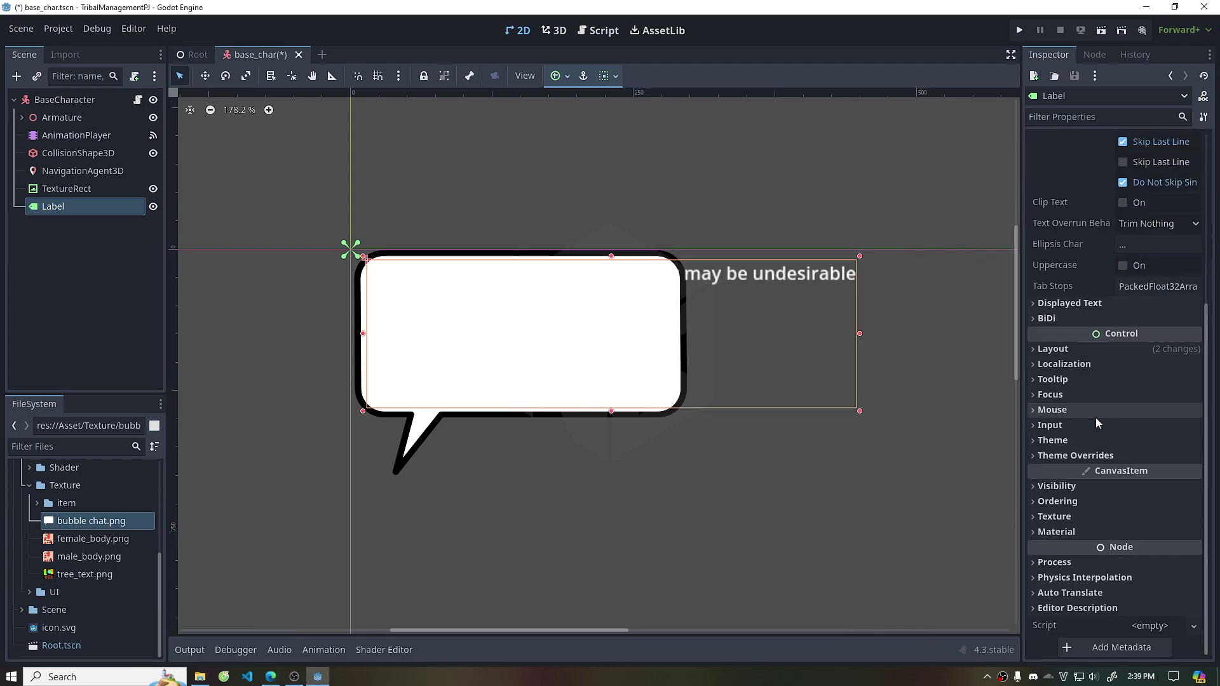
click(1084, 456)
click(1089, 504)
click(1059, 506)
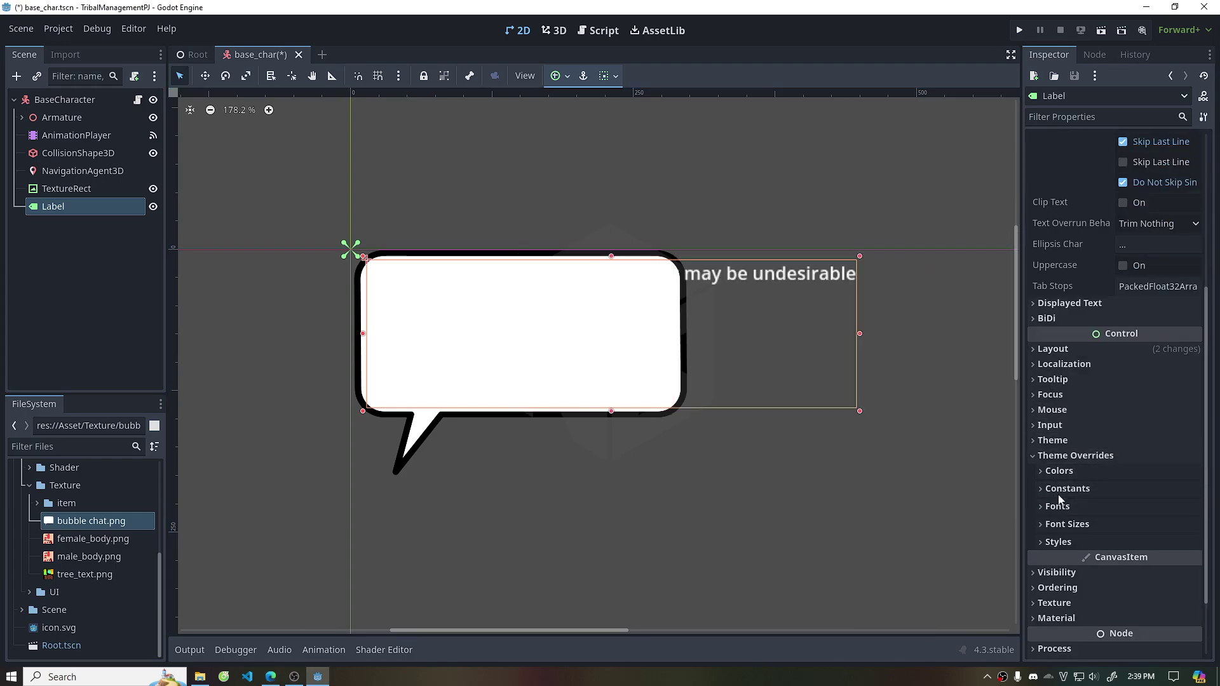
click(1060, 470)
click(1053, 488)
Override the Label's font size to 30
scroll(1069, 472, down, 3)
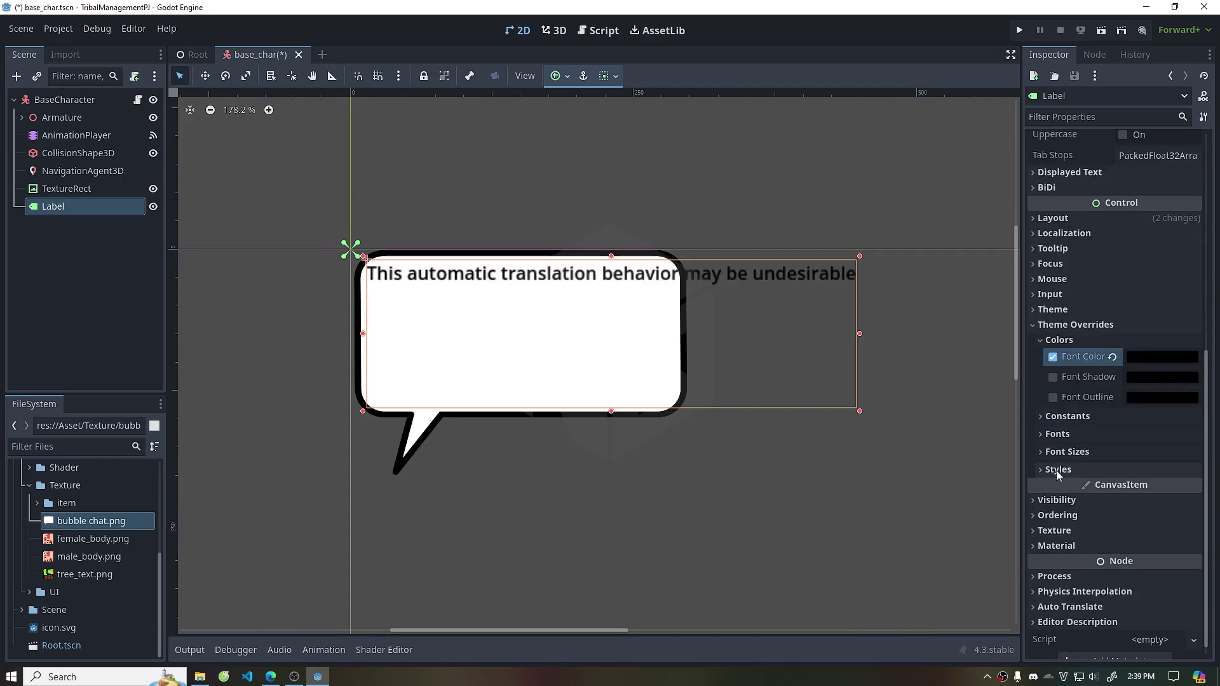
click(1061, 452)
click(1159, 470)
text(30)
key(Return)
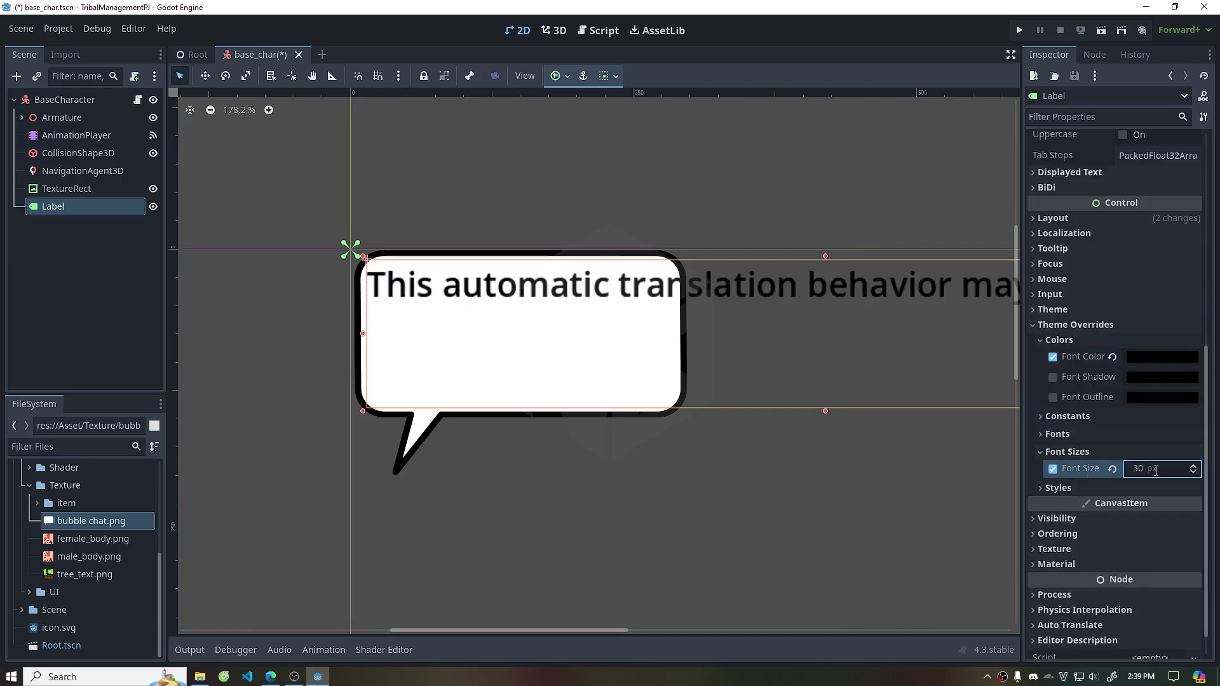
Set the Label's autowrap mode to Word
scroll(1145, 242, up, 5)
scroll(1144, 273, up, 4)
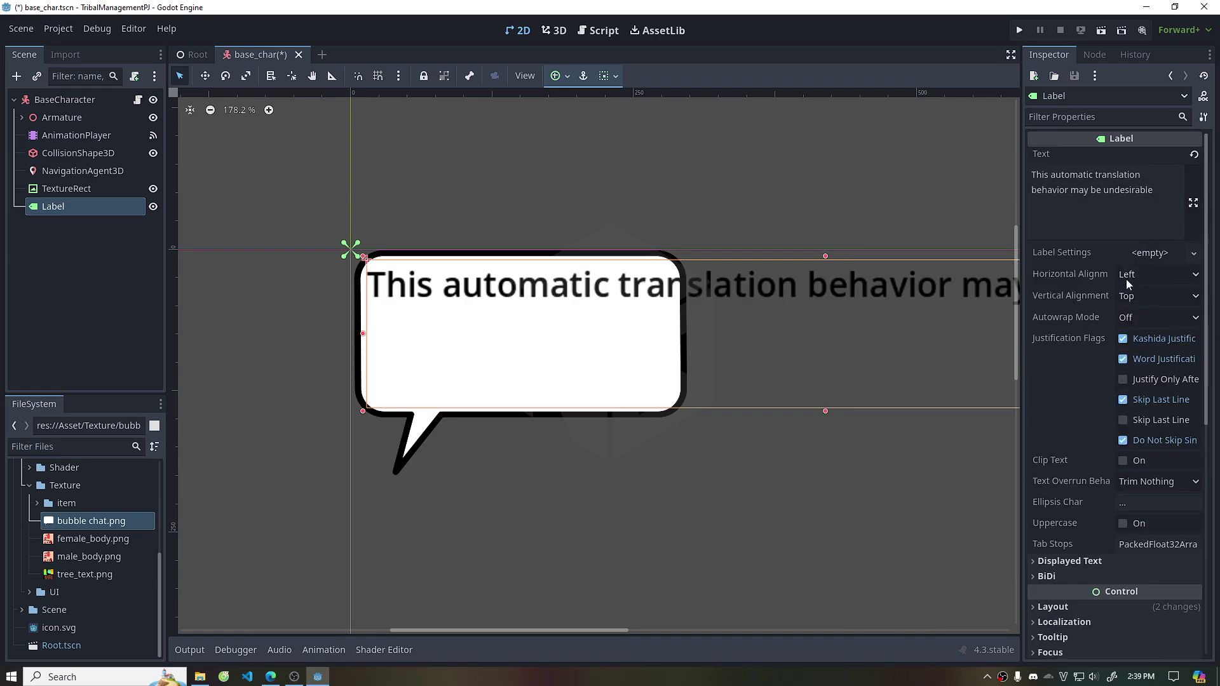
click(1138, 317)
click(1143, 388)
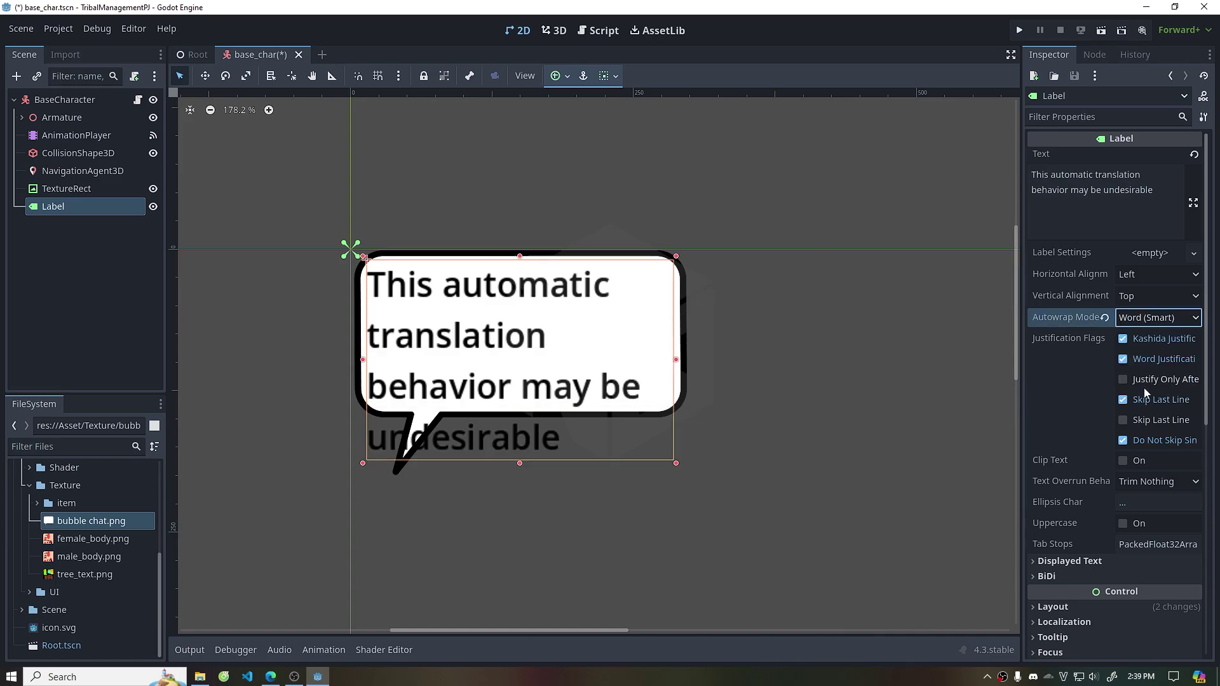
click(1138, 319)
click(1139, 369)
Trim the sample text, nudge the label's top edge up, then clear the text entirely
scroll(487, 251, down, 4)
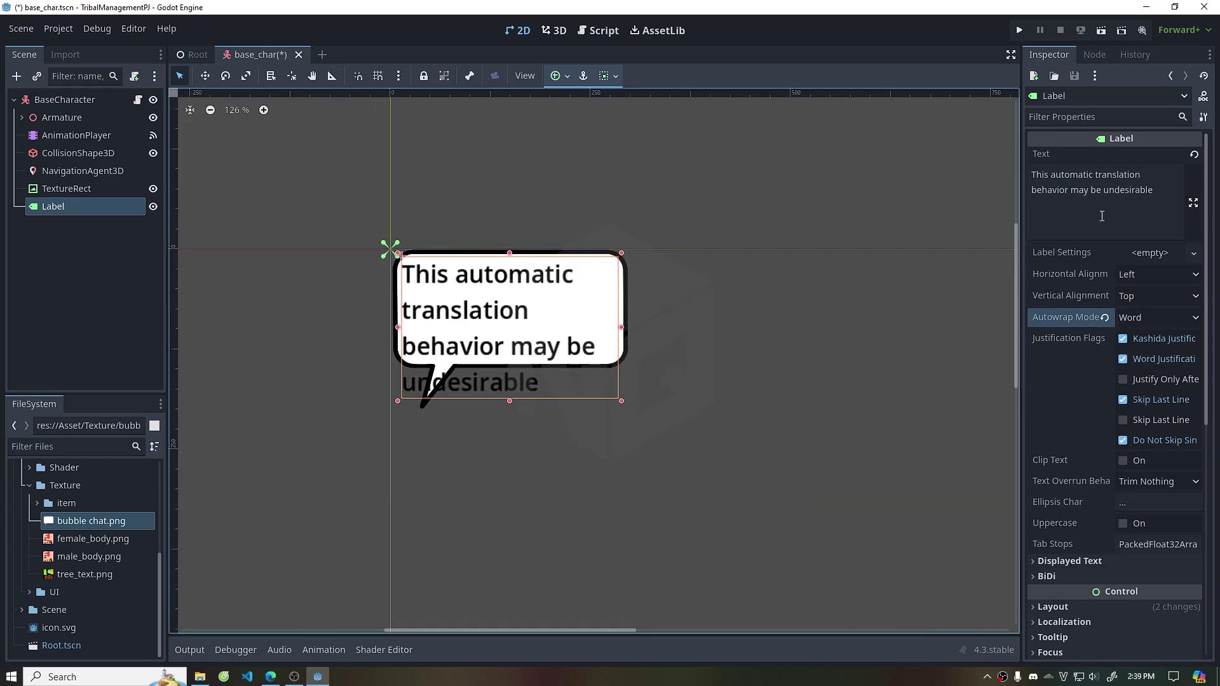
click(1155, 191)
drag(1155, 191, 1073, 192)
key(BackSpace)
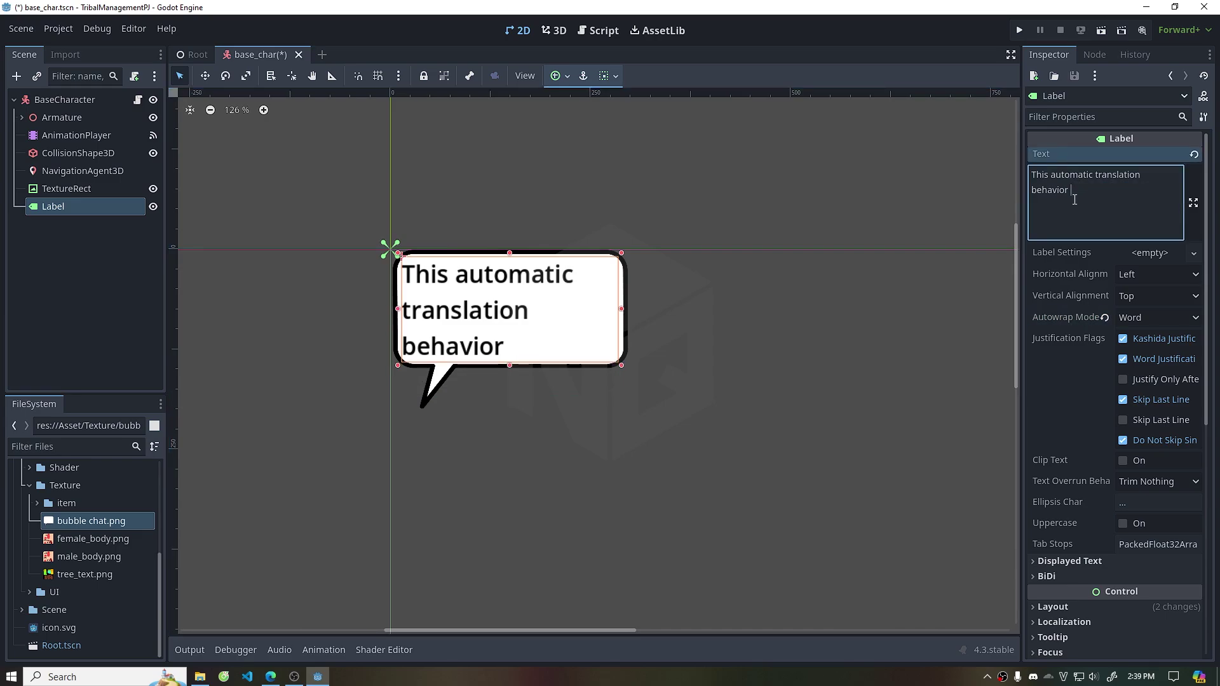
drag(509, 253, 511, 250)
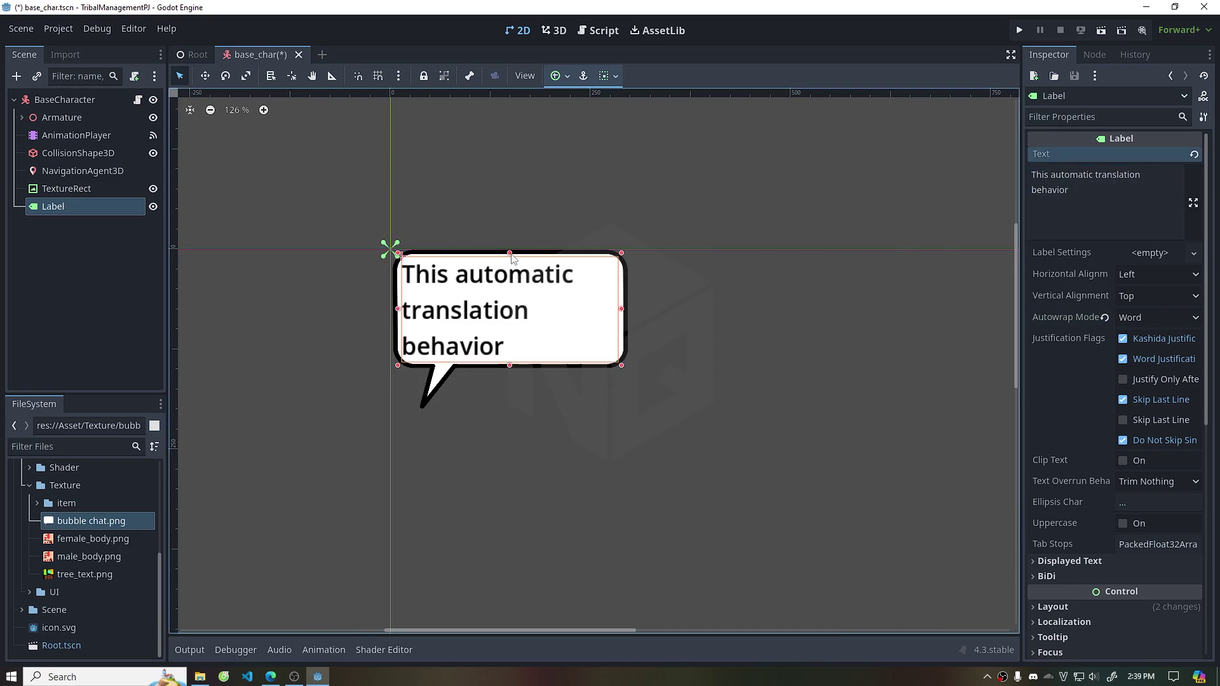
click(1106, 185)
key(ctrl+a)
key(BackSpace)
click(64, 100)
Add a SubViewport to BaseCharacter and move TextureRect and Label inside it
right_click(53, 99)
click(93, 109)
text(s)
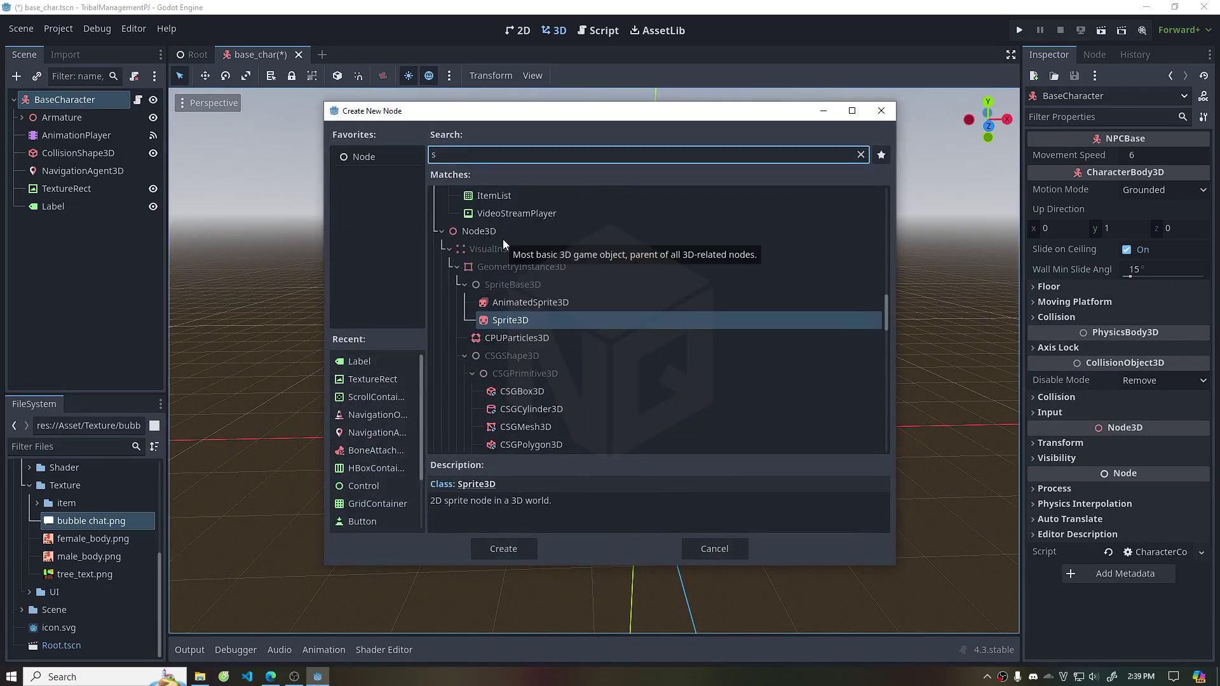
text(ub)
click(504, 549)
click(67, 189)
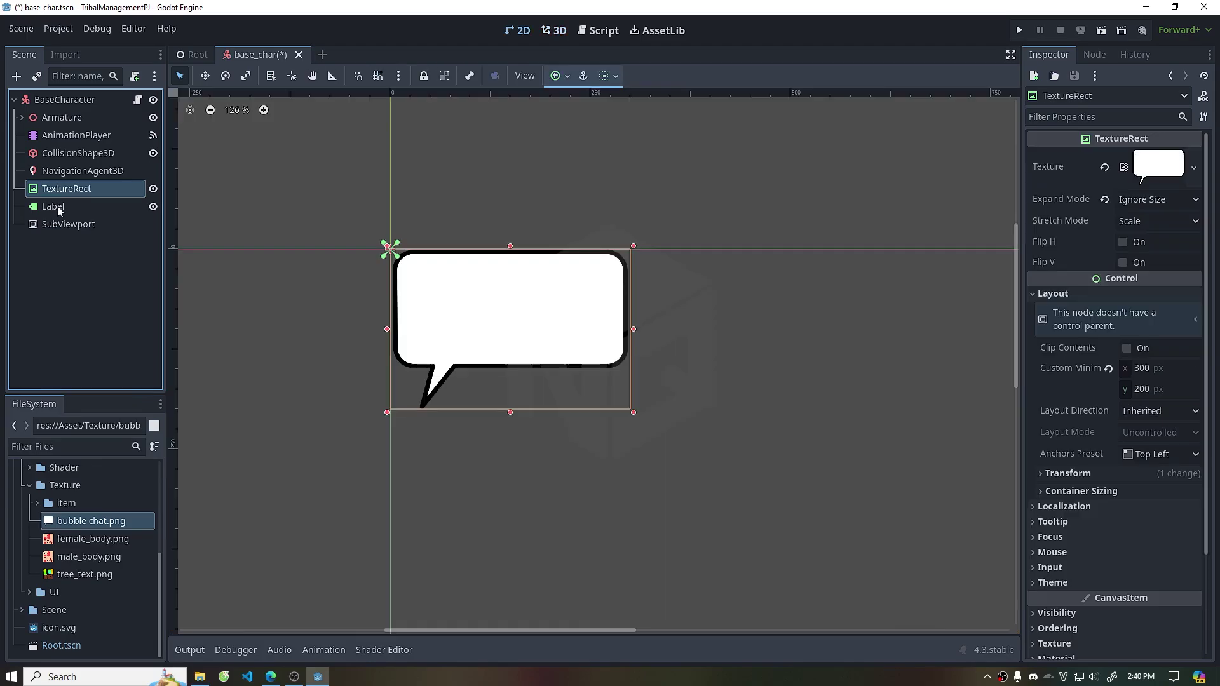
shift+click(53, 207)
drag(63, 207, 71, 225)
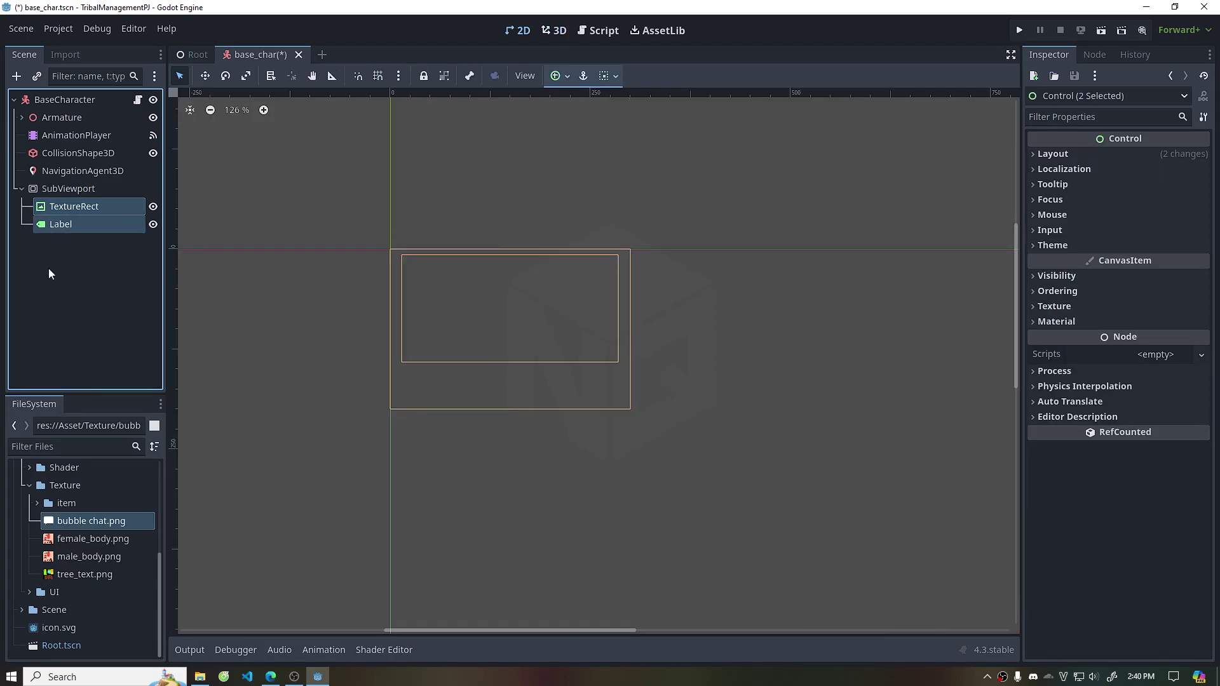
click(71, 189)
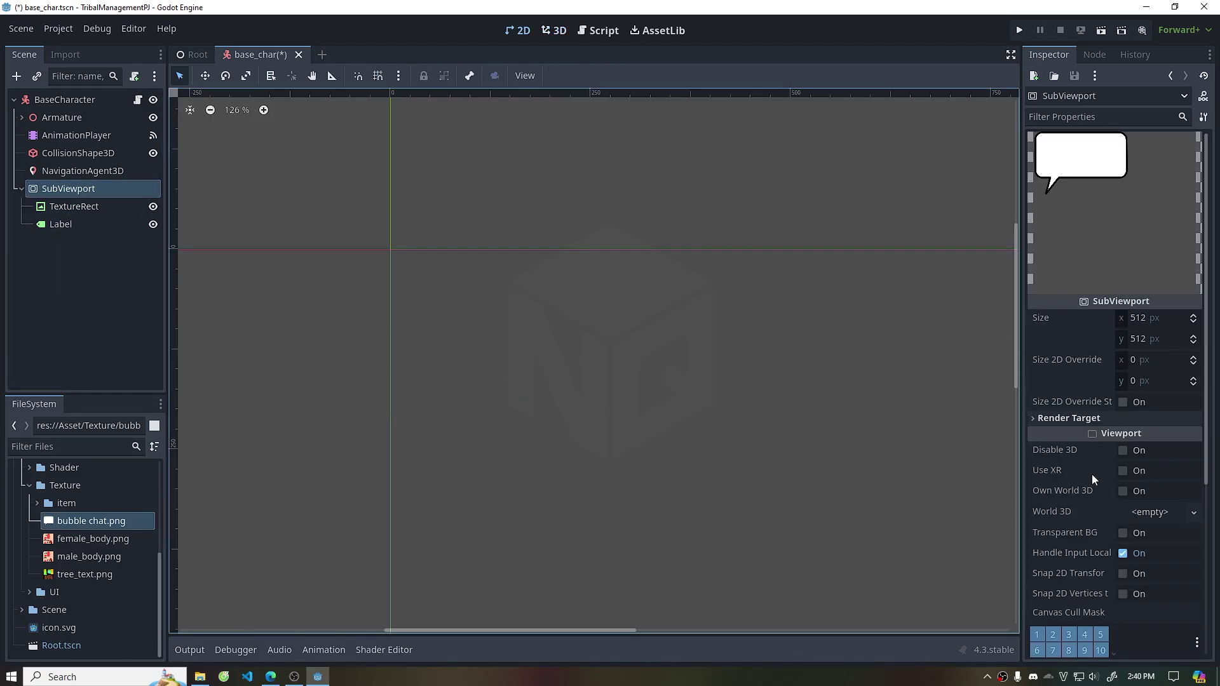
Give the SubViewport a transparent background and a 300 × 200 size
click(1123, 533)
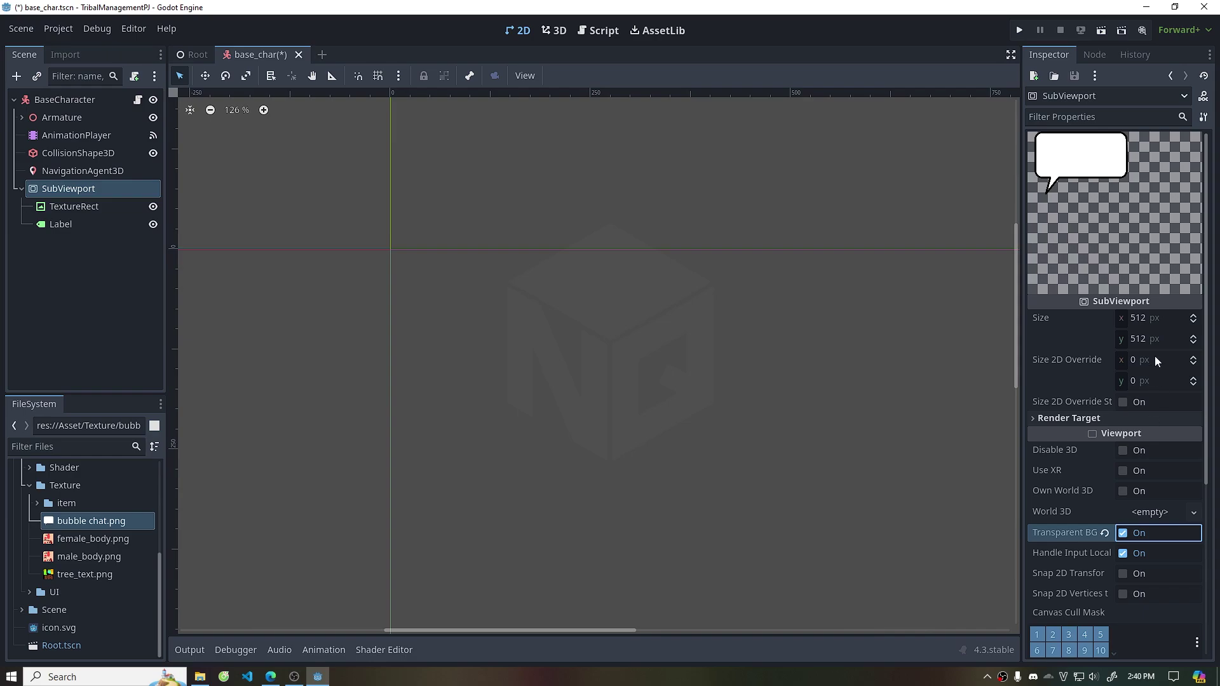
click(1152, 319)
text(00)
click(1154, 339)
text(2)
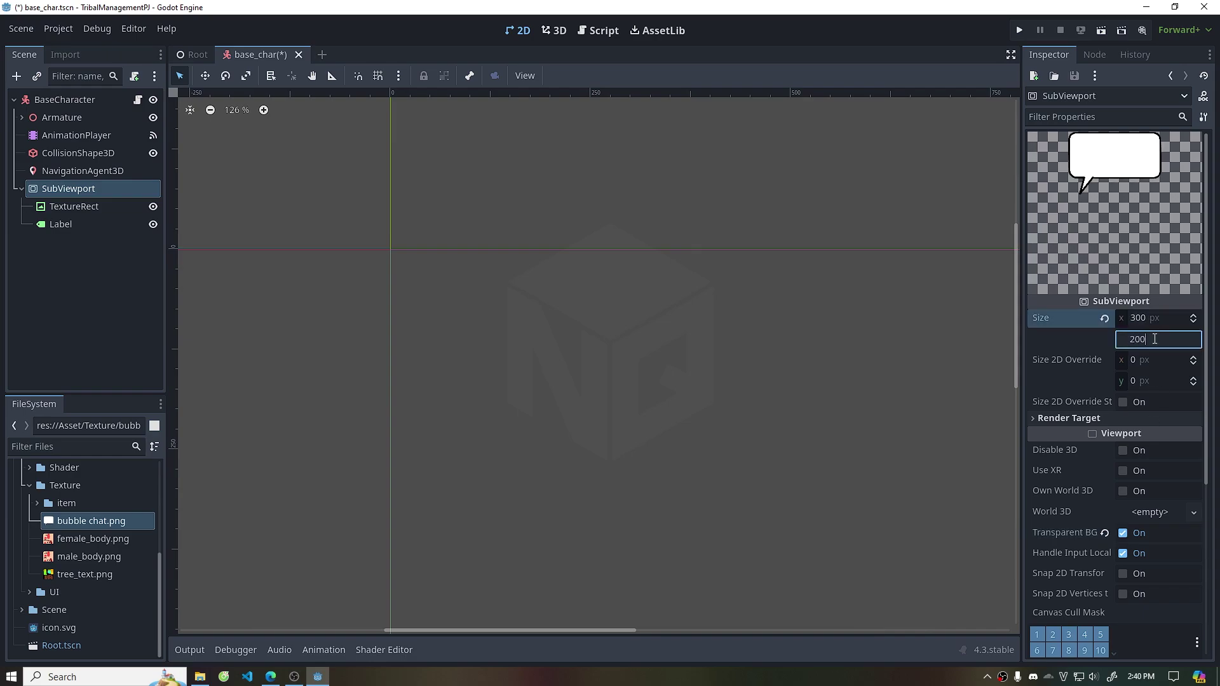
key(Return)
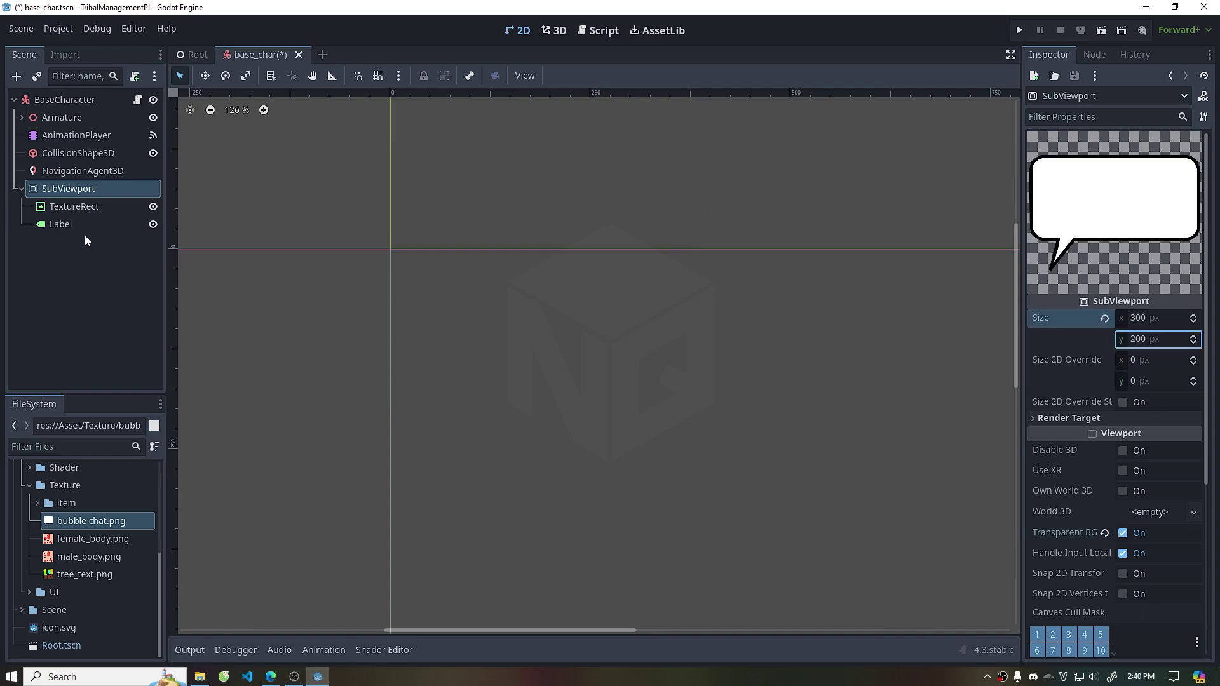
Rename the Label node to ChatText
click(75, 224)
click(1107, 196)
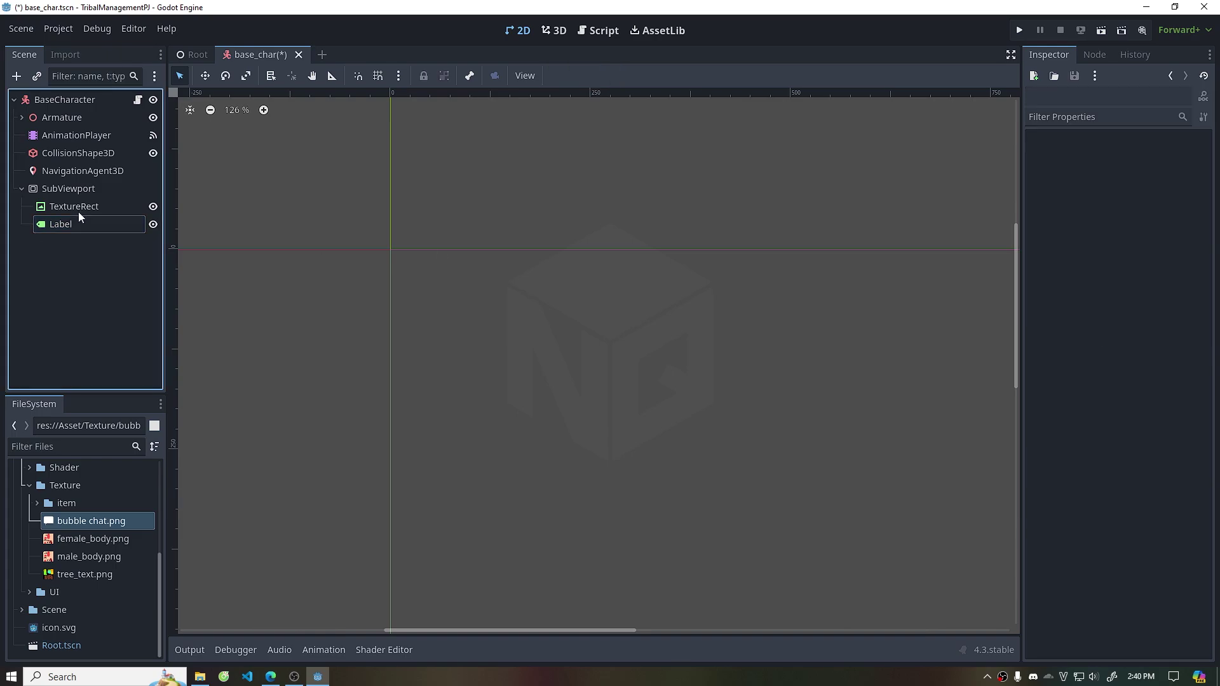
click(76, 188)
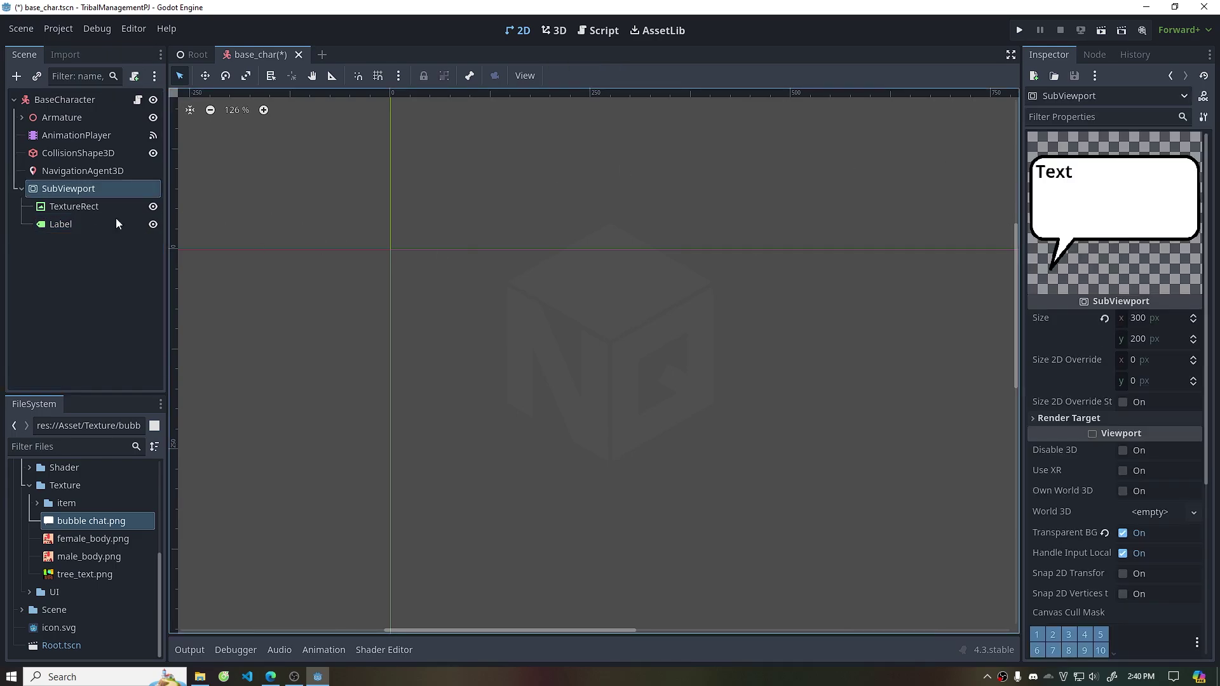
click(70, 224)
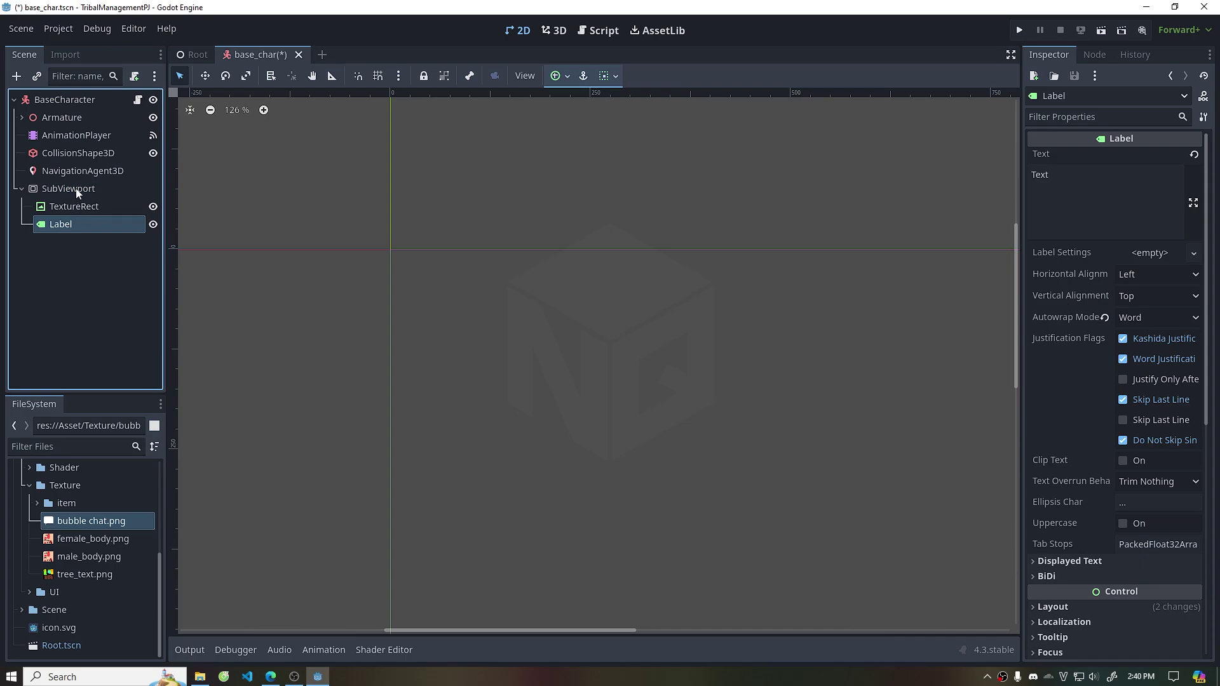
click(76, 188)
double_click(74, 227)
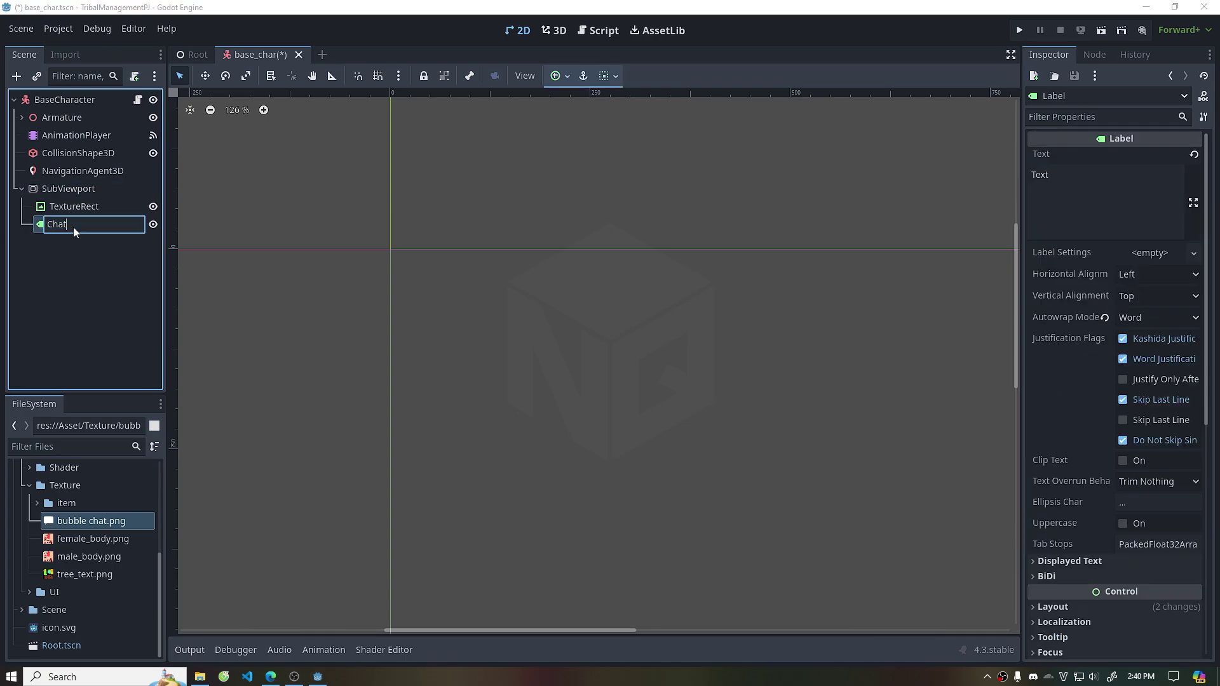
text(Text)
key(Return)
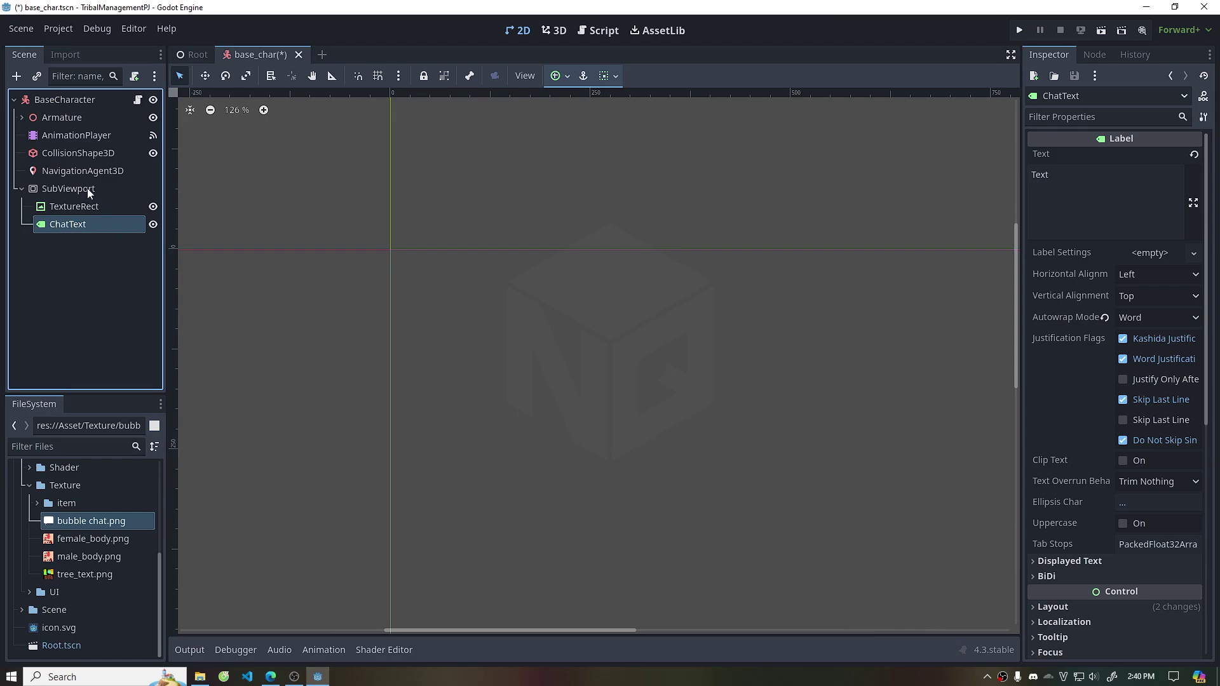
Add a Sprite3D to BaseCharacter and place it below NavigationAgent3D
right_click(62, 102)
click(105, 110)
text(s)
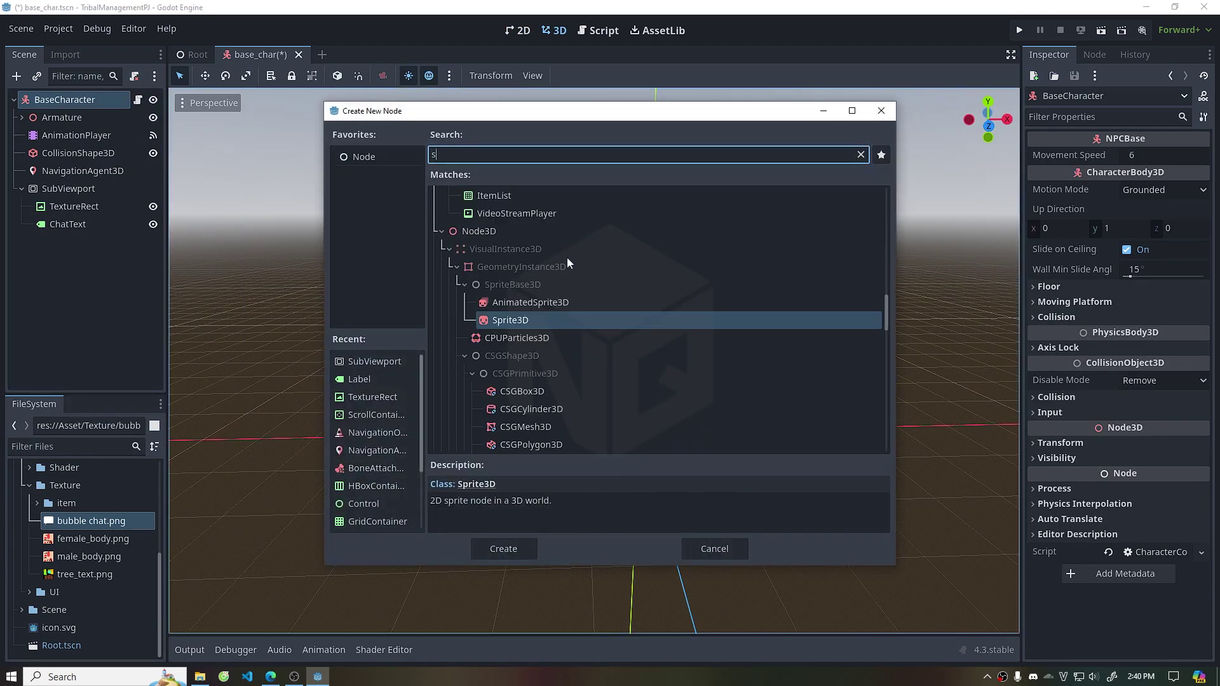
click(501, 547)
drag(83, 241, 79, 189)
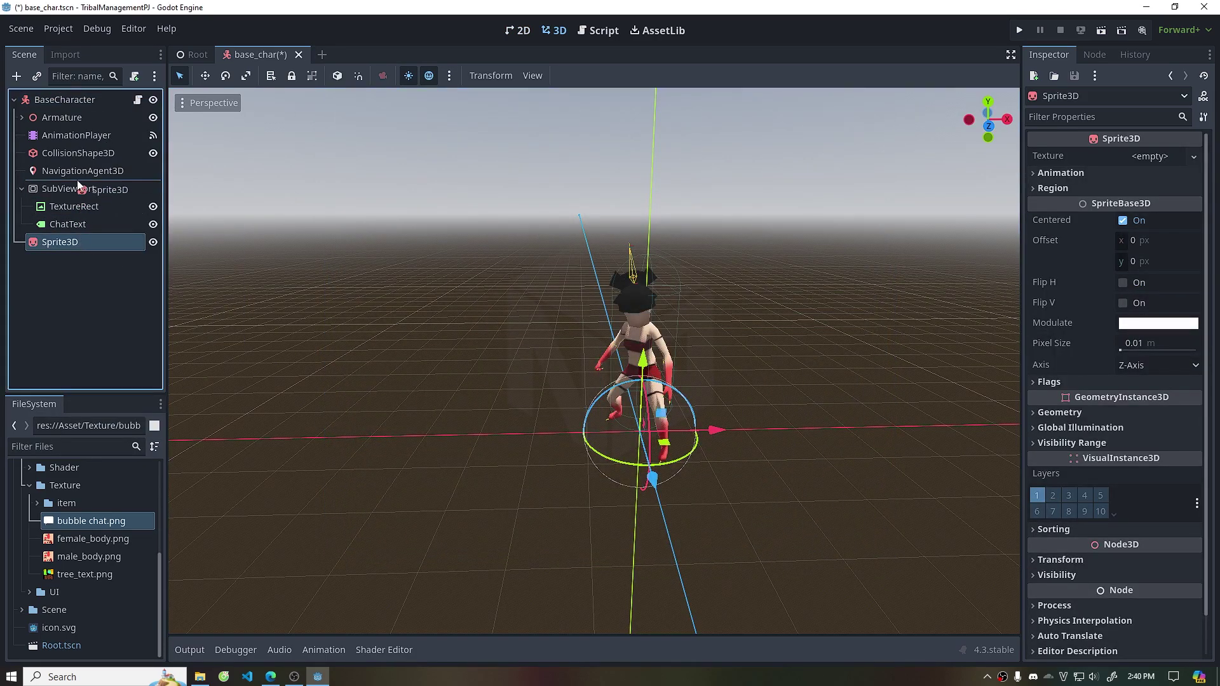
double_click(78, 189)
Rename the Sprite3D to BubbleChat and the SubViewport to SubBubbleChat
text(BubbleChat)
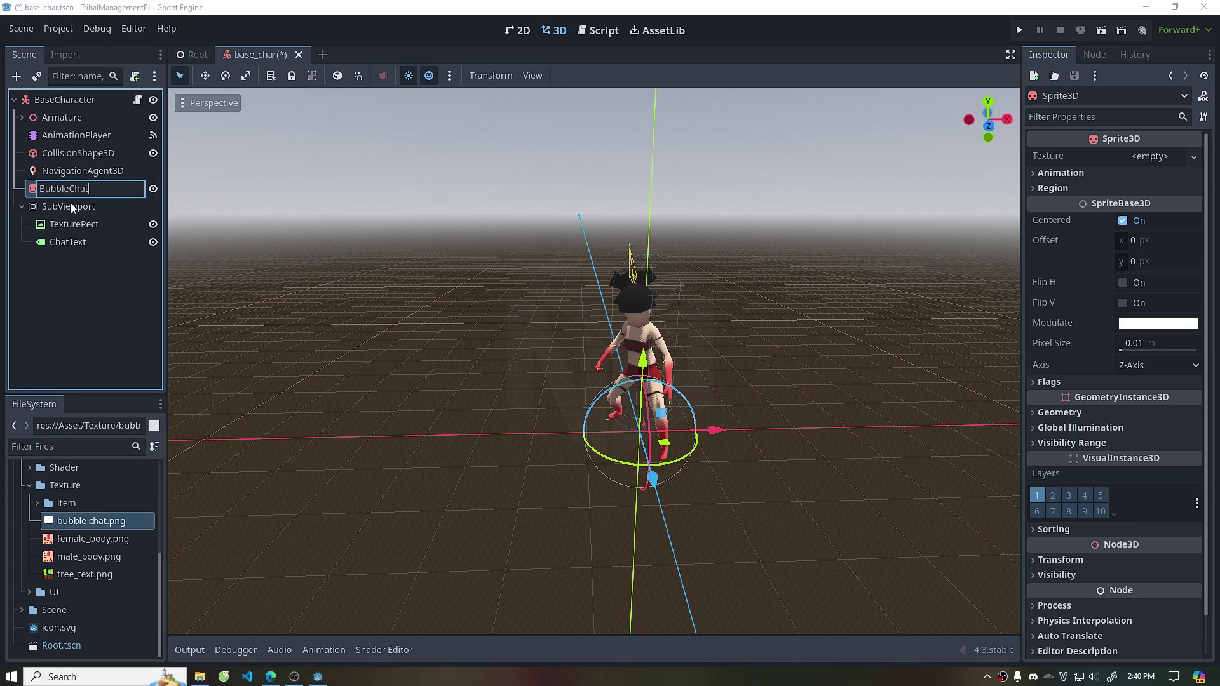
key(Return)
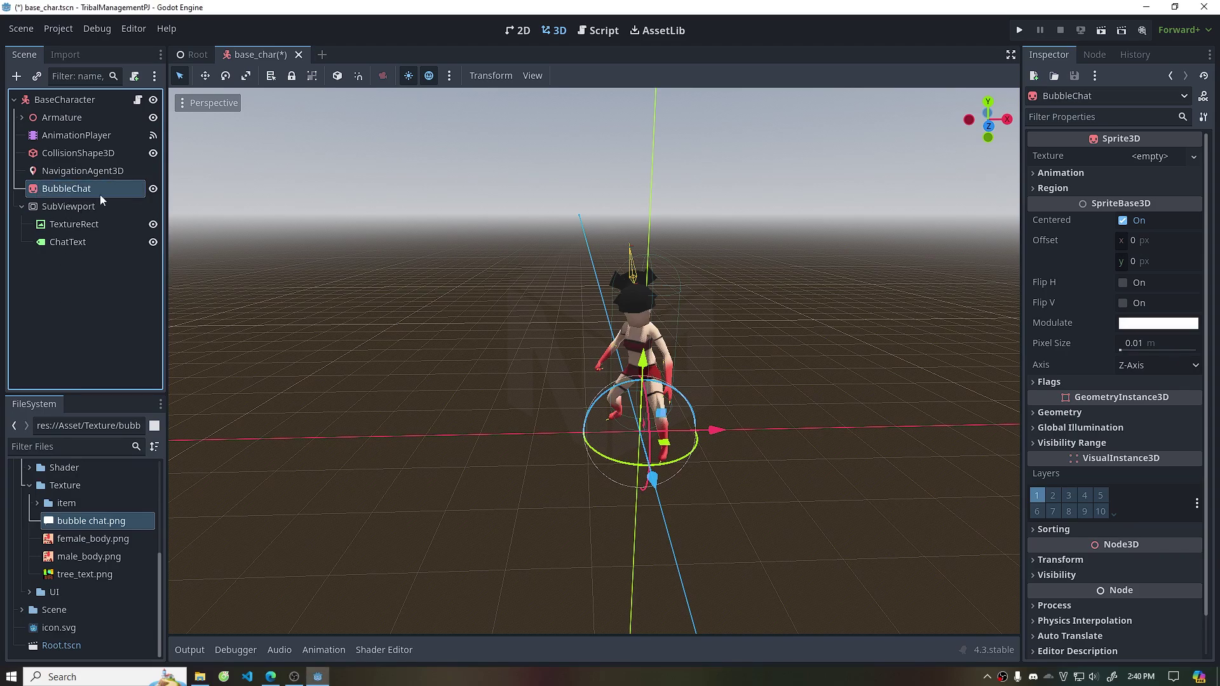
double_click(101, 192)
double_click(89, 207)
text(SubBubbleChat)
key(Return)
click(22, 206)
Give BubbleChat a new ViewportTexture sourced from SubBubbleChat
click(70, 189)
click(1142, 156)
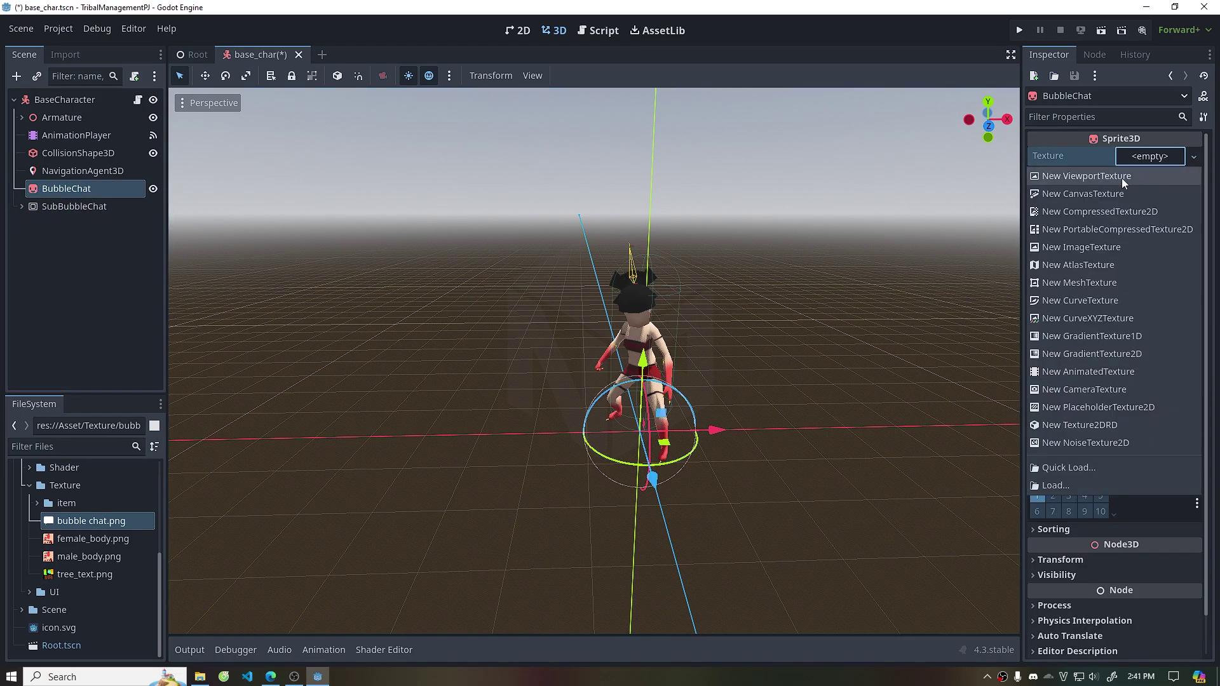
click(1123, 178)
click(699, 199)
click(577, 549)
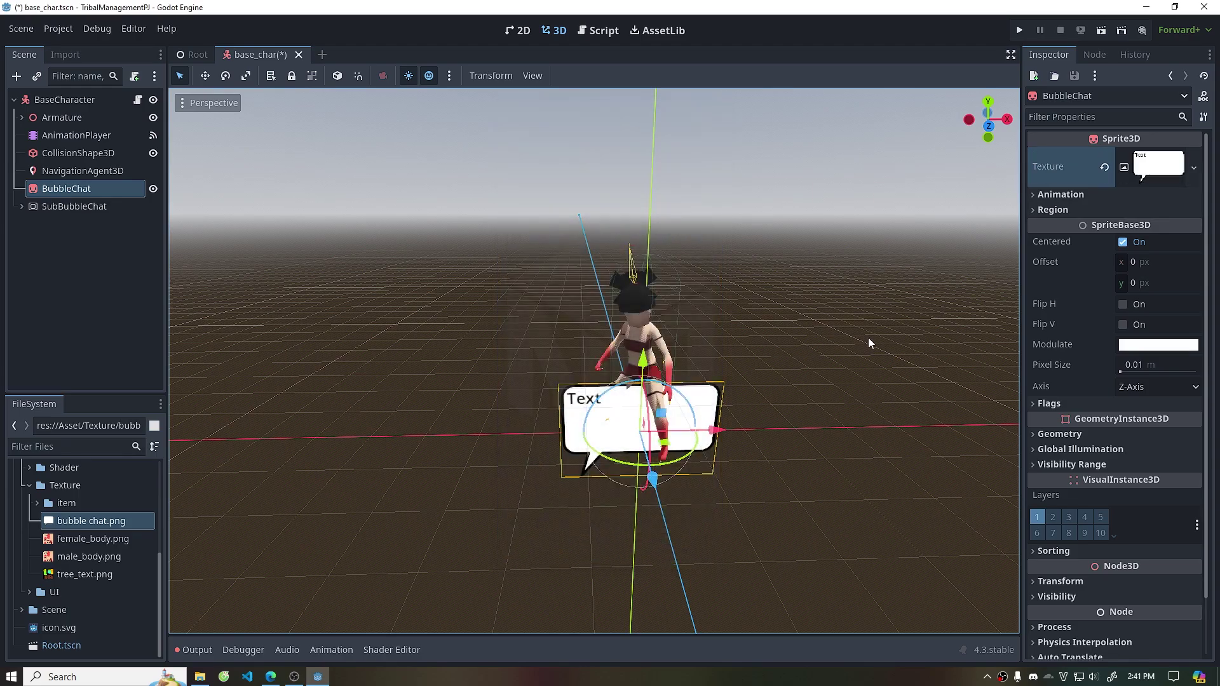
Raise the bubble sprite above the character's head with Centered turned off
drag(643, 381, 694, 240)
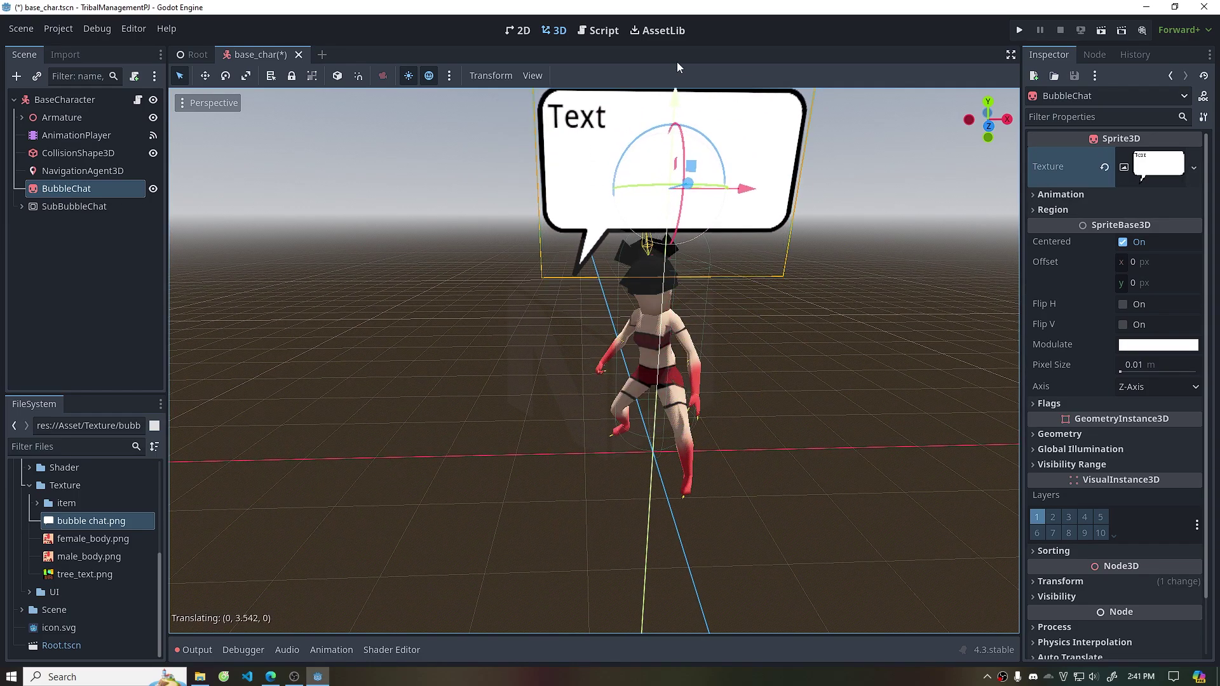
scroll(694, 241, down, 3)
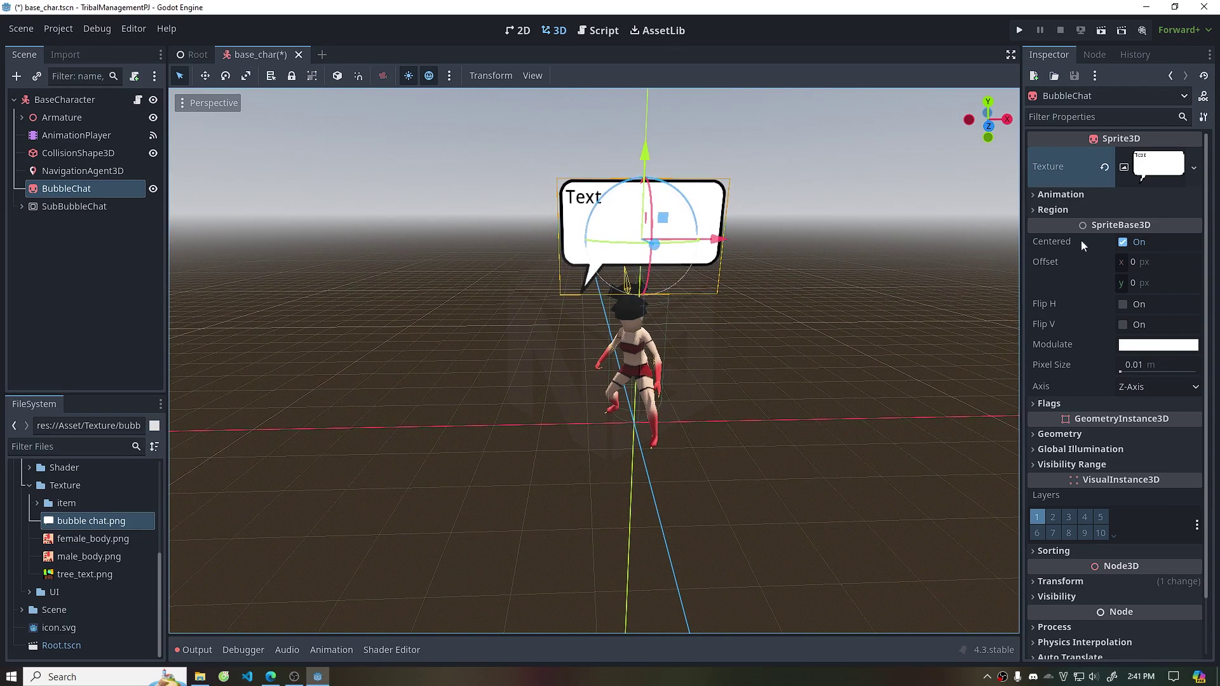
click(1123, 243)
scroll(923, 307, down, 2)
scroll(923, 306, up, 2)
drag(645, 158, 652, 173)
mouse_move(652, 173)
middle_down()
mouse_move(684, 442)
mouse_move(787, 425)
middle_up()
Set the sprite's Billboard flag to Enabled so the bubble faces the camera
scroll(1055, 338, down, 1)
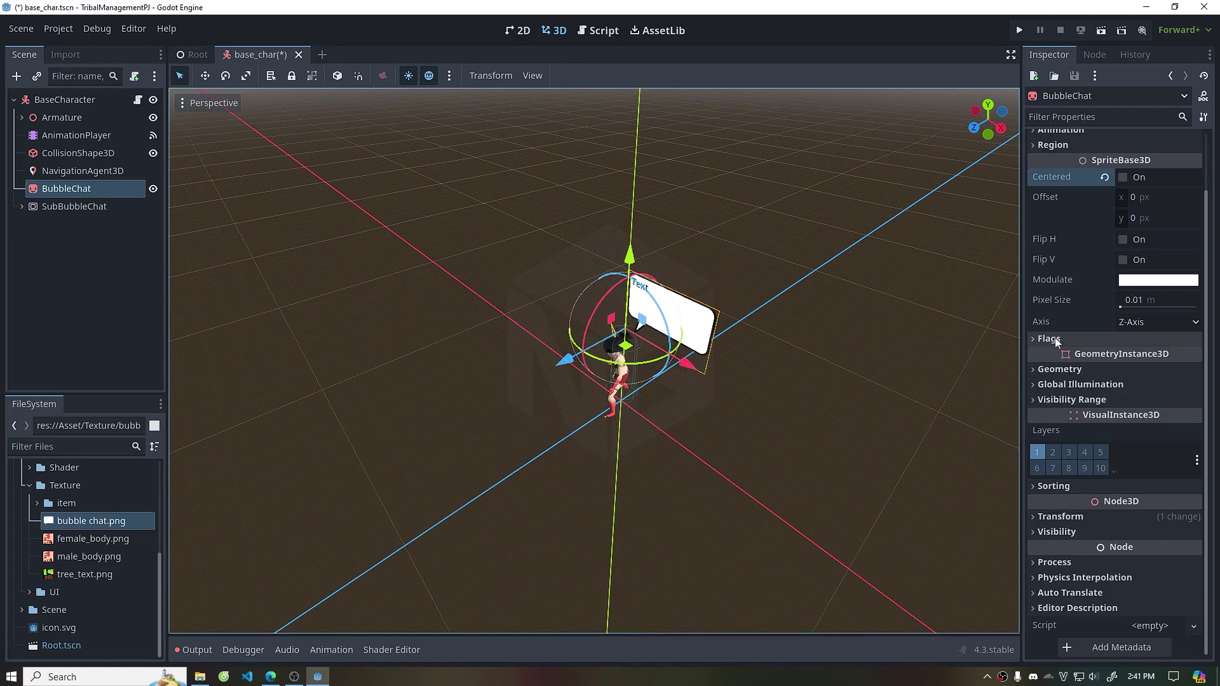
click(1073, 339)
click(1144, 357)
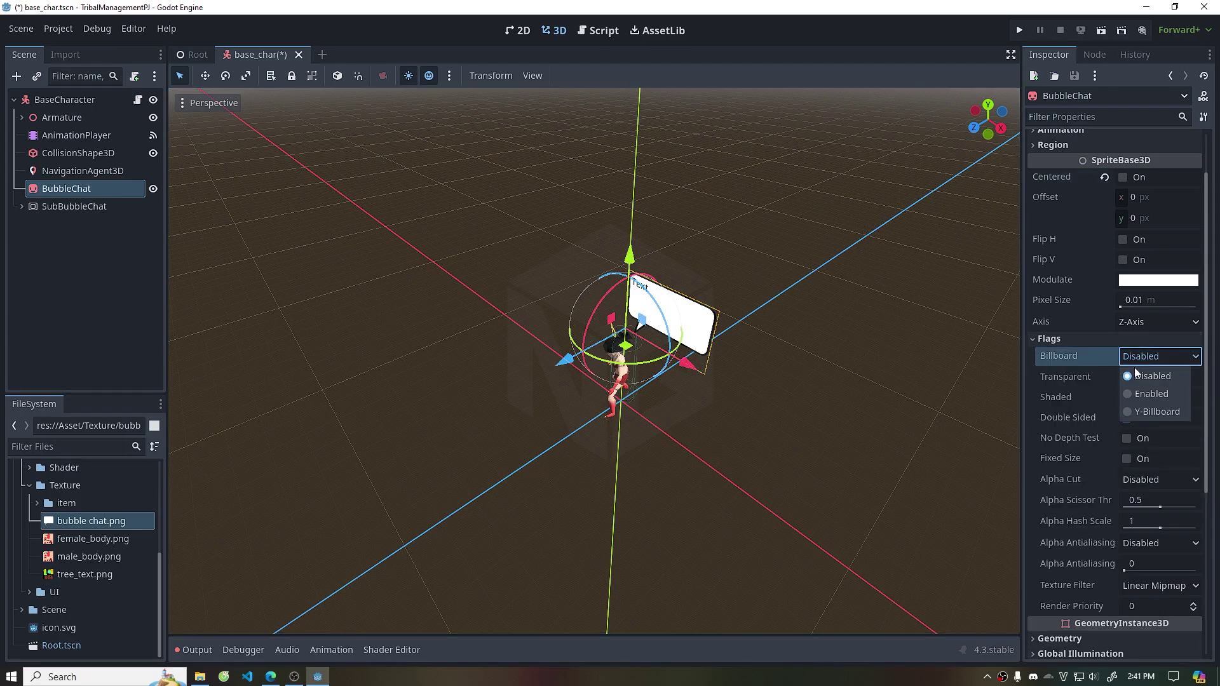
click(1146, 394)
click(818, 376)
mouse_move(819, 376)
middle_down()
mouse_move(896, 402)
mouse_move(591, 400)
mouse_move(193, 349)
mouse_move(735, 447)
mouse_move(841, 264)
mouse_move(793, 419)
mouse_move(871, 428)
mouse_move(882, 401)
mouse_move(723, 225)
middle_up()
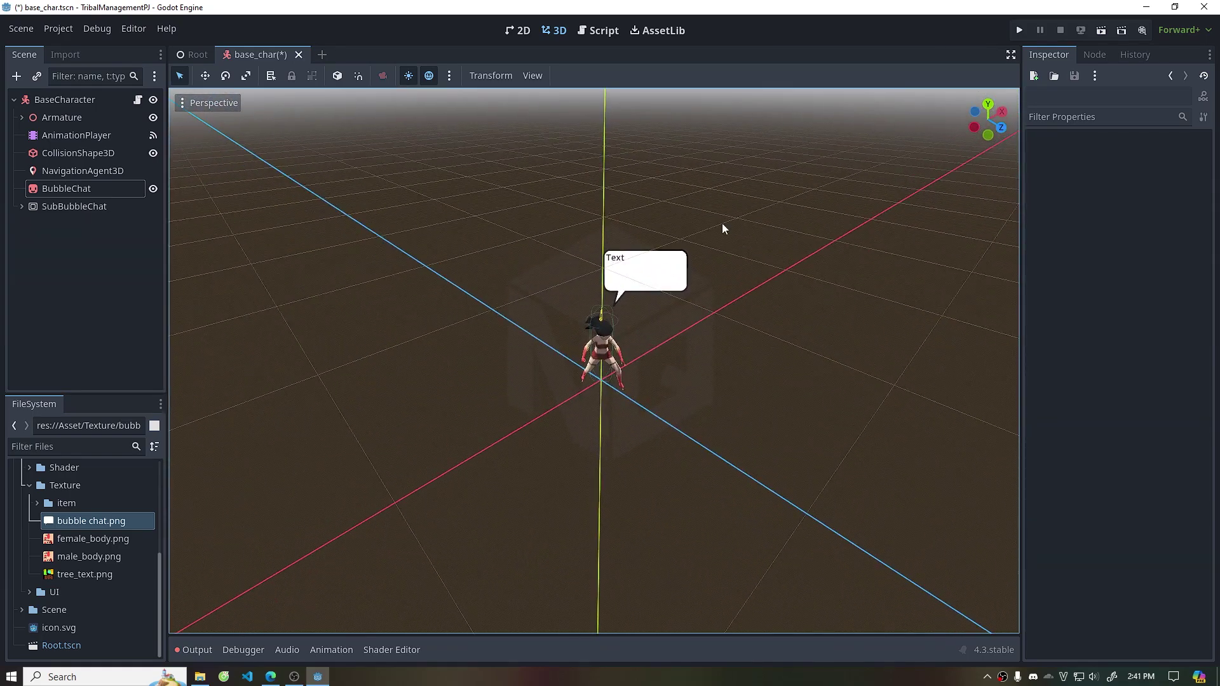
click(596, 32)
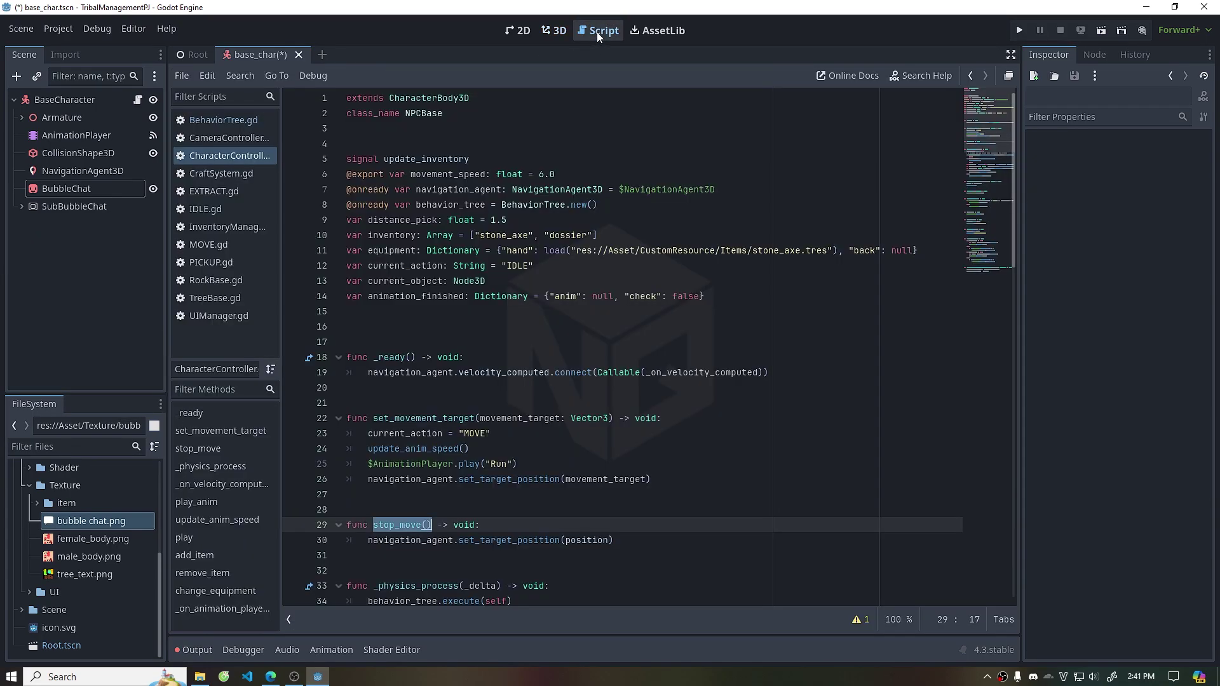
Add a func talk(text:String) -> void: signature at the end of CharacterController.gd
scroll(471, 293, down, 2)
scroll(471, 294, down, 4)
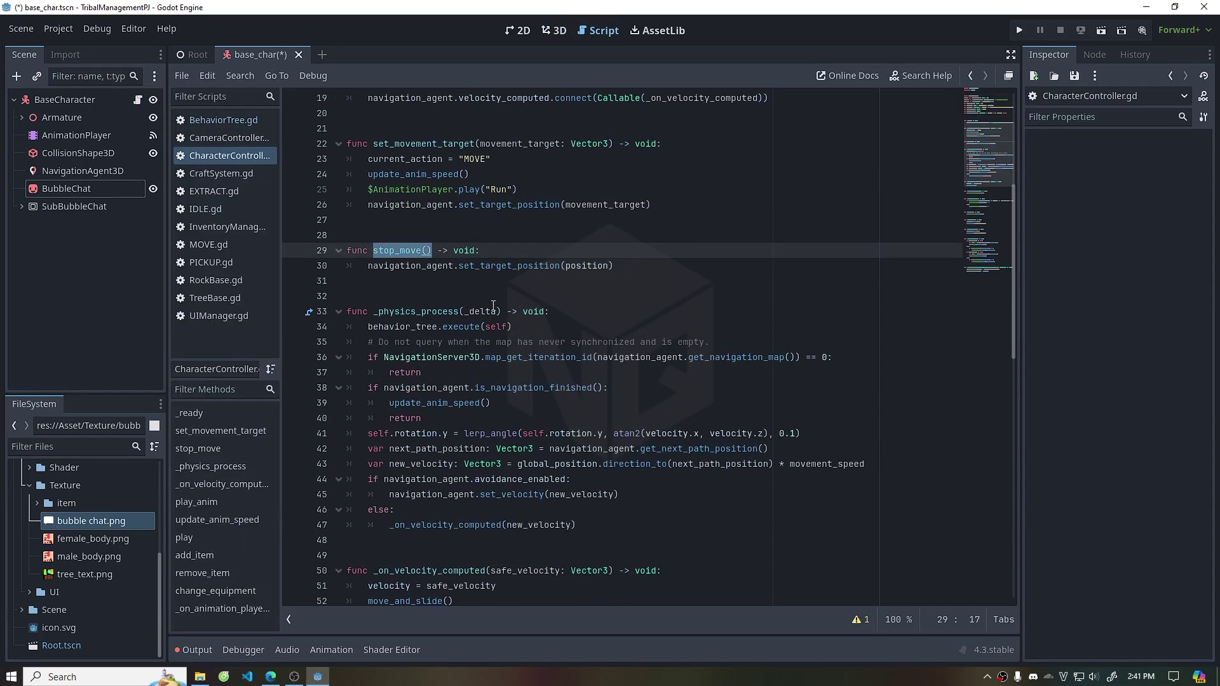
scroll(471, 294, down, 2)
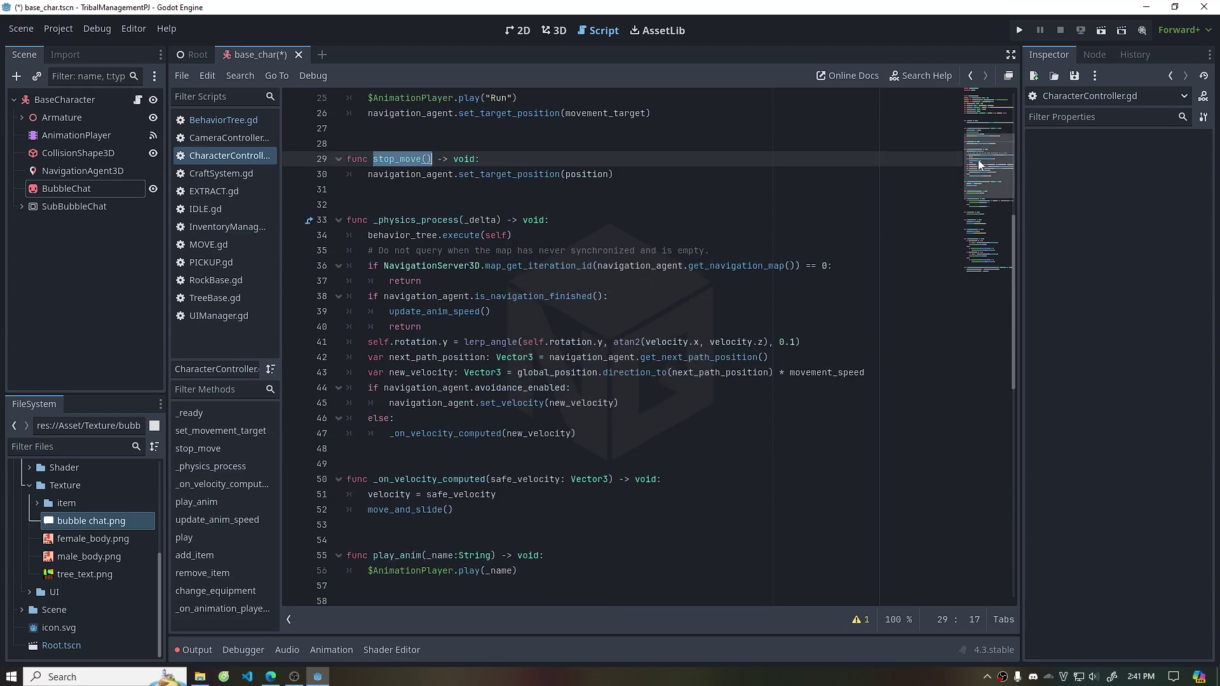
scroll(473, 296, down, 13)
click(610, 585)
key(Return)
key(Return)
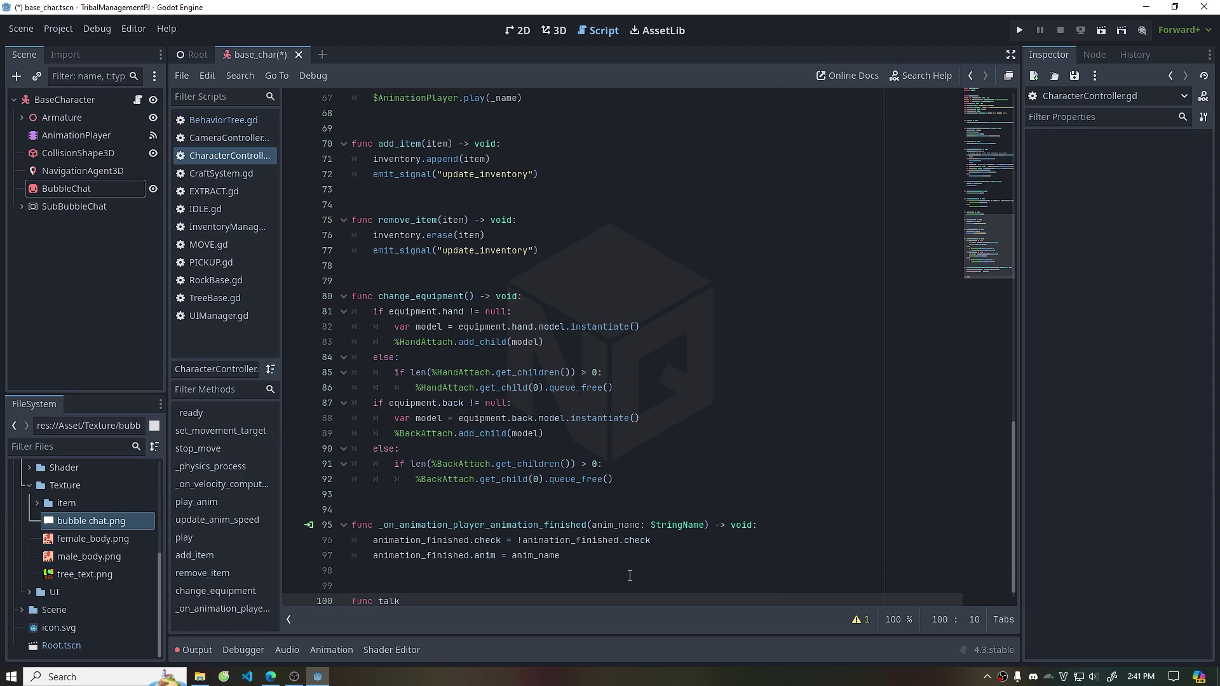
text(:String) -> void)
text(:)
key(Return)
Mark ChatText as a unique name and write %ChatText.text = text in talk's body
click(22, 206)
right_click(68, 243)
click(137, 582)
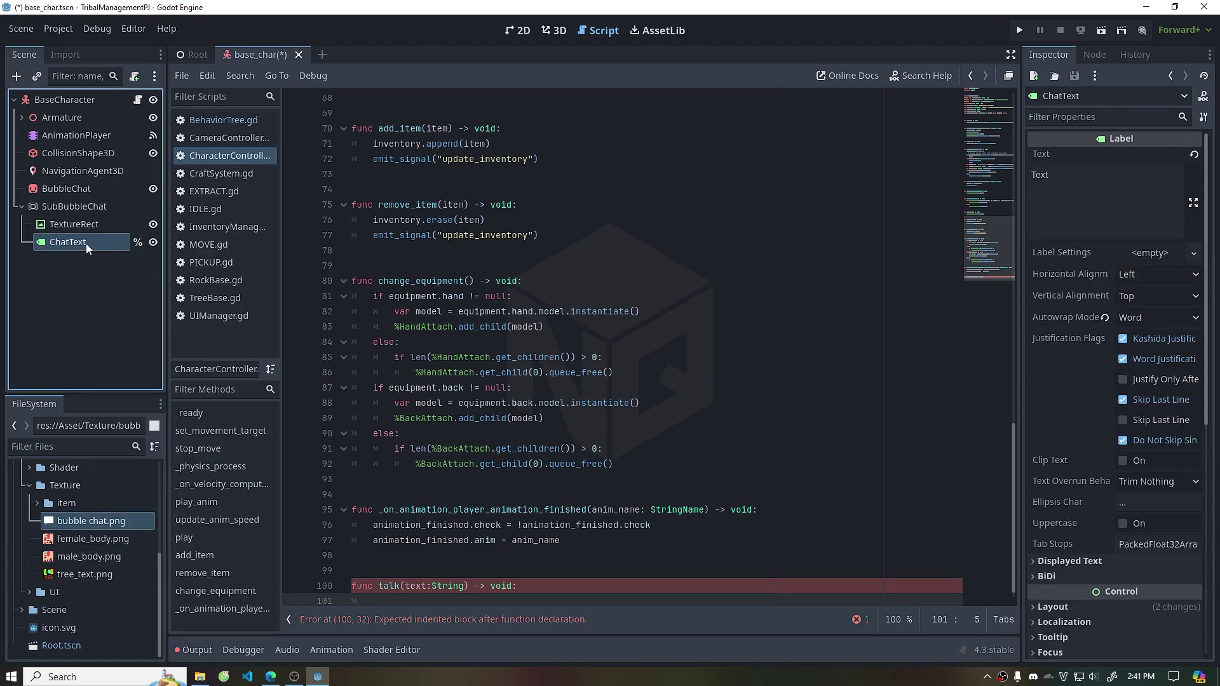
drag(88, 244, 487, 602)
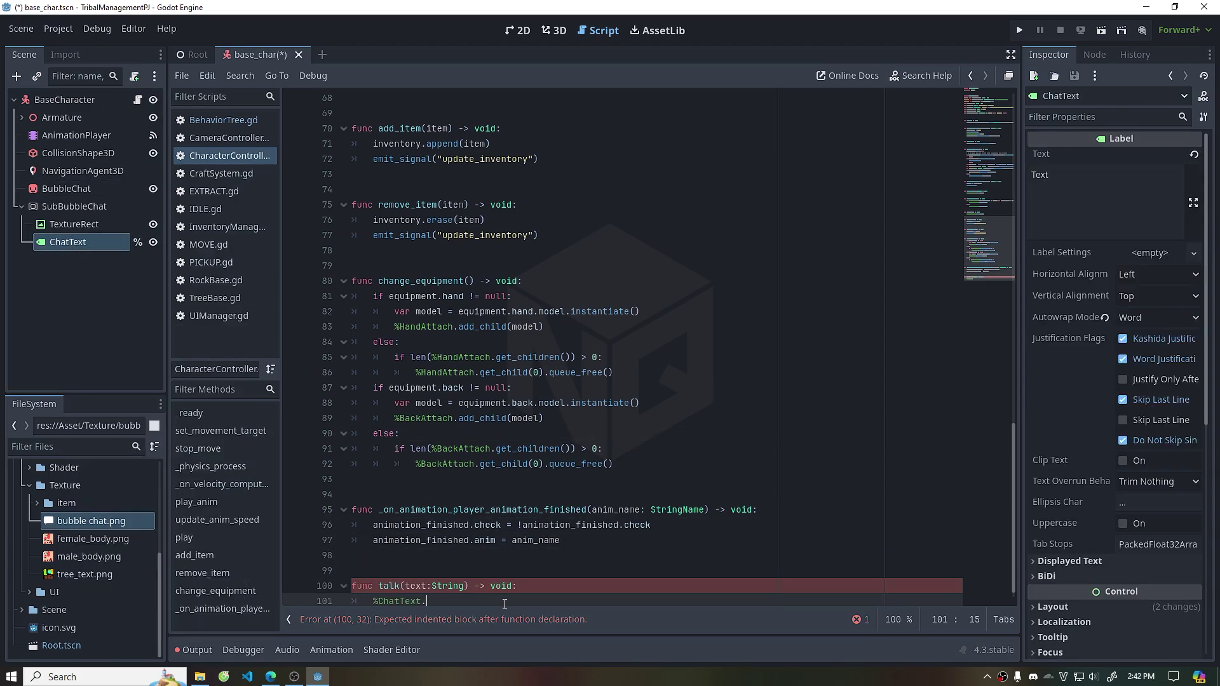
text(text = )
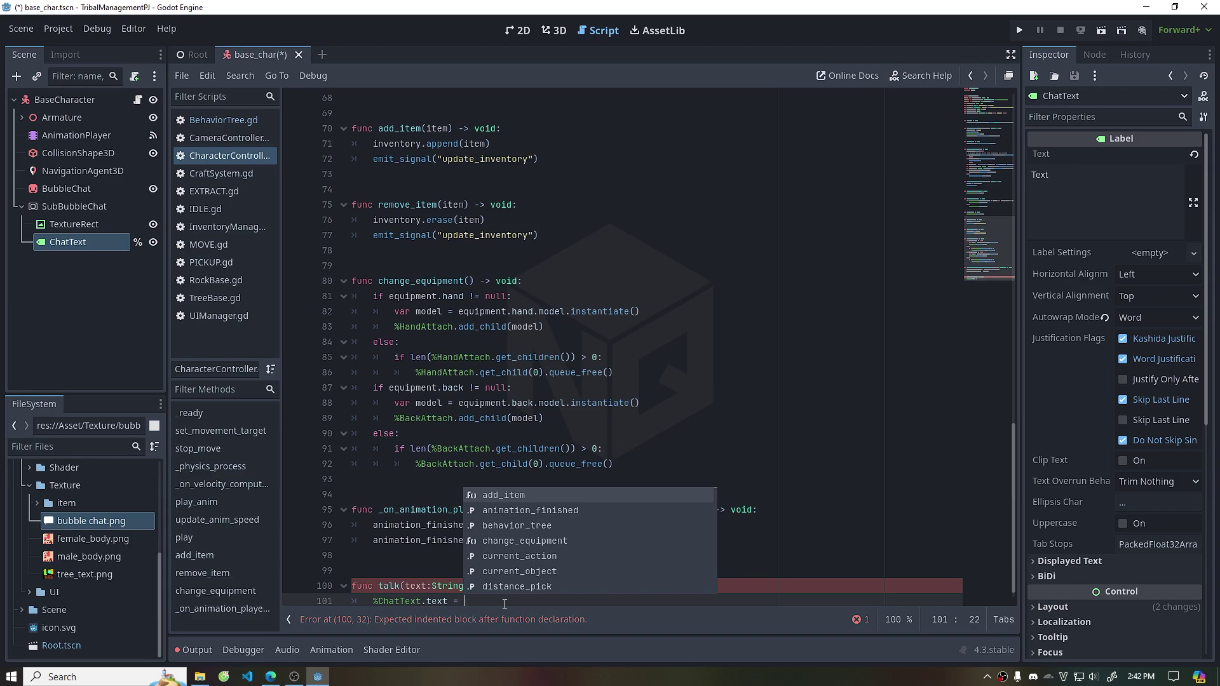
text(text)
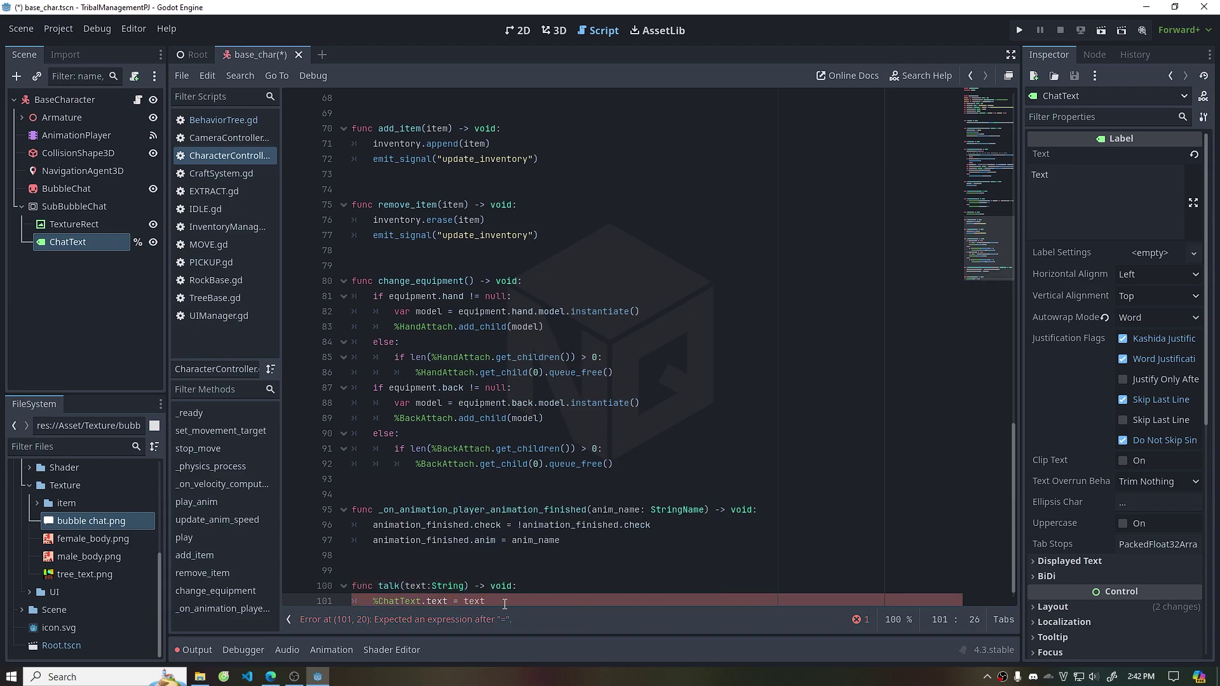
click(548, 574)
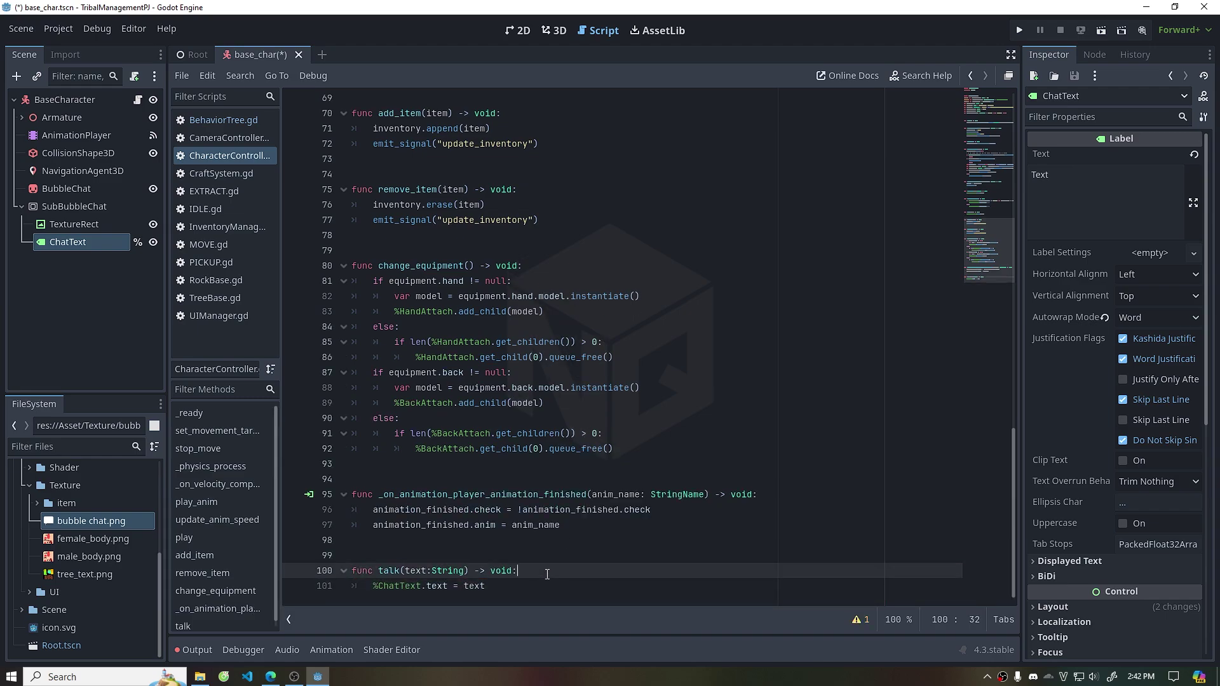
key(Return)
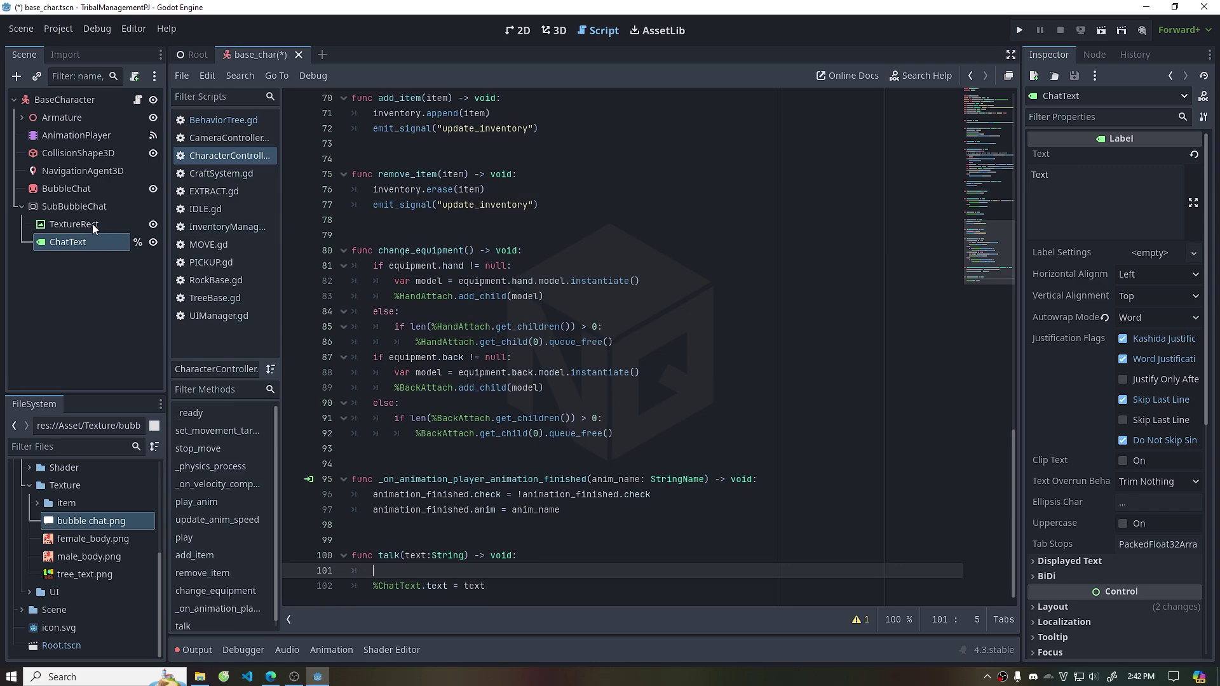
In talk(), show $BubbleChat and then await a 5-second get_tree().create_timer(5).timeout
drag(78, 189, 453, 572)
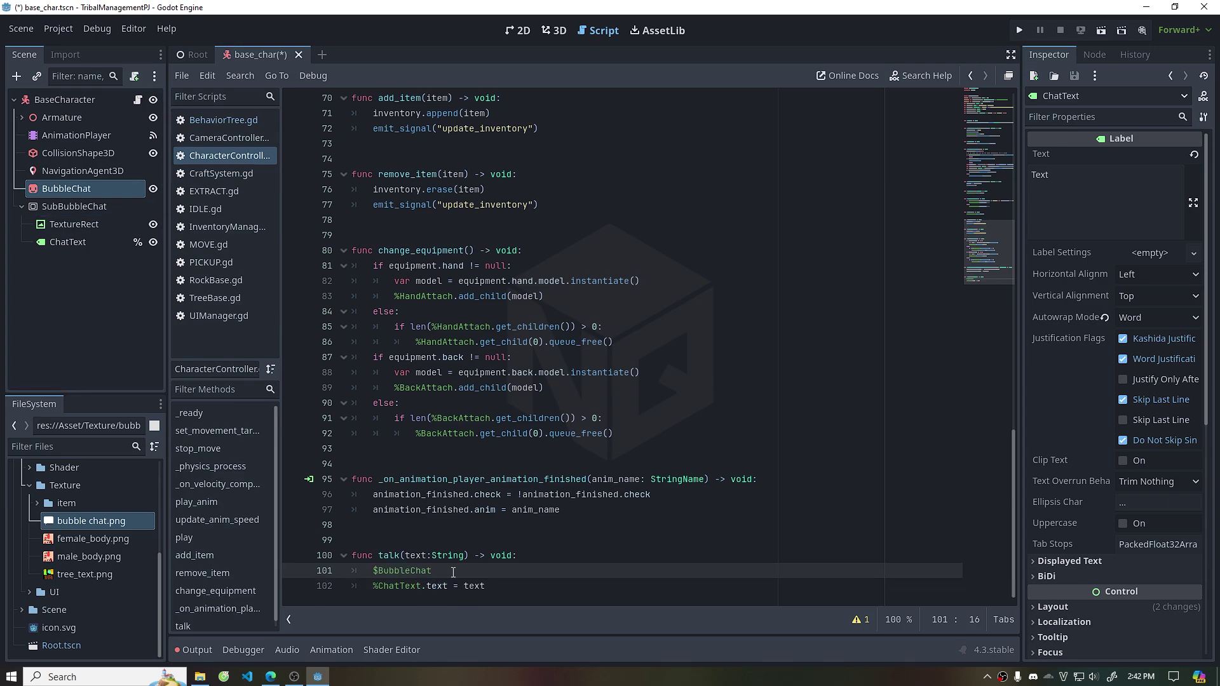
text(.show)
key(Return)
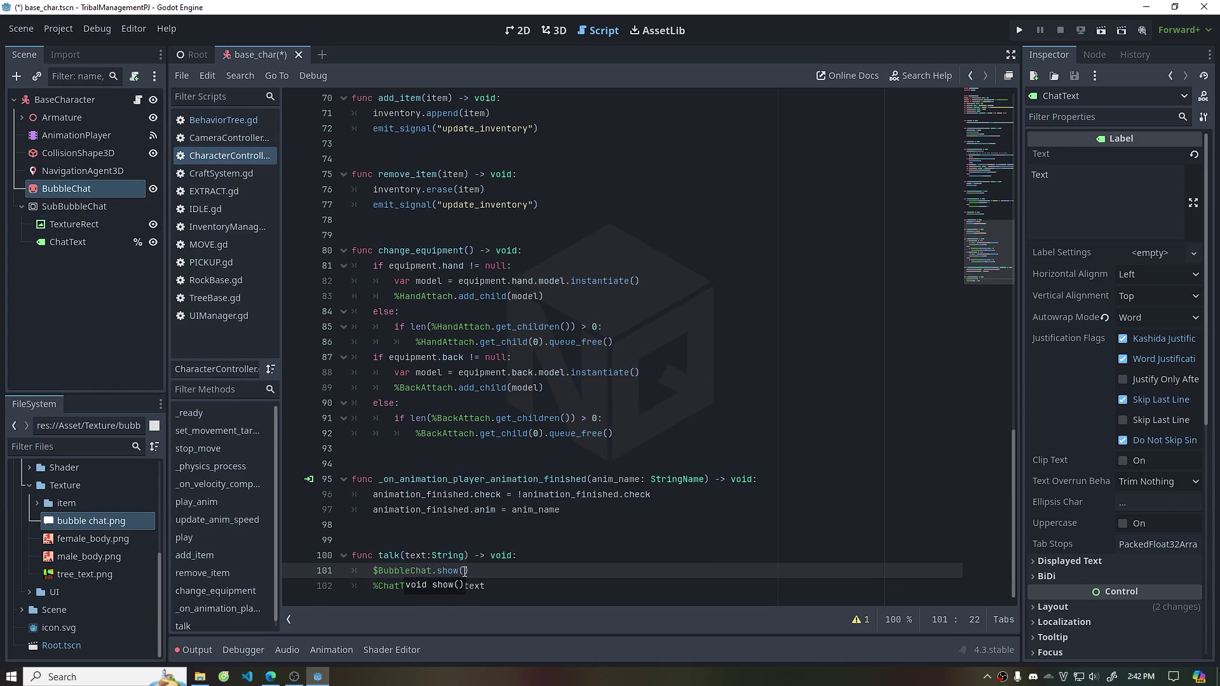
click(522, 587)
key(Return)
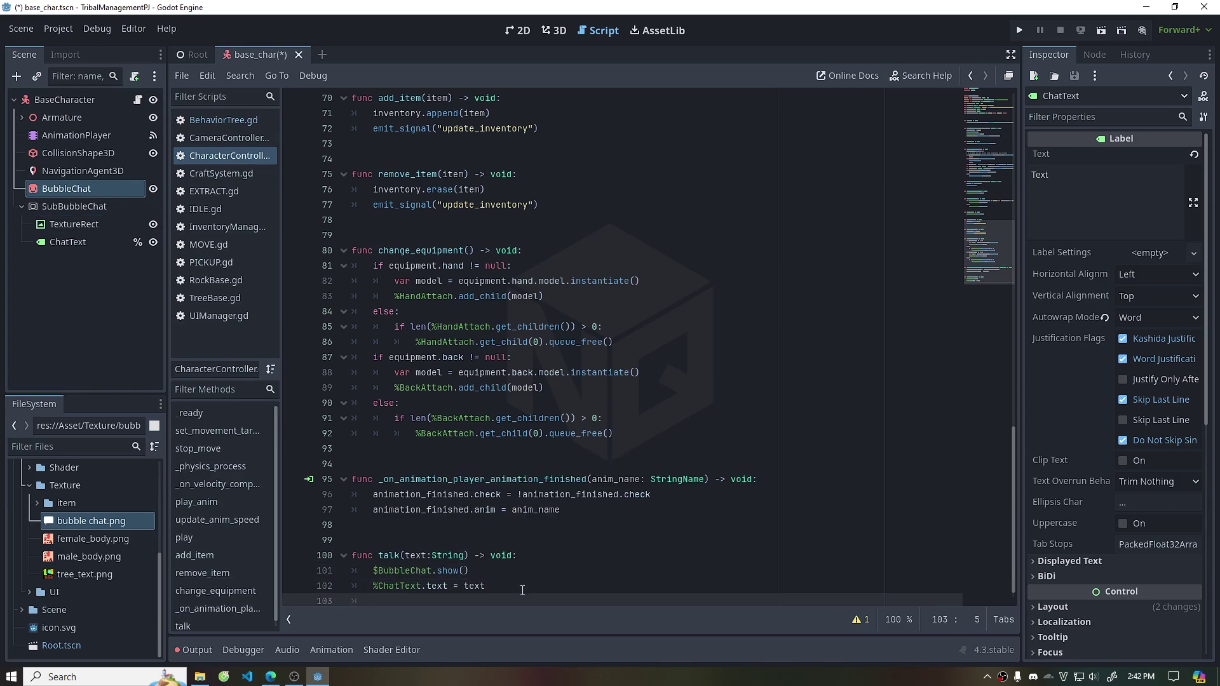
key(ctrl+space)
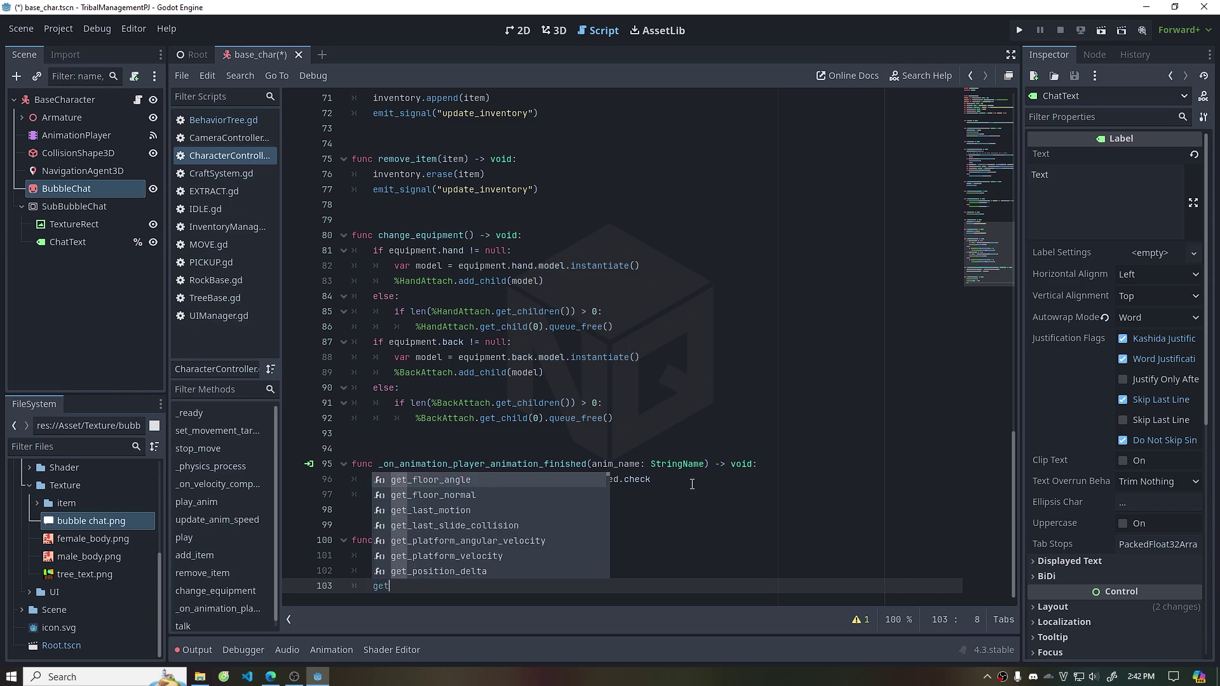
key(Escape)
text(await )
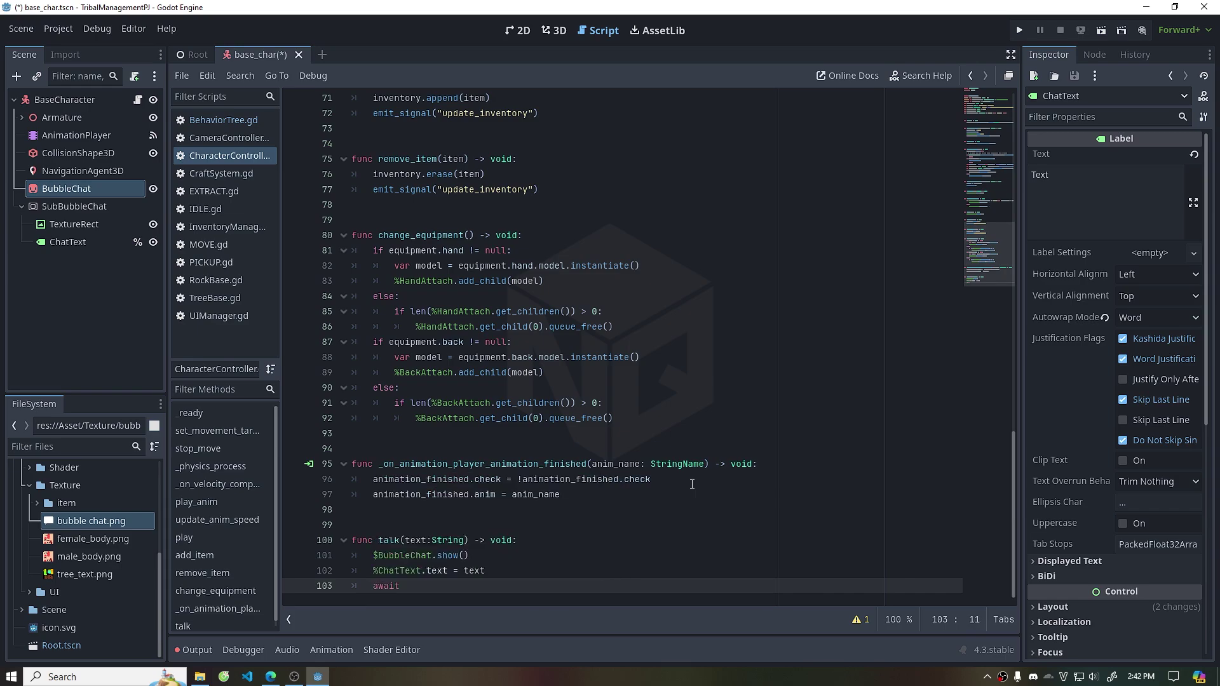
text(get)
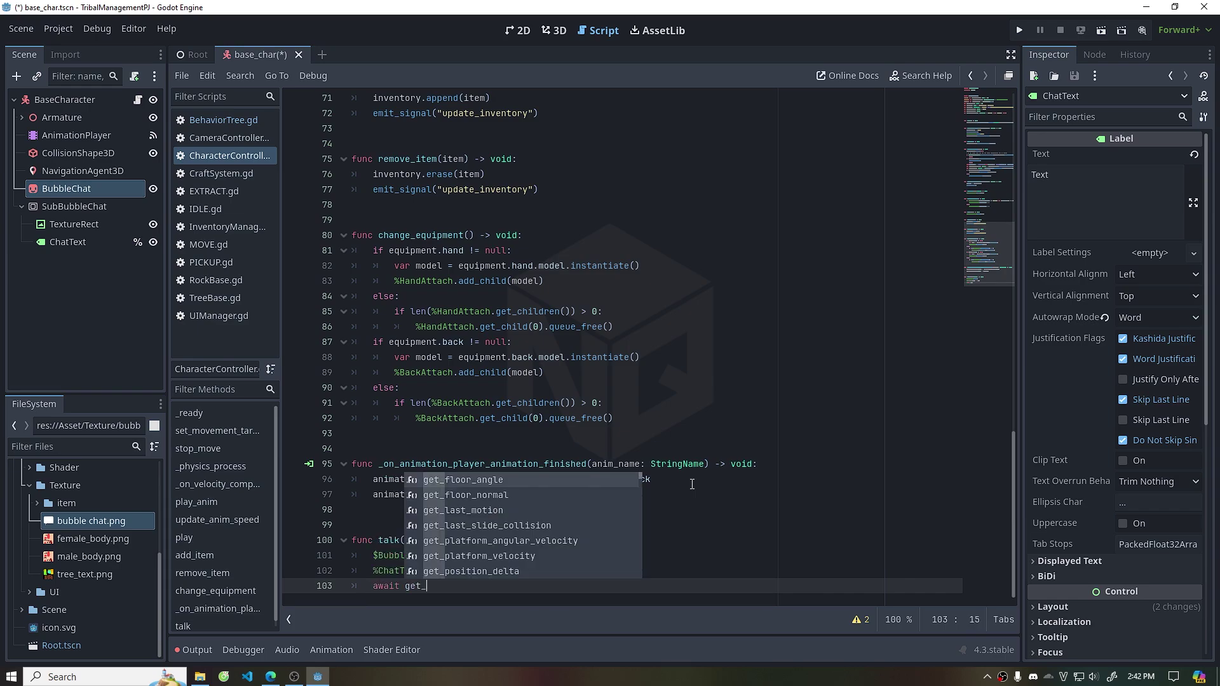
text(_tree().cr)
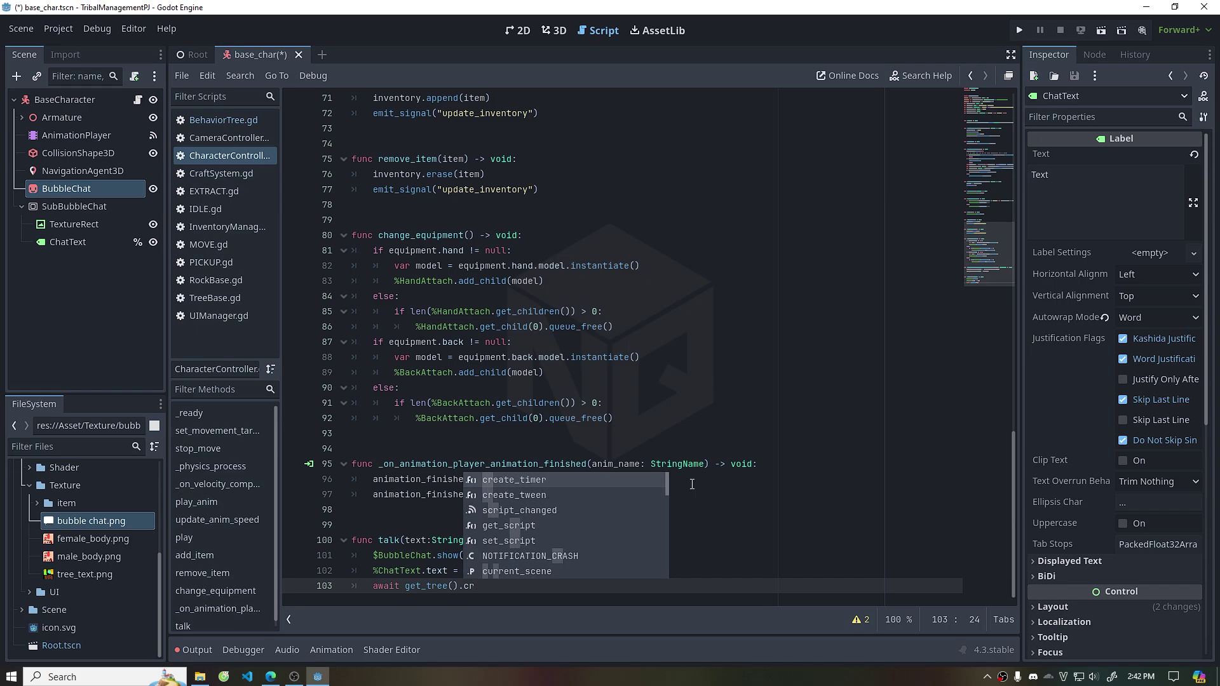
key(Return)
text(5).ti)
key(Return)
key(Return)
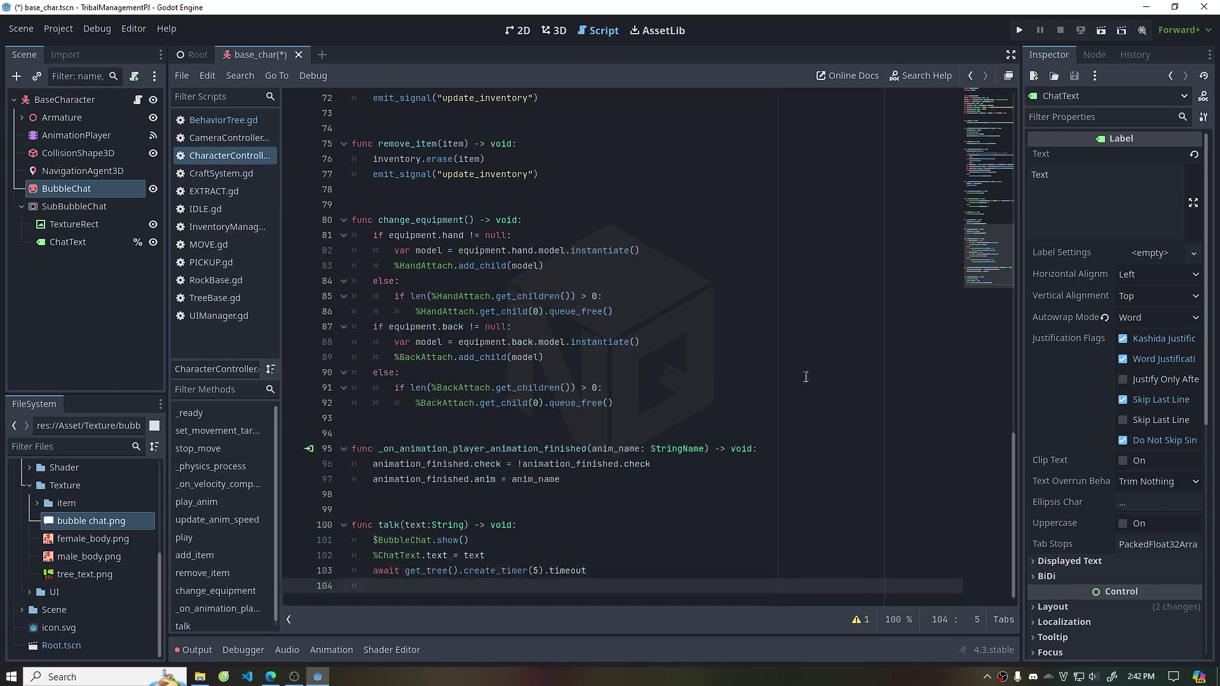
Add '$BubbleChat.hide()' after the timer and collapse the SubBubbleChat branch
drag(61, 189, 477, 586)
text(hide)
key(Return)
click(22, 206)
scroll(824, 393, up, 3)
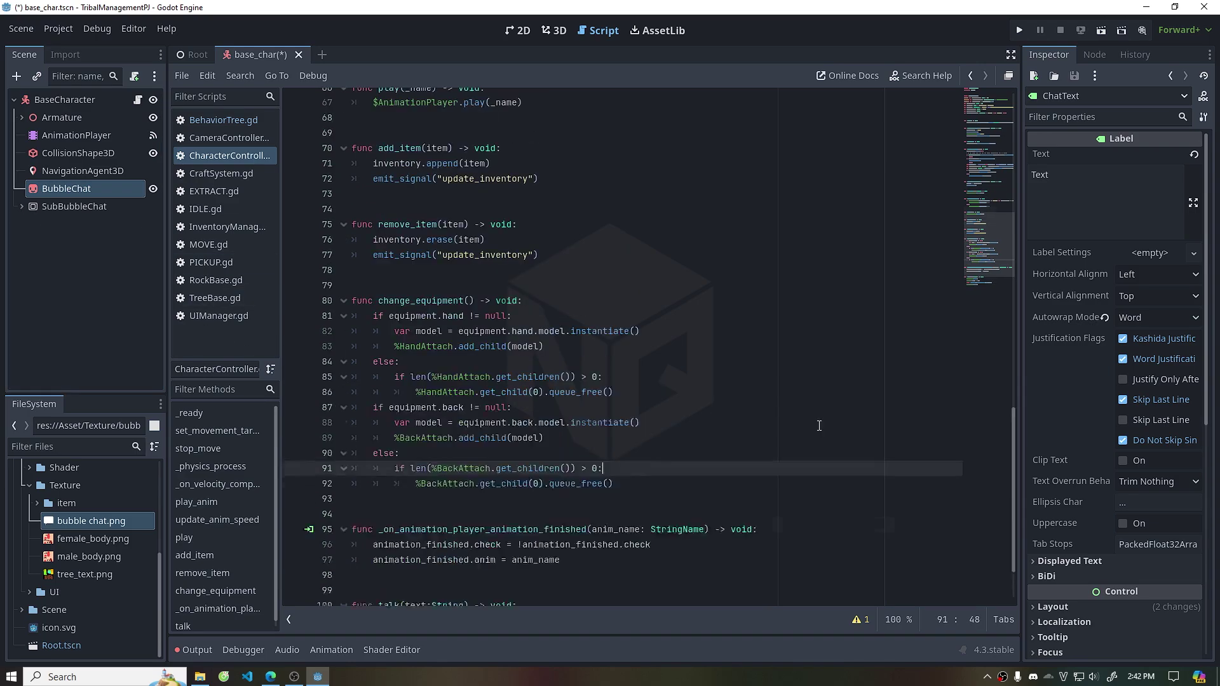
Call talk("Hello World~") at the end of _ready() and save
scroll(825, 400, up, 8)
scroll(825, 410, up, 8)
scroll(826, 416, up, 3)
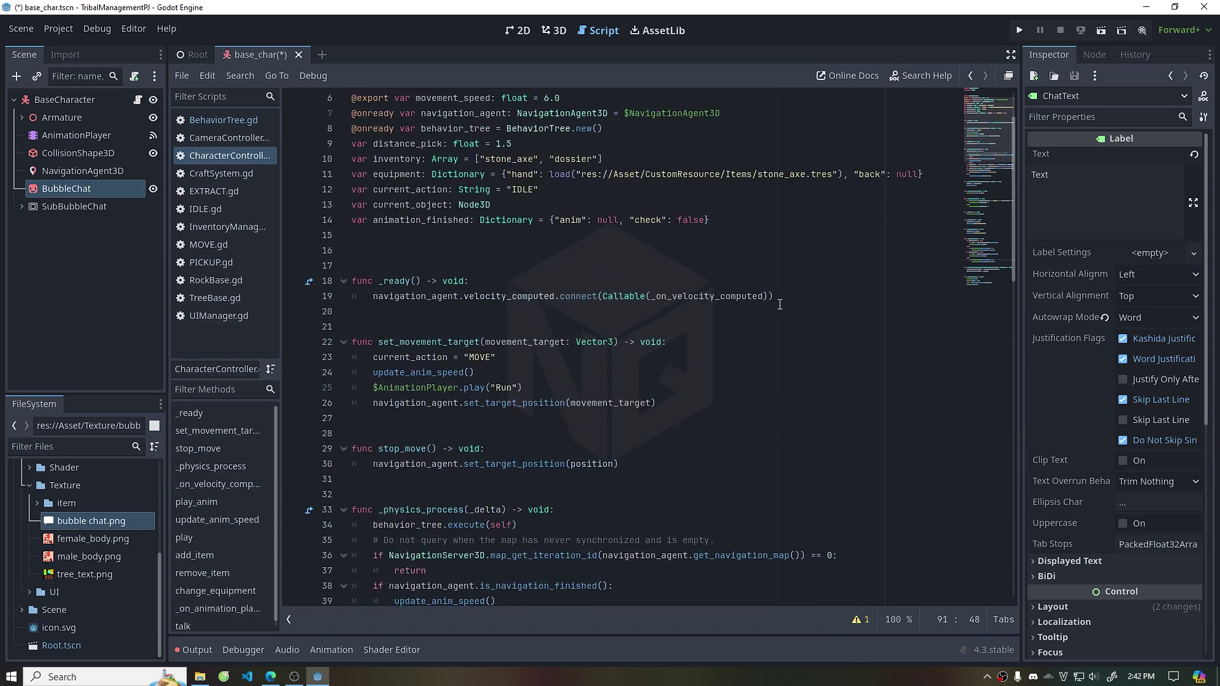
click(821, 298)
key(Return)
text(ta)
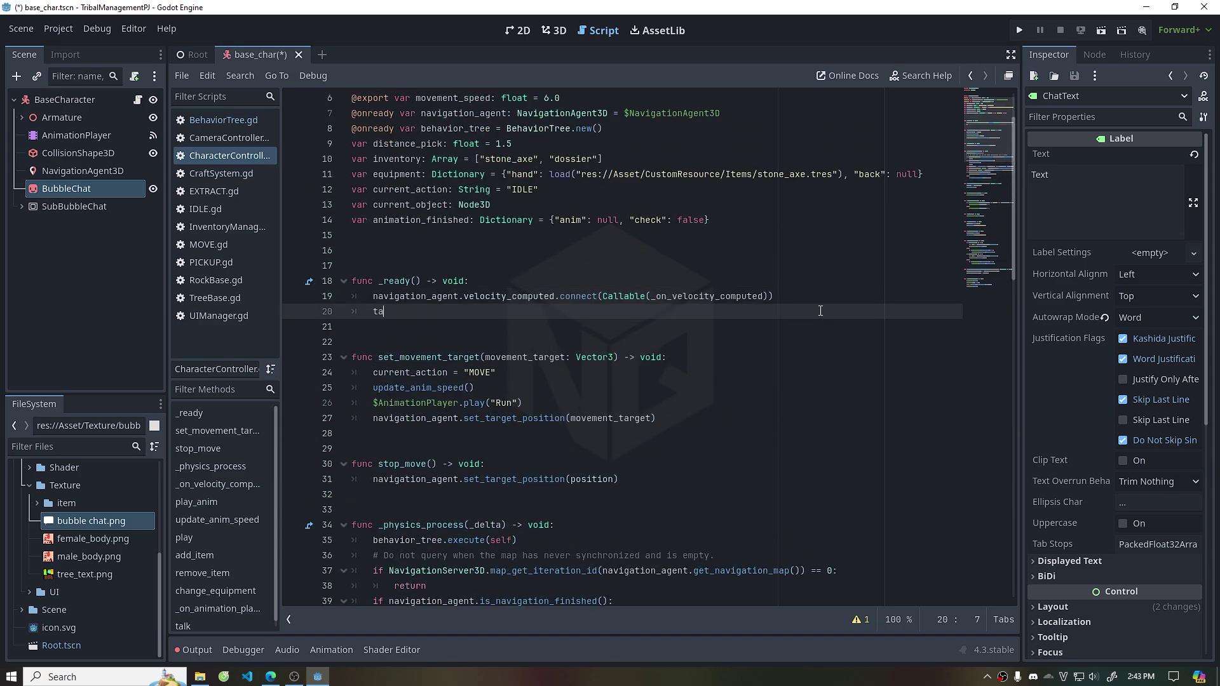
text(lk("Hello World)
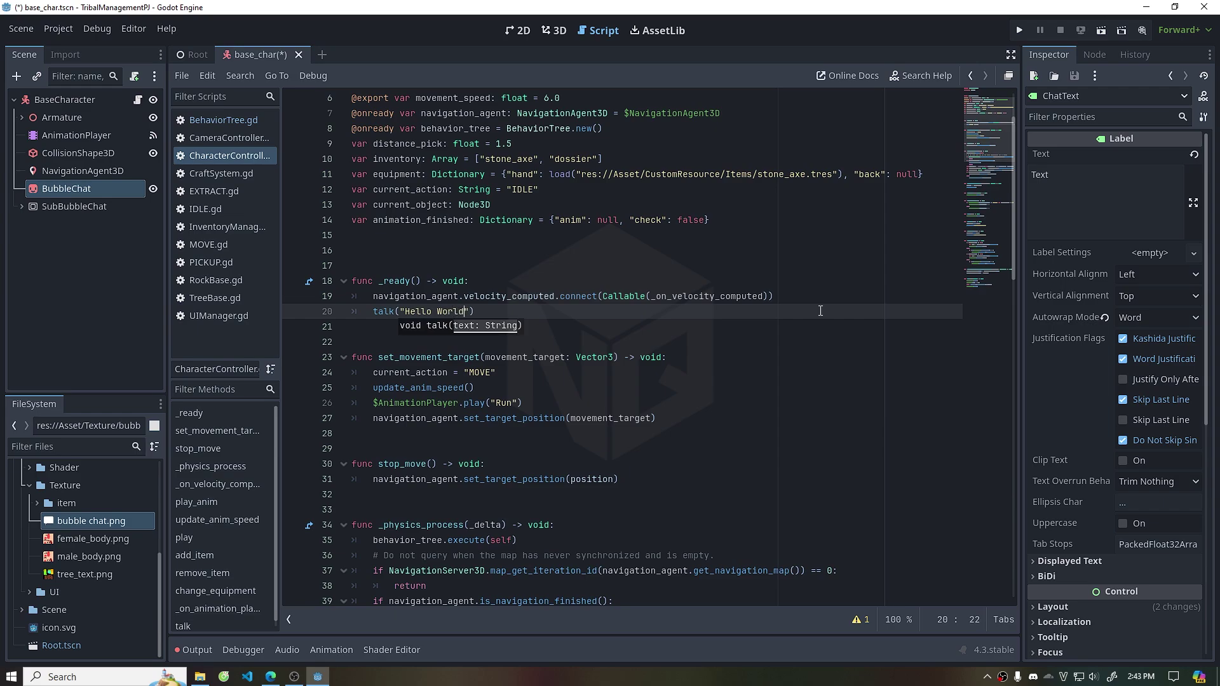
text(~)
key(ctrl+s)
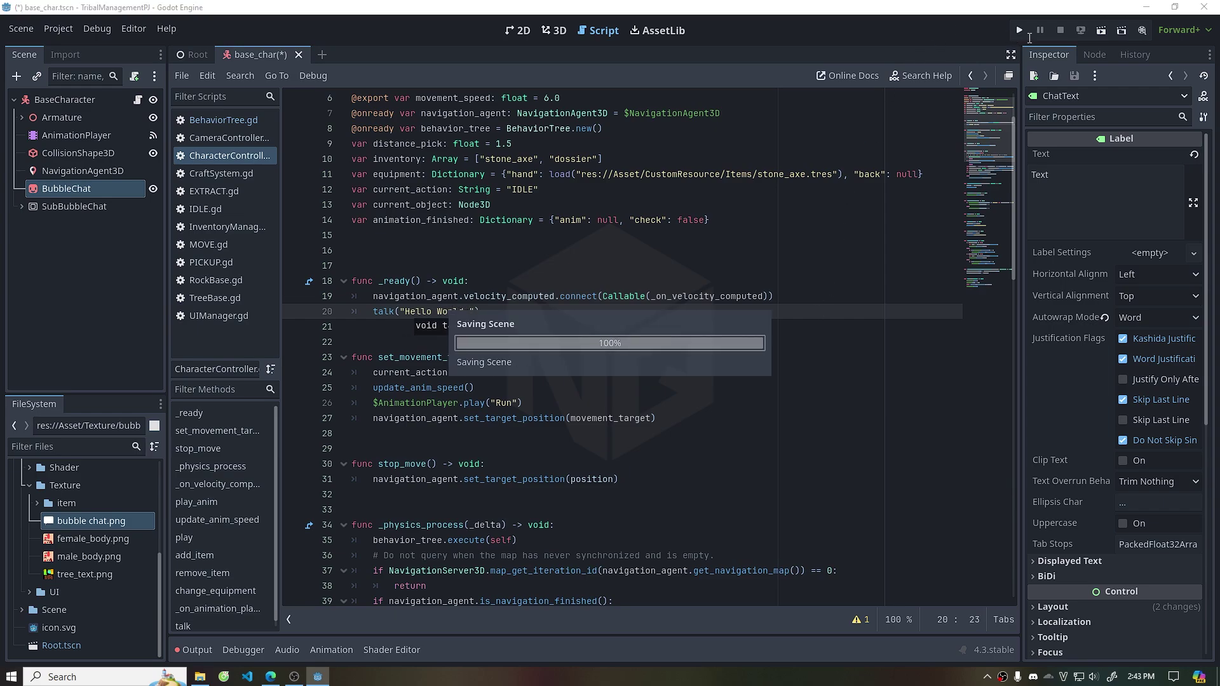
Test-run the project, then open the Root scene in the 2D view
click(1019, 30)
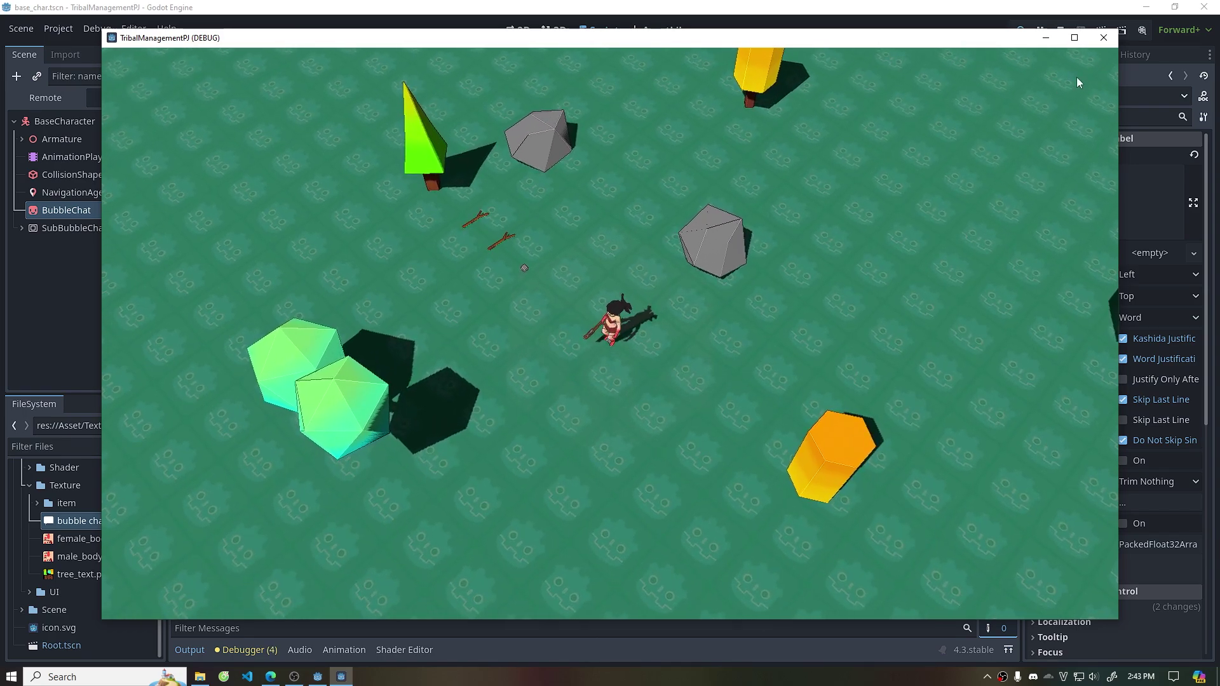
click(1104, 37)
click(544, 36)
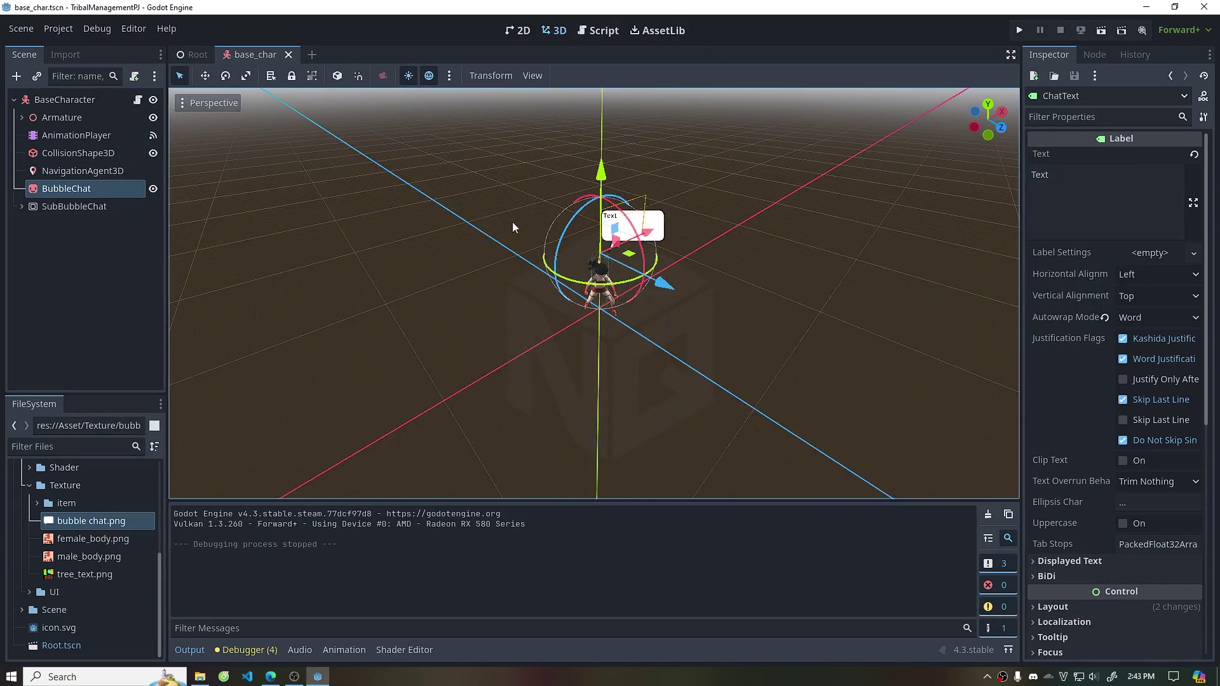
click(198, 54)
key(ctrl+F1)
click(379, 128)
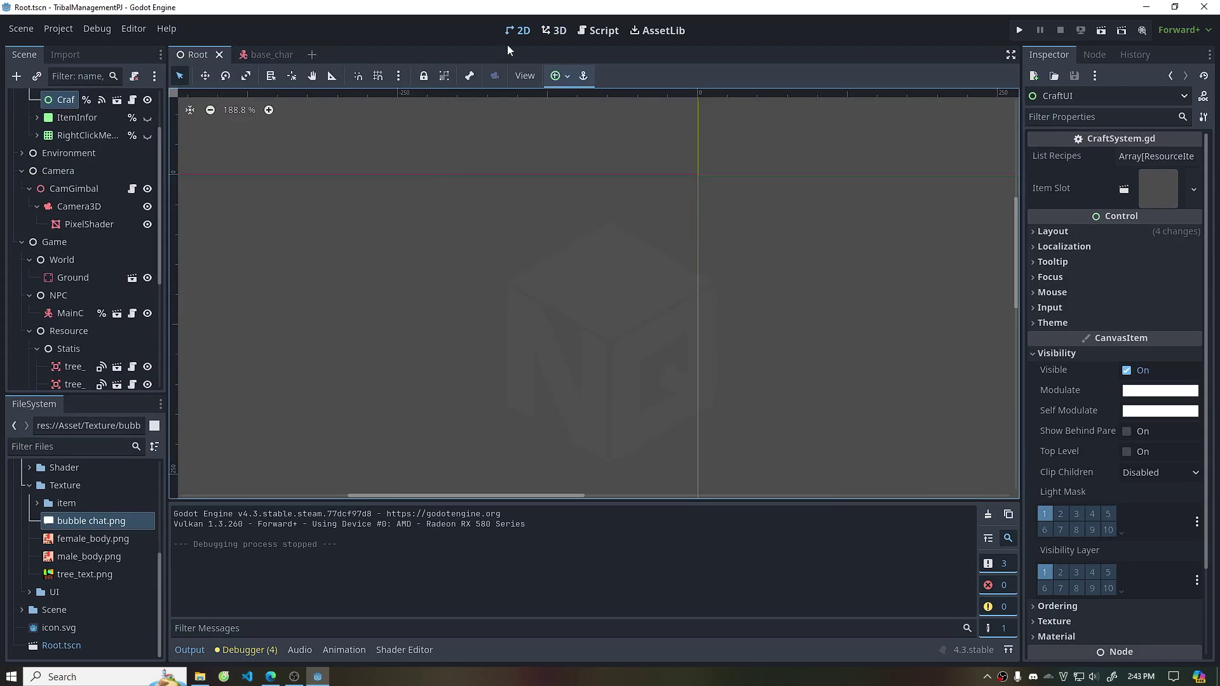
Split the 3D editor into two viewports and preview through Camera3D
click(554, 30)
click(539, 77)
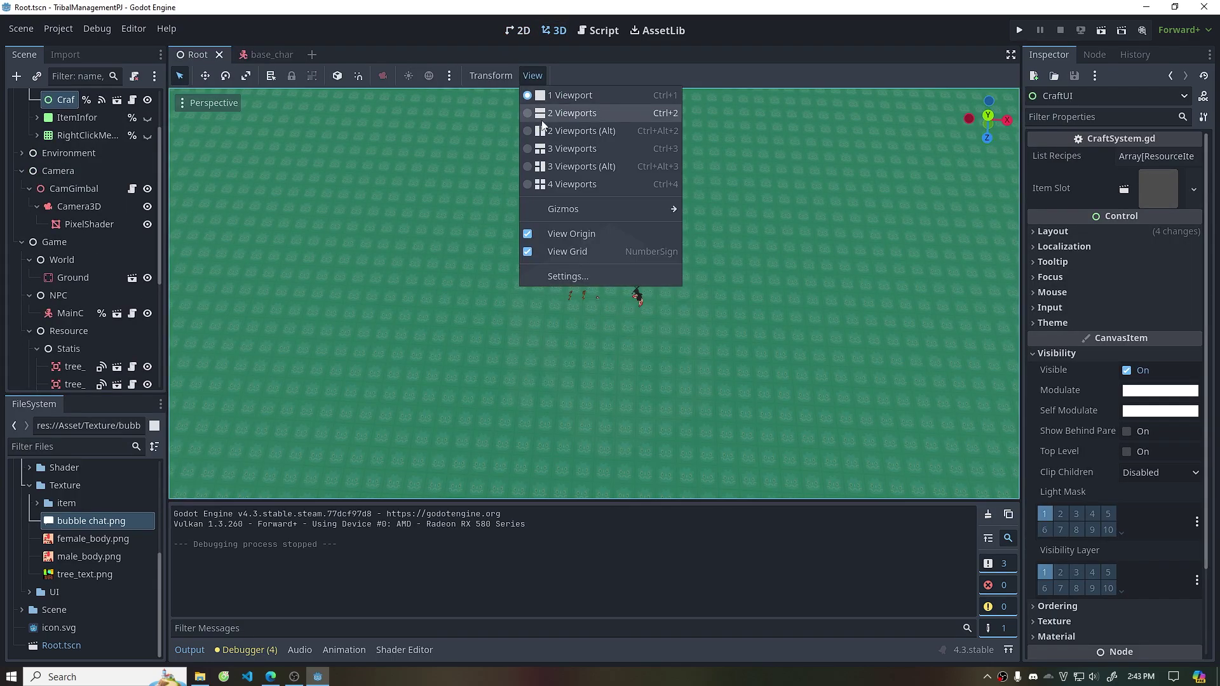
click(582, 130)
scroll(79, 203, up, 2)
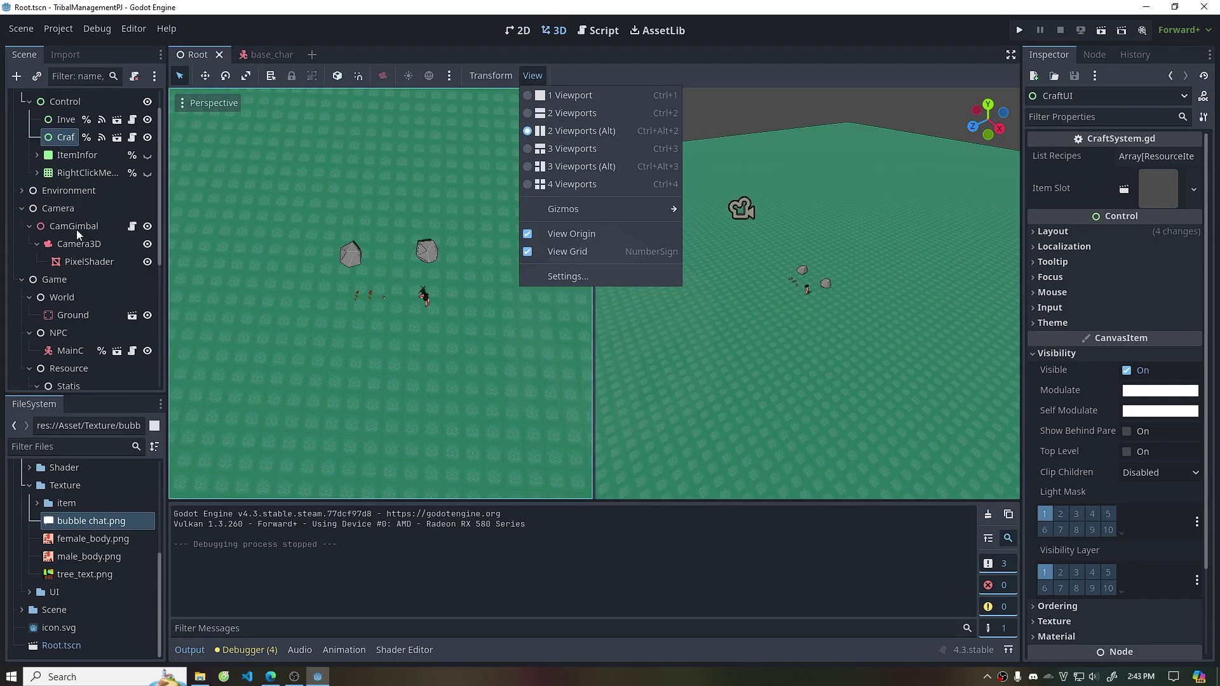
click(78, 219)
click(79, 244)
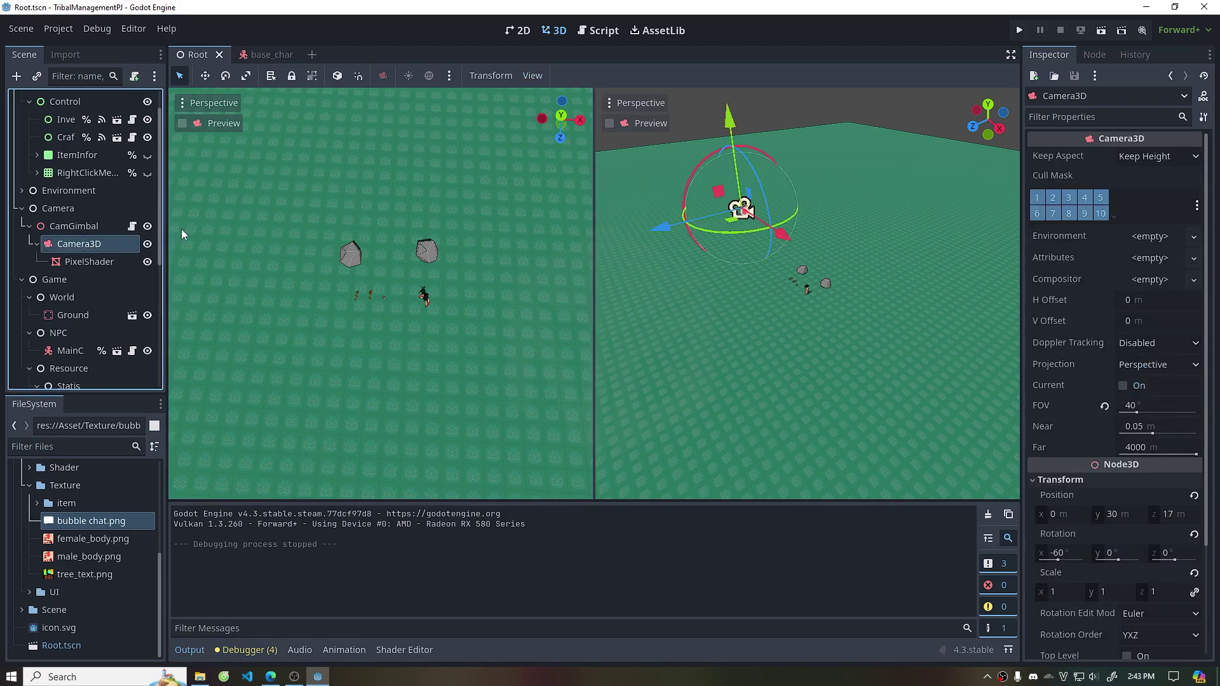
click(182, 123)
Move the PixelShader mesh along Y so the chat bubble is visible in the camera view
scroll(788, 232, up, 3)
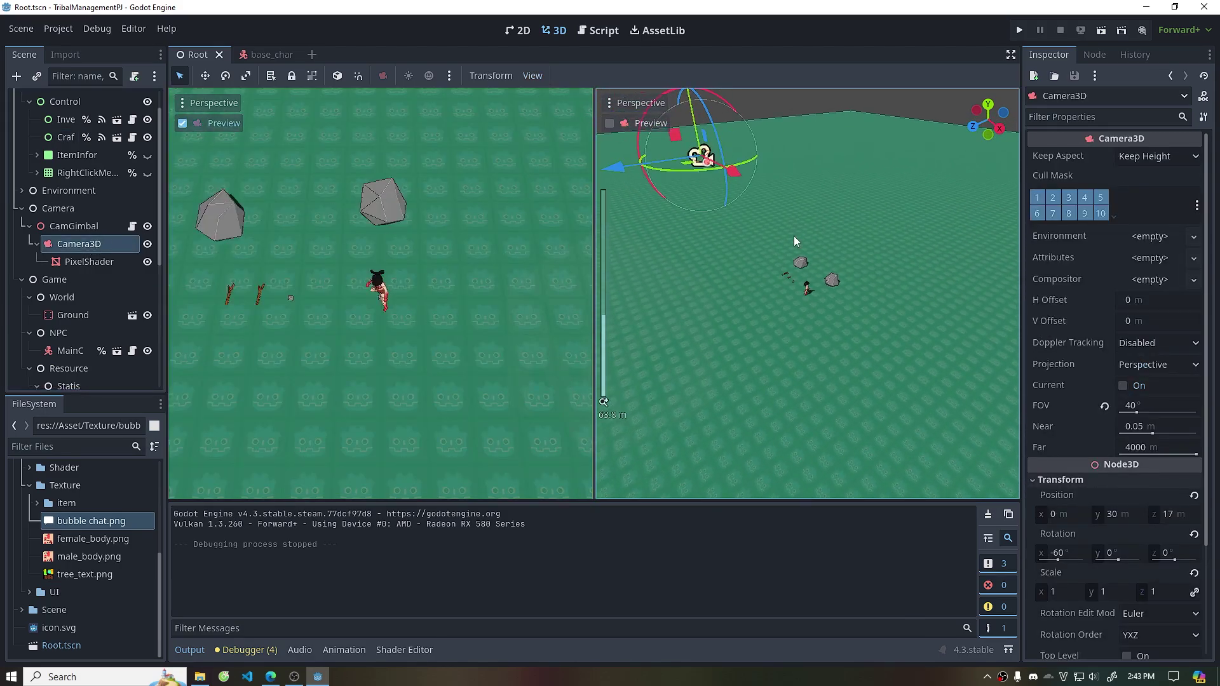
click(147, 262)
click(147, 263)
click(146, 263)
click(147, 262)
click(89, 262)
scroll(743, 139, down, 3)
drag(743, 139, 748, 267)
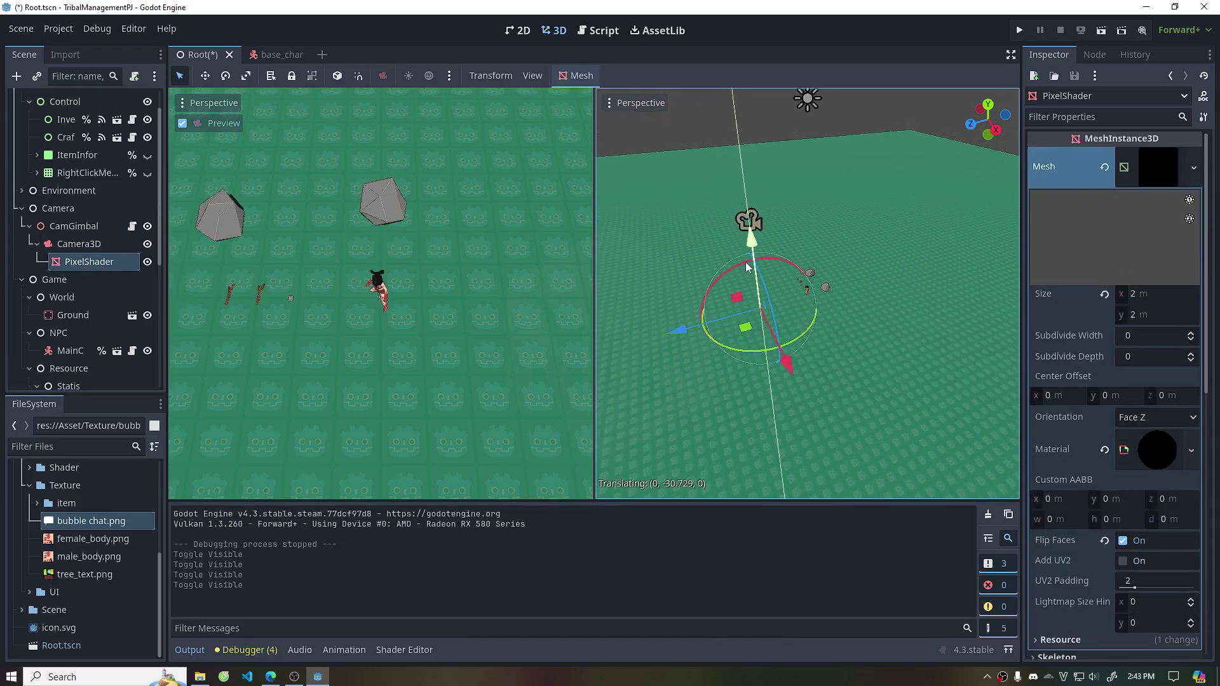
drag(747, 267, 748, 219)
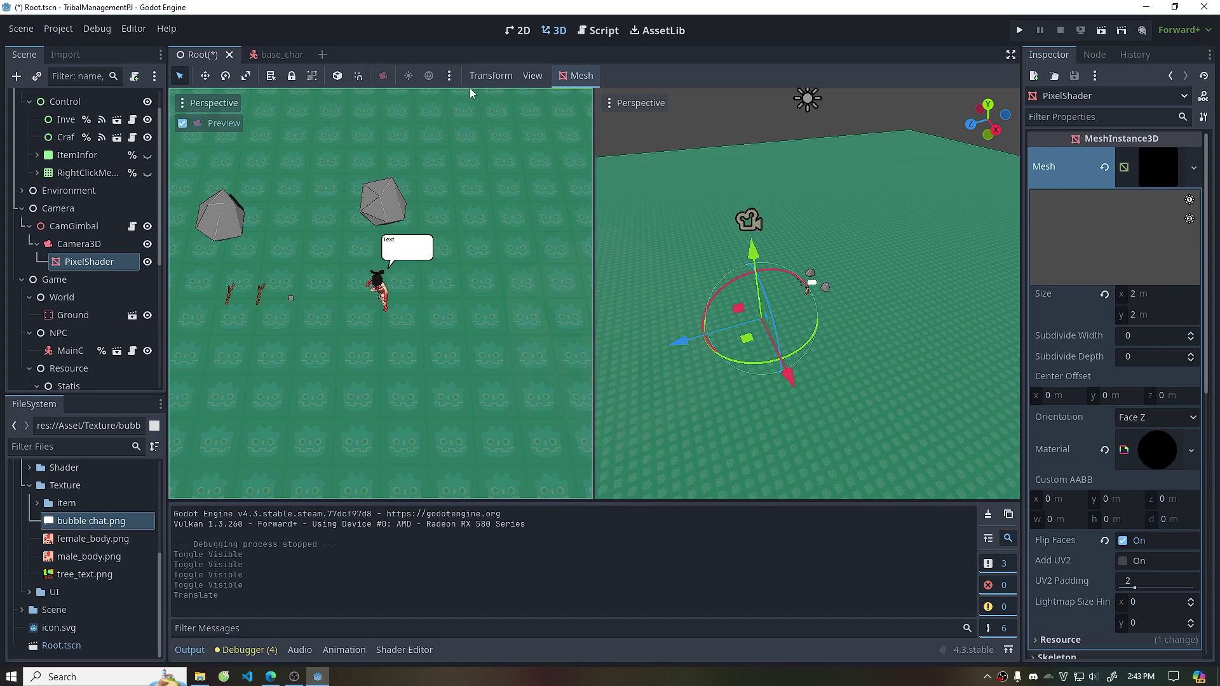
Return to one viewport without camera preview and test-run the game to check the bubble
click(532, 75)
click(554, 96)
click(365, 121)
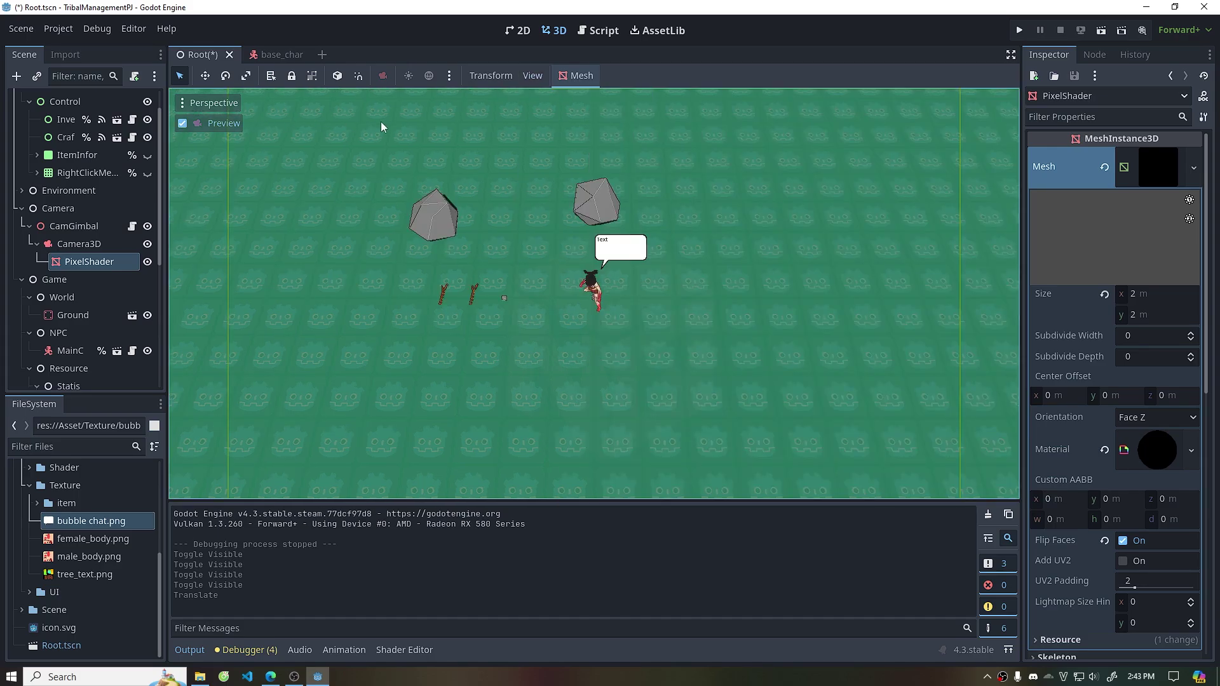
click(183, 124)
key(F5)
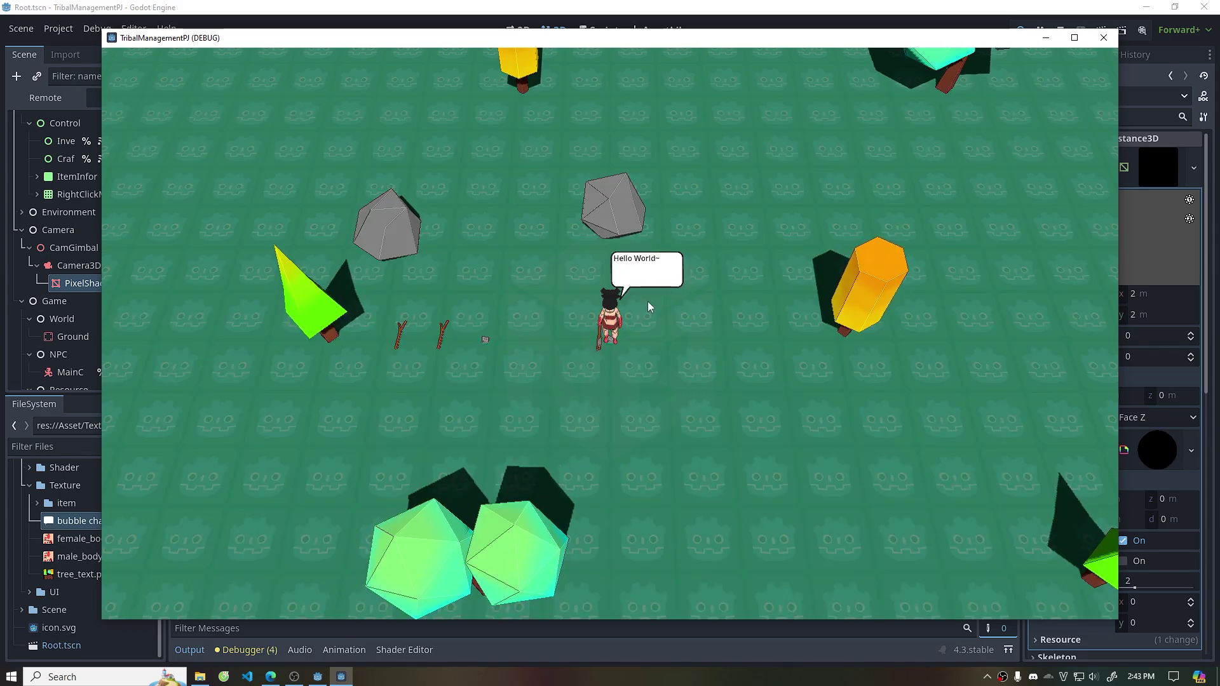
mouse_move(730, 436)
middle_down()
mouse_move(694, 442)
mouse_move(727, 403)
mouse_move(714, 346)
middle_up()
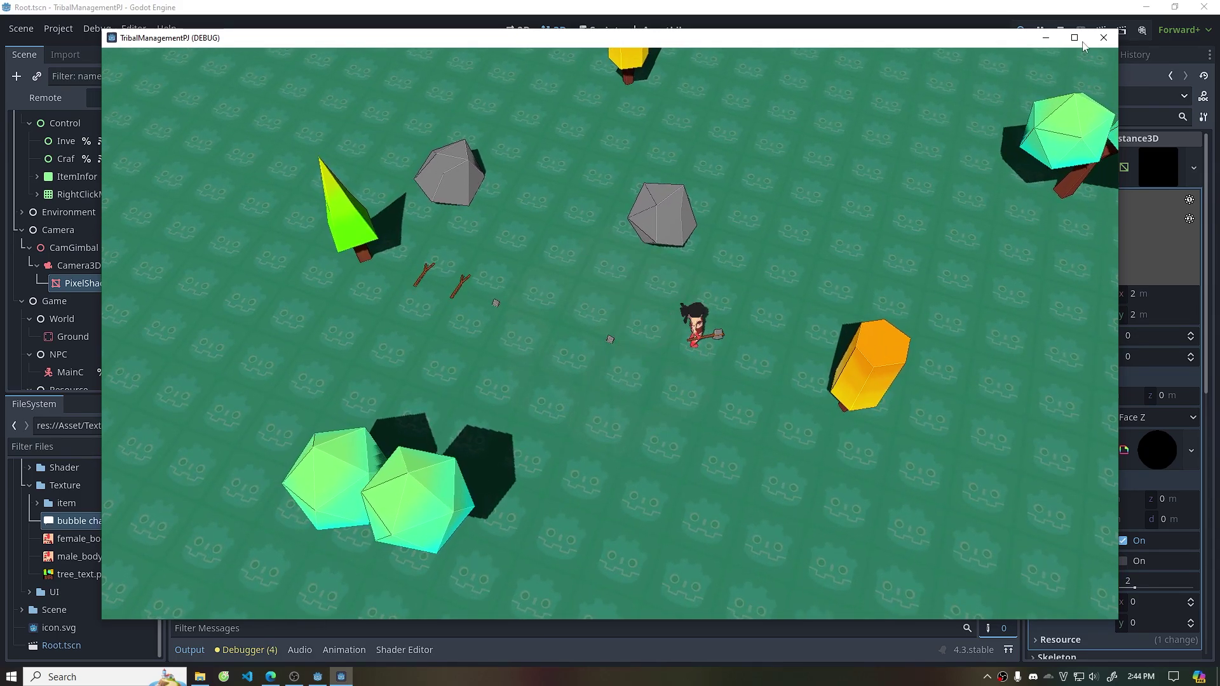
click(1103, 38)
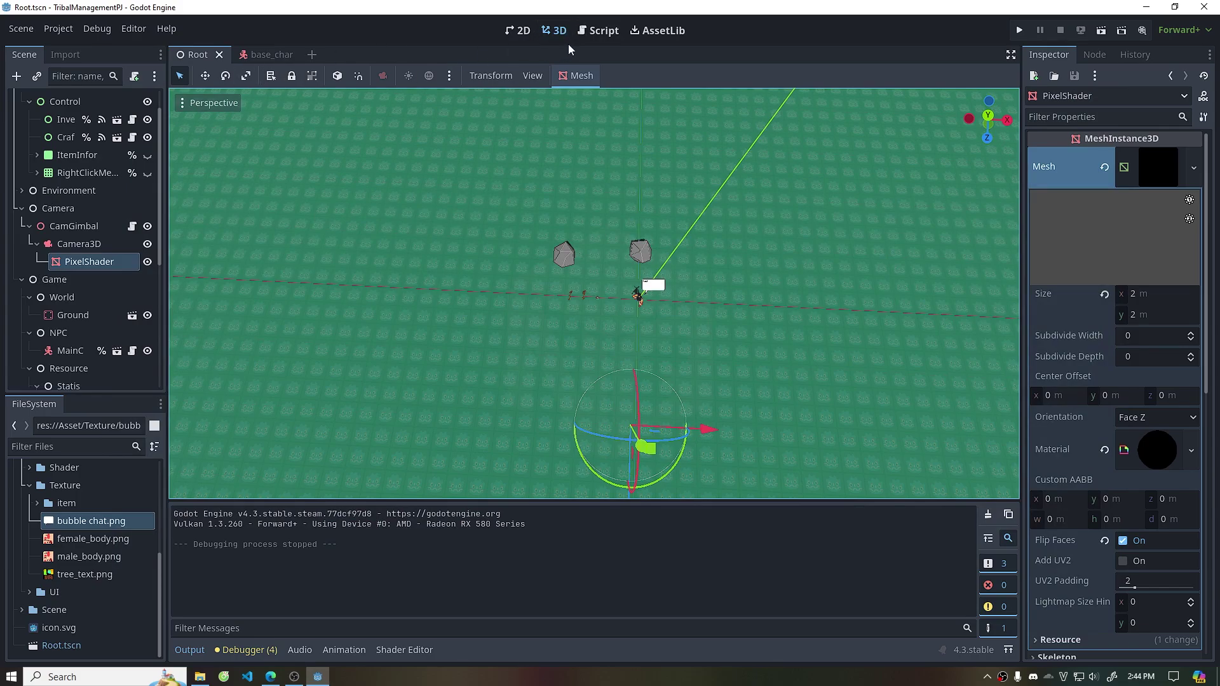
click(597, 31)
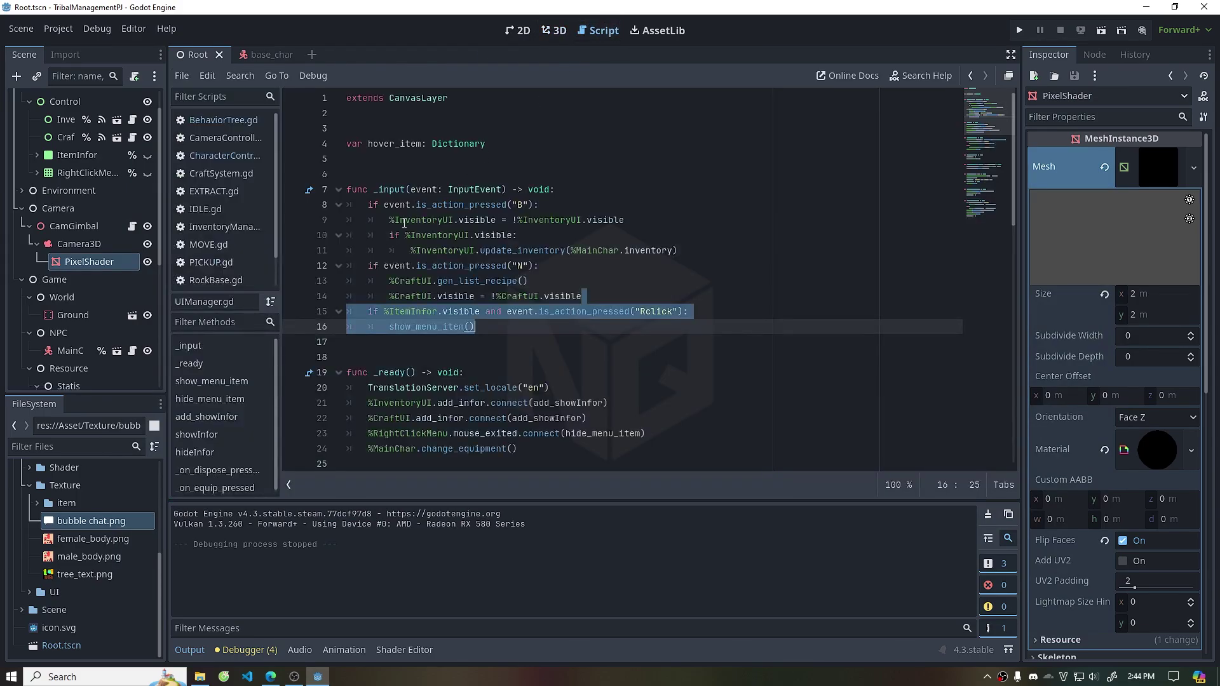
Remove the Hello World test line from CharacterController and save the script
click(219, 156)
click(613, 315)
triple_click(720, 312)
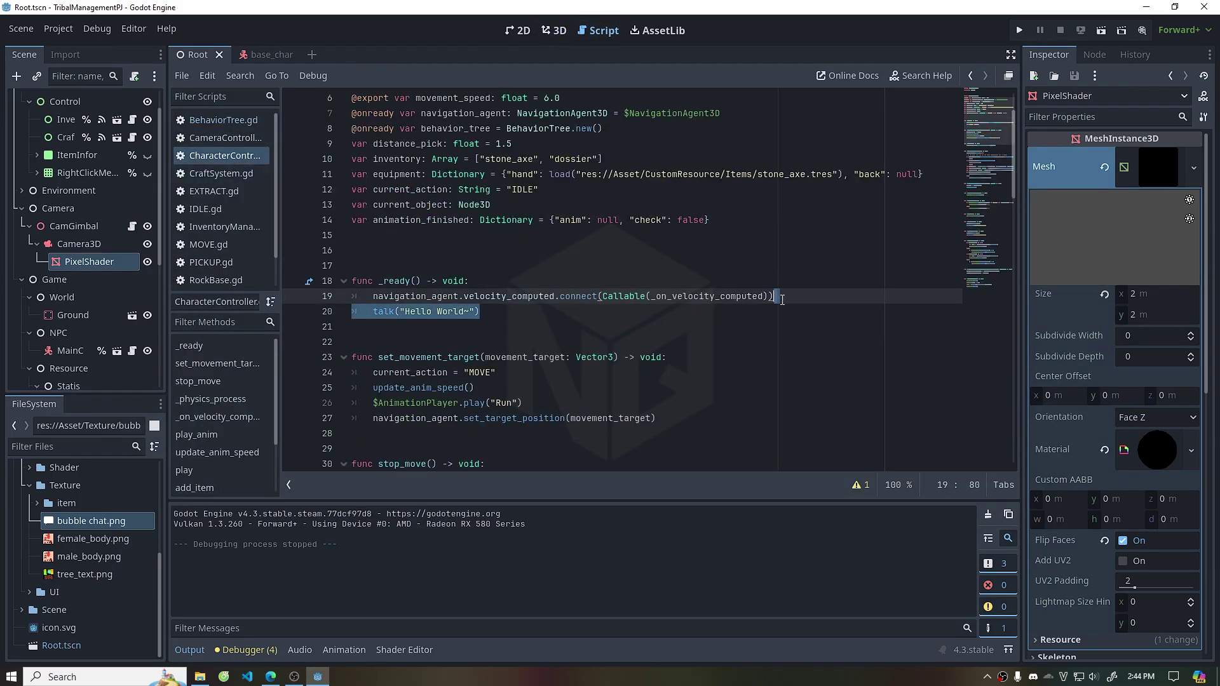
key(BackSpace)
key(BackSpace)
key(ctrl+s)
In BehaviorTree.gd, declare run_sequence_behavior(npc: NPCBase, behavior) -> void with an 'if behavior' line
click(220, 123)
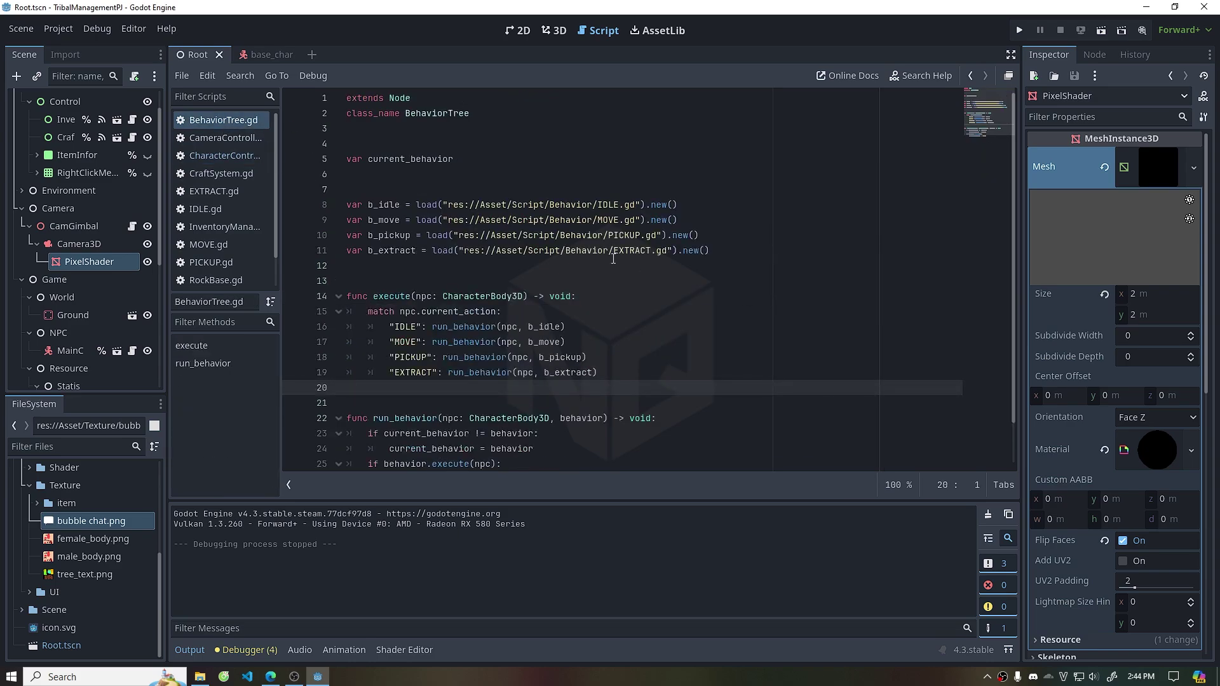
scroll(604, 293, down, 1)
click(545, 454)
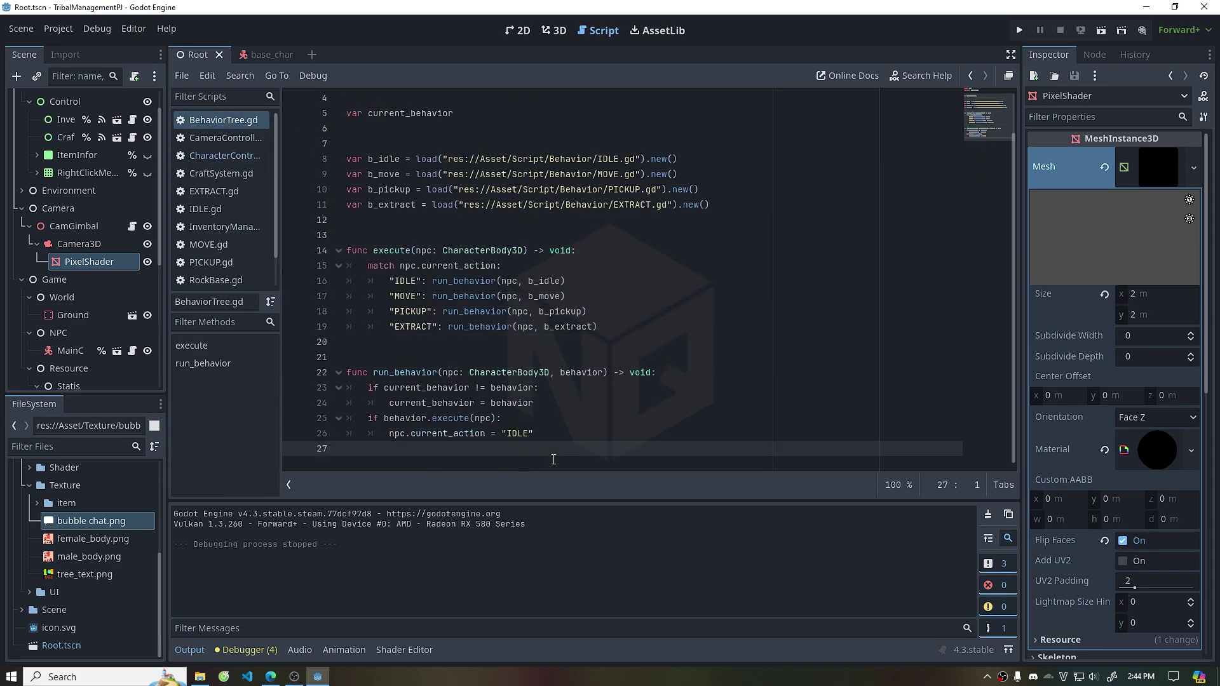
key(Return)
key(Return)
text(func)
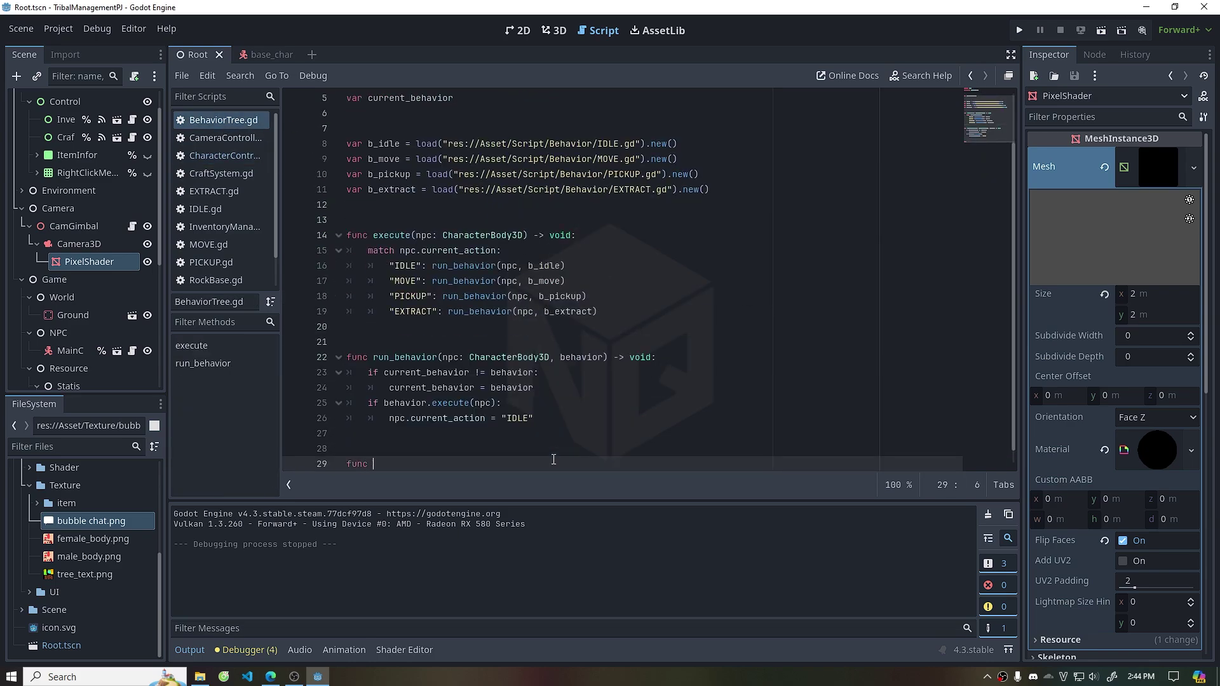
text( run_sequence-behavior()
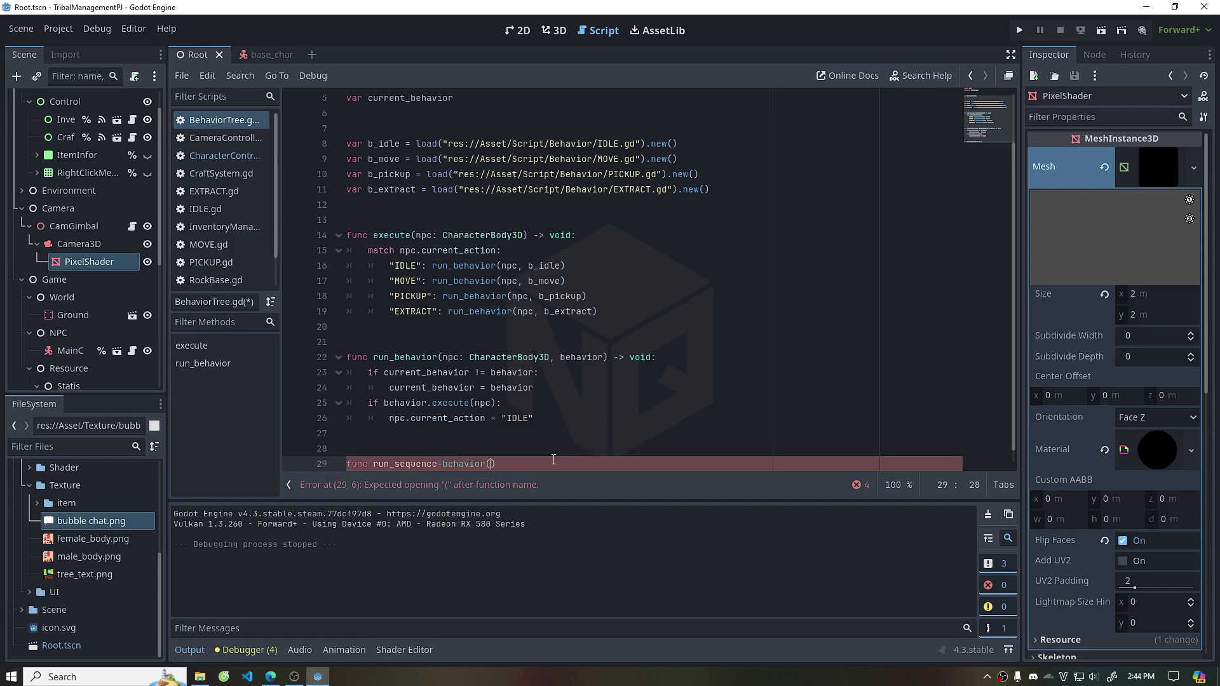
key(ctrl+Left)
key(BackSpace)
text(_)
key(Left)
text(npc)
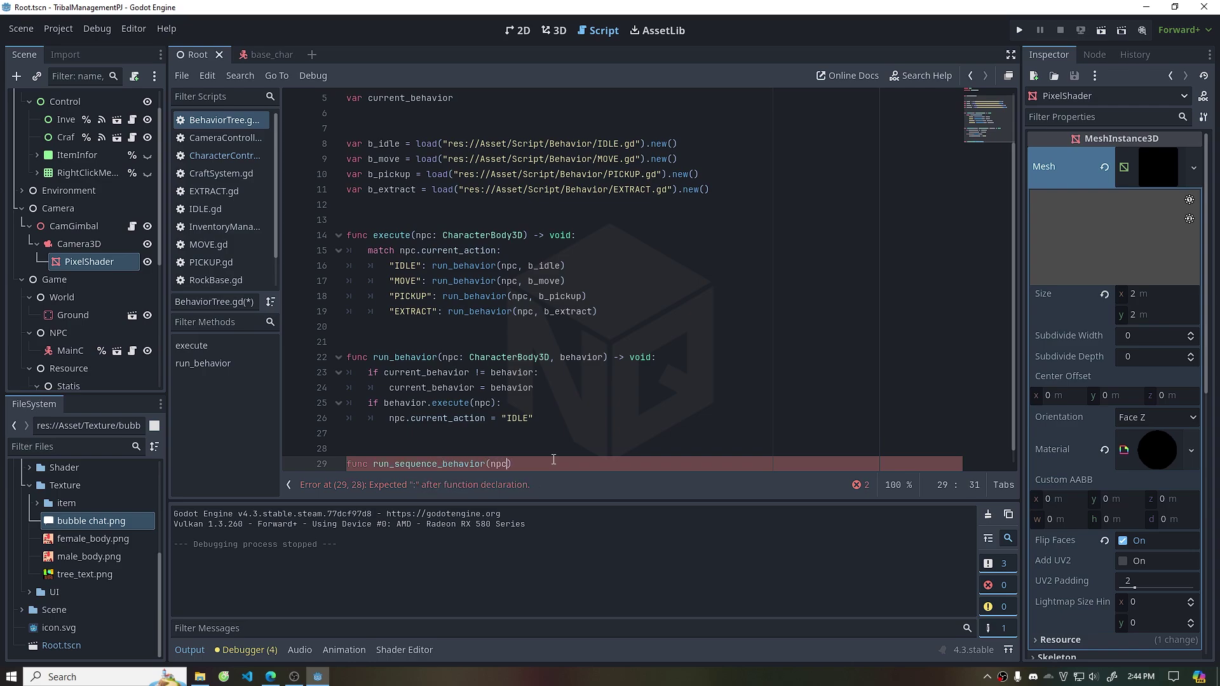
text(: N)
text(PC)
key(Return)
text(, behav)
text(ior) -)
text(> void:)
key(Return)
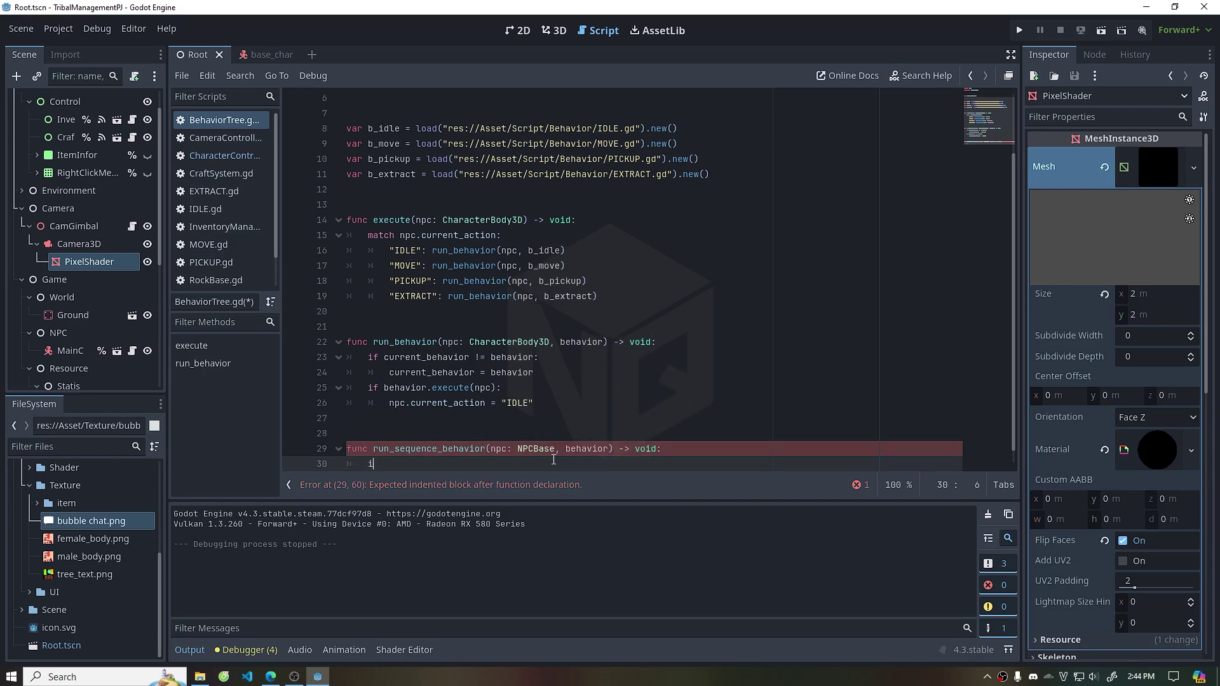
text(f be)
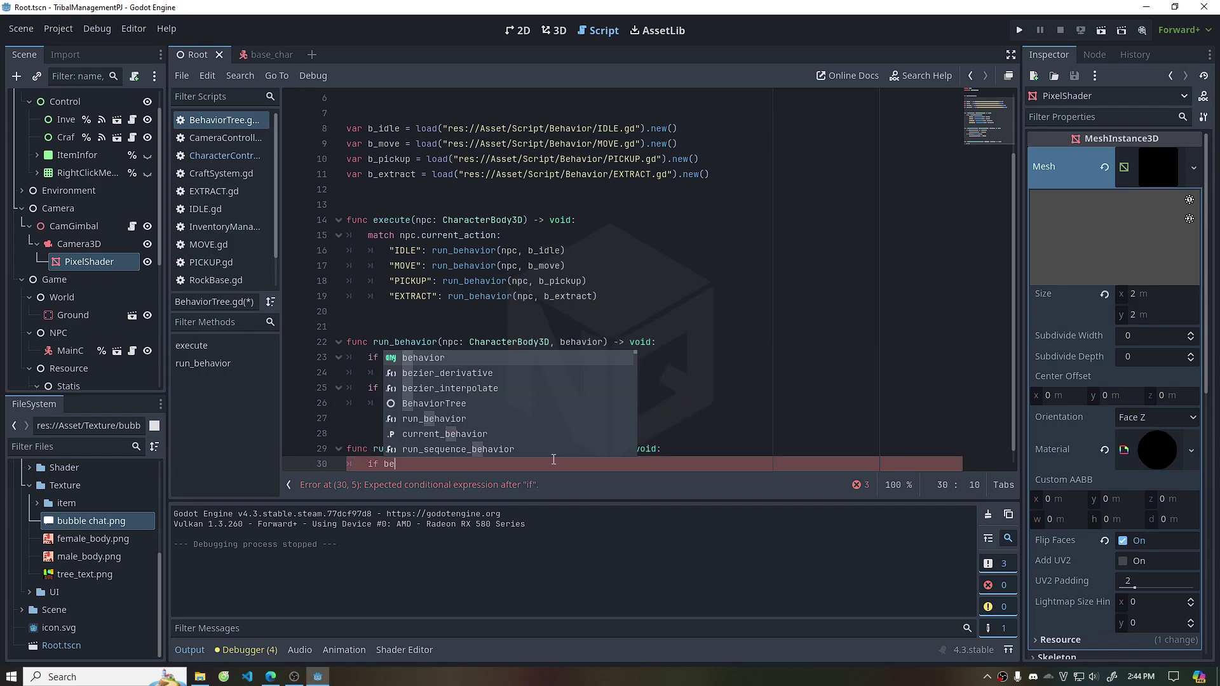
key(Return)
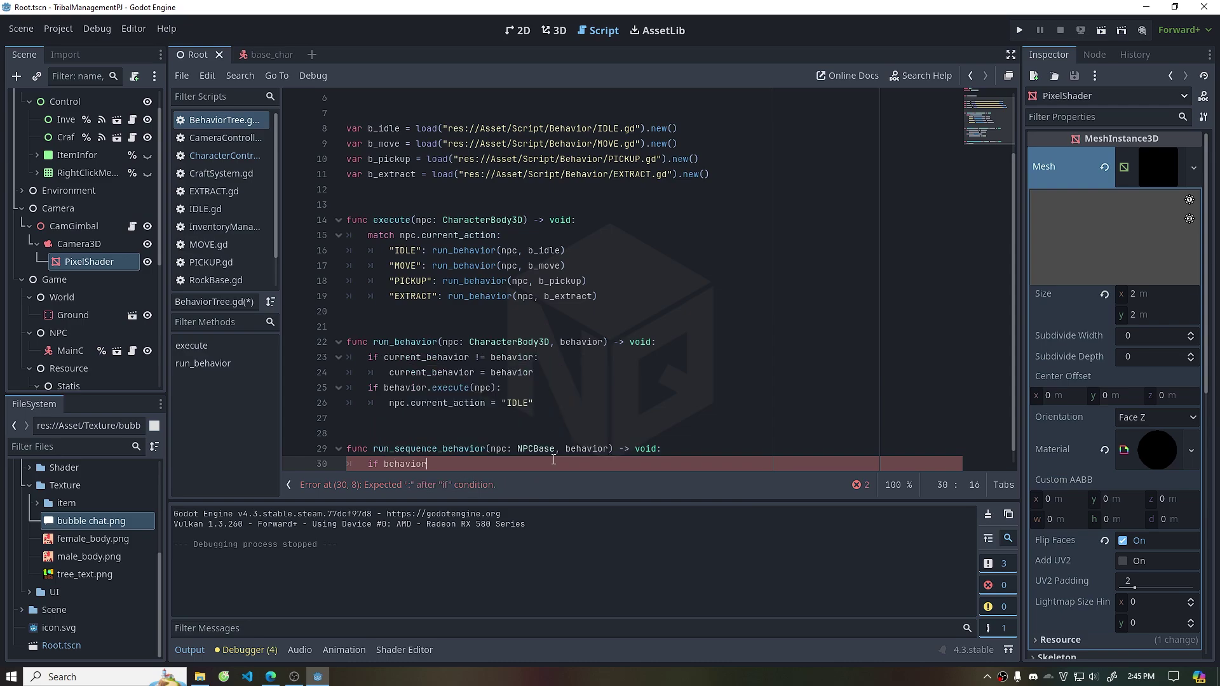
Declare 'var behavior_step := 0' below current_behavior
scroll(554, 445, up, 2)
click(546, 159)
key(Return)
text(var )
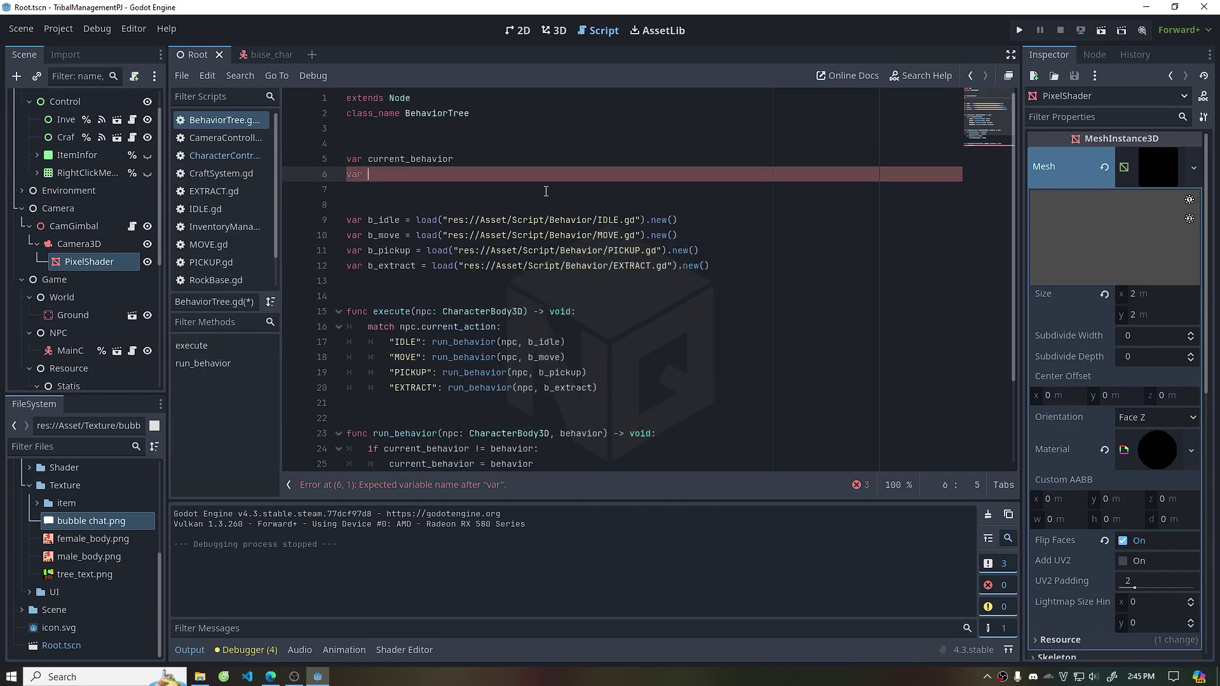
text(behavior_ste)
text(p := )
text(0)
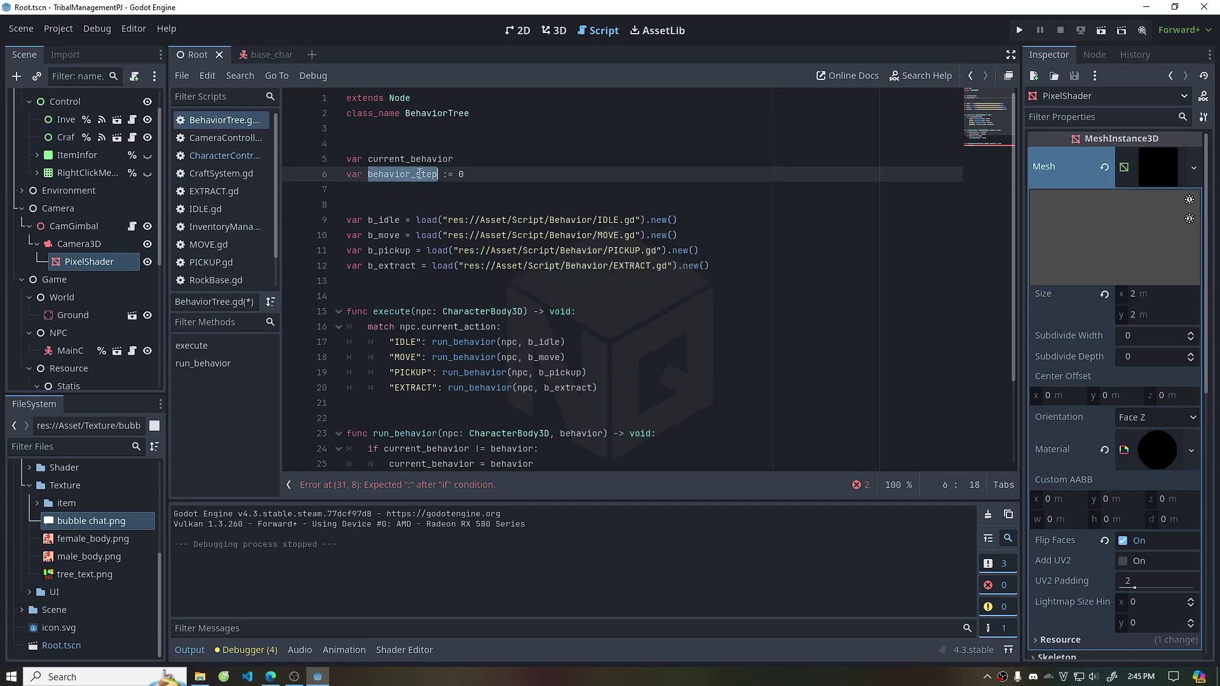
Finish the if on behavior[behavior_step].execute(npc) and advance behavior_step modulo behavior.size()
scroll(495, 318, down, 3)
click(539, 454)
text([behavior_step])
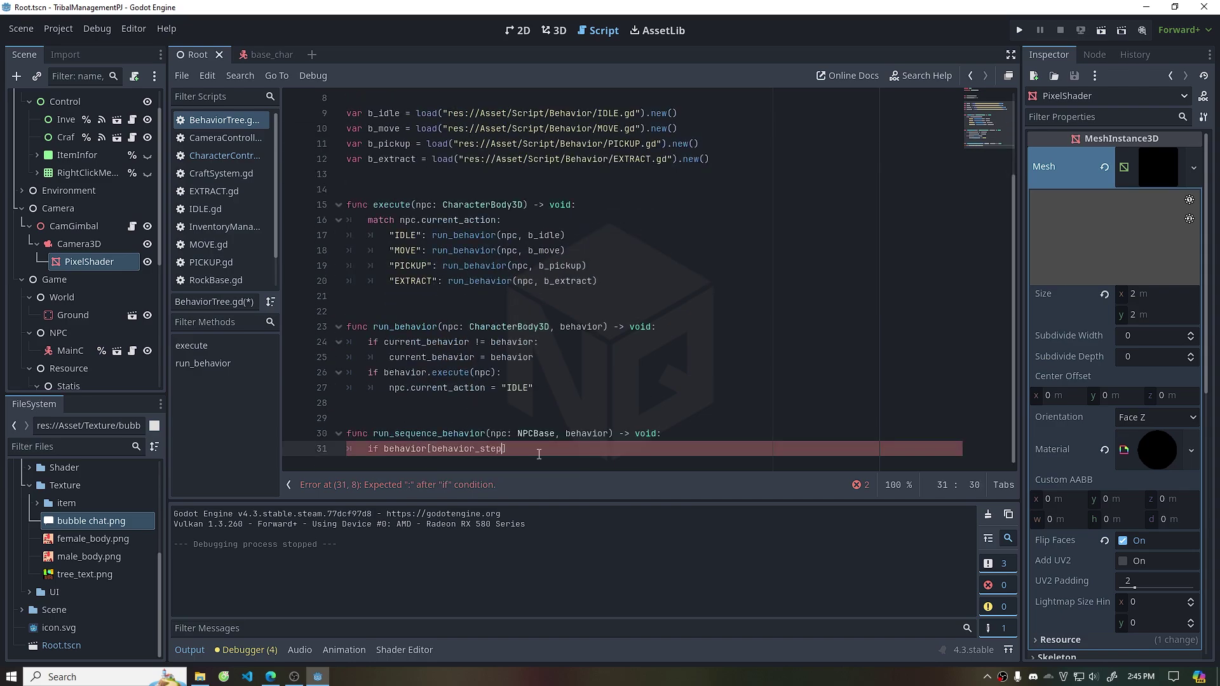
text(.exe)
text(cute(npc):)
key(Return)
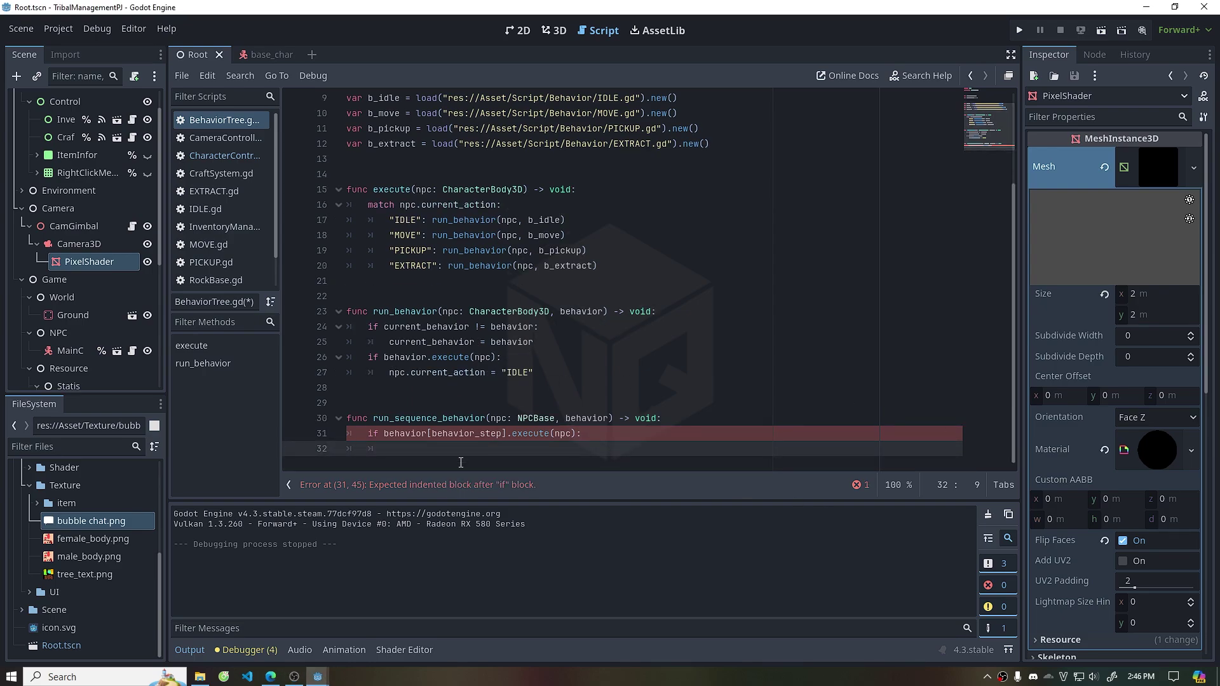
text(behavior_step )
text(= )
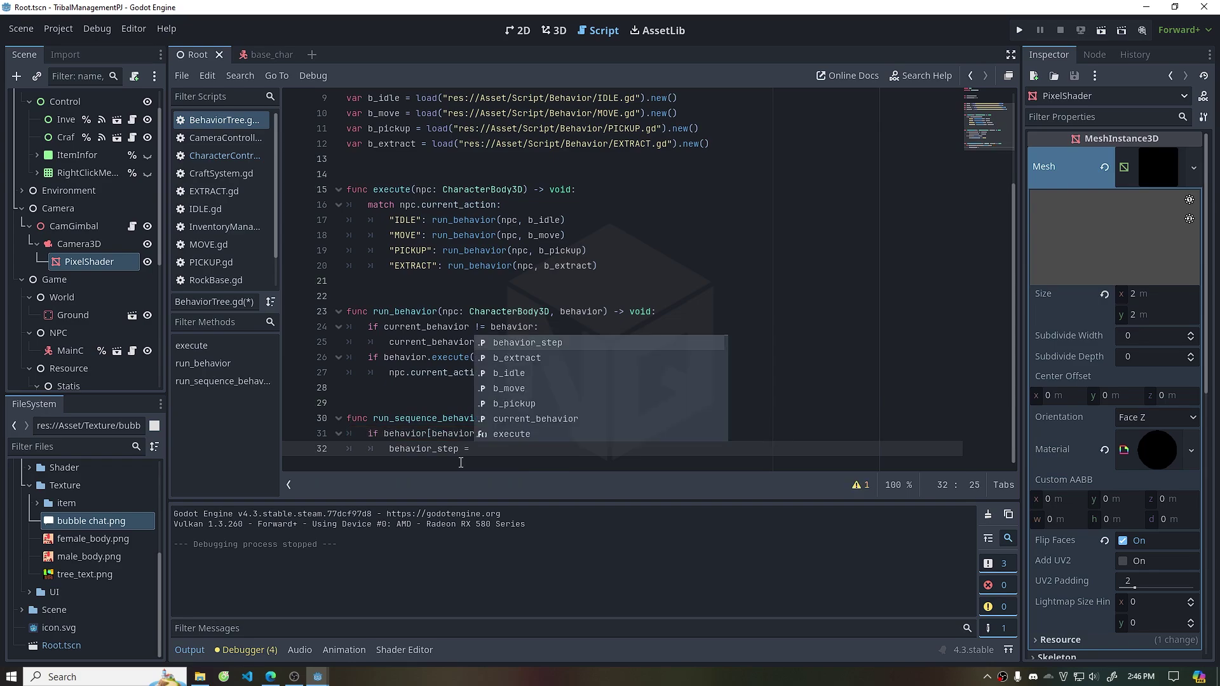
text((behavior_step + 1) )
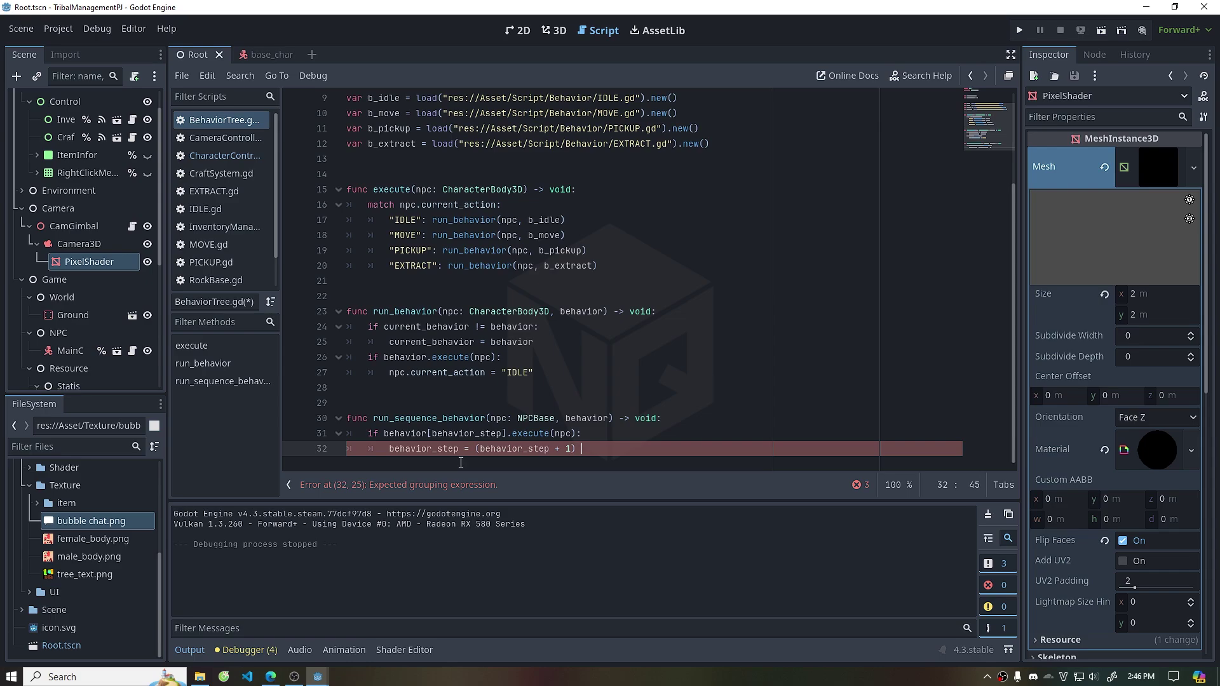
text(% h)
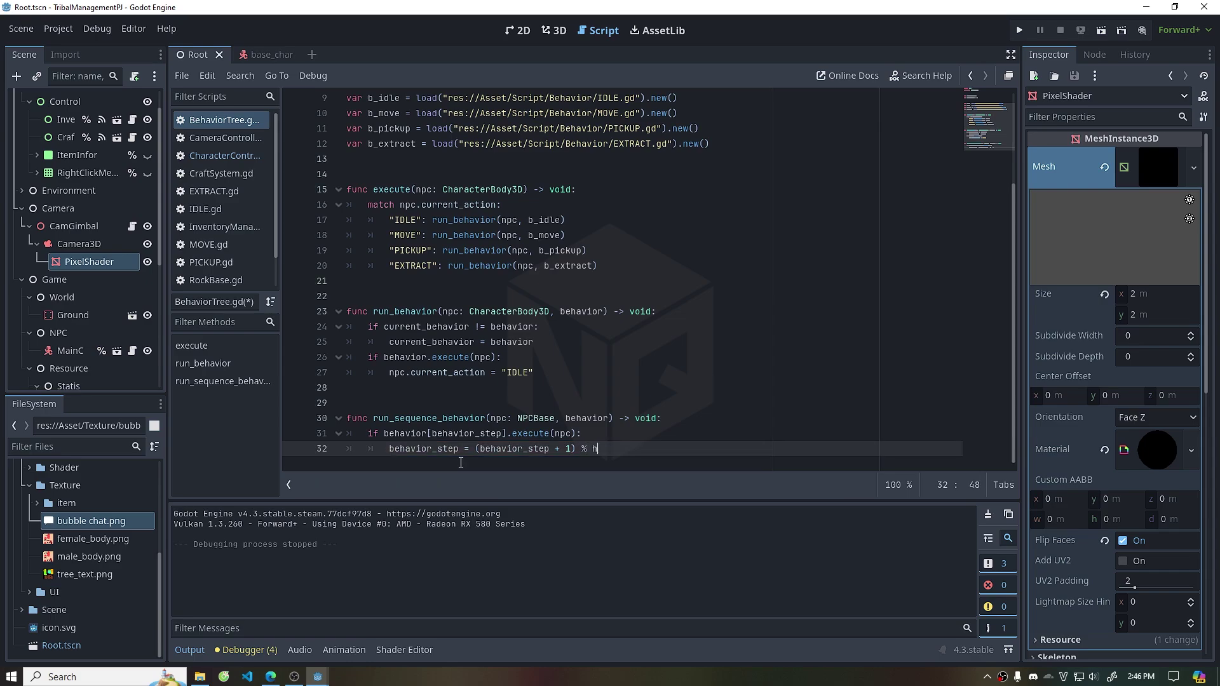
text(e)
key(BackSpace)
key(BackSpace)
text(behavior)
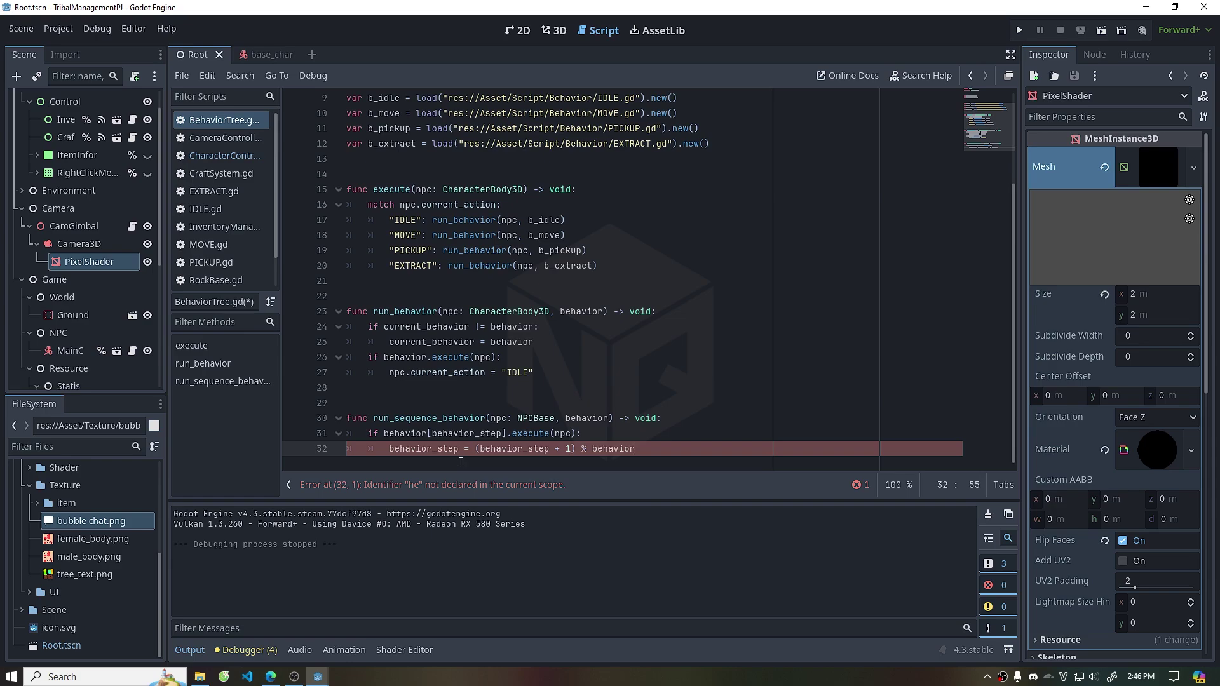
text(.size()
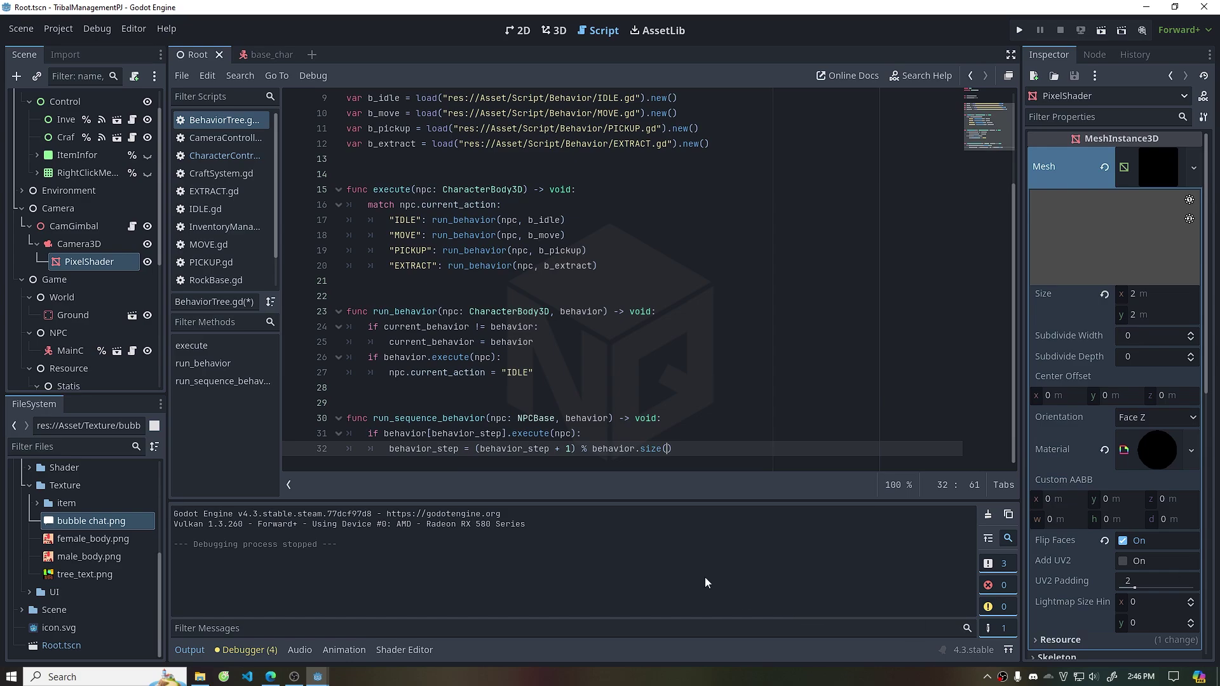
click(693, 434)
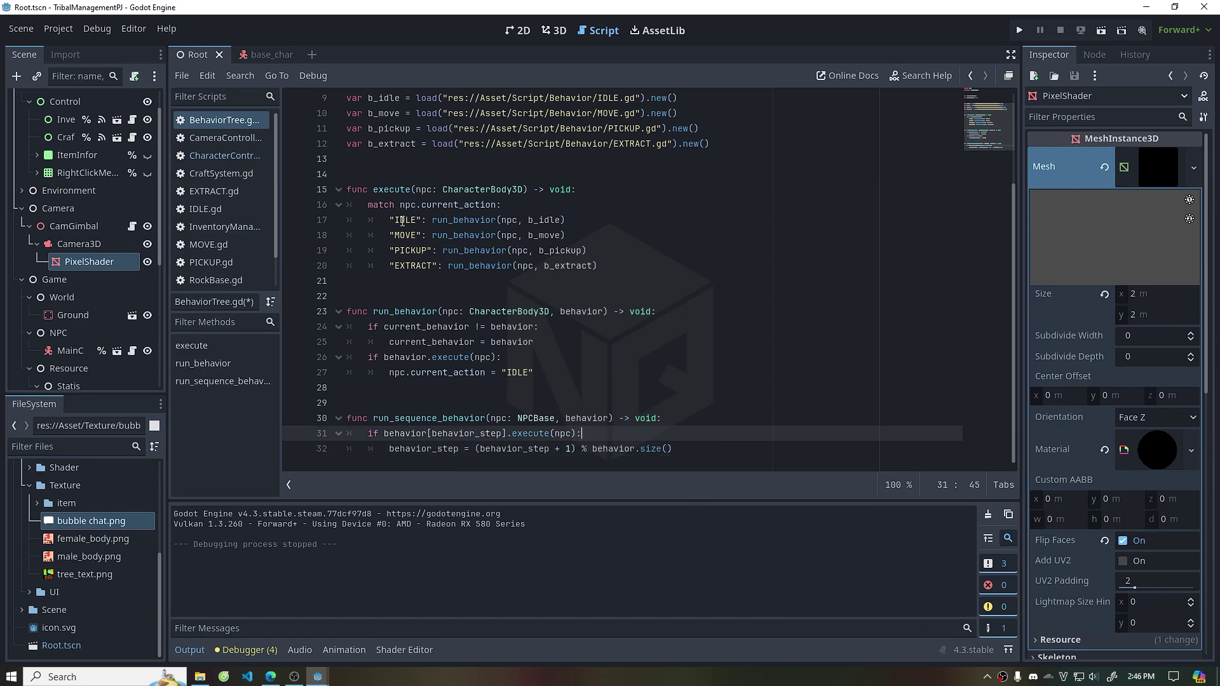
Wrap the IDLE load expression on line 9 in an array and save BehaviorTree.gd
scroll(550, 239, up, 3)
drag(417, 220, 734, 226)
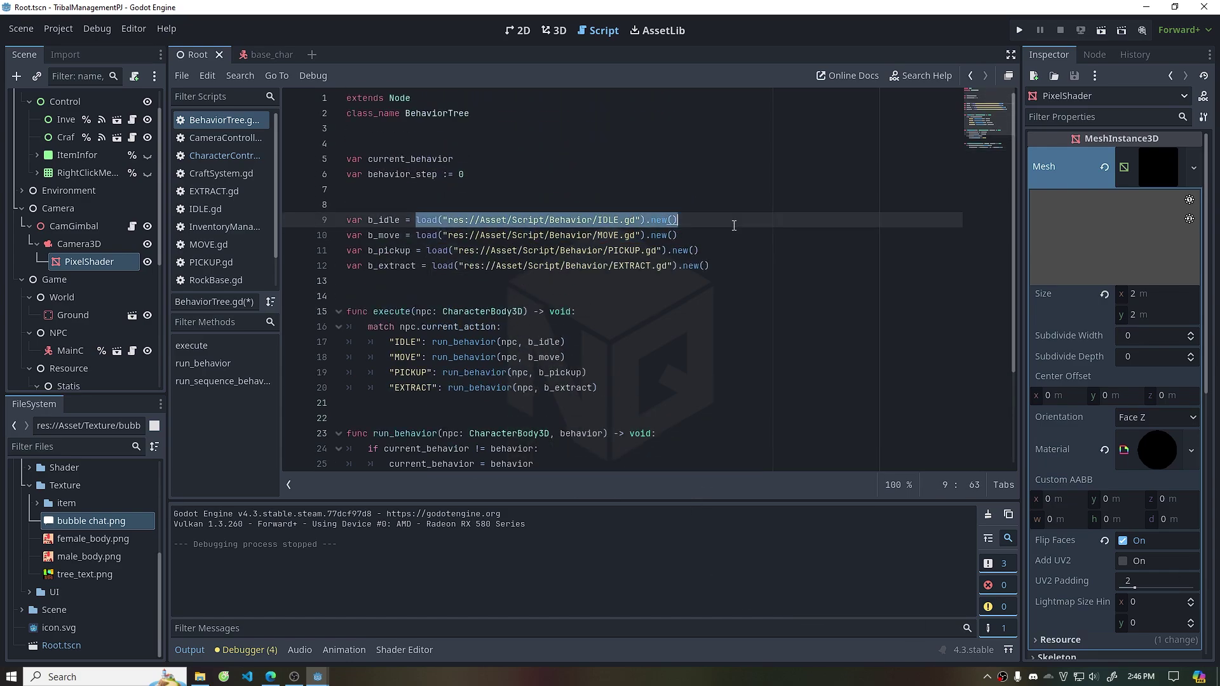
text([)
key(ctrl+s)
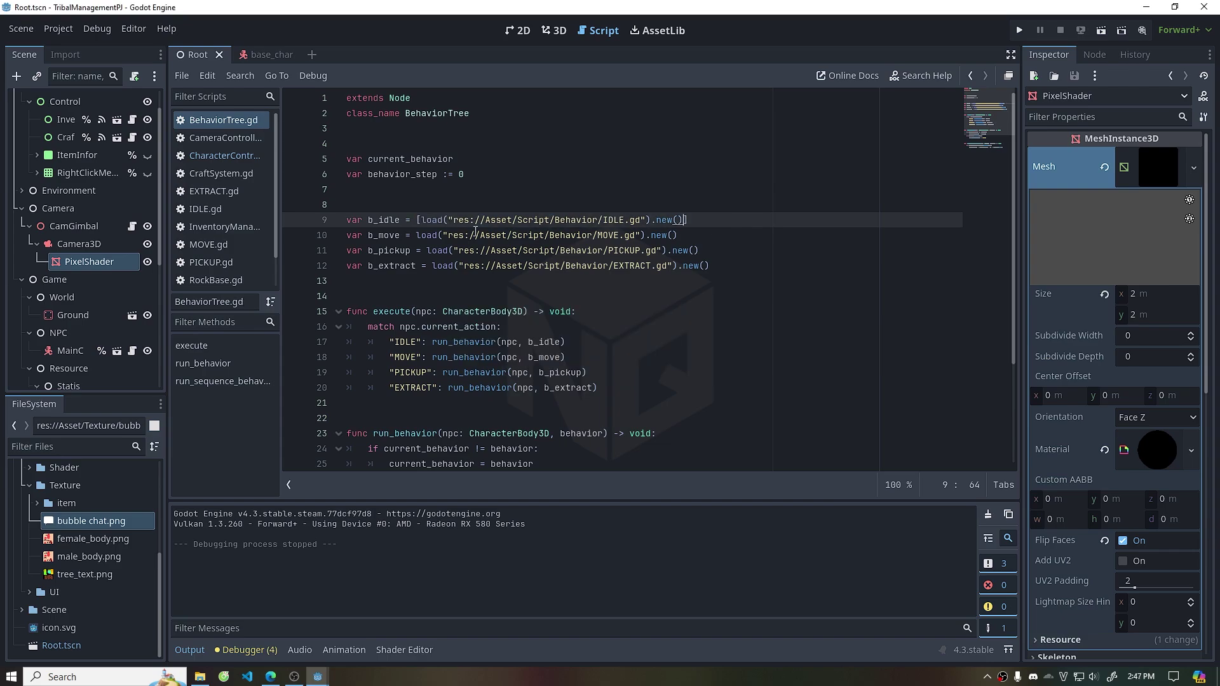
Replace run_behavior with run_sequence_behavior in the IDLE case
scroll(472, 288, down, 3)
double_click(443, 402)
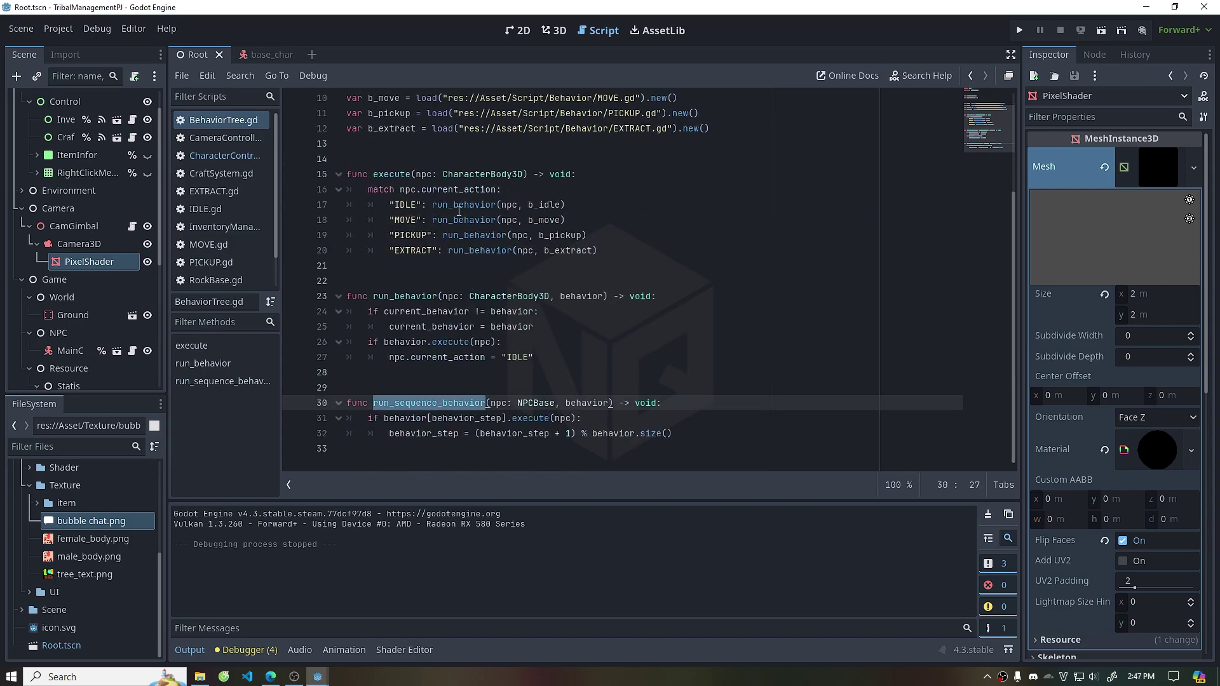
key(ctrl+c)
double_click(460, 205)
key(ctrl+v)
scroll(730, 275, up, 3)
Test-run the game and make the character walk to a clicked spot
click(1019, 31)
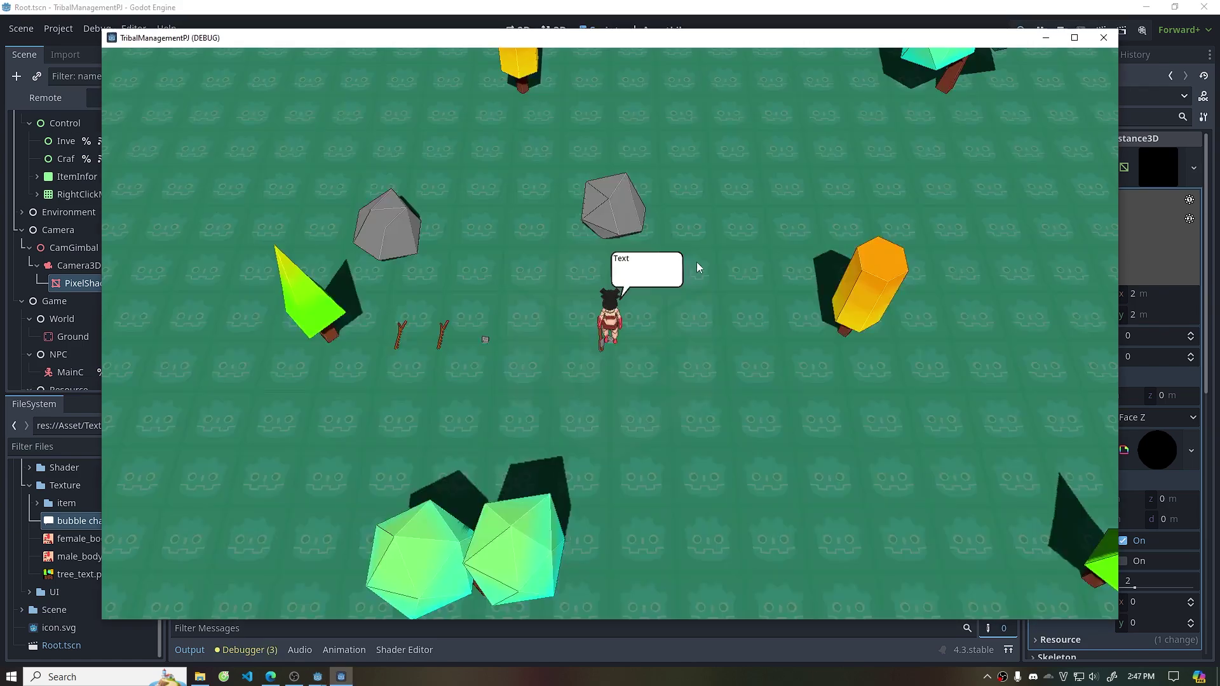
click(697, 262)
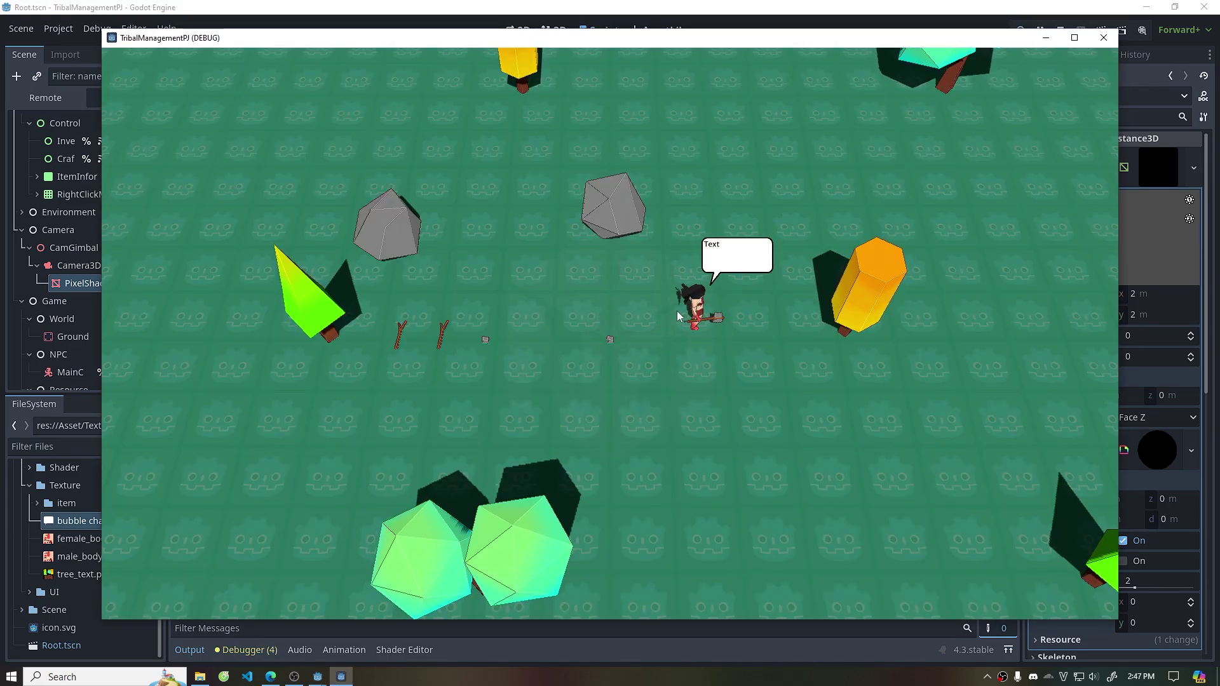
click(1103, 38)
In the base_char scene, switch off BubbleChat's visibility and collapse SubBubbleChat
click(261, 56)
click(153, 189)
click(21, 206)
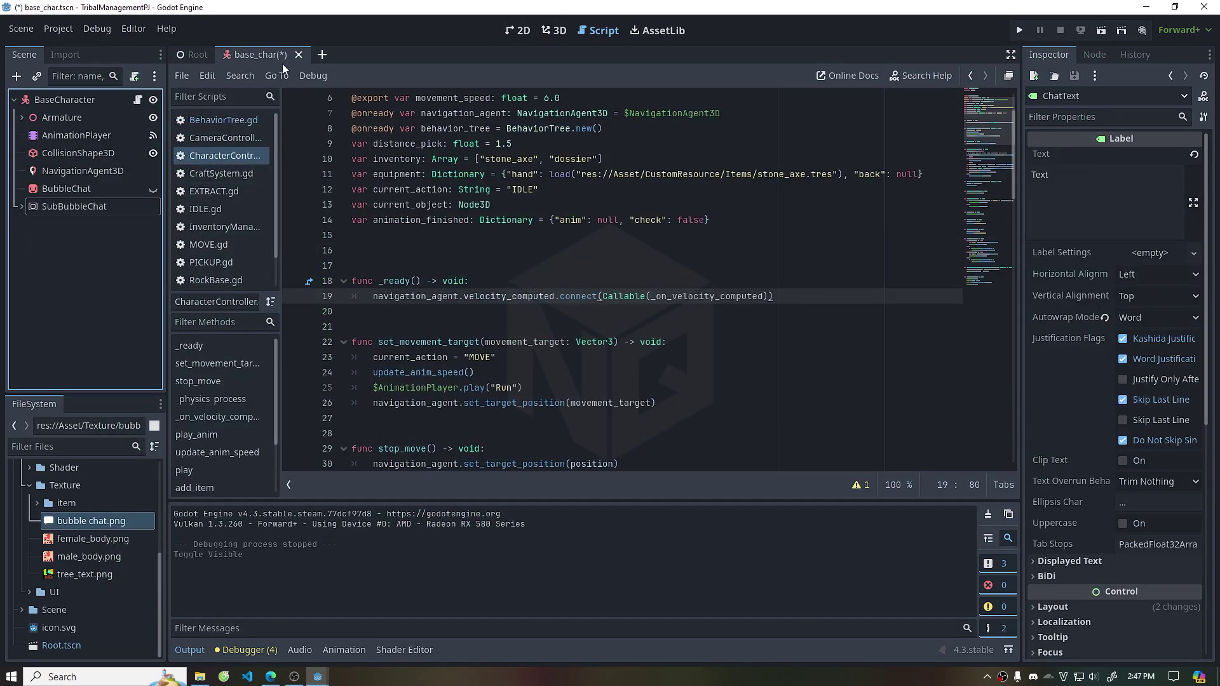
In IDLE.gd, add 'var time := 0.0' and 'var duration := 1' below extends Node
click(220, 208)
click(393, 118)
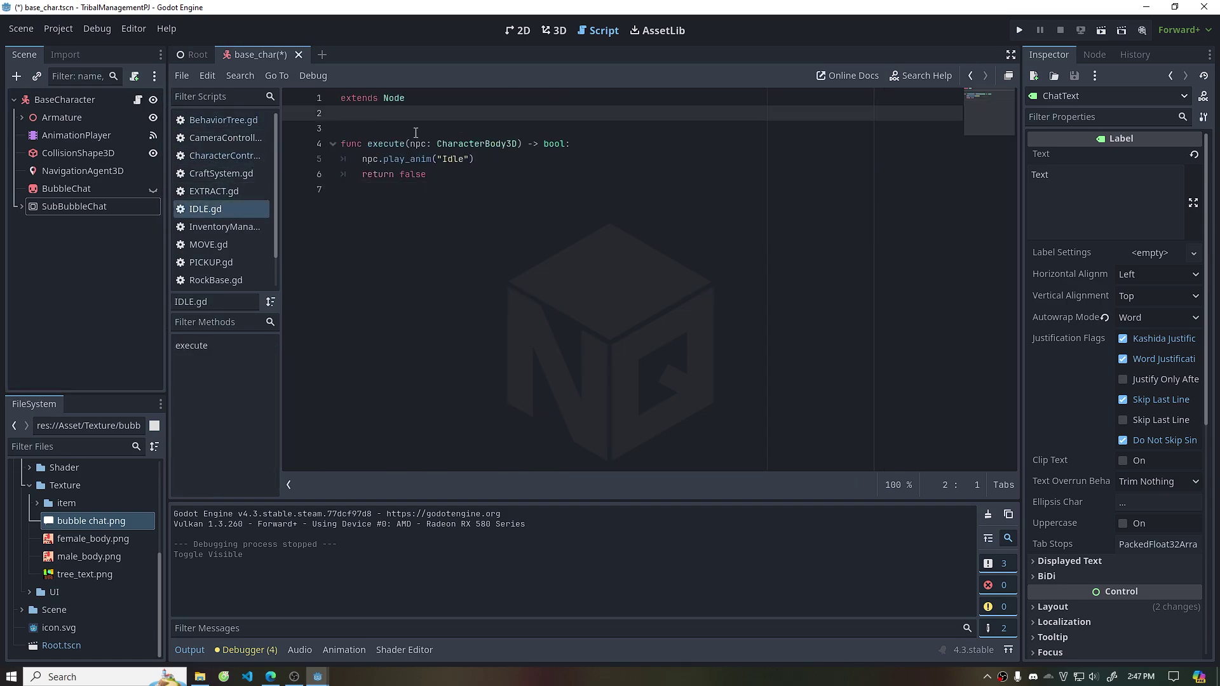
key(Return)
key(Return)
key(Up)
key(Return)
text(var time := 0.0)
key(Return)
text(var )
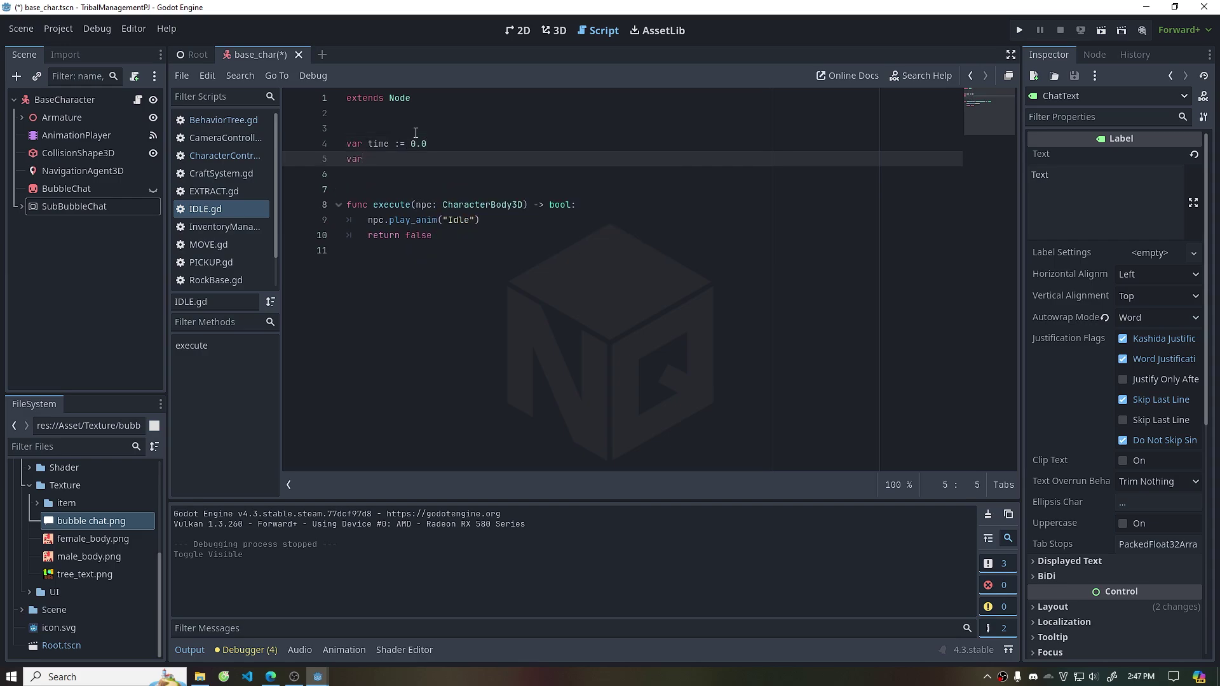
text(duration := )
text(1.0)
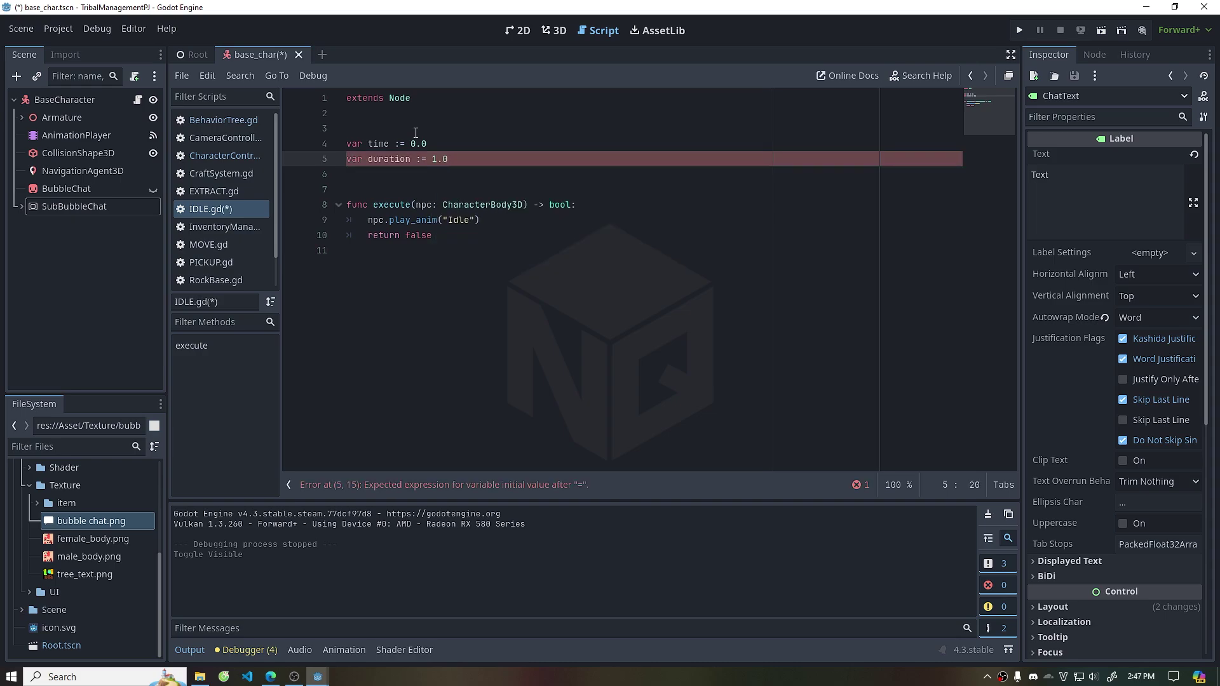
In execute, add npc.get_process_delta_time() to time and reset time to 0 once it reaches duration
click(597, 222)
key(Return)
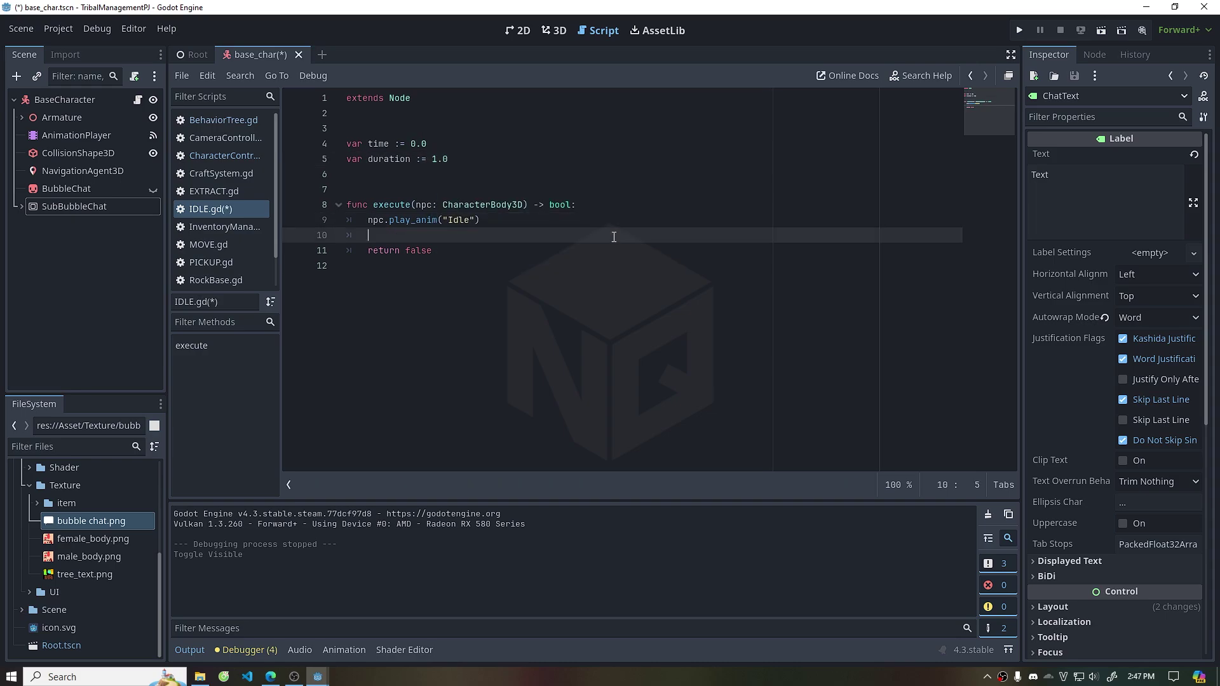
text(ti)
key(Return)
text(npc.get)
text(_pro)
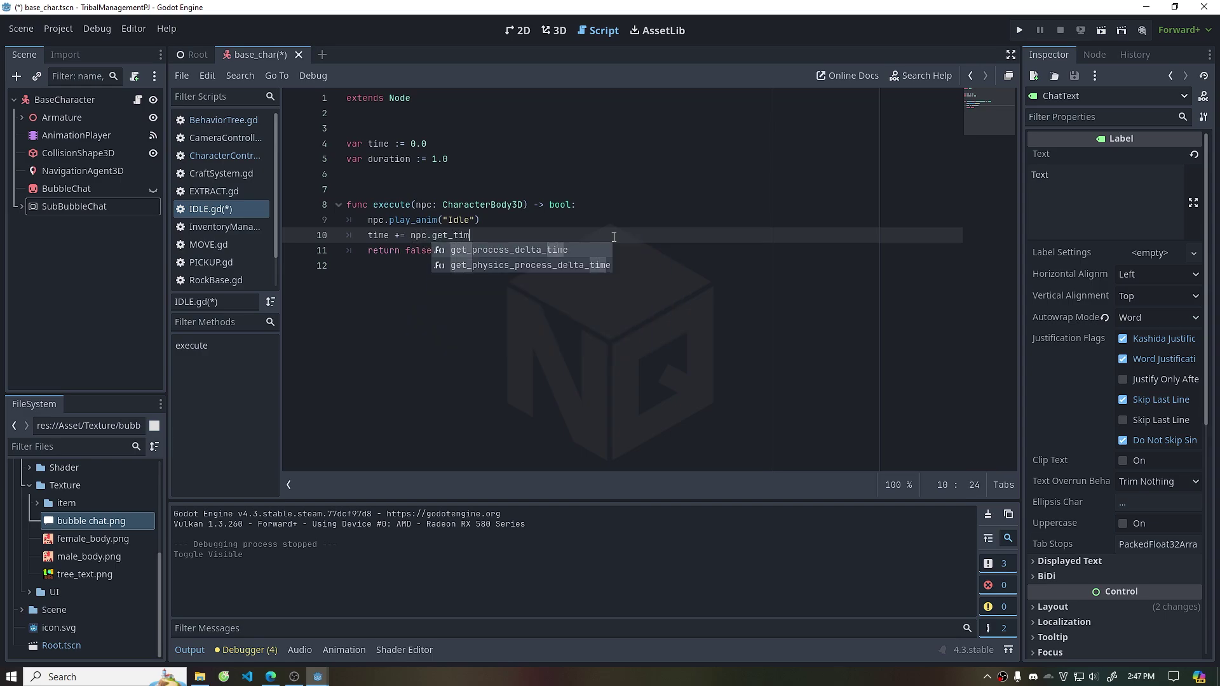
key(Return)
key(Return)
text(time ?)
text(du)
key(Return)
text(:)
key(Return)
text(time = 0)
Pick a random duration from 0 to 8, call npc.talk("Chat + " + str(duration)), return true, and run
key(Return)
text(dur)
key(Return)
text(= r)
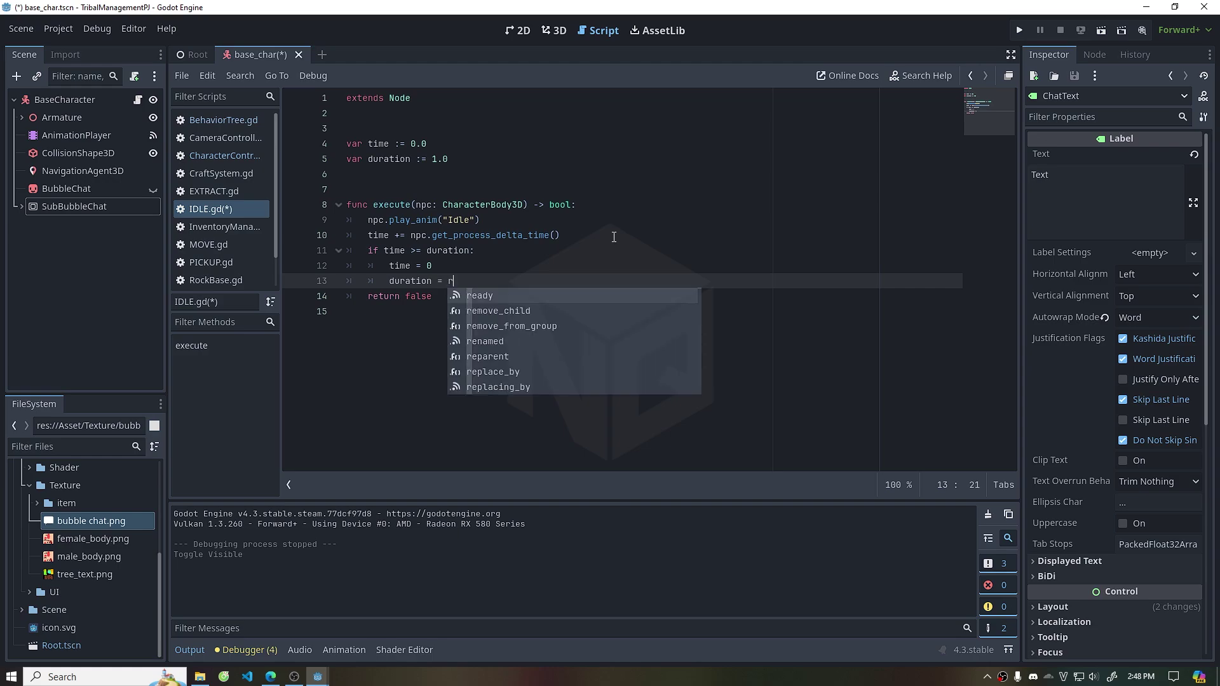
text(andi_range()
text(0, 8)
key(Return)
text(npc.talk()
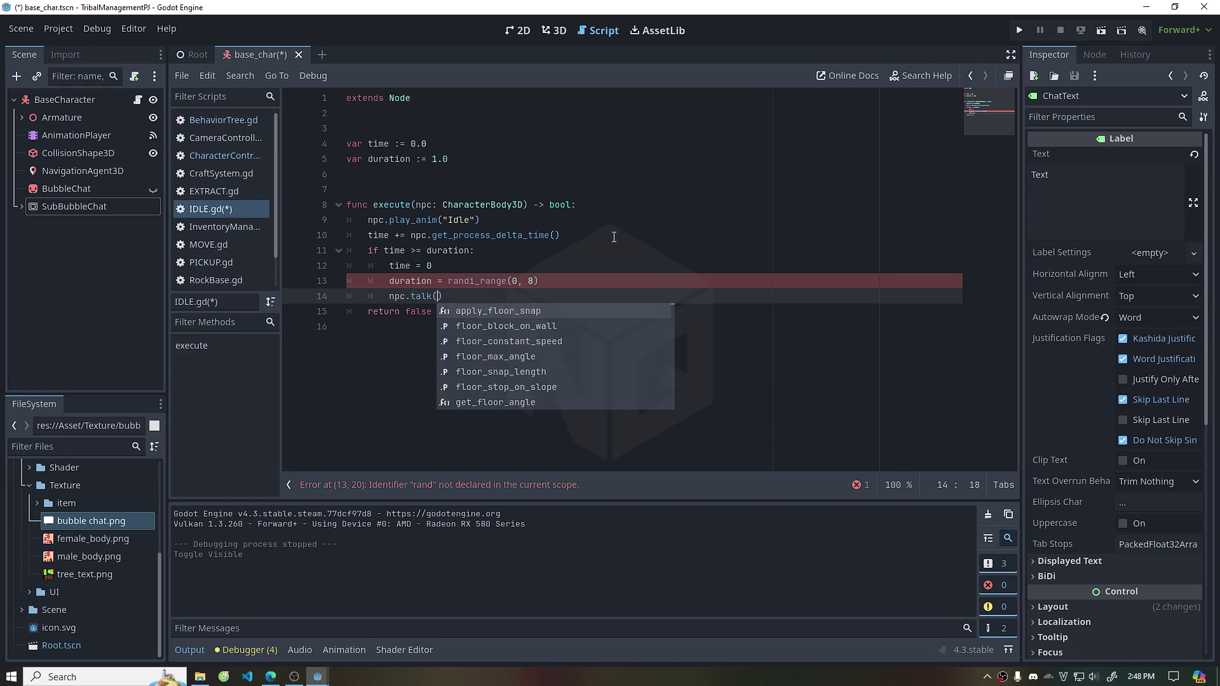
text("Chat)
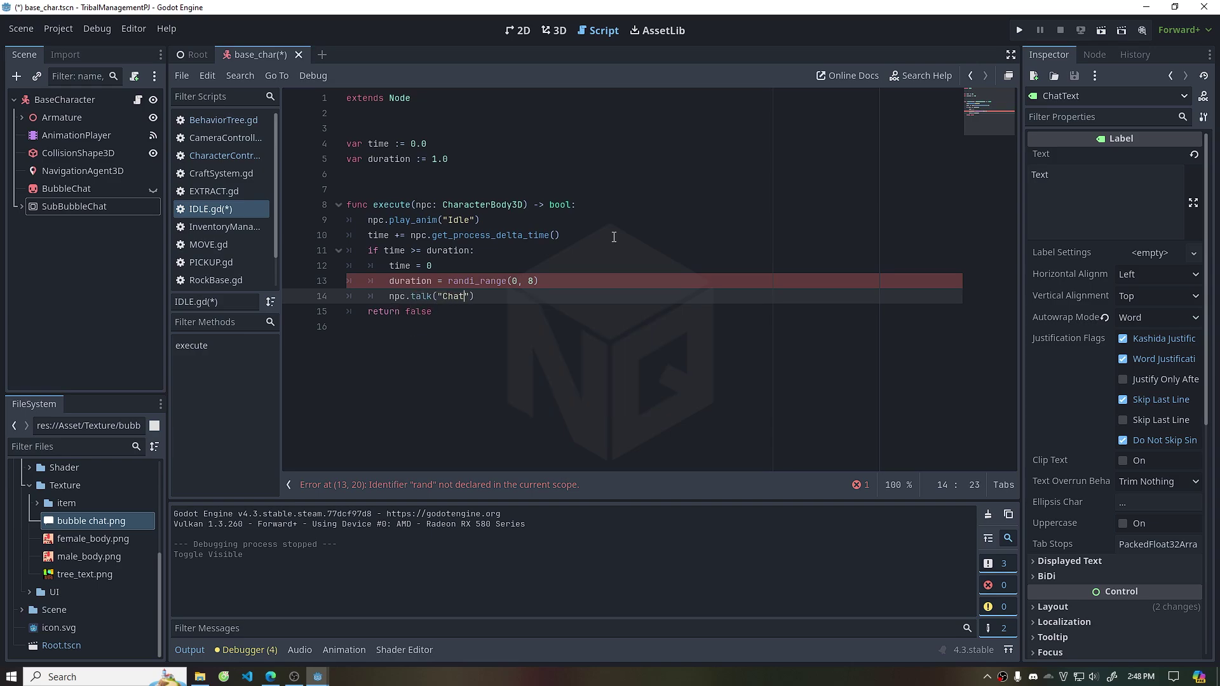
text( + " )
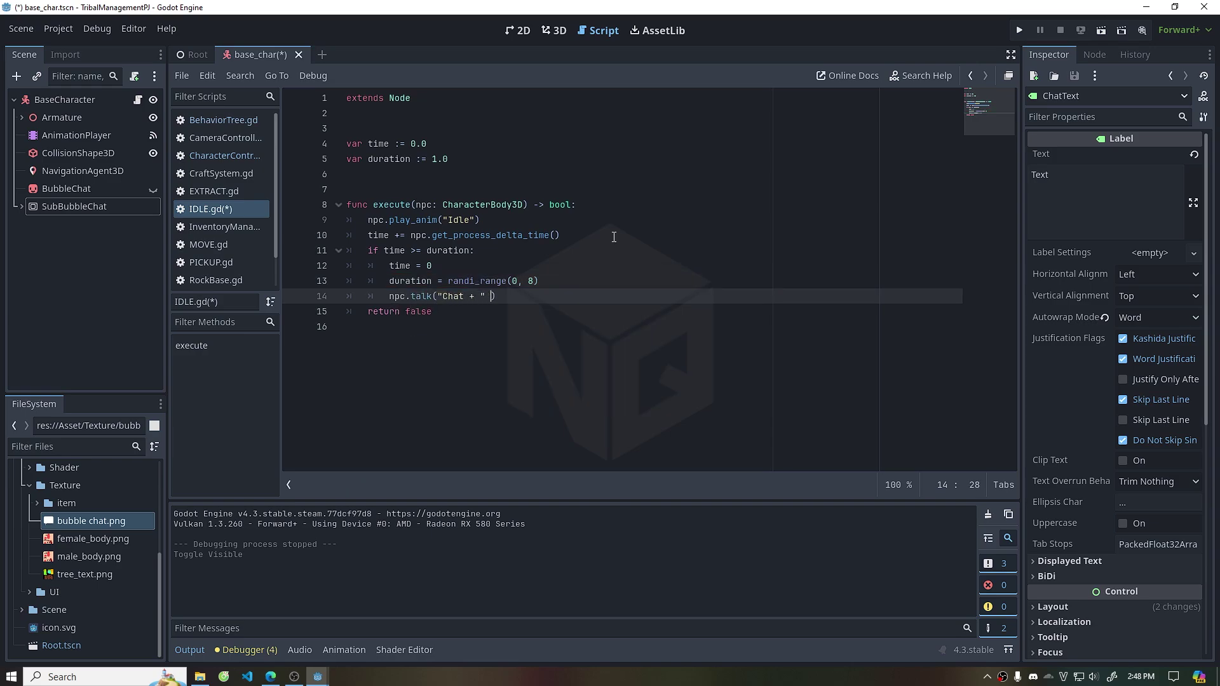
text(+ str(duration)
key(Return)
text(return true)
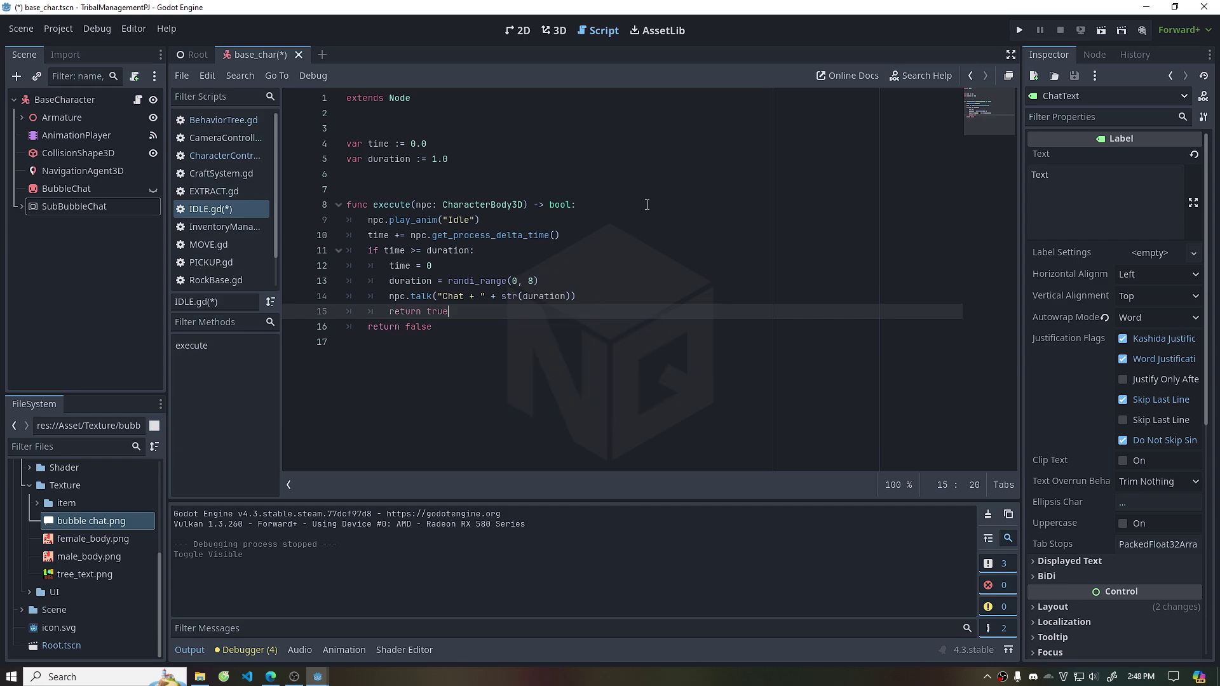
key(F5)
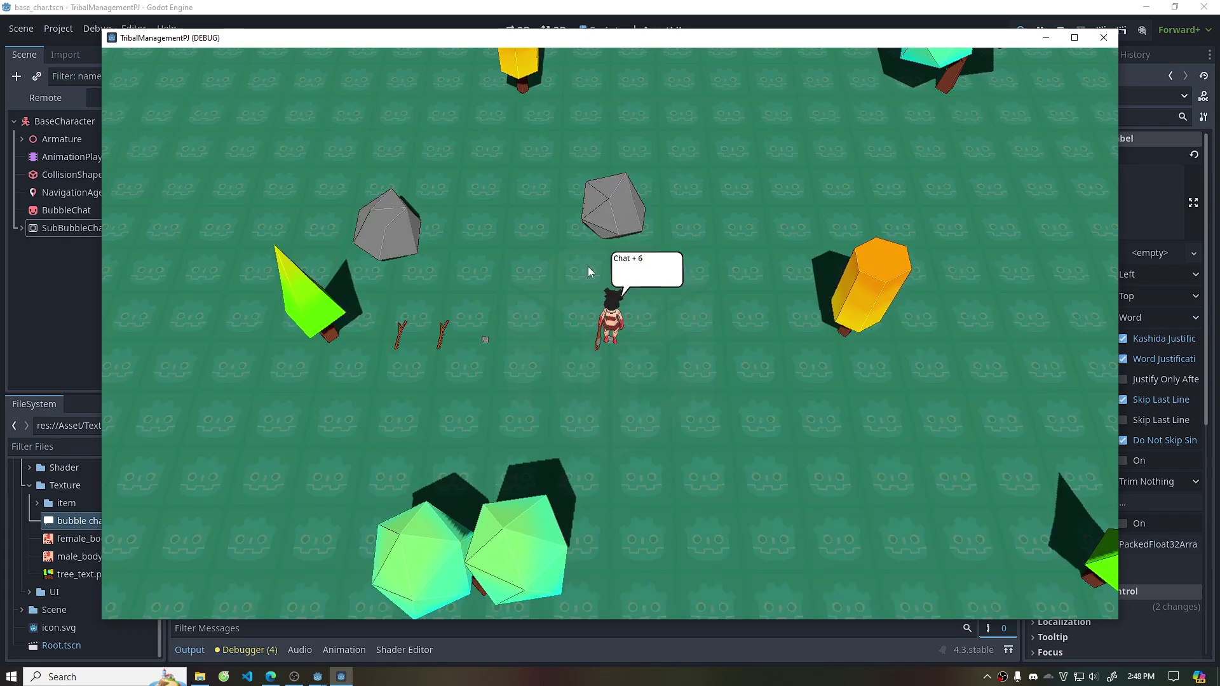
Test the running game by sending the character walking to the right, then close it
mouse_move(468, 46)
mouse_down()
mouse_move(618, 51)
mouse_move(512, 49)
mouse_up()
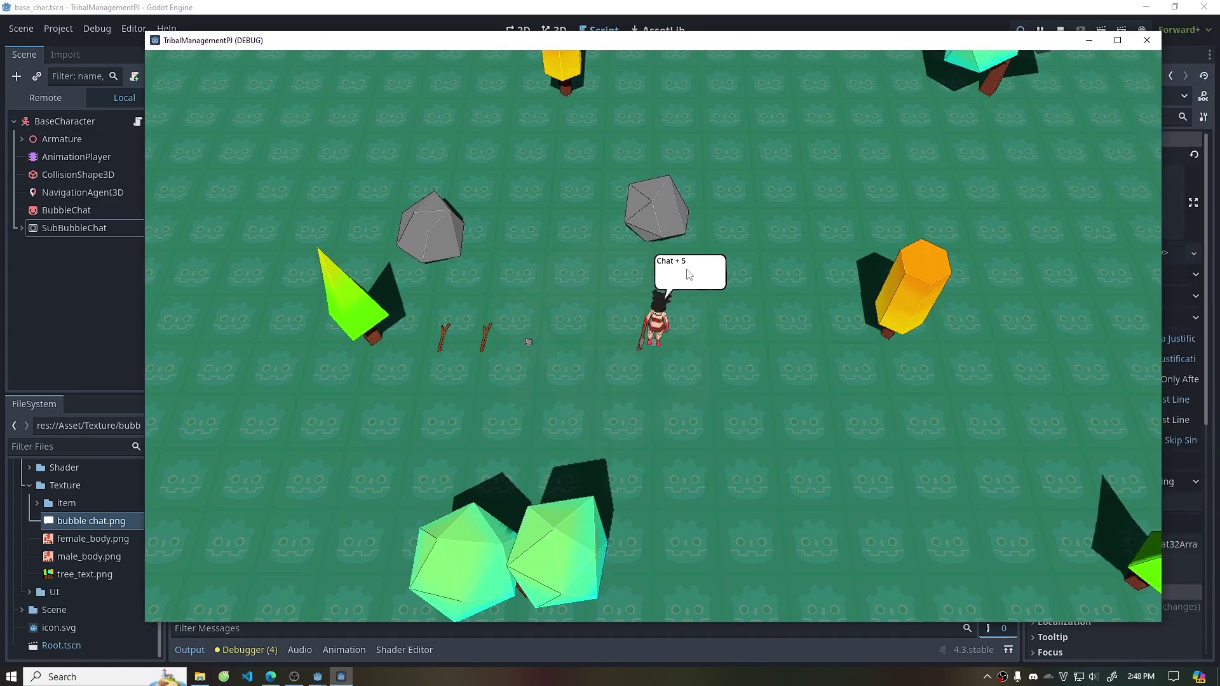
click(687, 270)
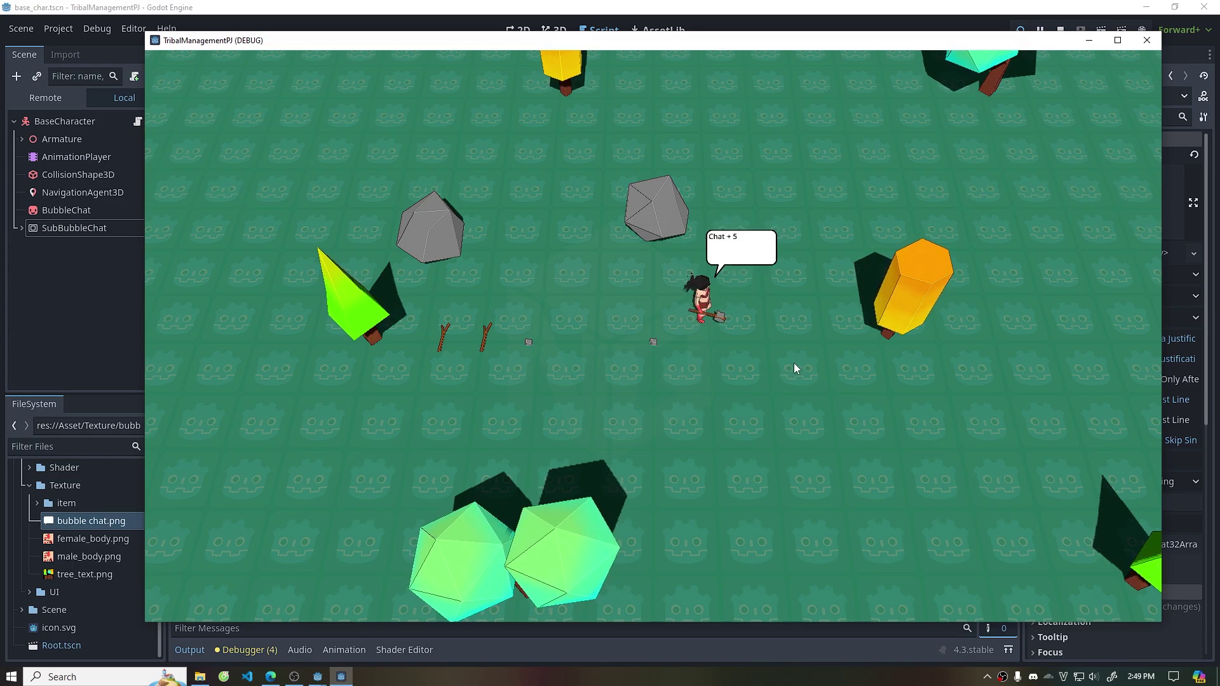
click(699, 376)
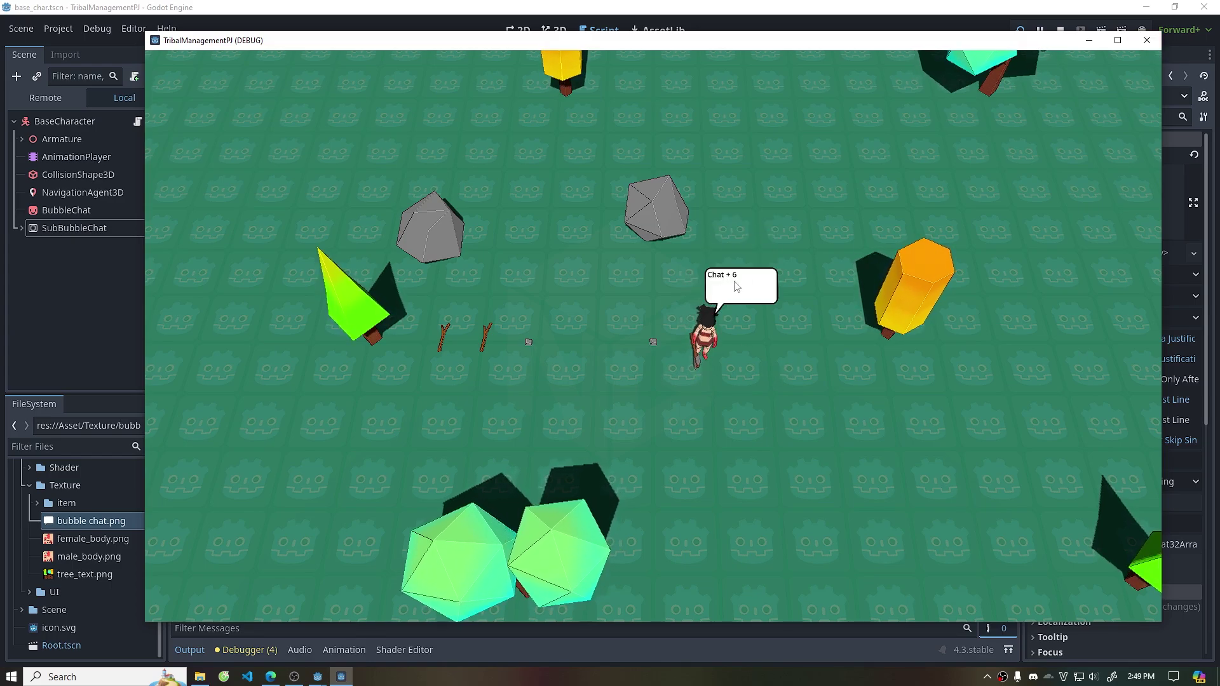
click(1144, 47)
Open Localization.csv from the Localization folder in Notepad and start a new line after the last row
click(609, 265)
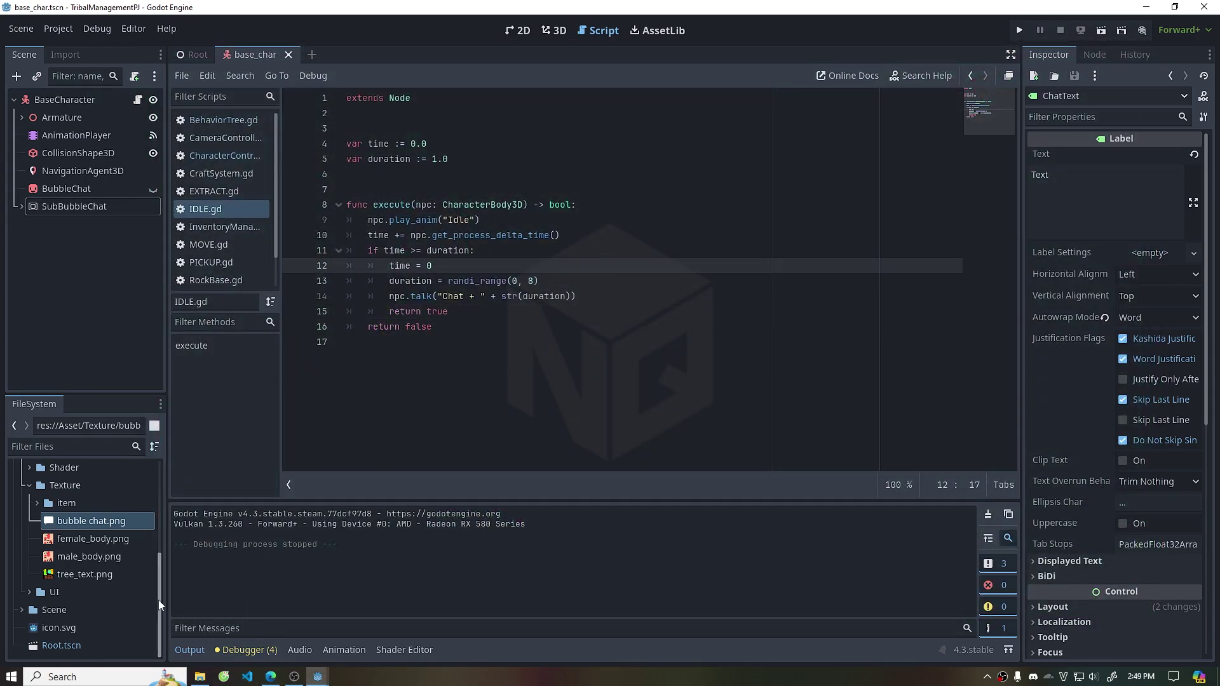
scroll(151, 600, up, 3)
click(30, 561)
scroll(86, 585, down, 1)
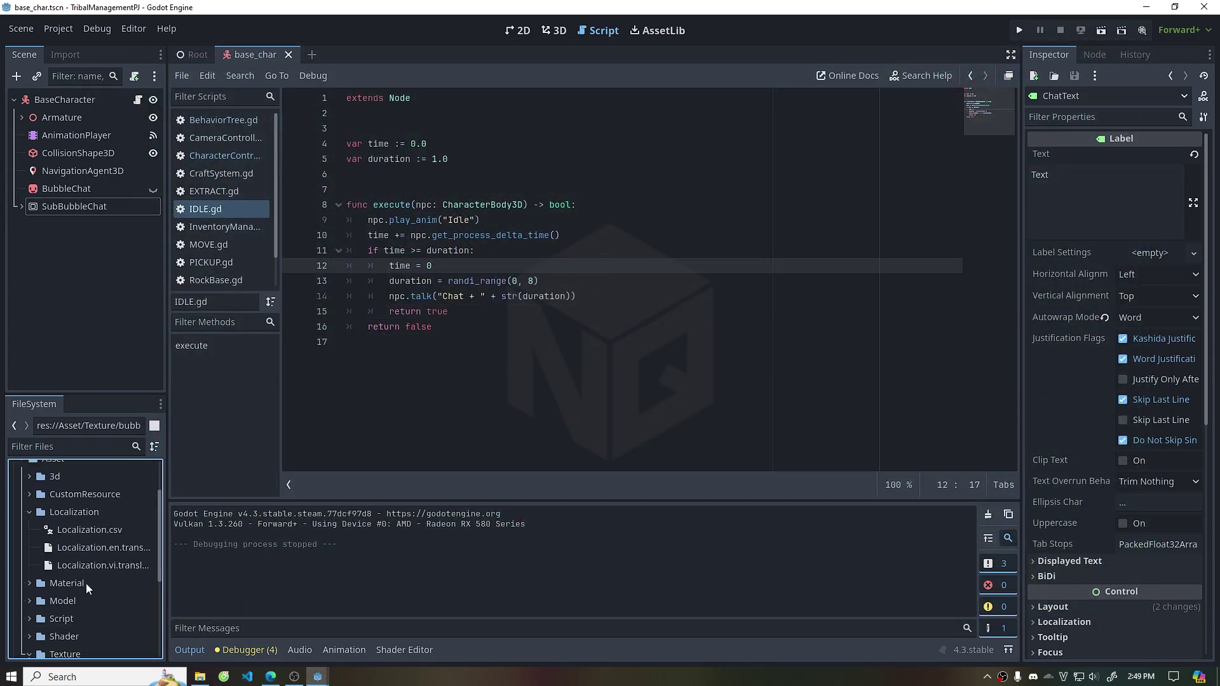
right_click(82, 529)
click(121, 657)
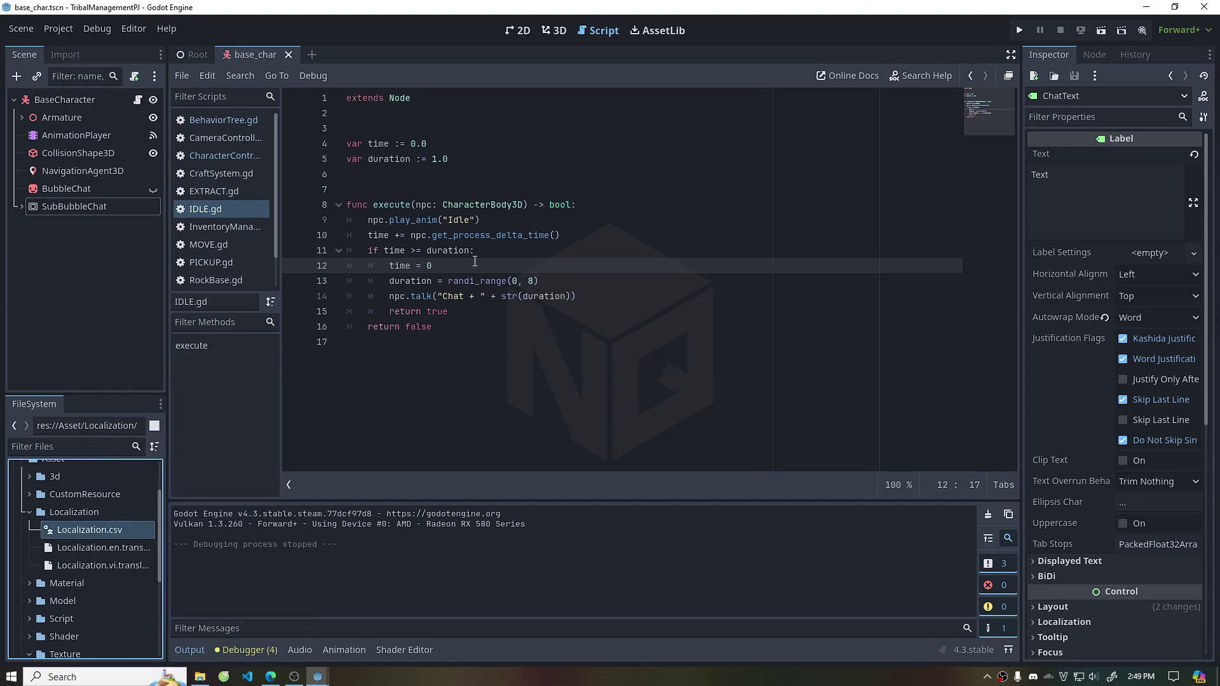
right_click(423, 170)
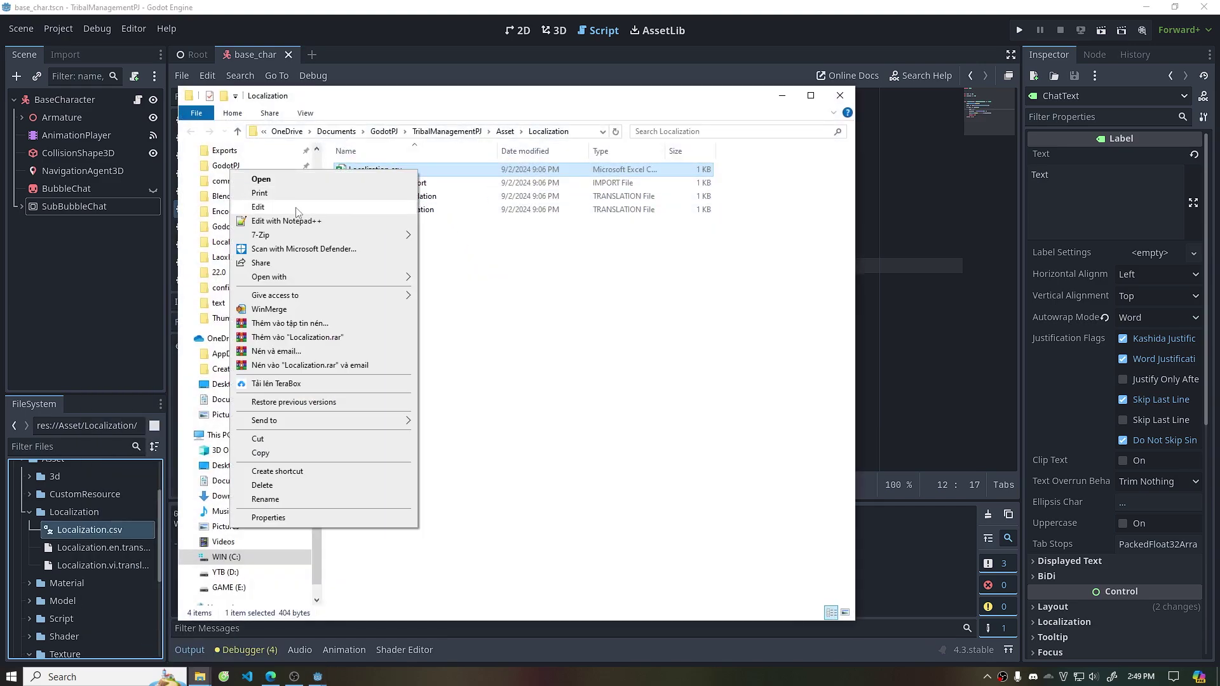
click(349, 208)
click(367, 223)
key(Return)
key(Return)
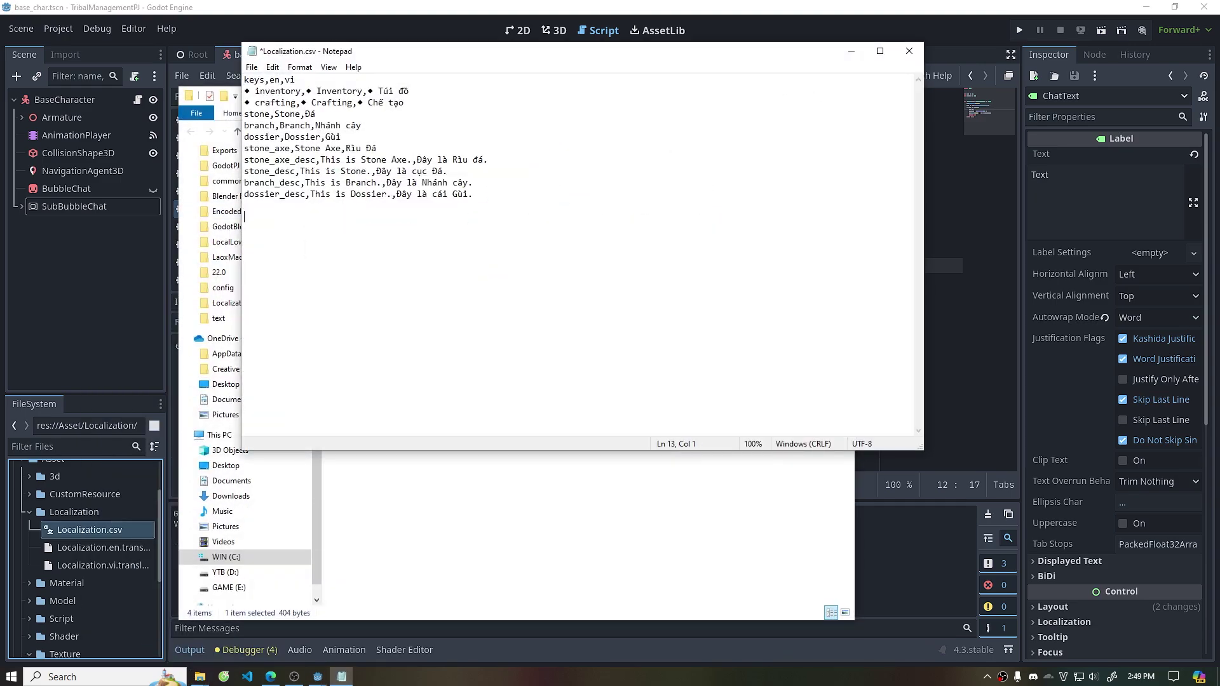
Add and save an idle_chat row with pipe-separated greetings like Hello!, Number 1, Hi~ and Vietnamese Xin chào~
text(eld)
text(dle)
text(t)
text(ello)
text(|)
text(ine|Sorry...)
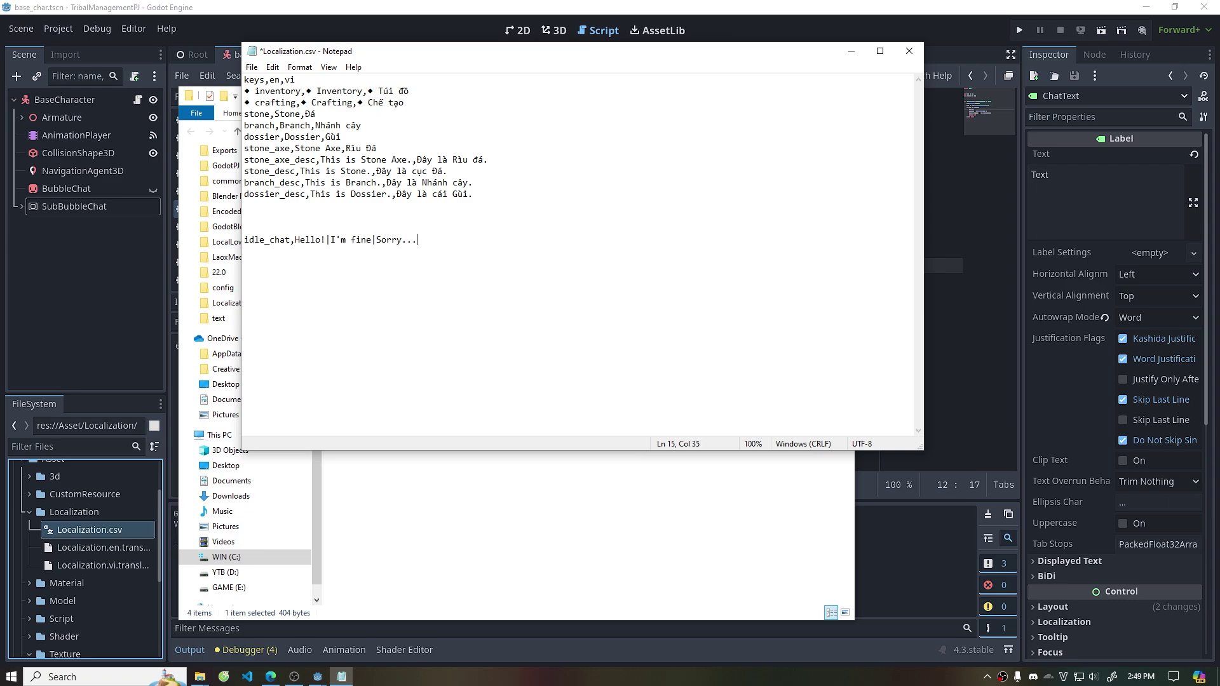
text(|)
text(mbe)
text(r 1)
text(|Hi~|@)
text(.@,X)
text(in c)
key(ctrl+s)
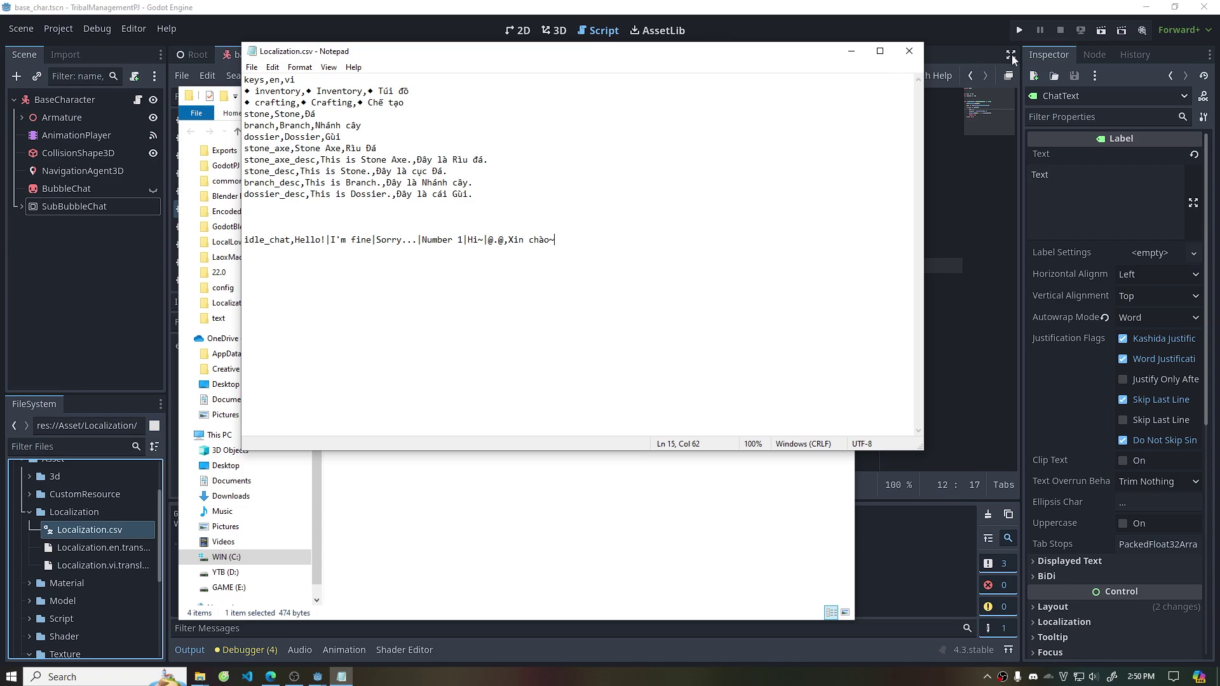
Return to Godot with the IDLE.gd script showing
click(956, 63)
click(223, 155)
click(206, 209)
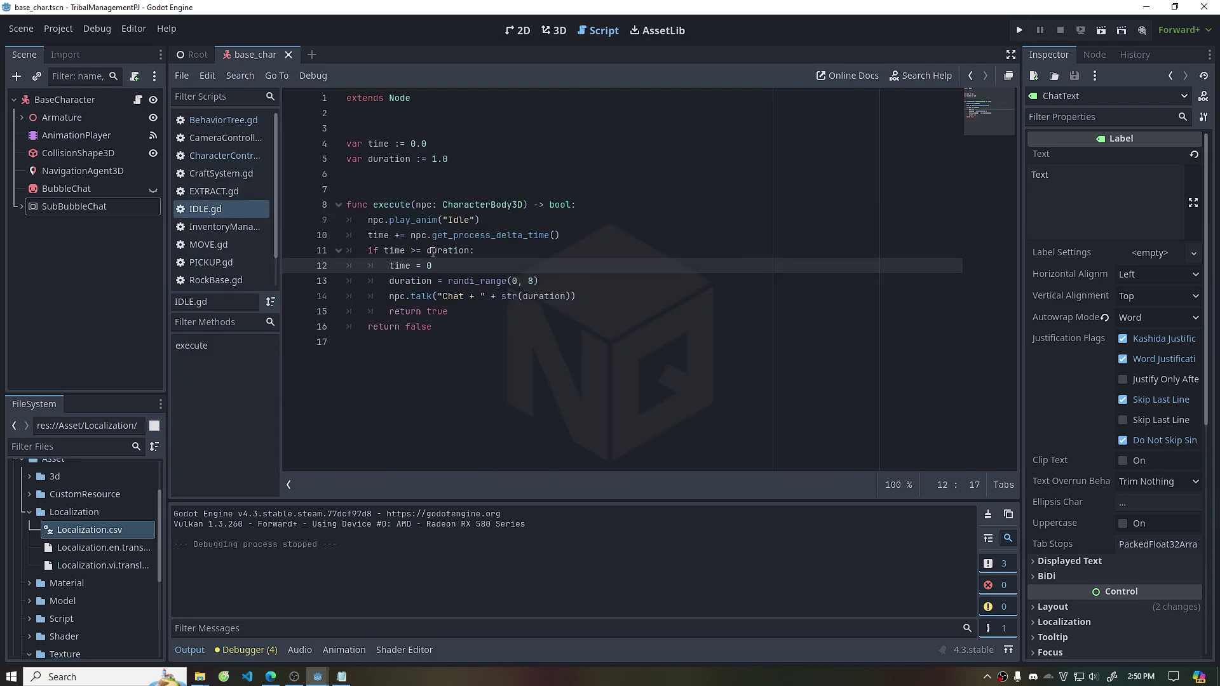
Replace line 14's talk() argument with tr("idle_chat") and run the game to see the bubble
drag(438, 296, 581, 299)
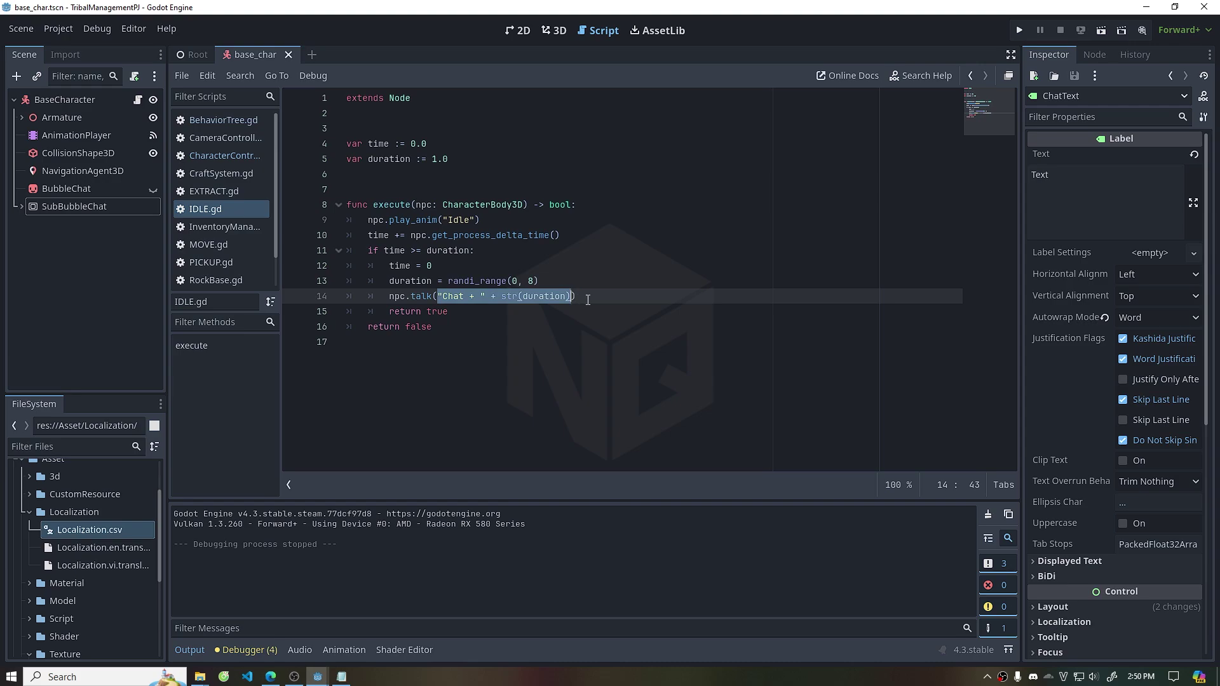
key(BackSpace)
text(r(idle)
key(BackSpace)
key(BackSpace)
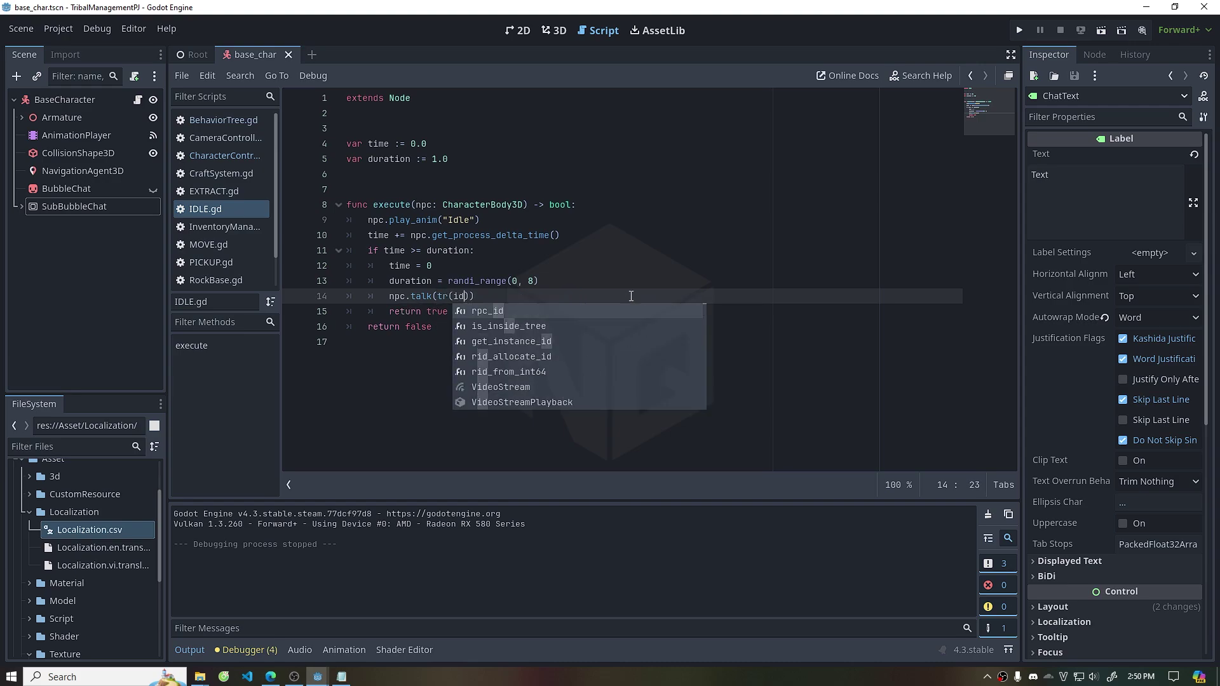
key(BackSpace)
key(BackSpace)
text("idle_chat)
key(Up)
key(Up)
key(Up)
click(1020, 30)
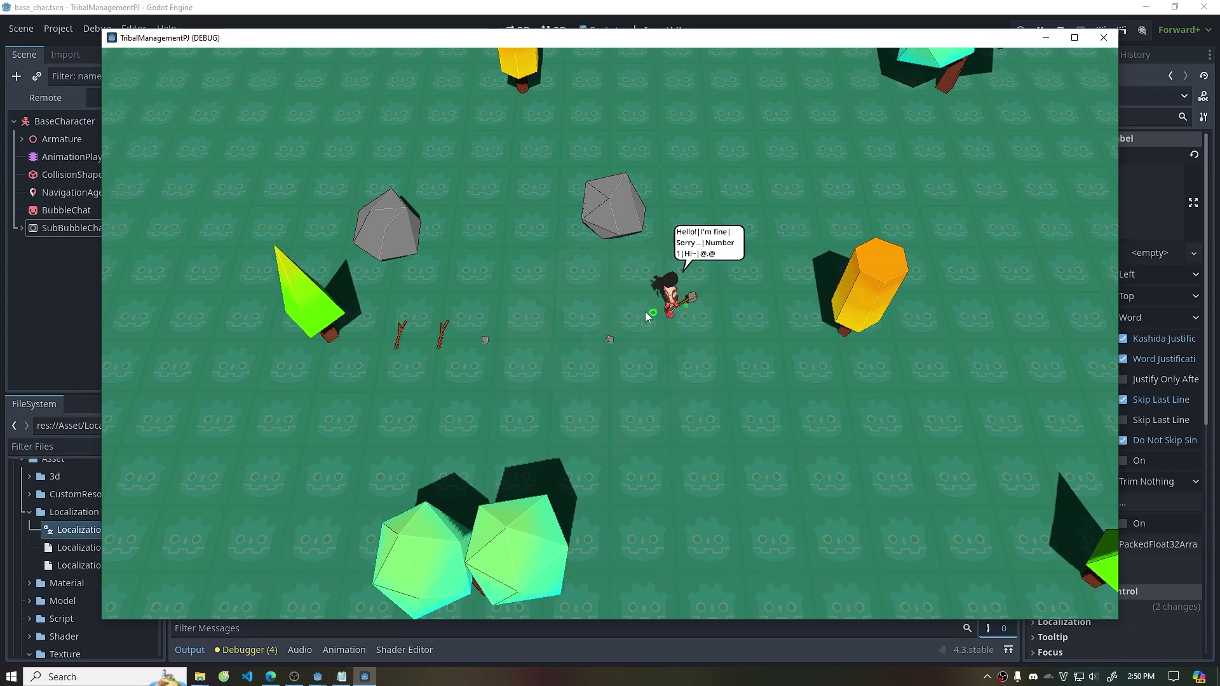
click(1104, 37)
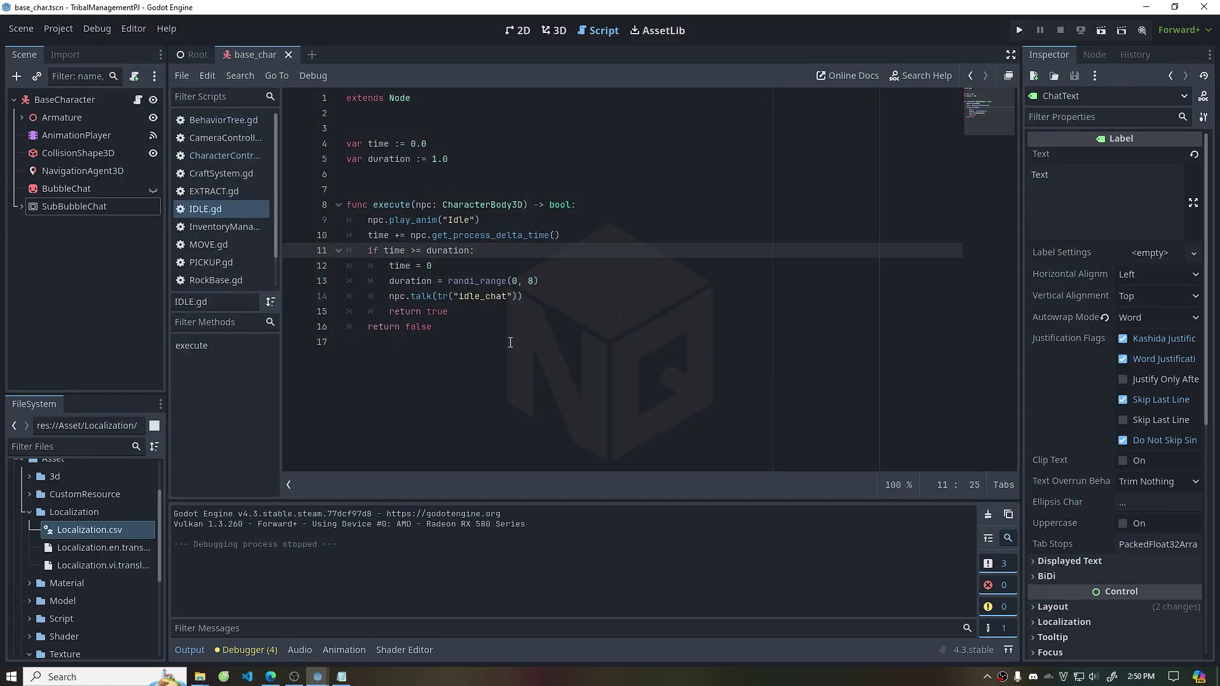
Add var chats = tr("idle_chat").split("|") above the talk call
click(576, 290)
text(var cah)
key(BackSpace)
text(hats =)
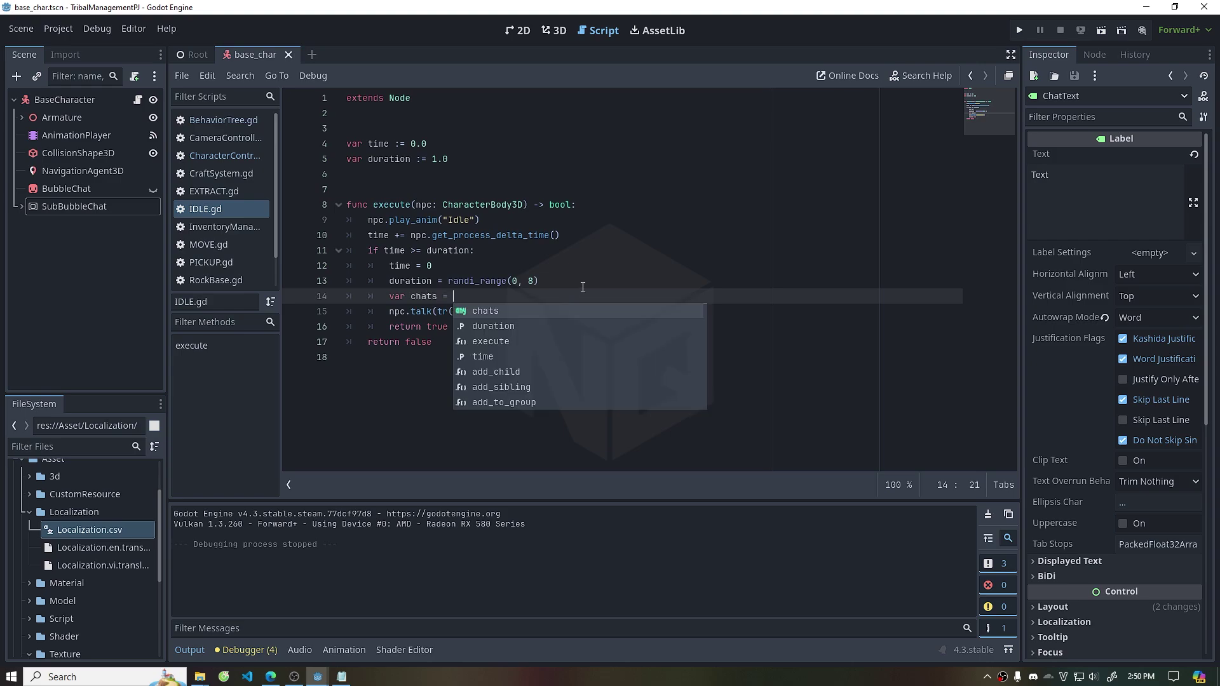
key(Escape)
drag(433, 311, 518, 311)
key(ctrl+c)
click(592, 296)
key(ctrl+v)
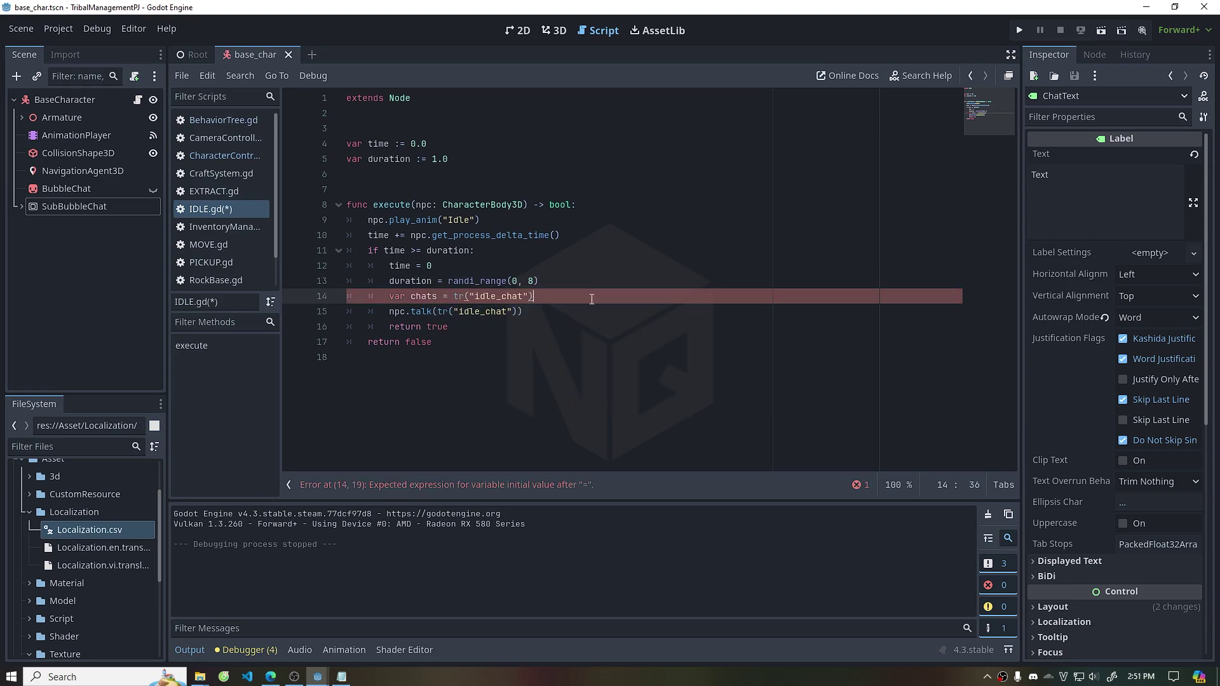
text(.split)
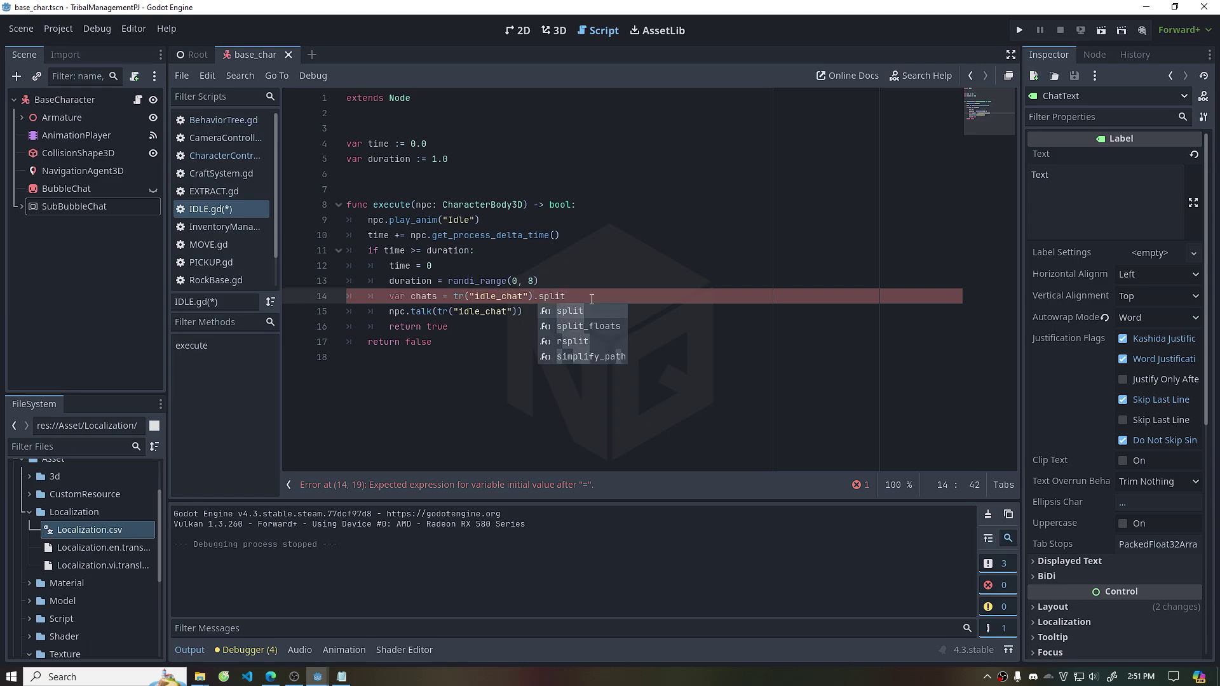
key(Return)
text("|")
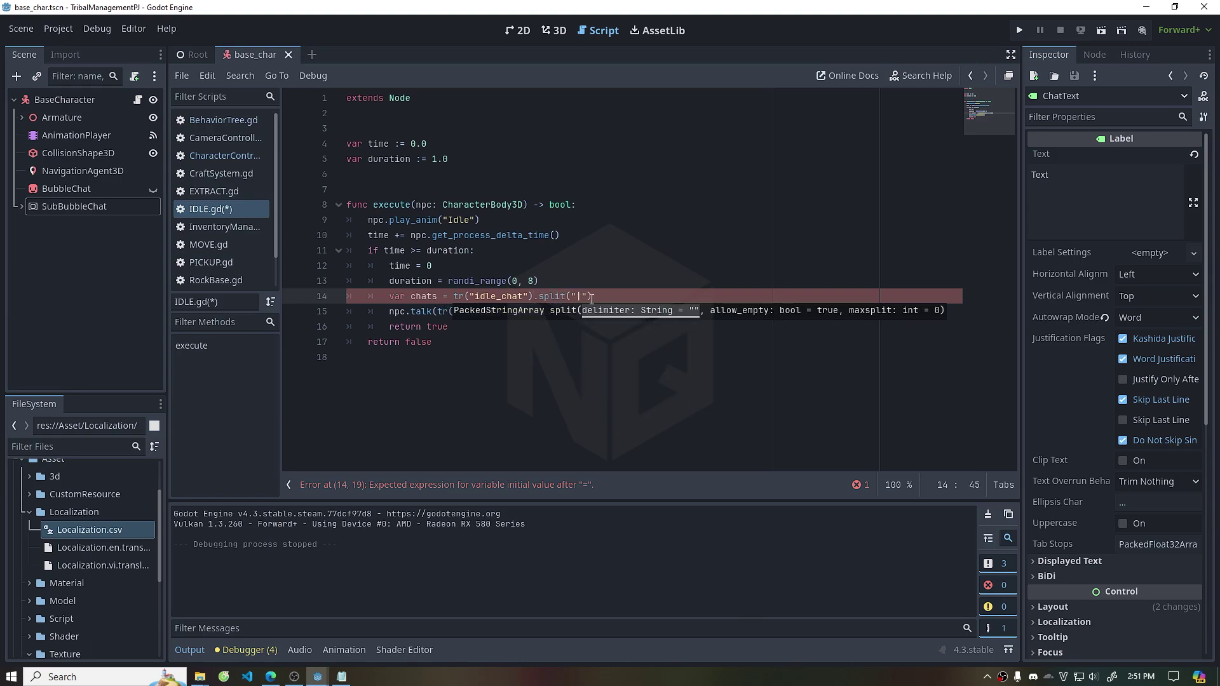
click(638, 263)
Make talk use chats[randi_range(0, chats.size())] and run the game to check random phrases
click(517, 313)
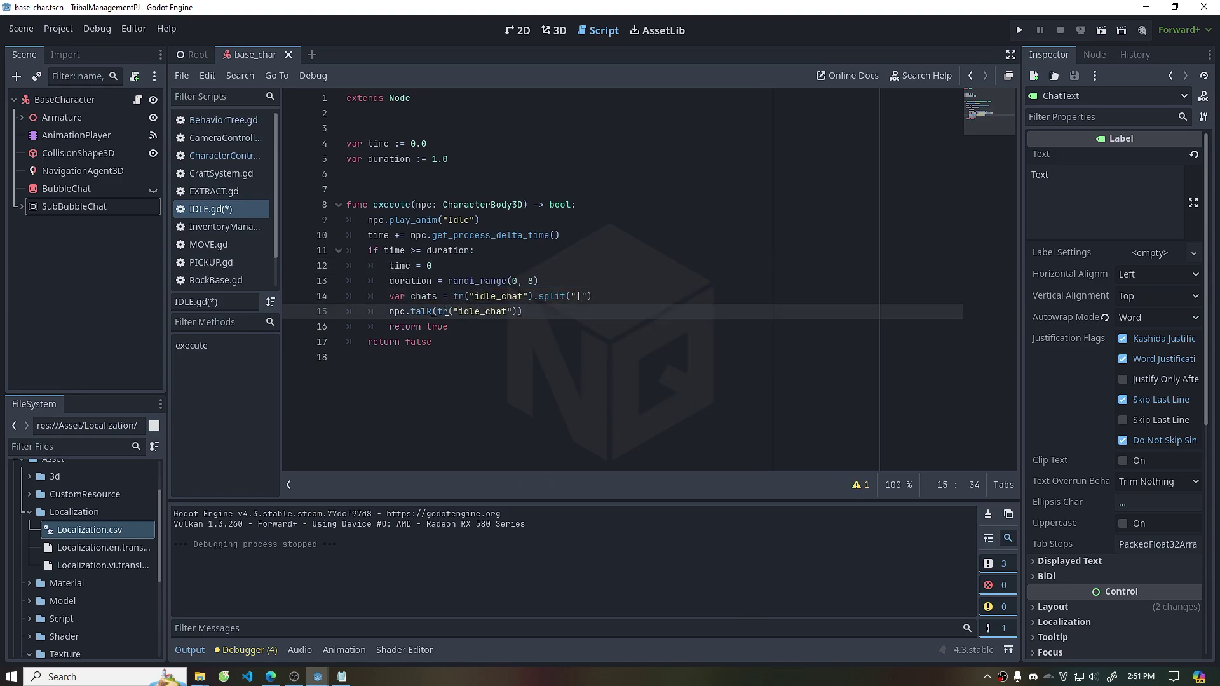
drag(437, 313, 516, 313)
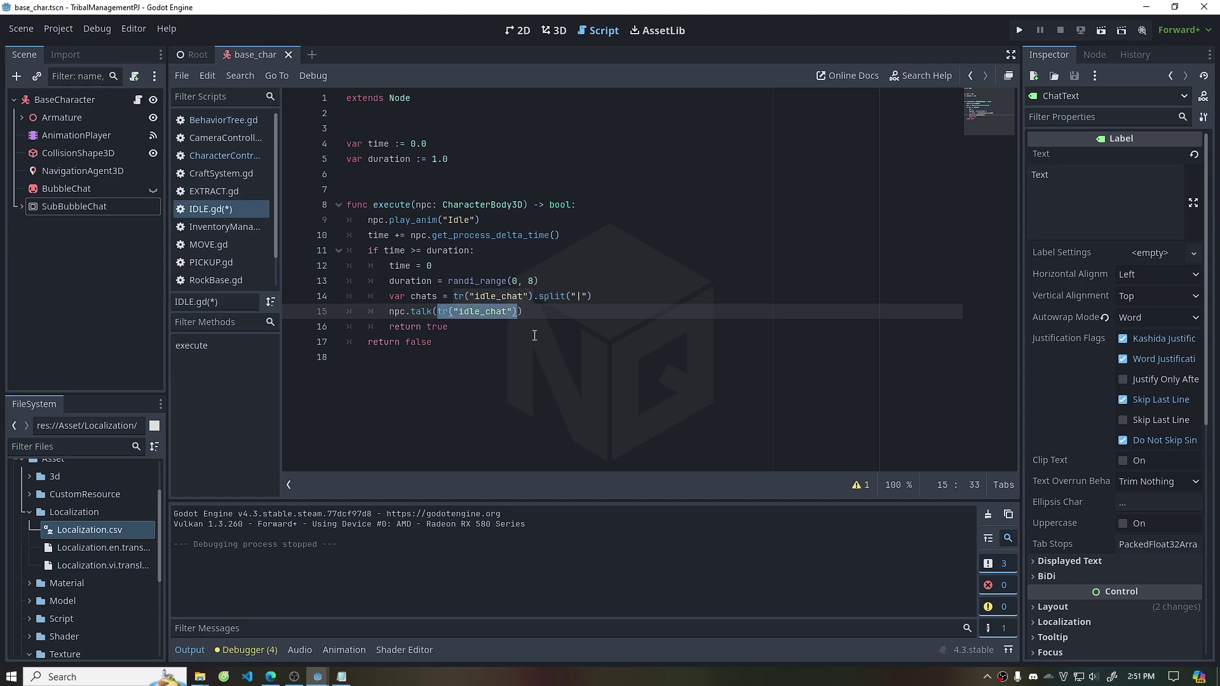
text(chats[r)
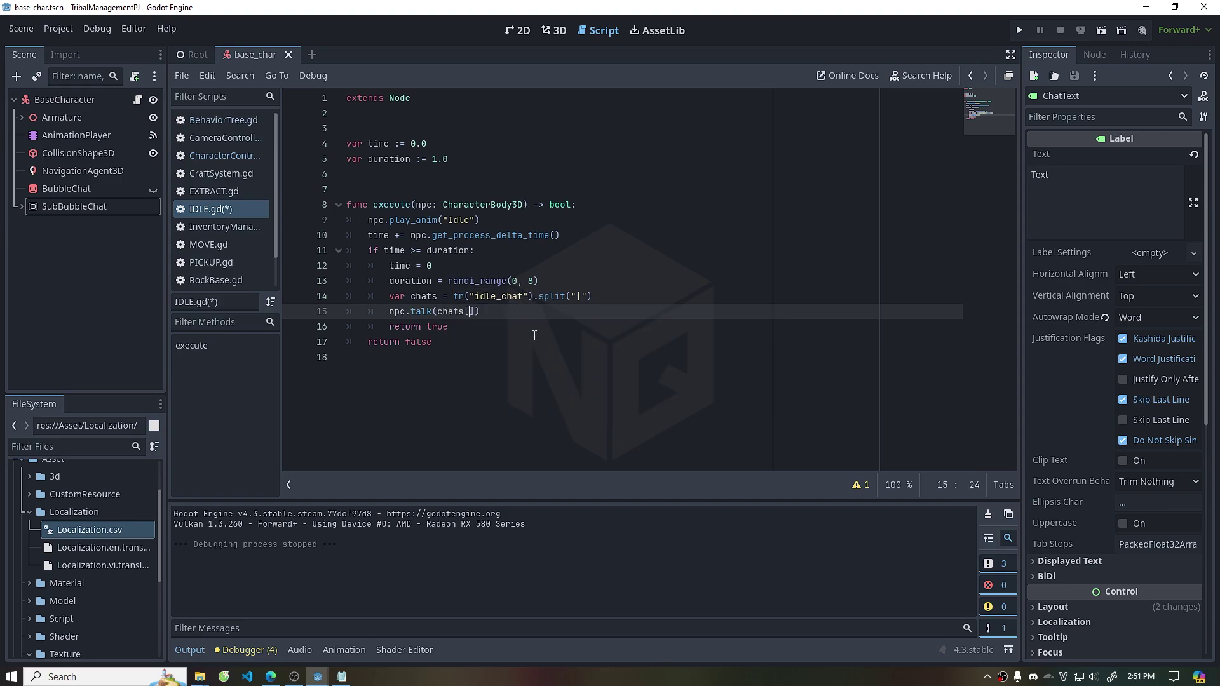
text(andi)
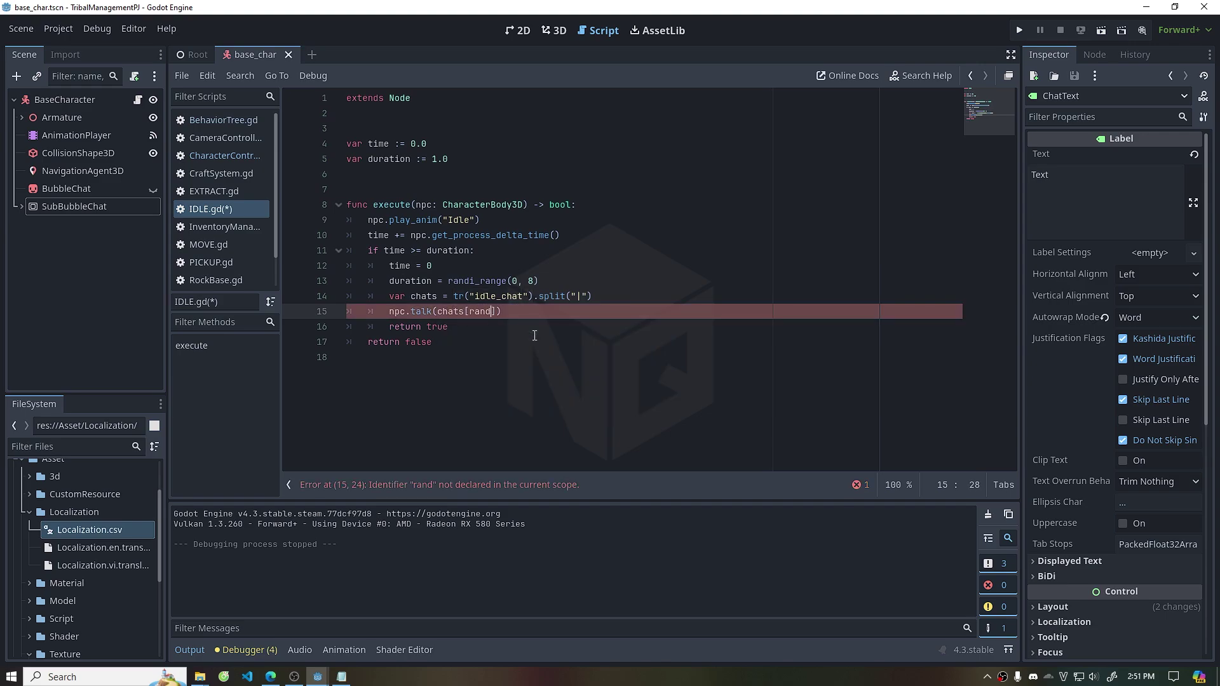
text(_range)
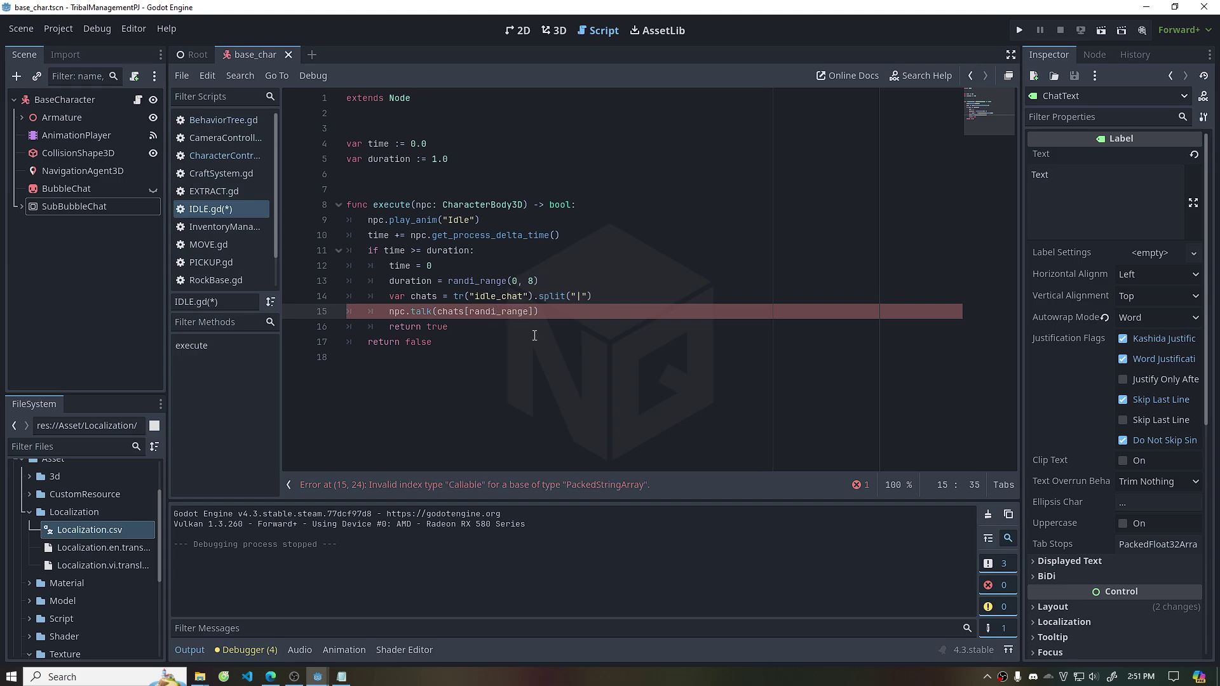
text((0, )
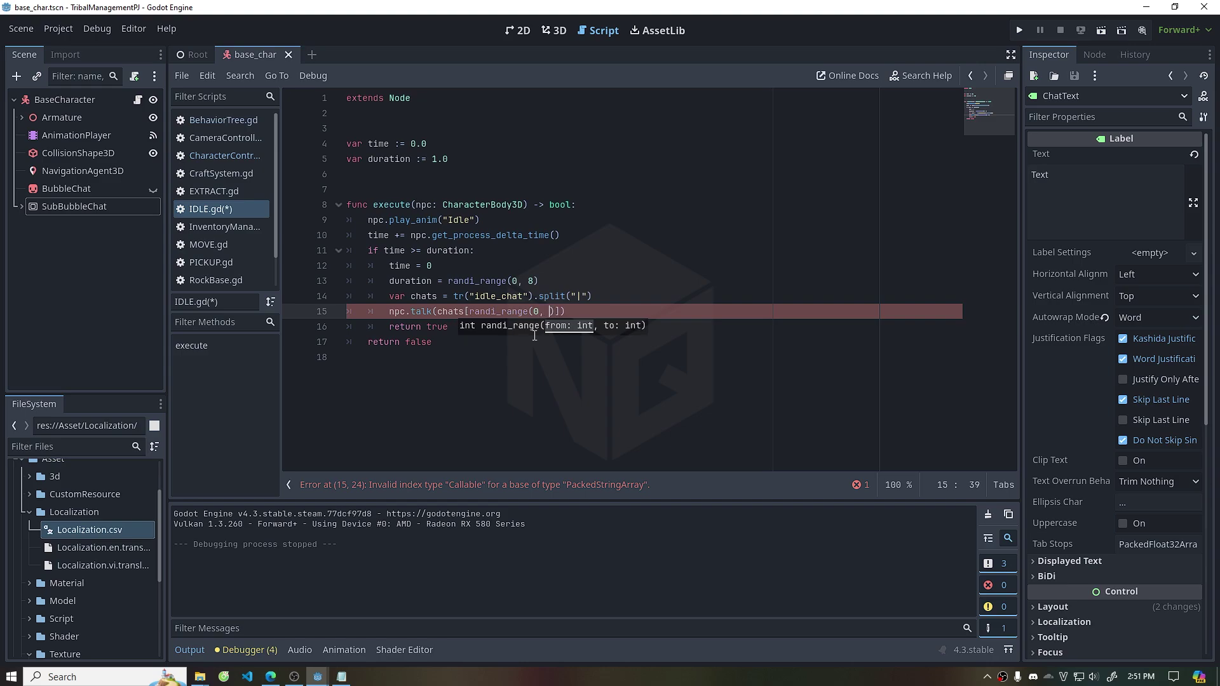
text(chas)
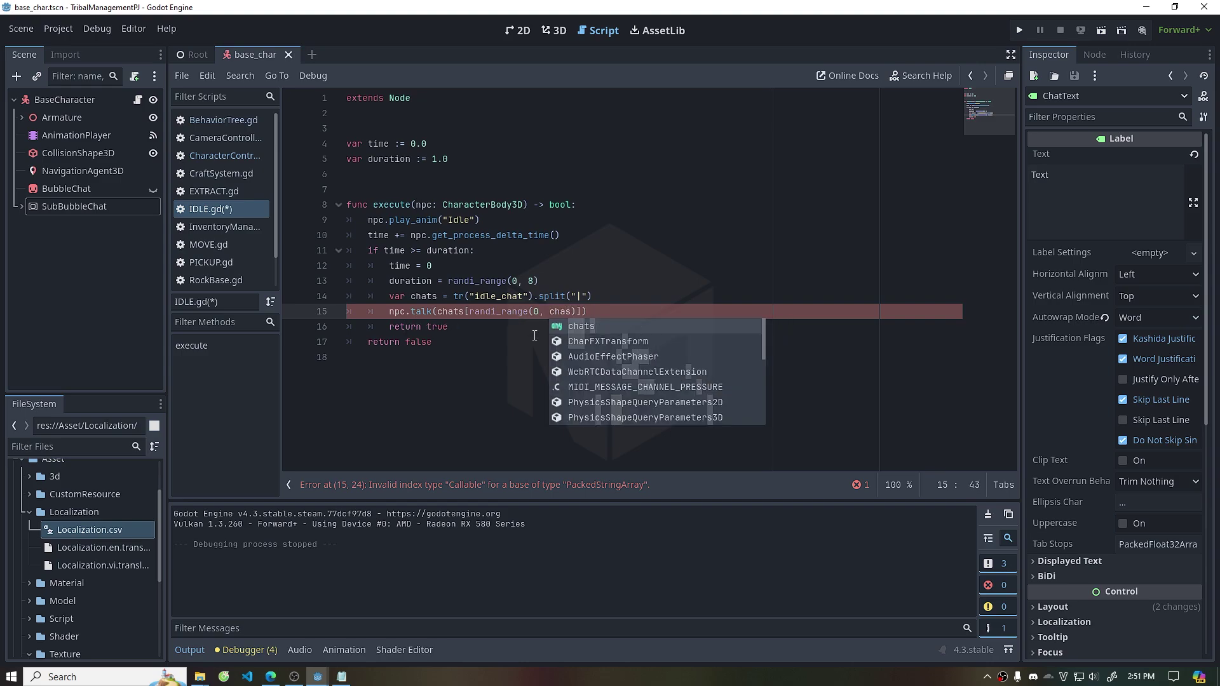
key(Return)
text(si)
key(Return)
key(F5)
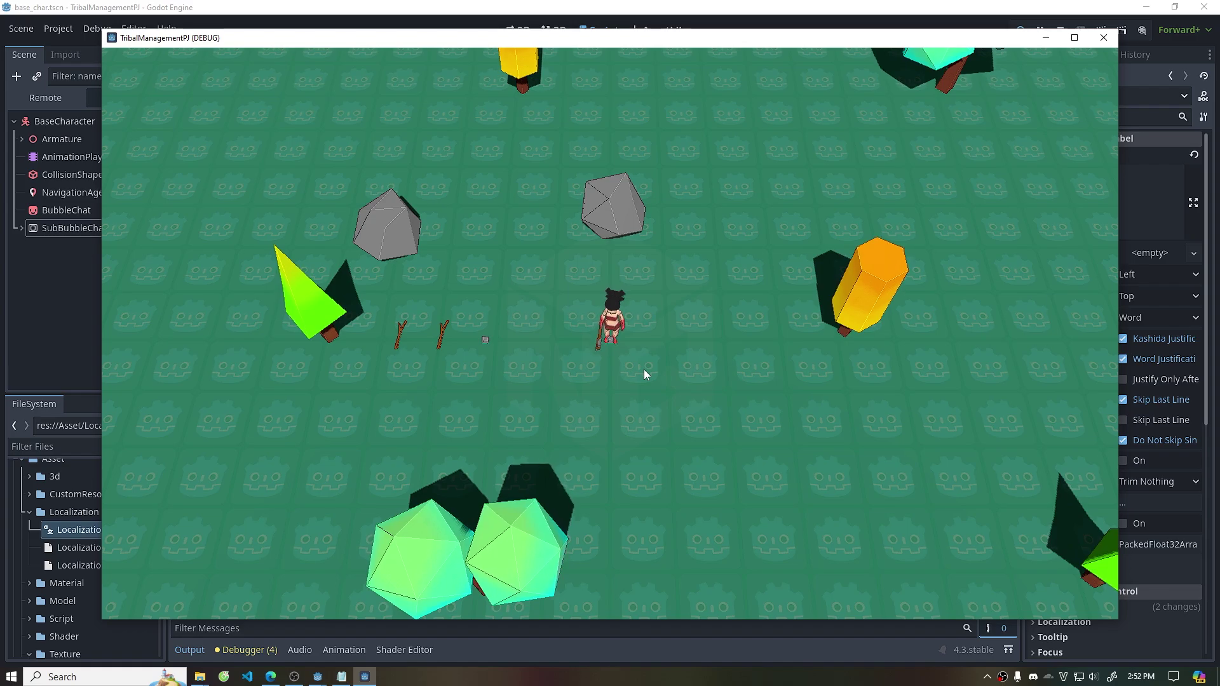
click(1104, 39)
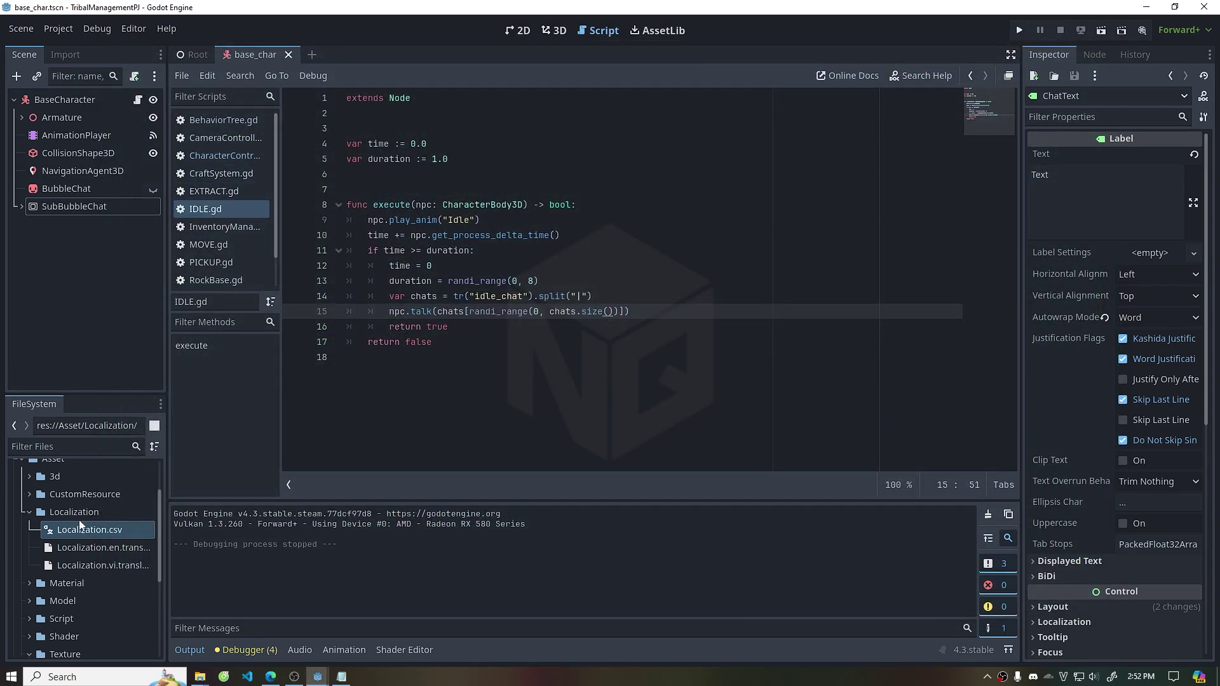
Duplicate _BASE.gd in Script/Behavior as WANDER.gd
scroll(54, 520, up, 3)
click(29, 577)
scroll(48, 585, down, 2)
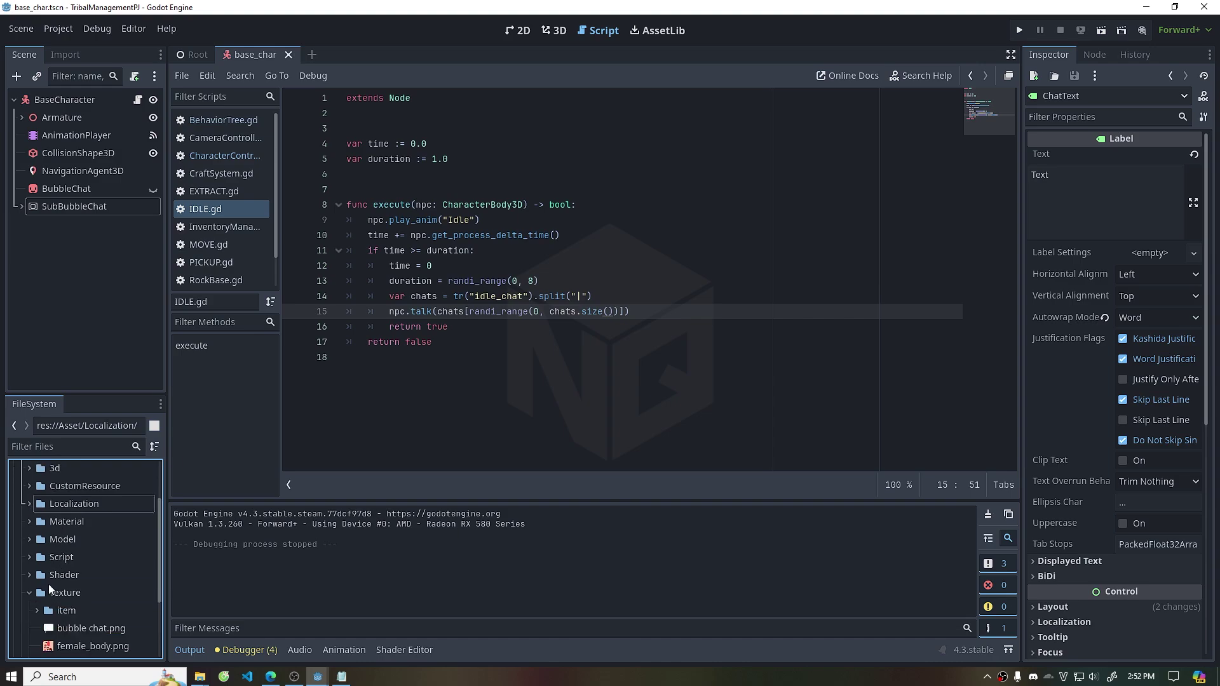
click(29, 557)
click(38, 553)
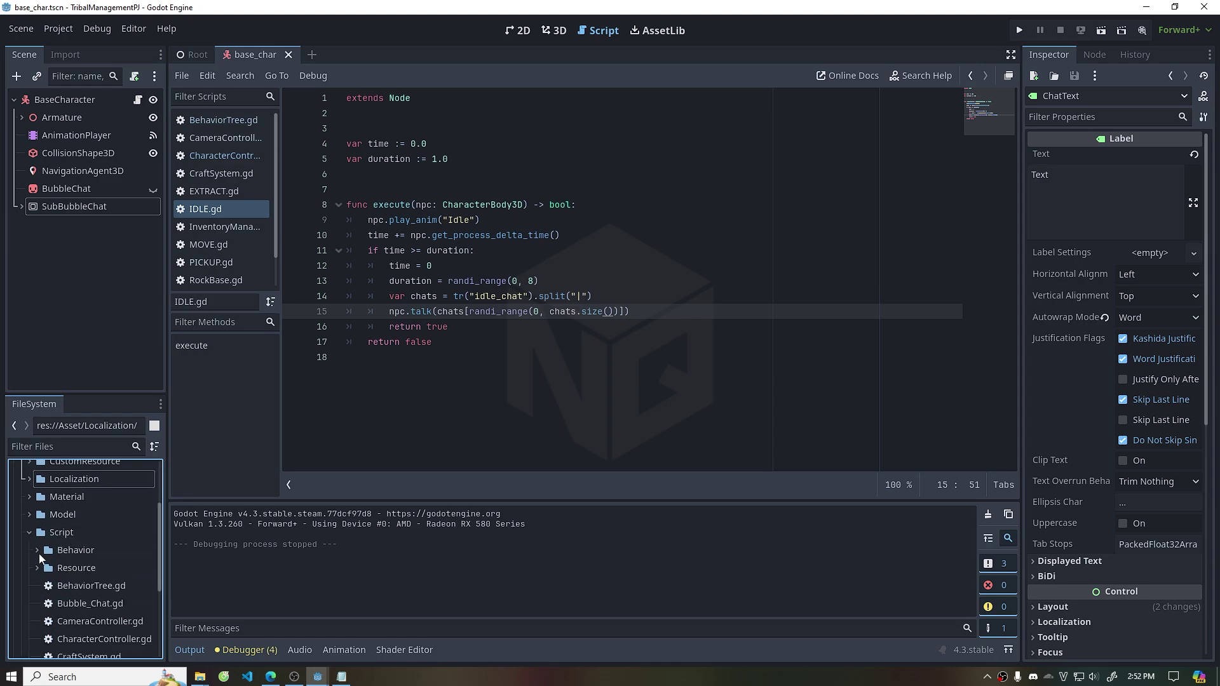
click(91, 568)
key(ctrl+d)
text(WANDER)
click(594, 366)
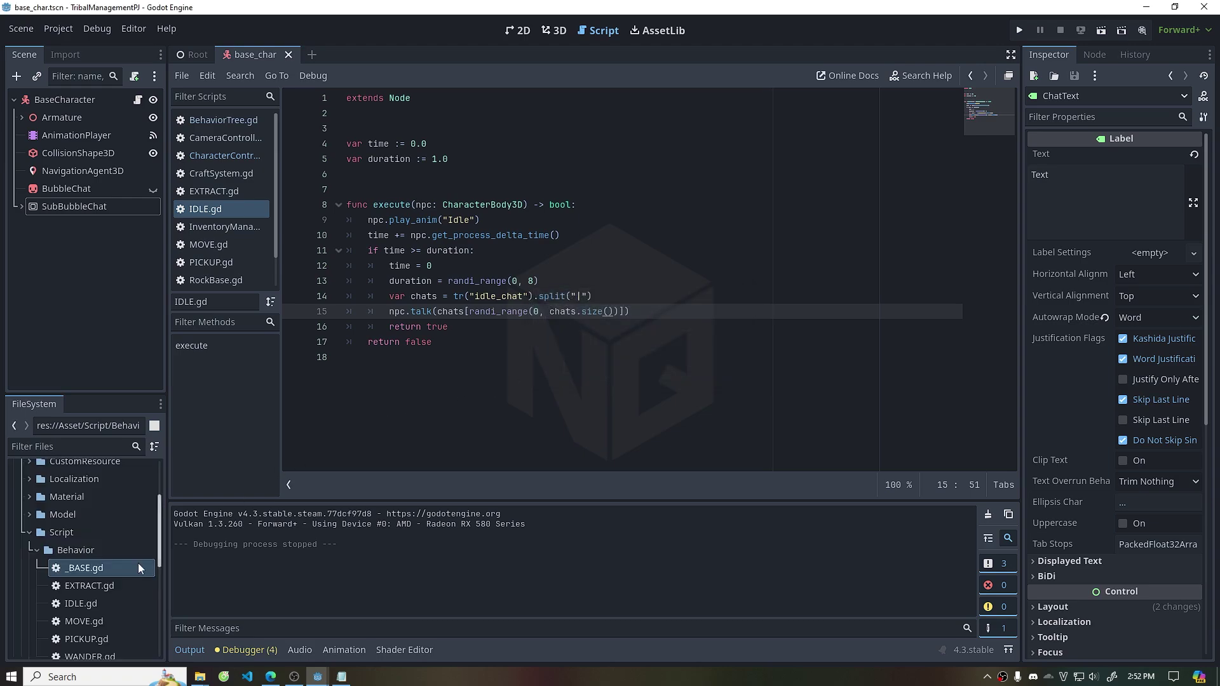
Open WANDER.gd, then select all the code in IDLE.gd
scroll(95, 593, down, 3)
double_click(101, 578)
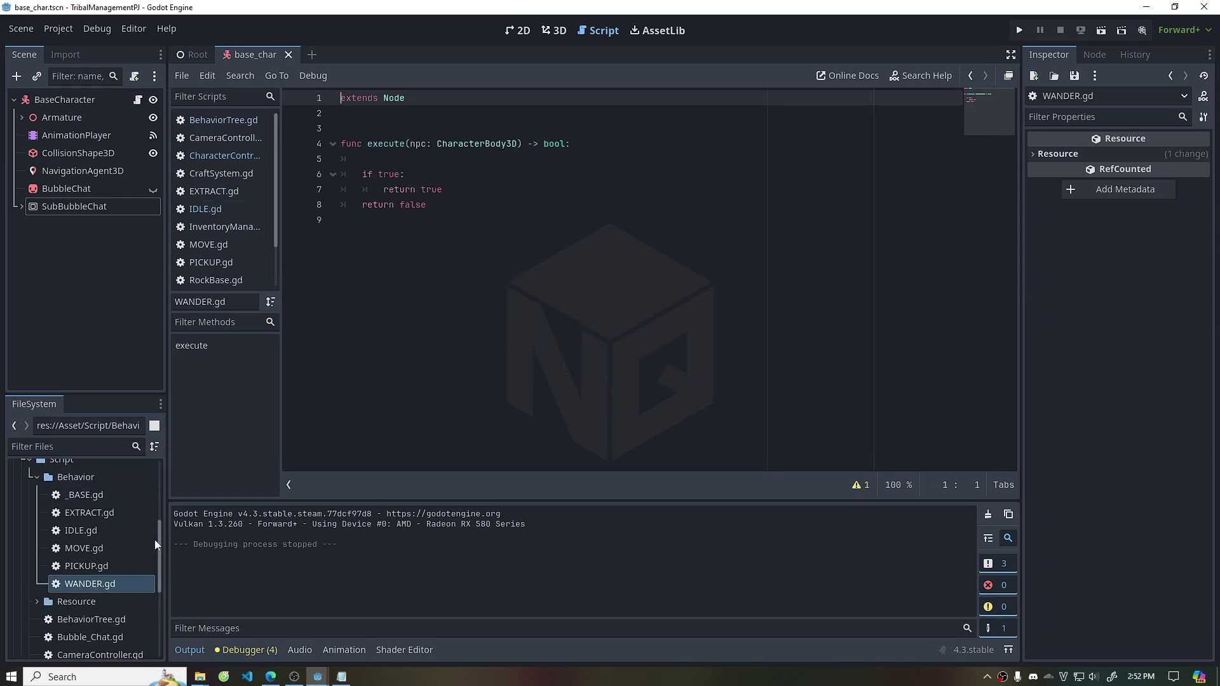
click(211, 202)
key(ctrl+a)
key(ctrl+c)
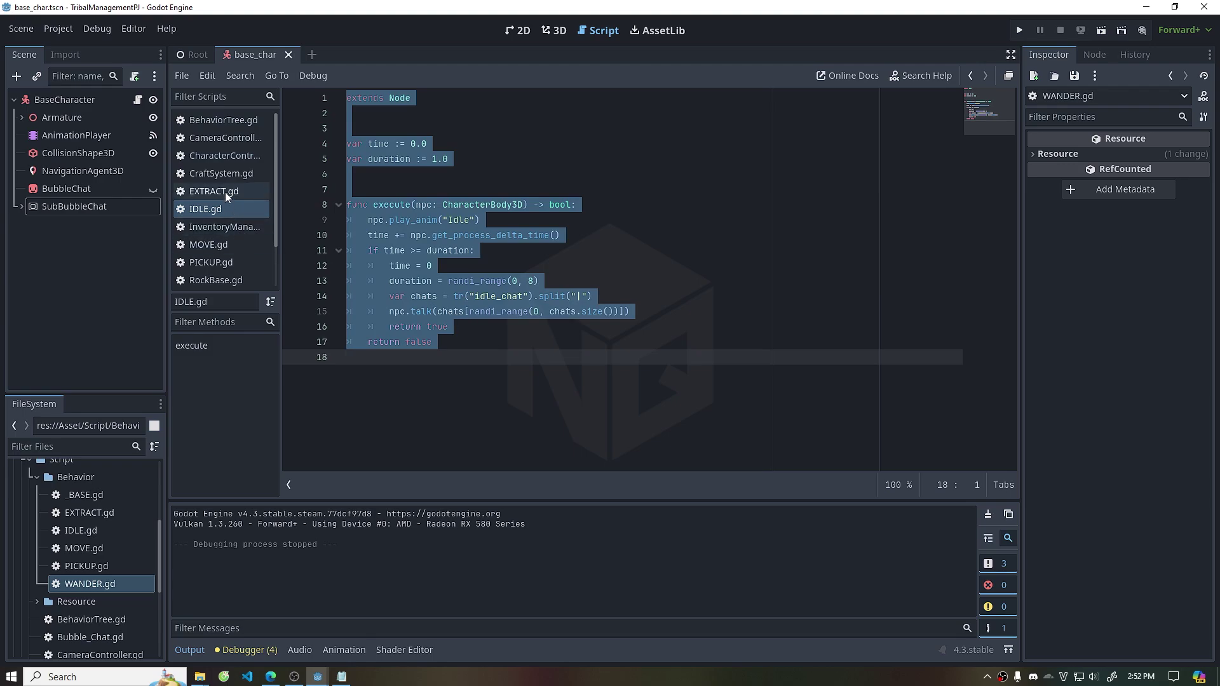
Replace WANDER.gd's code with IDLE's code and change the animation from Idle to Walk
scroll(236, 236, down, 3)
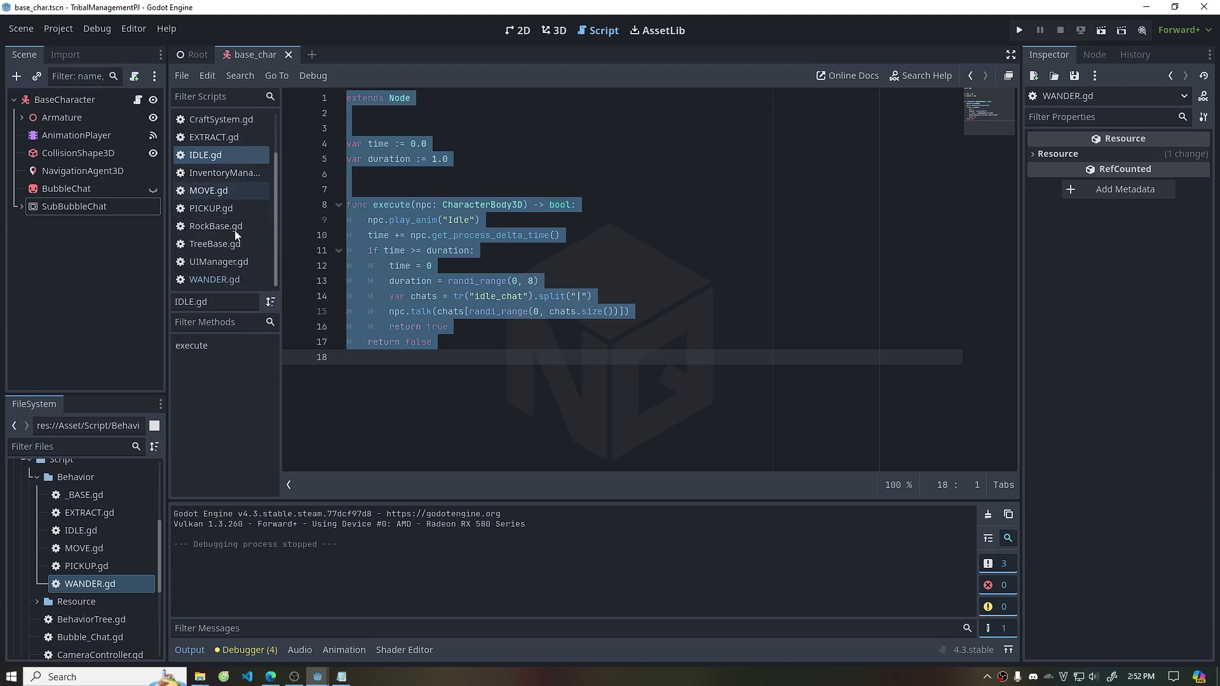
click(236, 281)
click(505, 266)
key(ctrl+a)
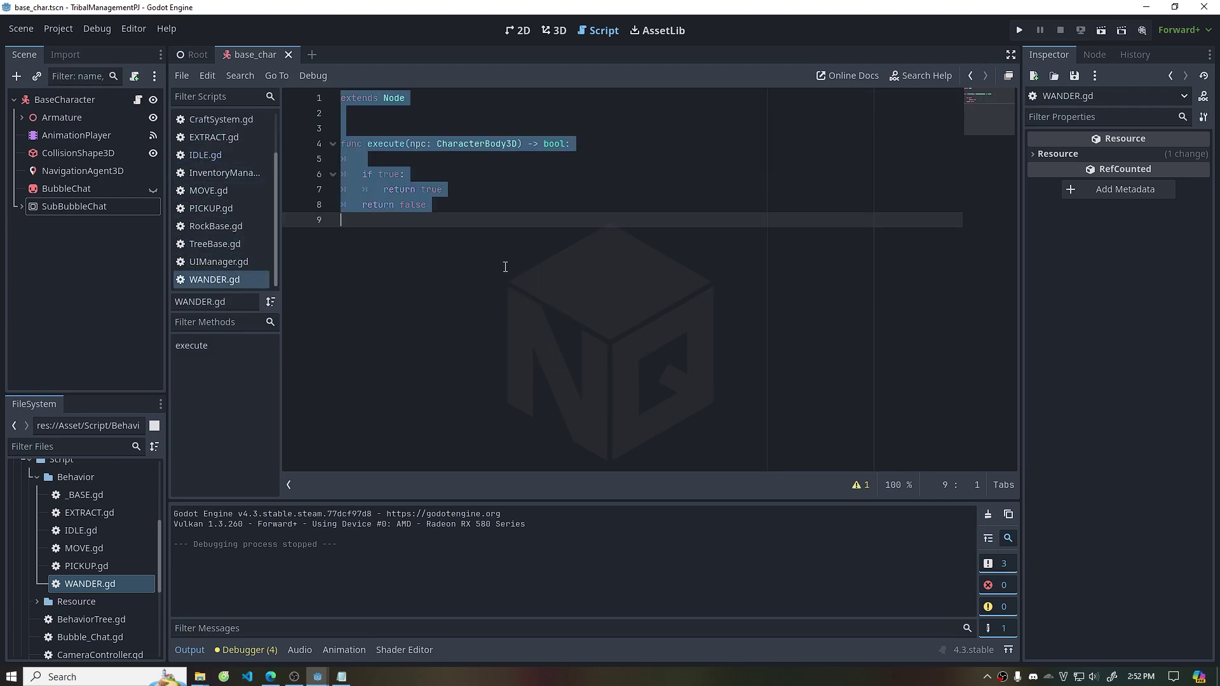
key(ctrl+v)
double_click(459, 220)
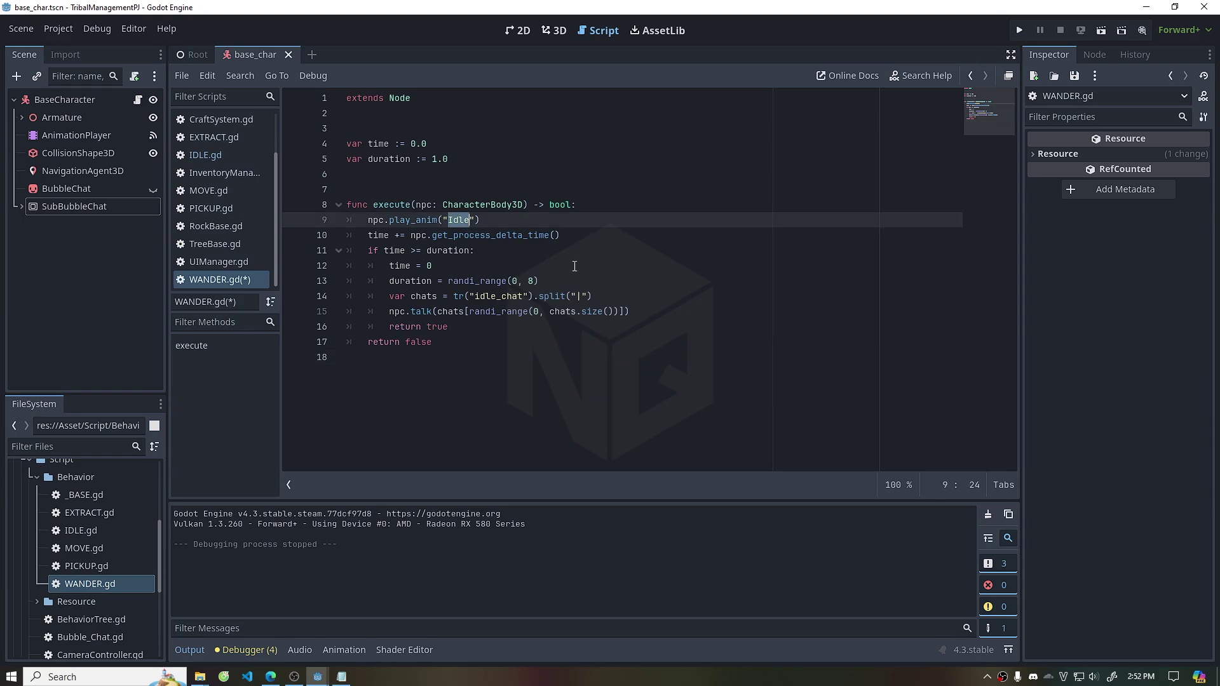
text(walk)
Add an 'if time == 0:' check calling npc.set_movement_target(), typing the parameter as NPCBase, and save
key(Return)
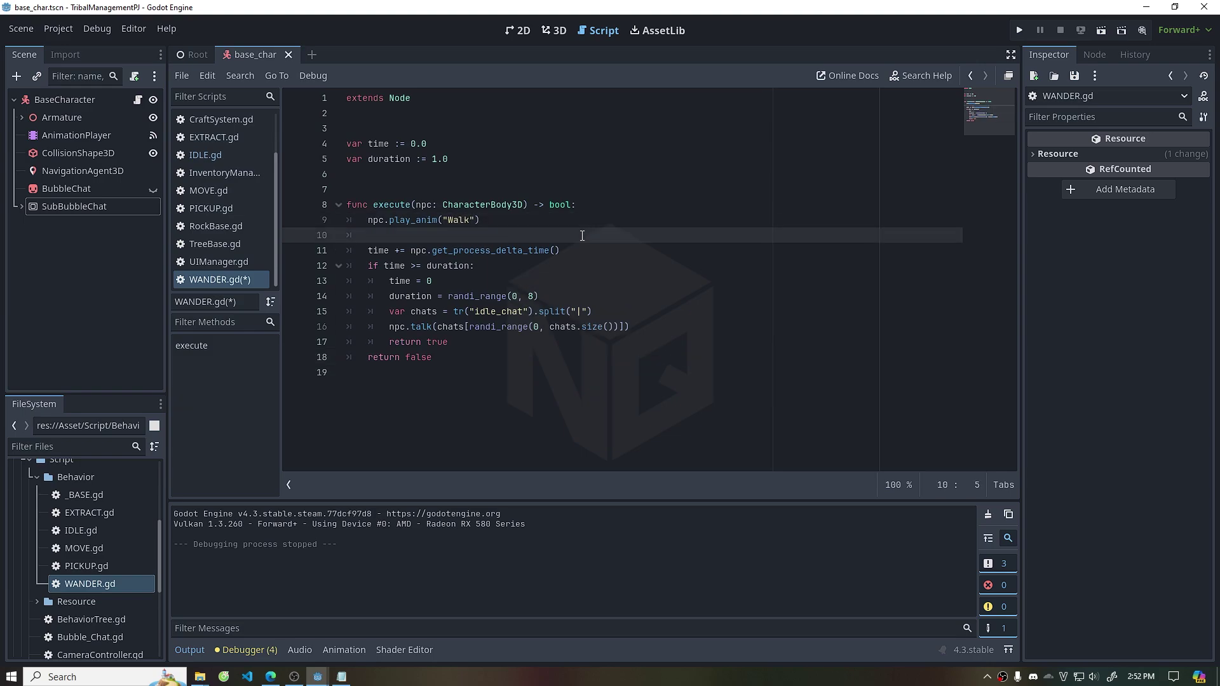
text(if time == 0)
text(:)
key(Return)
text(npc.)
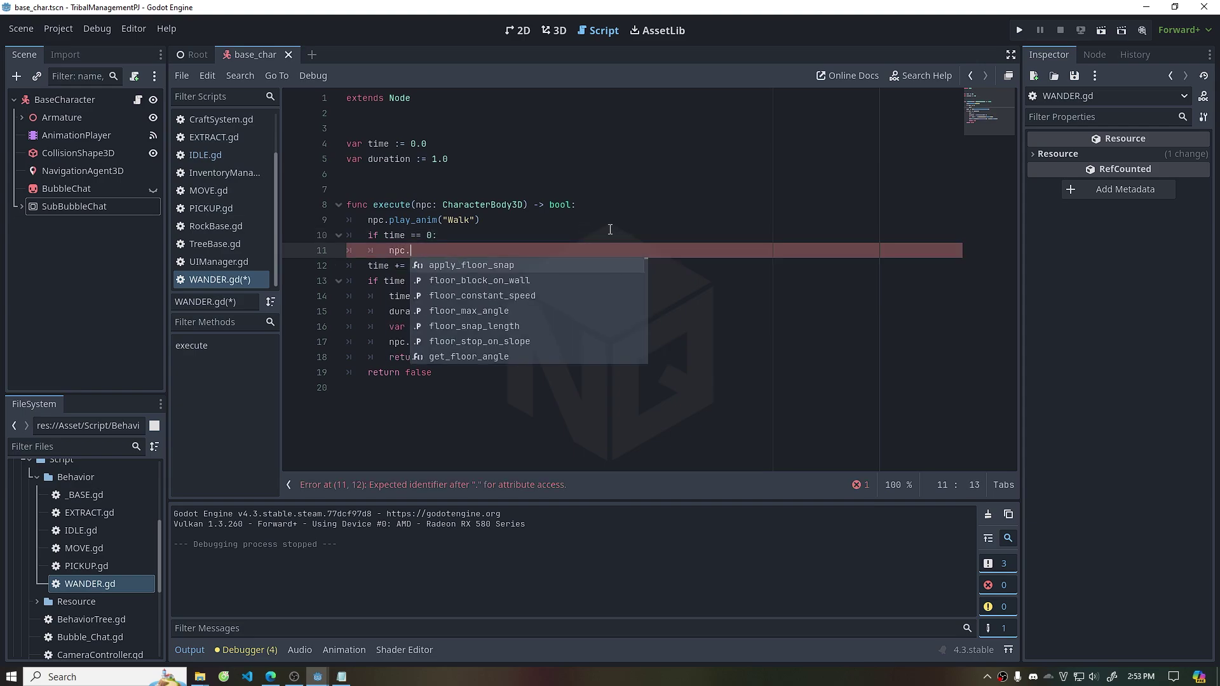
double_click(483, 204)
text(NPCBase)
key(ctrl+s)
key(Down)
key(Down)
key(Down)
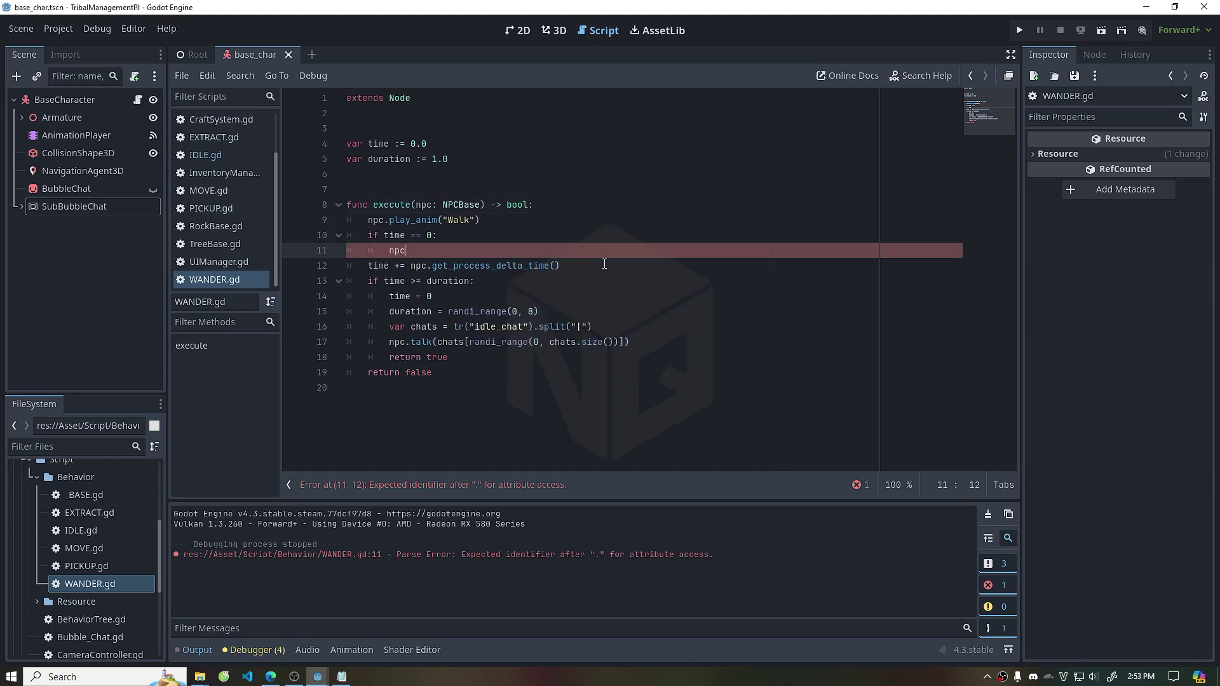
text(.set_mov)
key(Return)
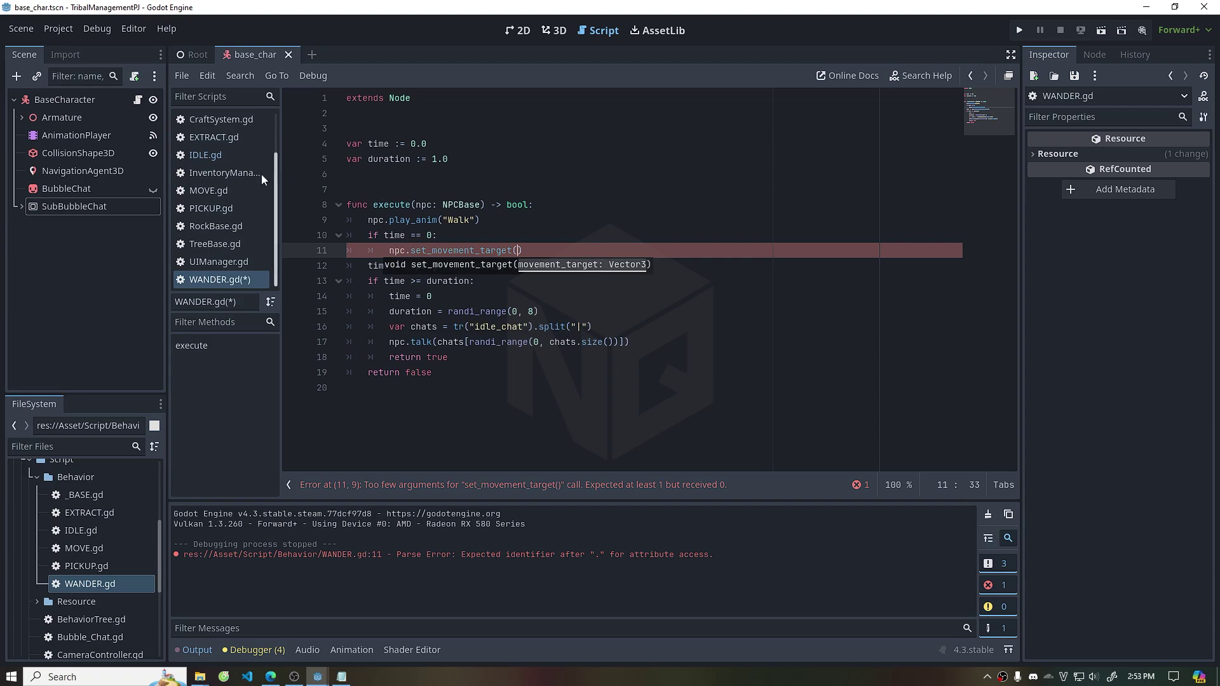
click(224, 158)
key(ctrl+a)
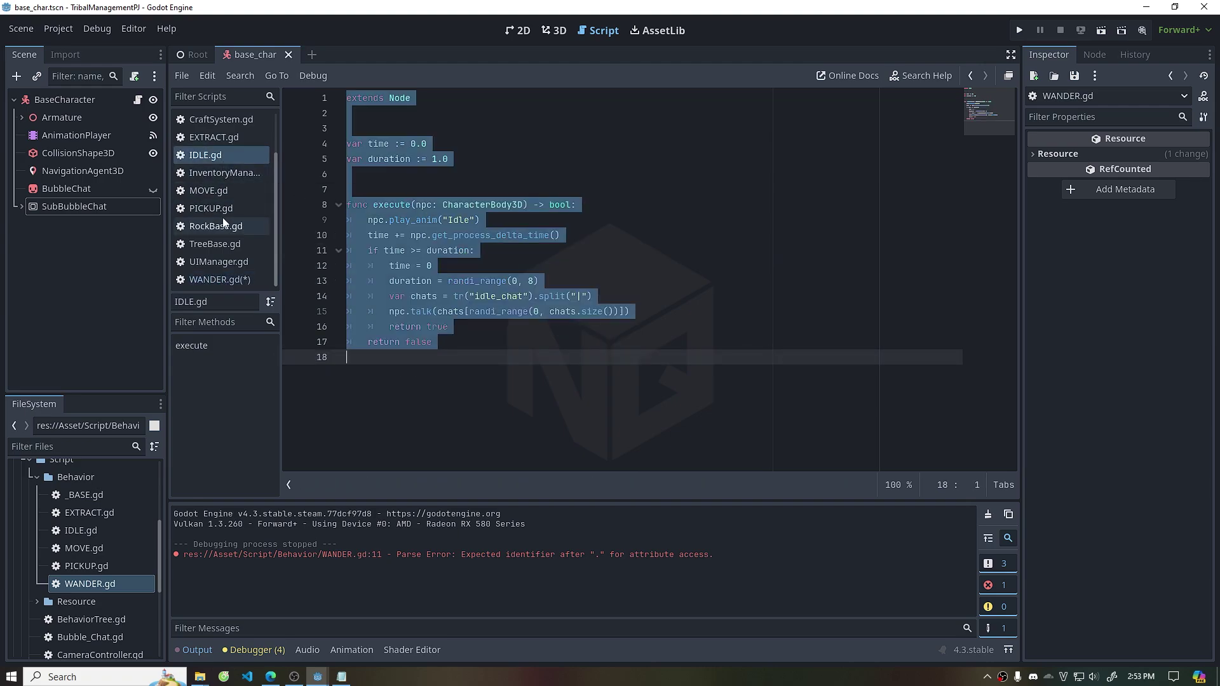
Replace set_movement_target() in WANDER with CharacterController.gd's navigation_agent.set_target_position call
scroll(223, 213, up, 3)
click(221, 162)
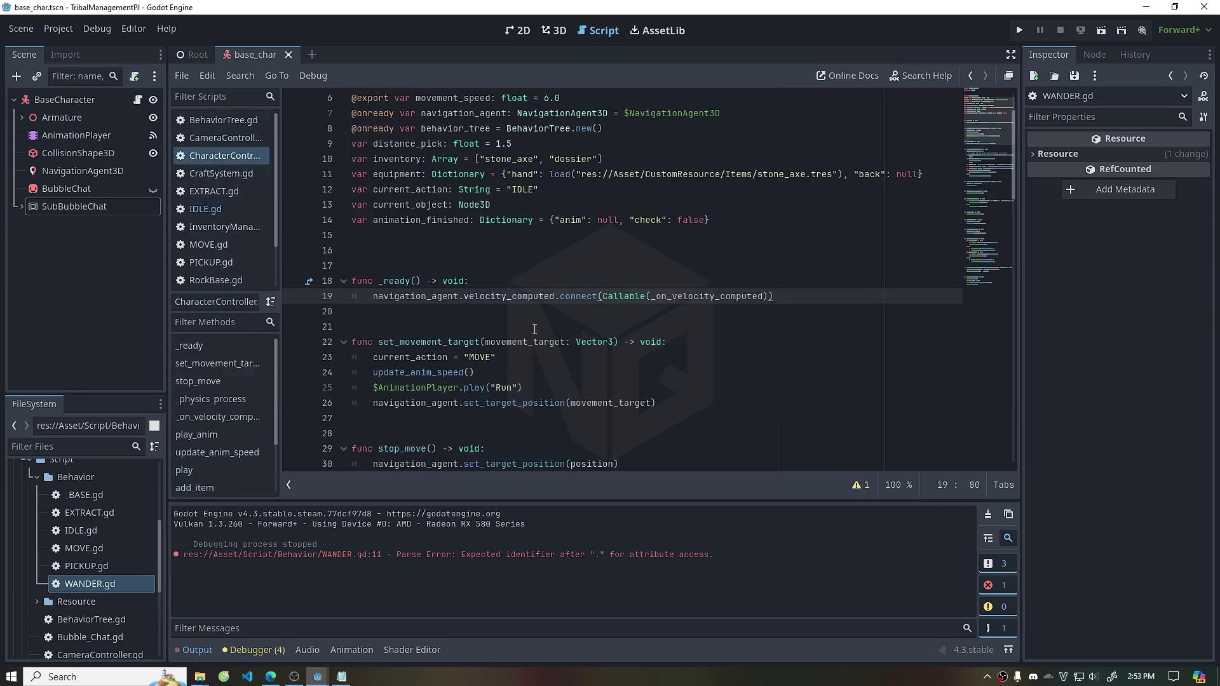
drag(374, 265, 657, 265)
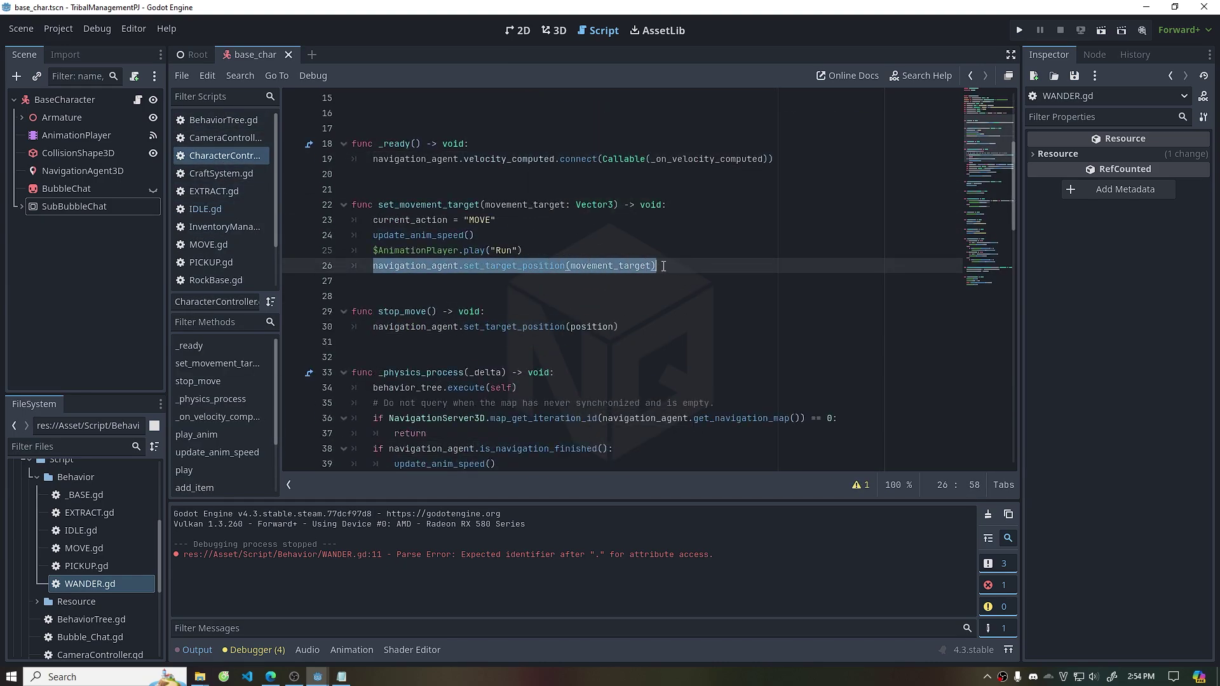
scroll(223, 235, down, 3)
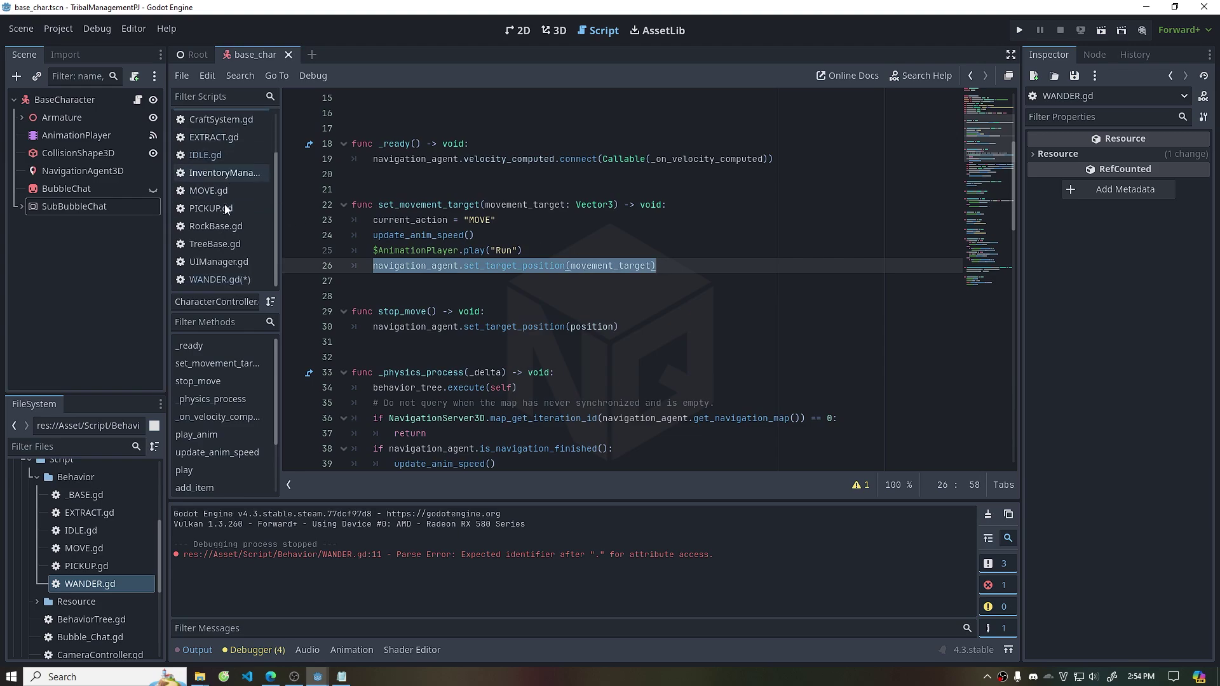
click(219, 280)
click(415, 250)
drag(414, 250, 522, 250)
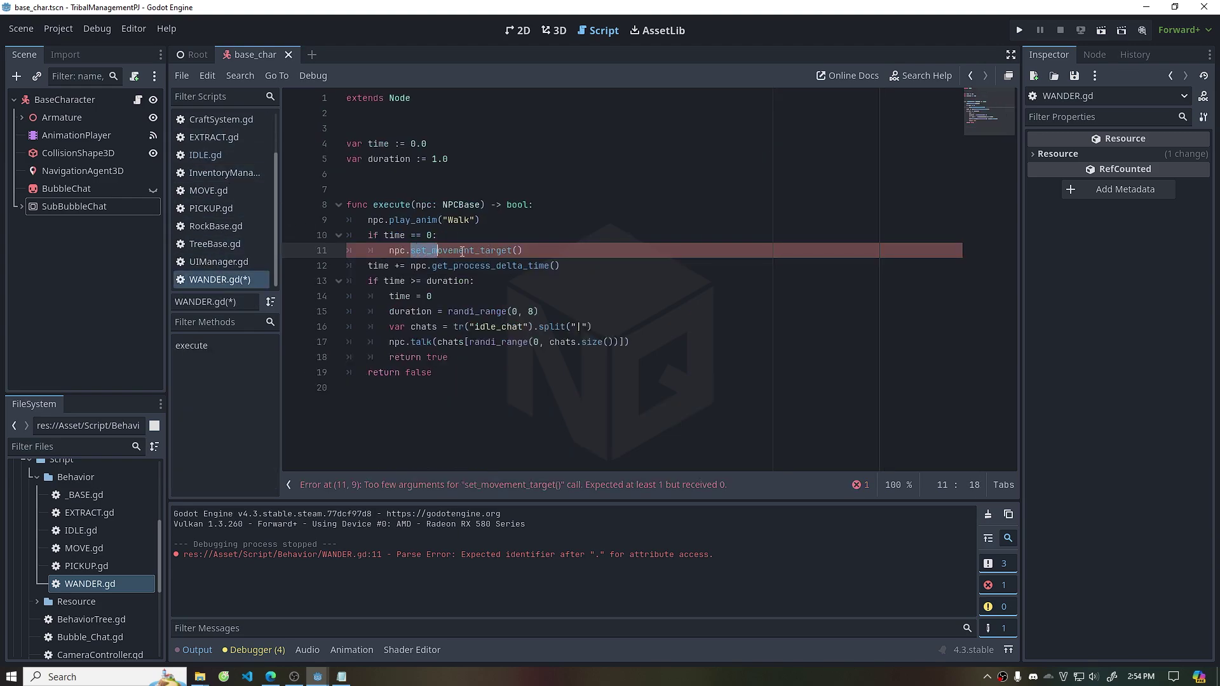
key(ctrl+v)
double_click(657, 251)
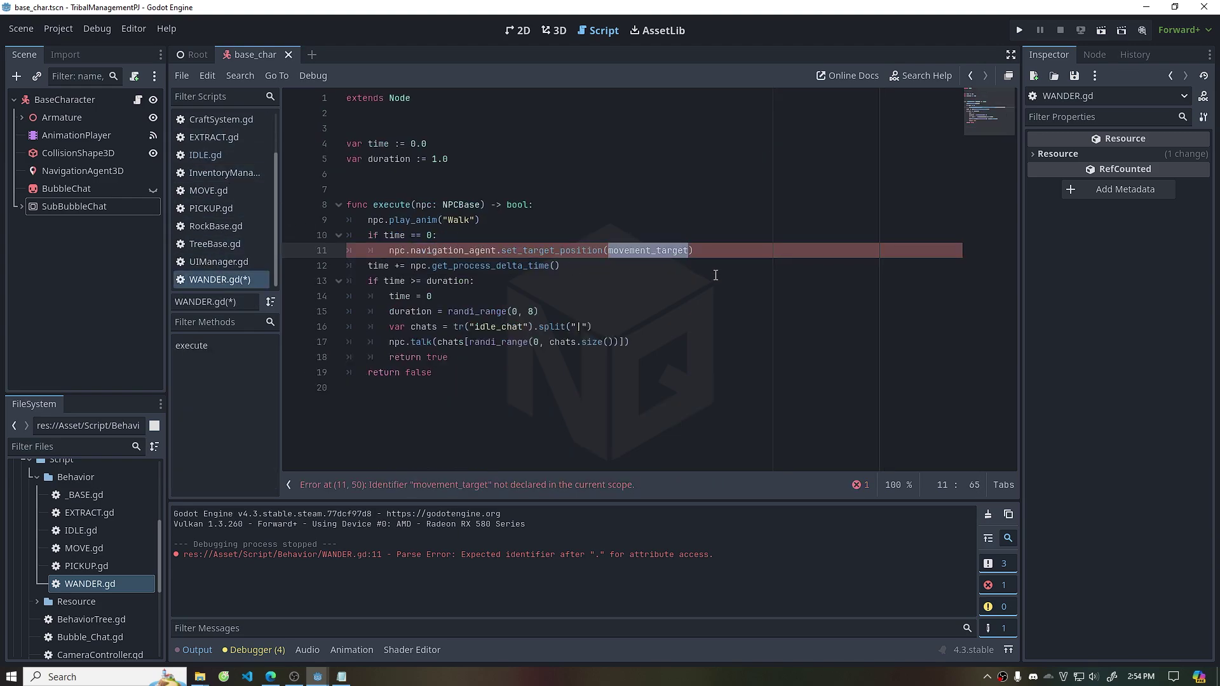
Declare var range := 10 and start var new_pos = Vector3() above the navigation call
key(ctrl+shift+Return)
text(var new)
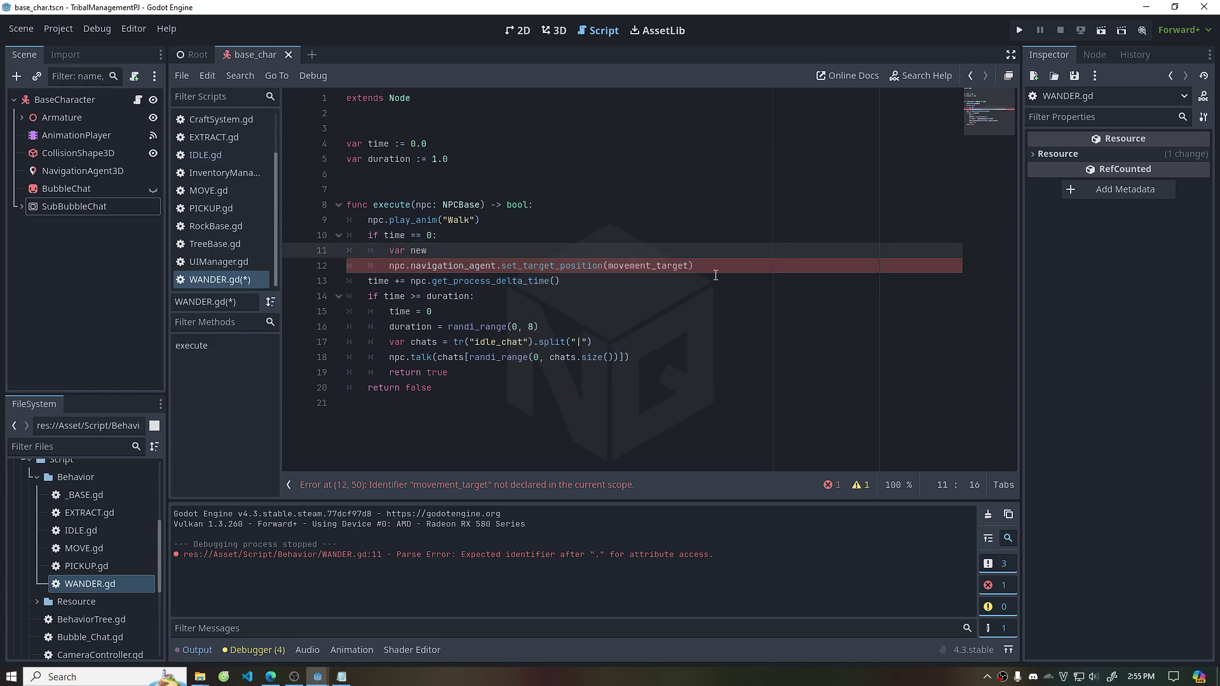
text(_pos = )
text(V)
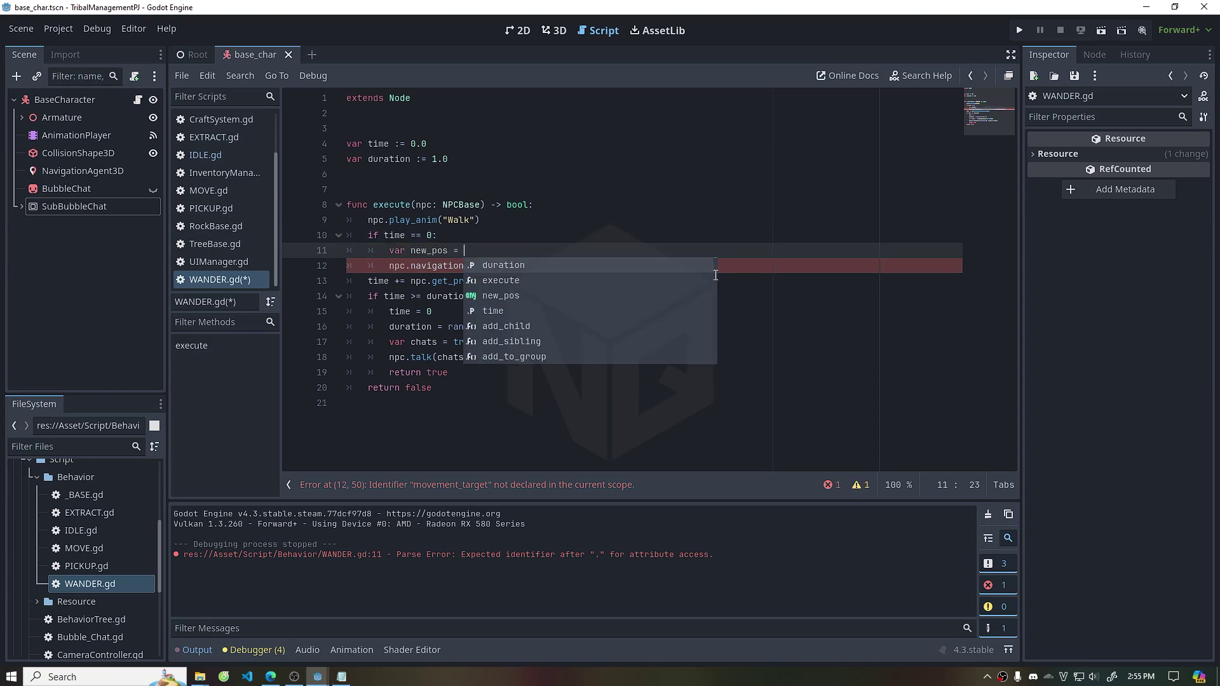
text(ec)
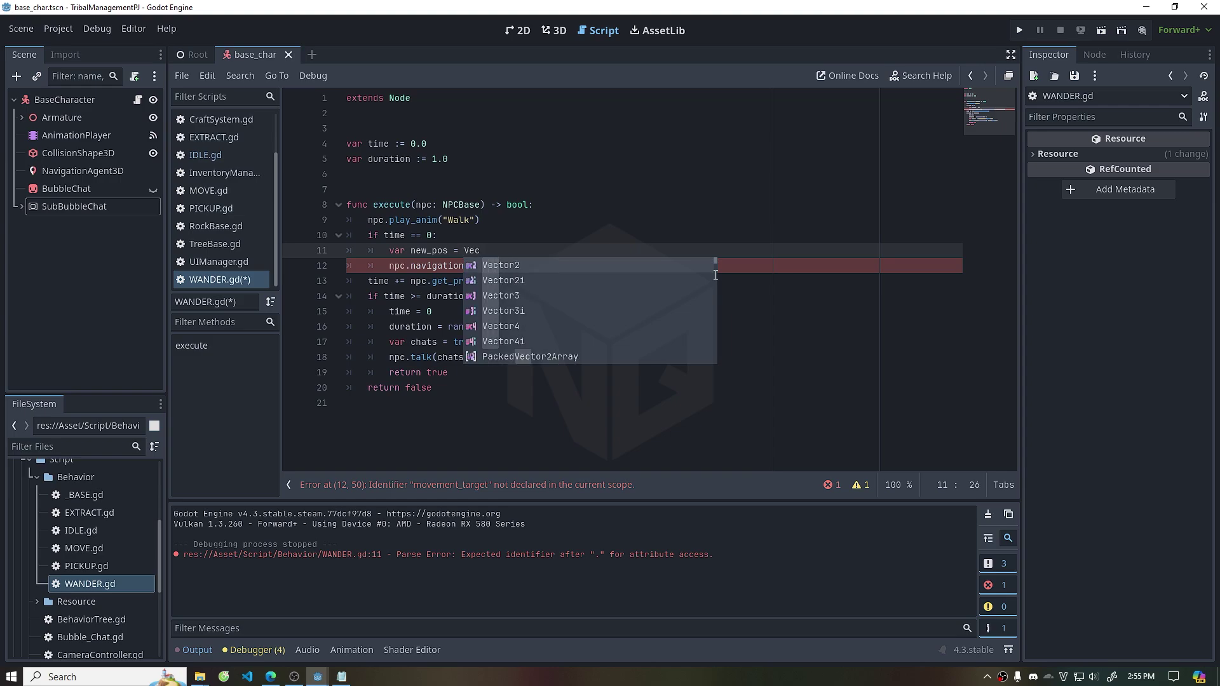
key(Down)
key(Down)
key(Return)
key(Escape)
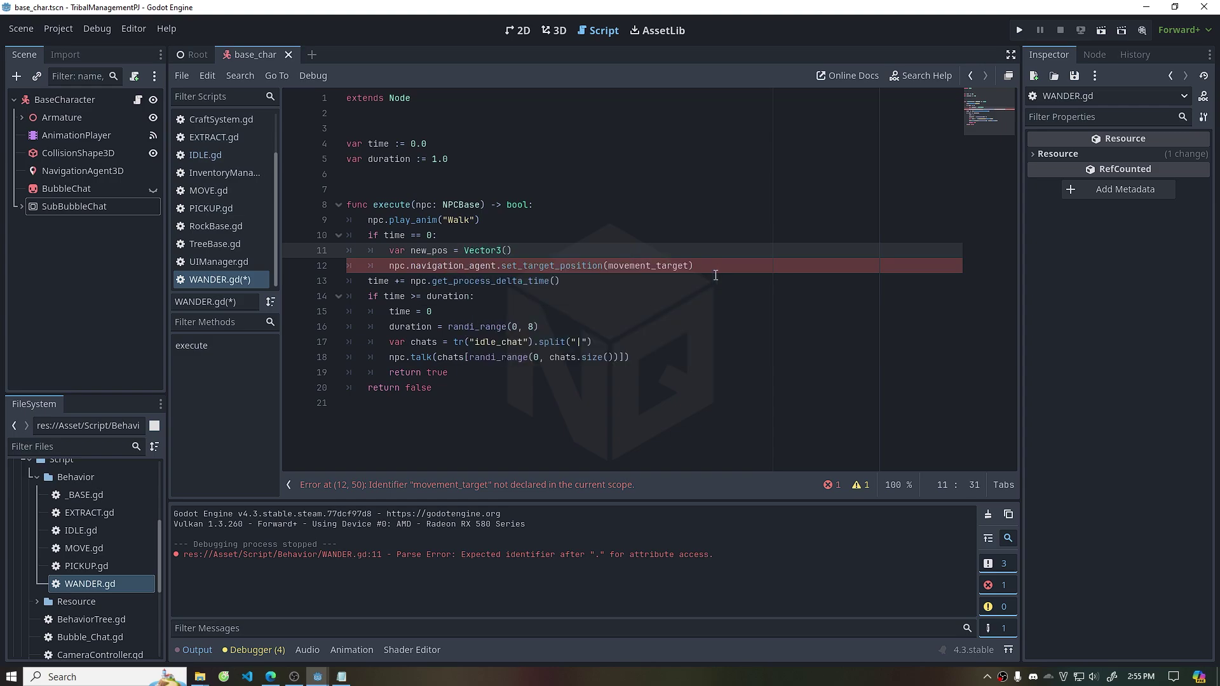
key(Up)
key(Up)
key(Up)
key(Up)
text(var)
key(Return)
key(Up)
text(ange := )
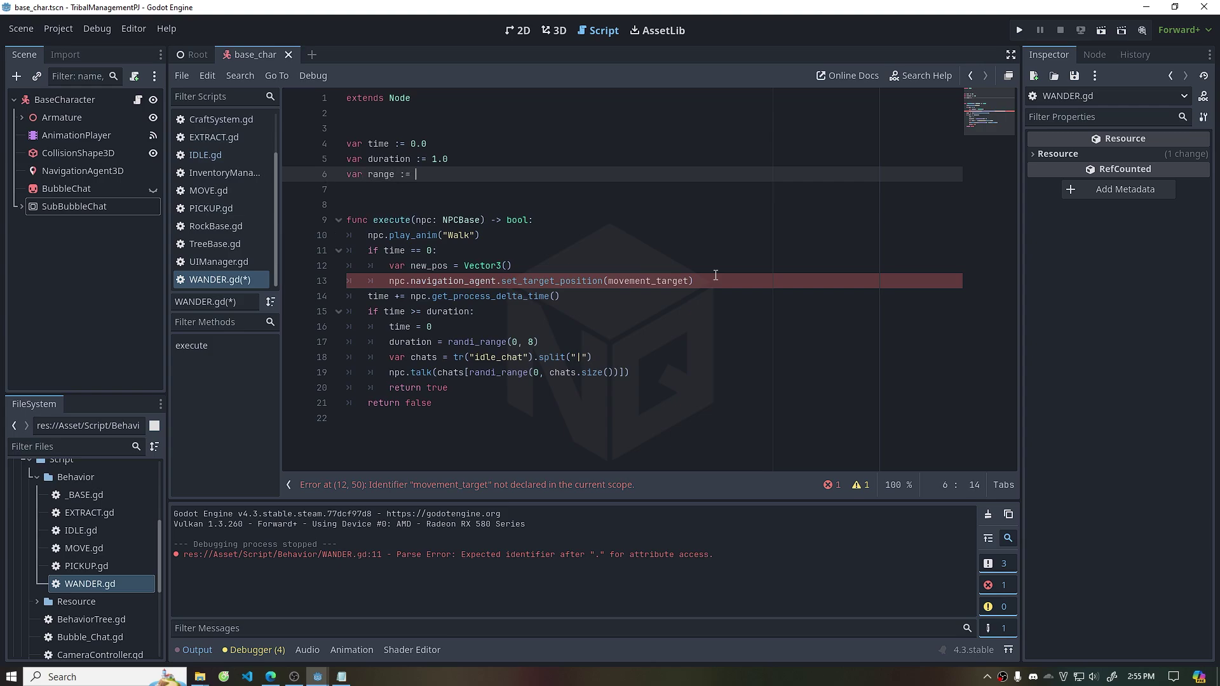
text(10)
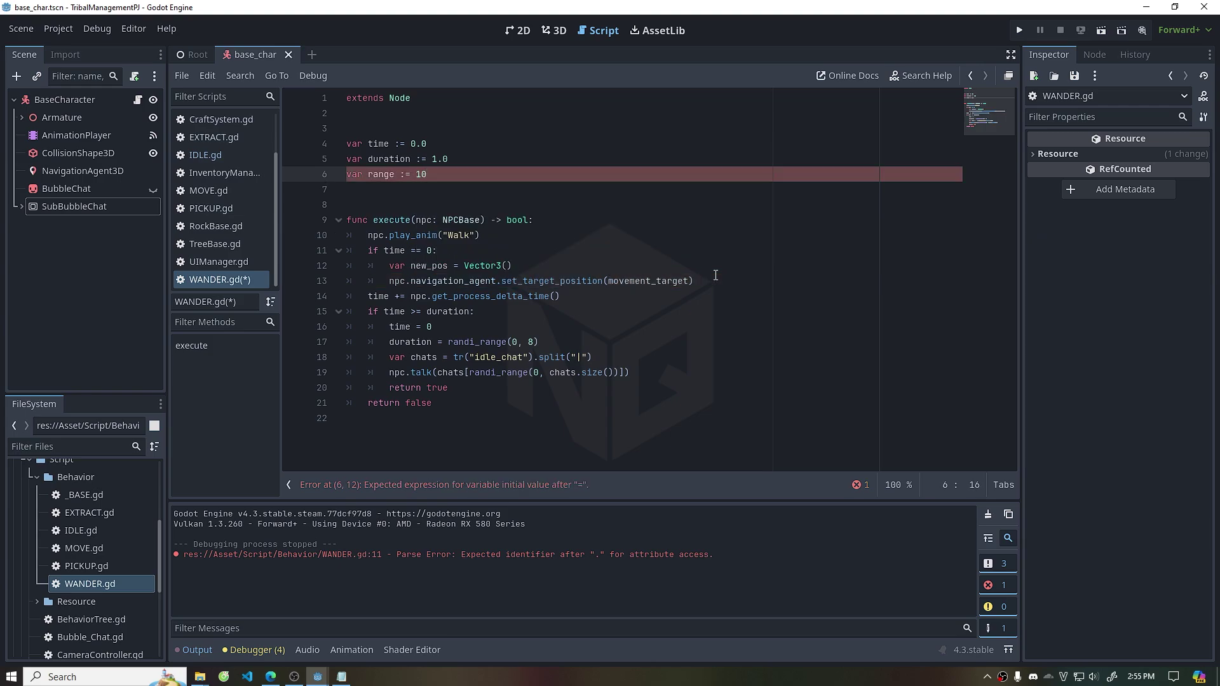
Set new_pos to Vector3(randi_range(0,range), 0, randi_range(0,range)) and pass it as the navigation target
click(517, 271)
key(Left)
text(ran)
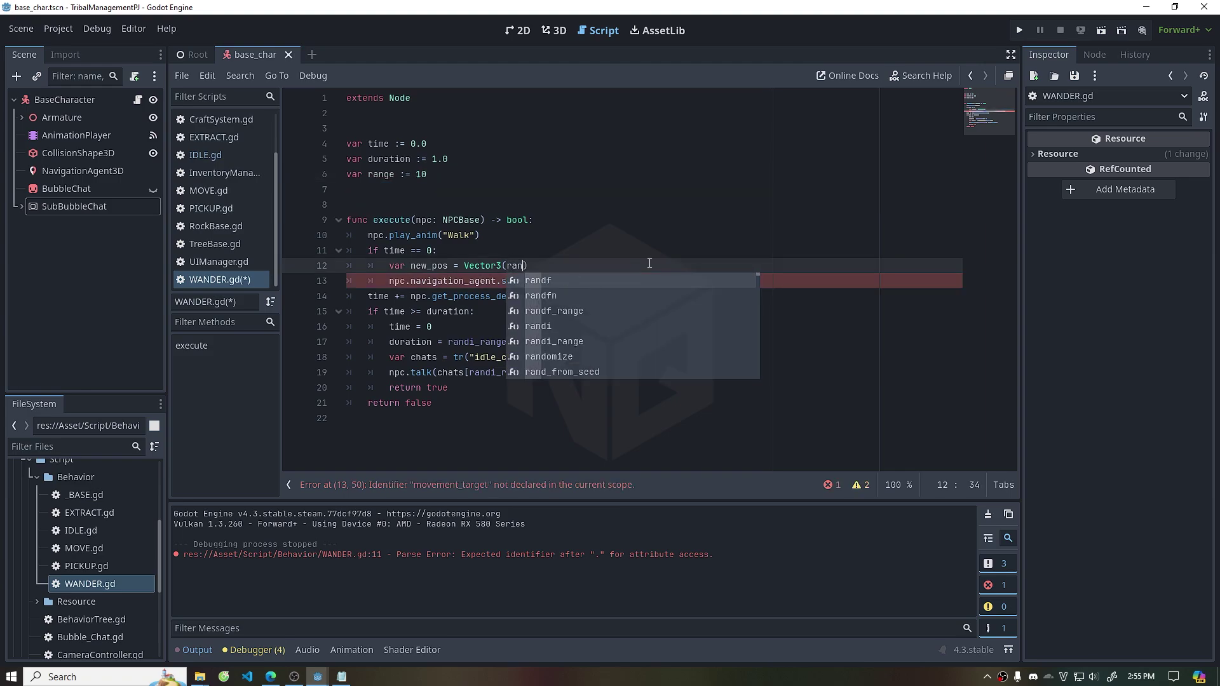
key(Down)
key(Down)
key(Down)
key(Return)
text(0)
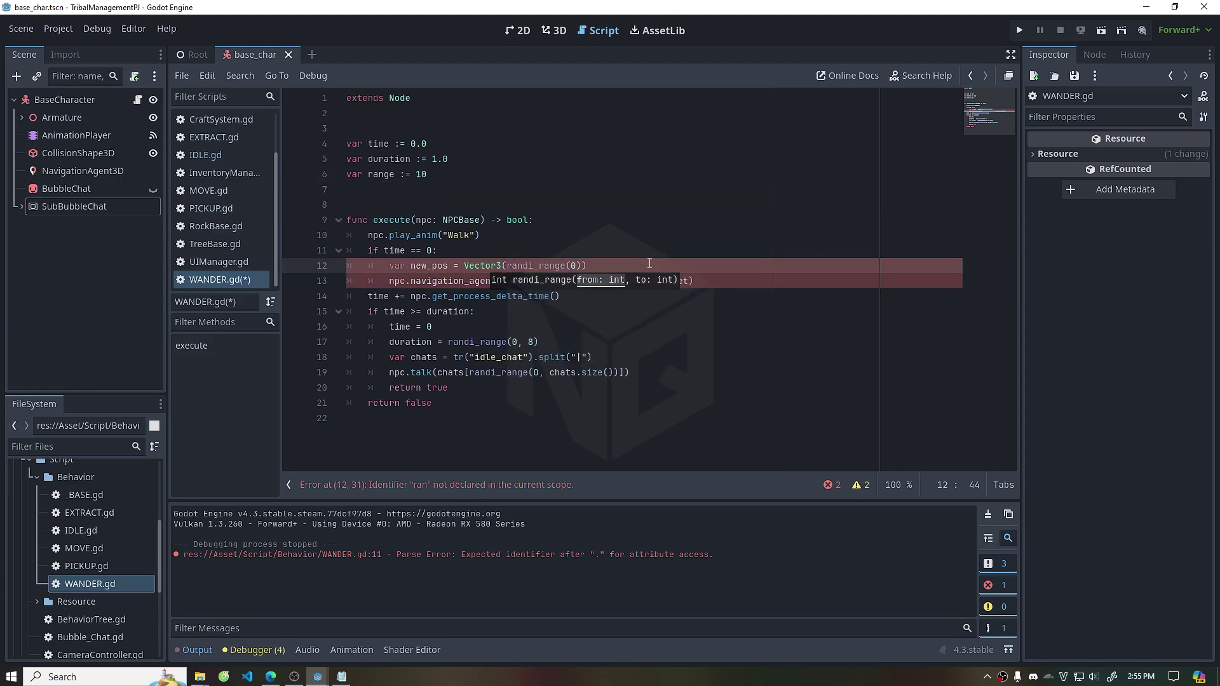
text(,range()
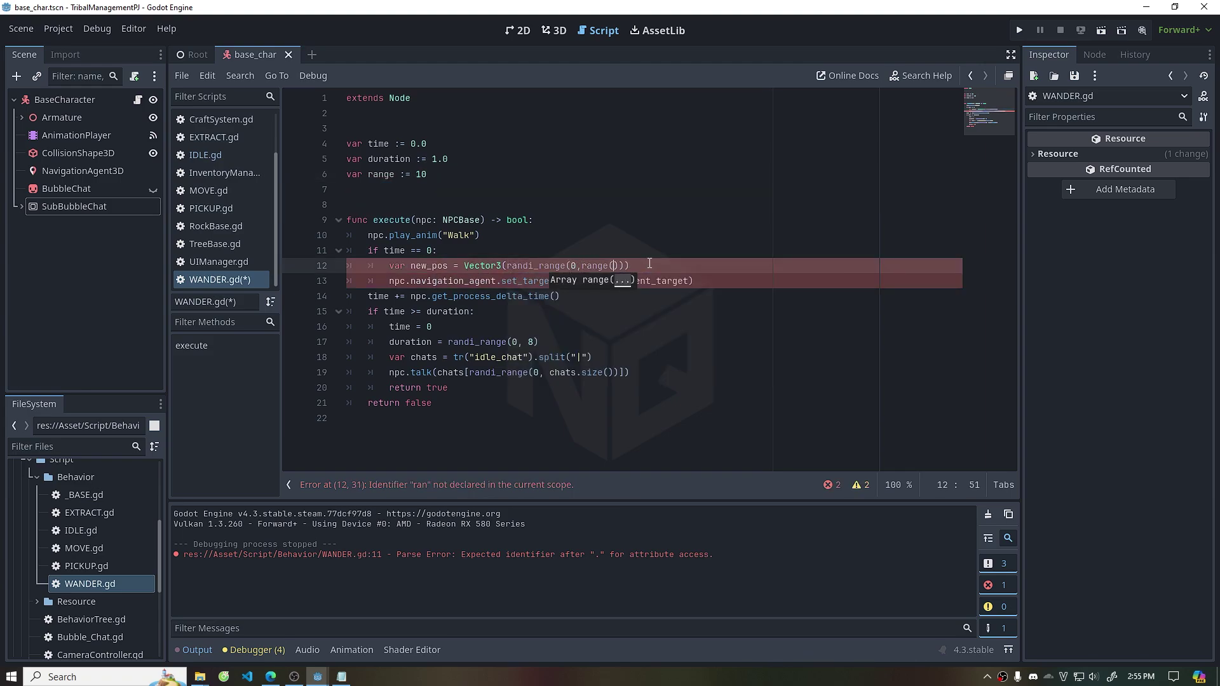
key(BackSpace)
text(, )
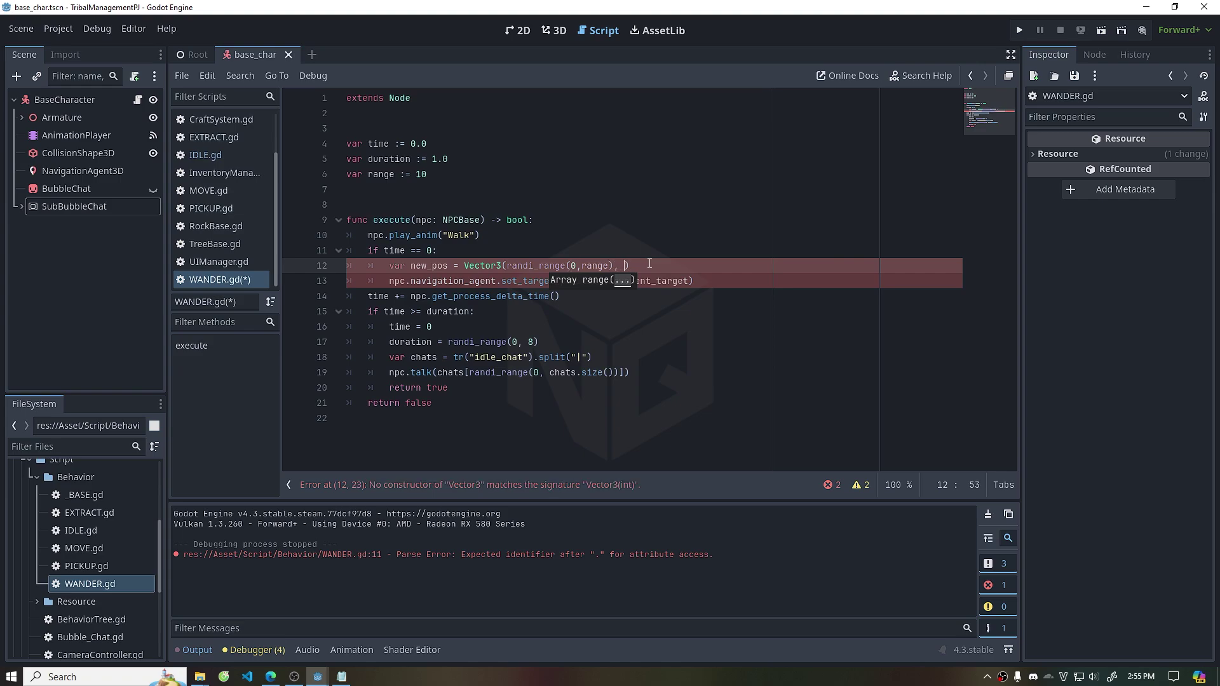
text(0,)
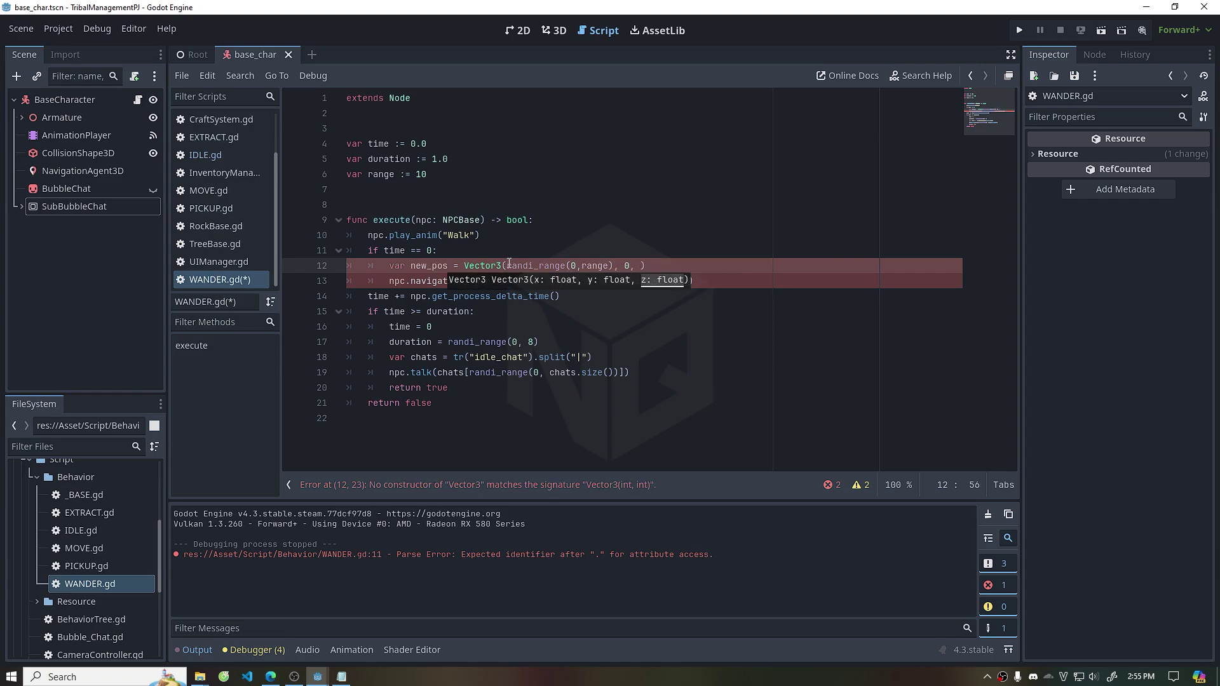
key(Escape)
text(randi_range(0,range))
double_click(430, 265)
key(ctrl+c)
double_click(649, 280)
key(ctrl+v)
Cut the npc.play_anim("Walk") line from its current position
click(689, 232)
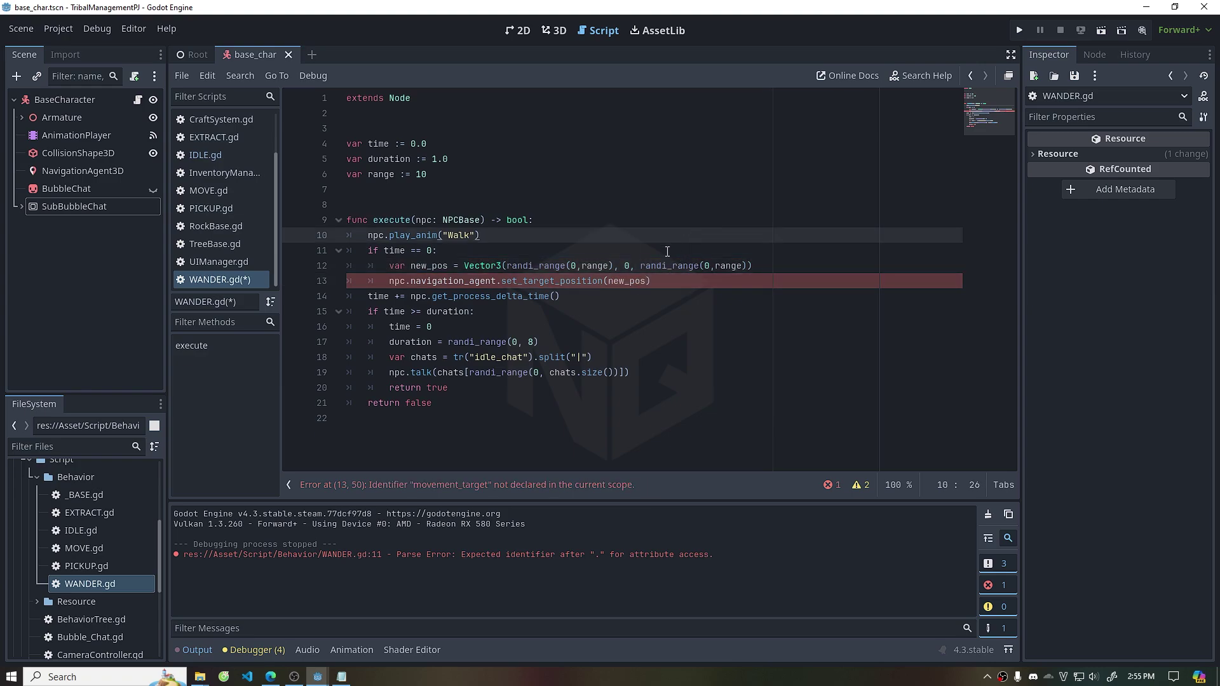
drag(540, 220, 526, 240)
key(BackSpace)
click(577, 241)
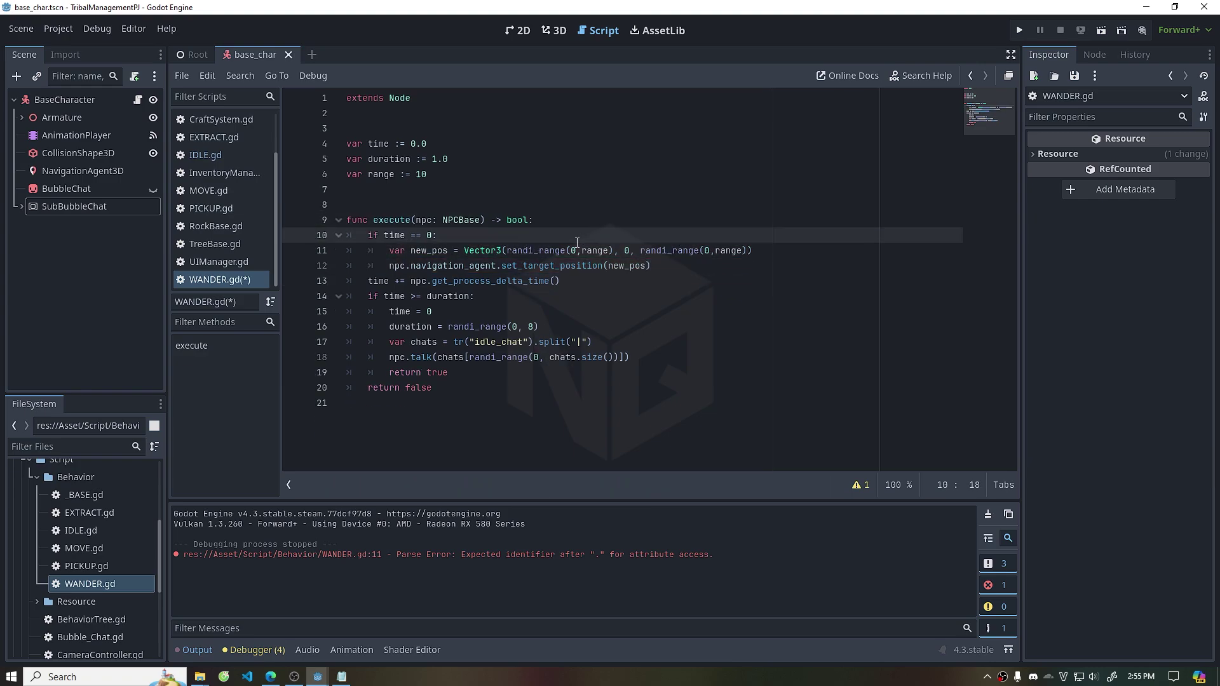
Move npc.play_anim("Walk") into the time == 0 block below the navigation call
key(Down)
key(Down)
key(End)
key(Return)
key(ctrl+v)
click(748, 275)
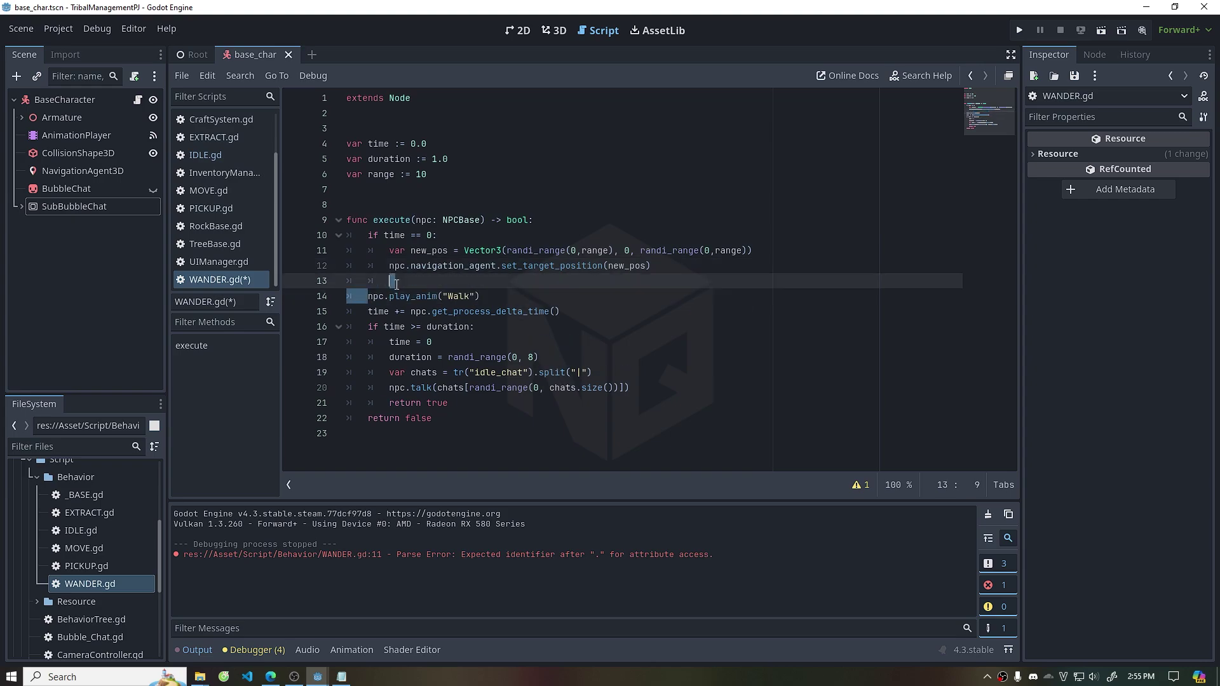
key(Delete)
click(684, 195)
Change both randi_range calls in new_pos to randi_range(-range, range)
click(576, 251)
key(BackSpace)
text(-range)
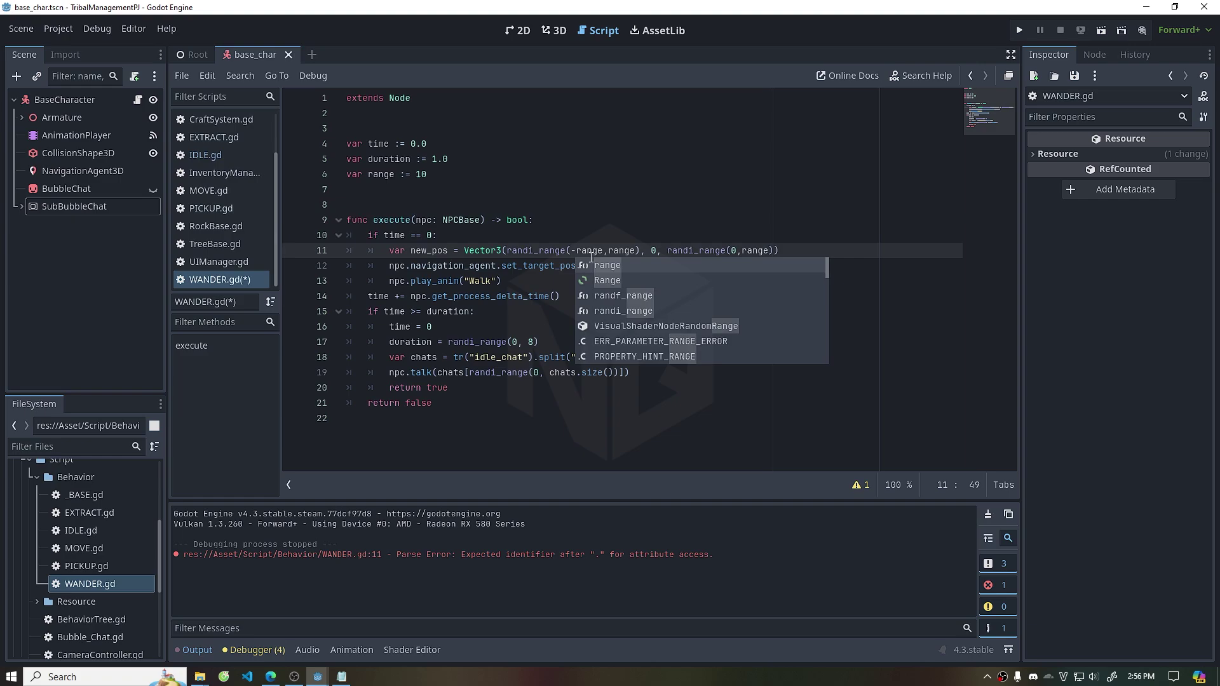
click(591, 250)
drag(732, 250, 774, 249)
key(ctrl+v)
Delete the chats and npc.talk lines from WANDER.gd
key(Down)
key(Down)
key(Down)
drag(468, 278, 413, 266)
click(450, 387)
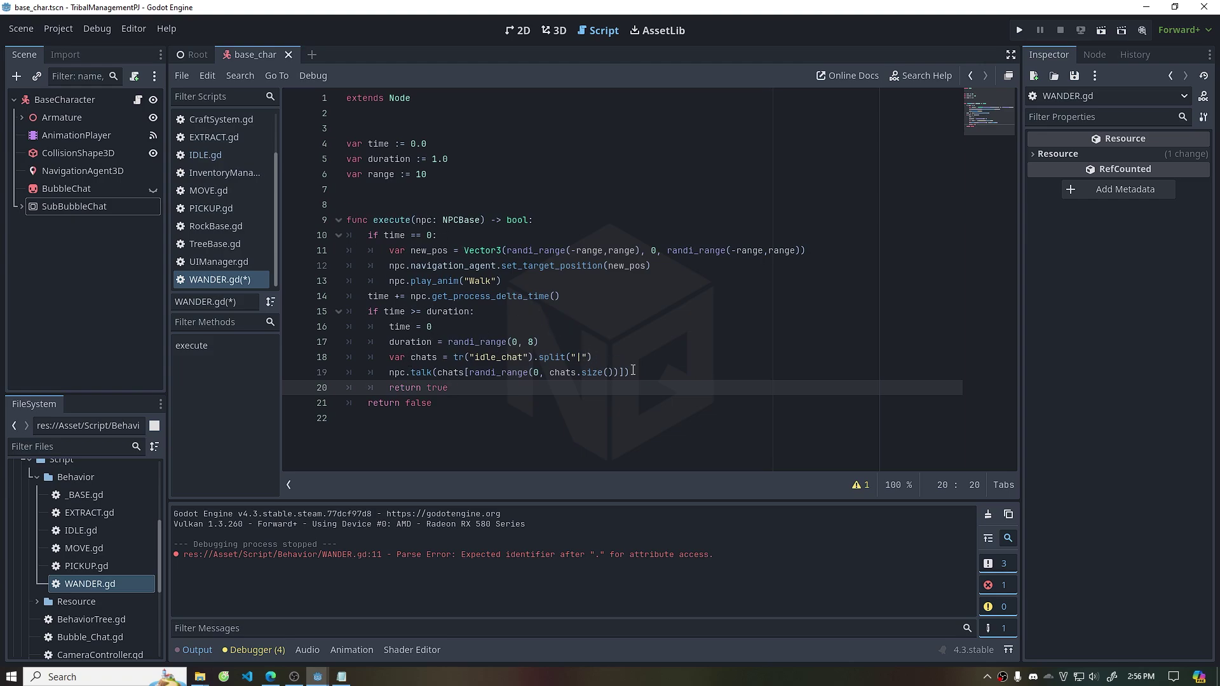
drag(633, 370, 642, 346)
key(BackSpace)
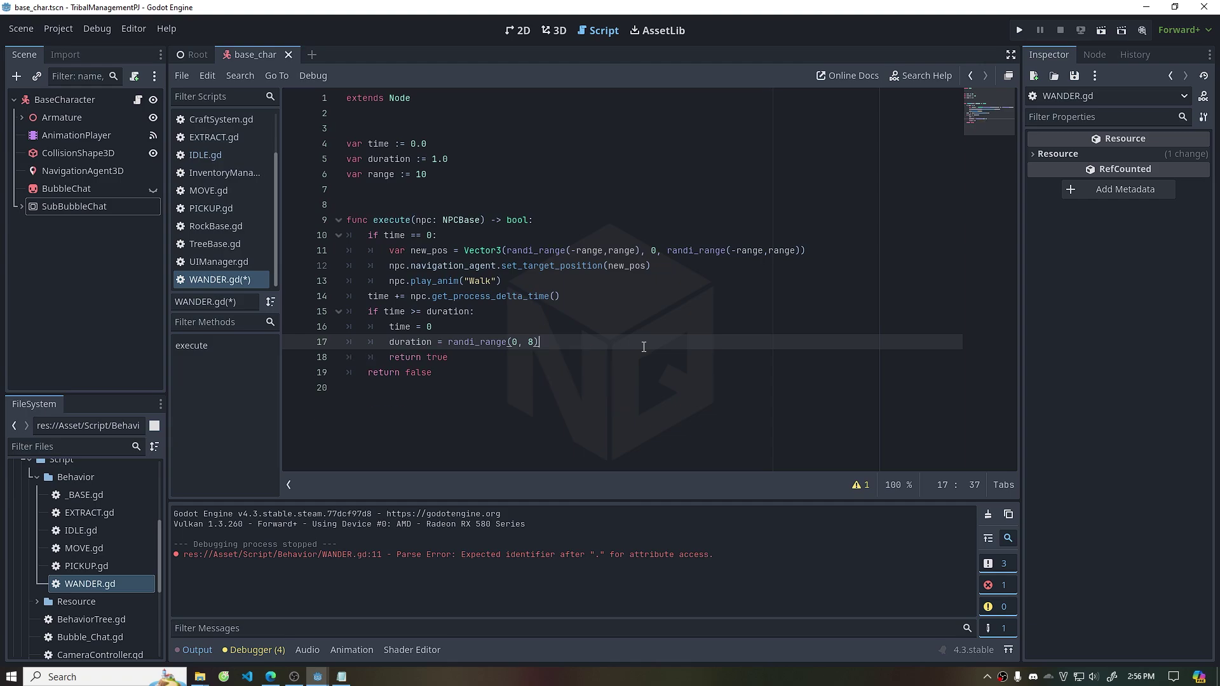
click(219, 155)
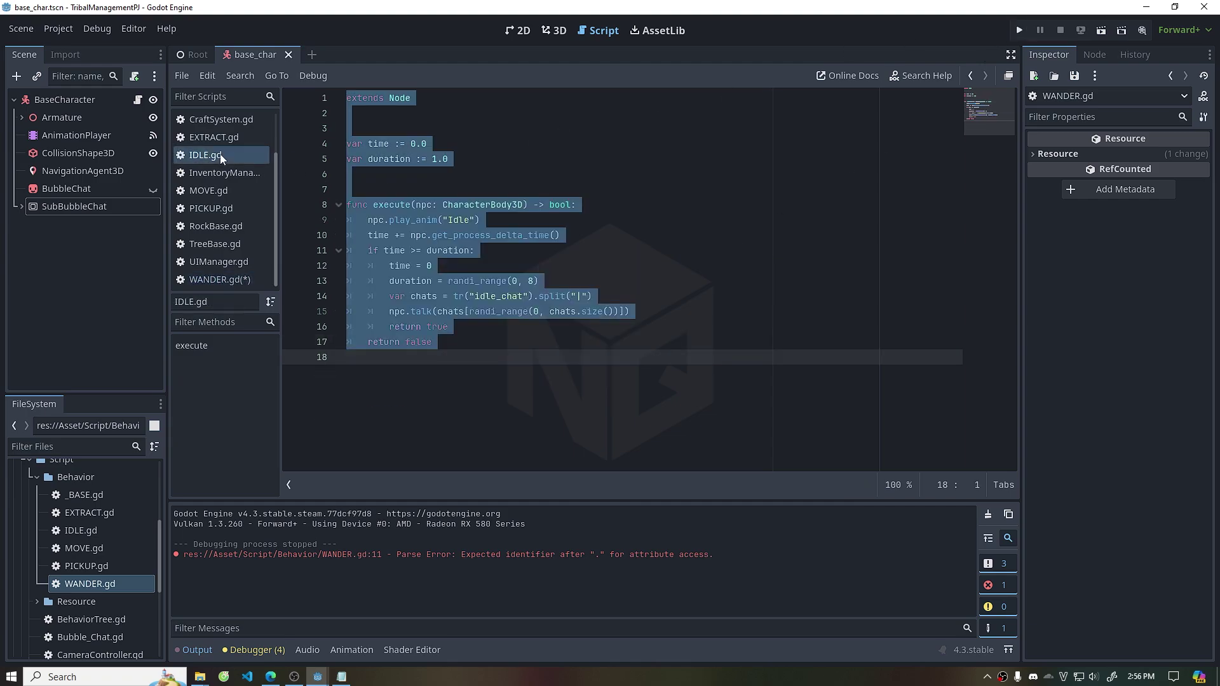
scroll(229, 190, up, 3)
Turn b_idle in BehaviorTree.gd into a multi-line list starting with the IDLE load call
click(220, 120)
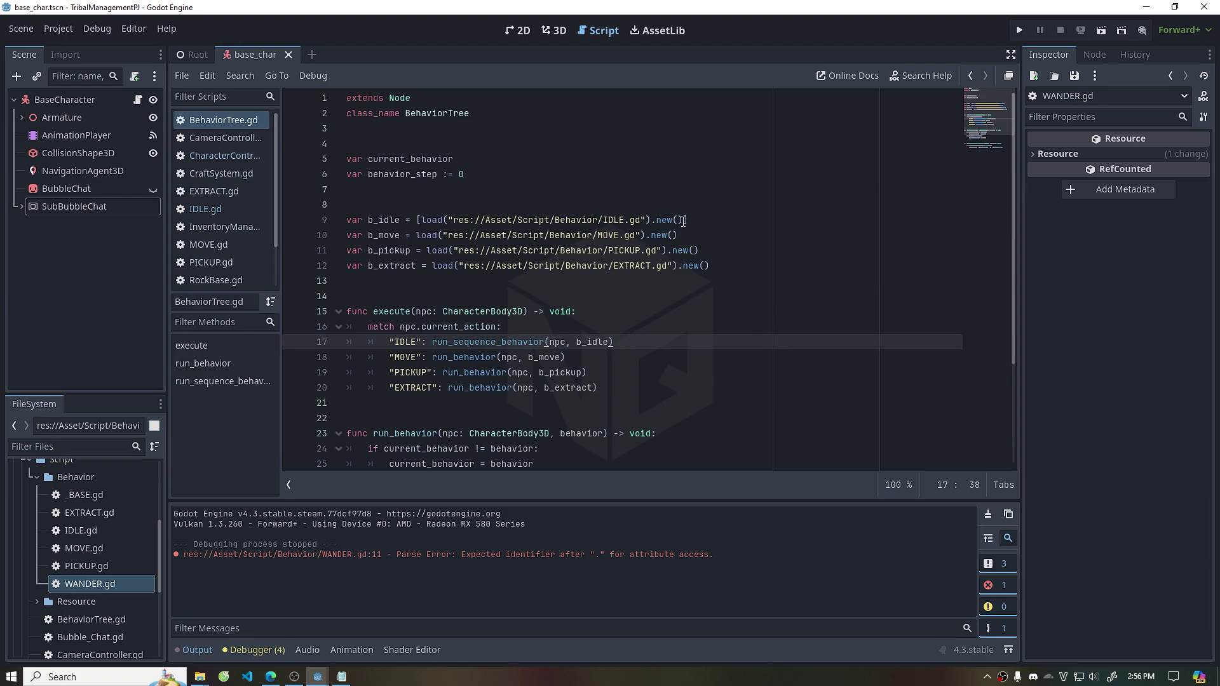
click(683, 220)
text(,)
key(Return)
key(Tab)
key(Tab)
key(Tab)
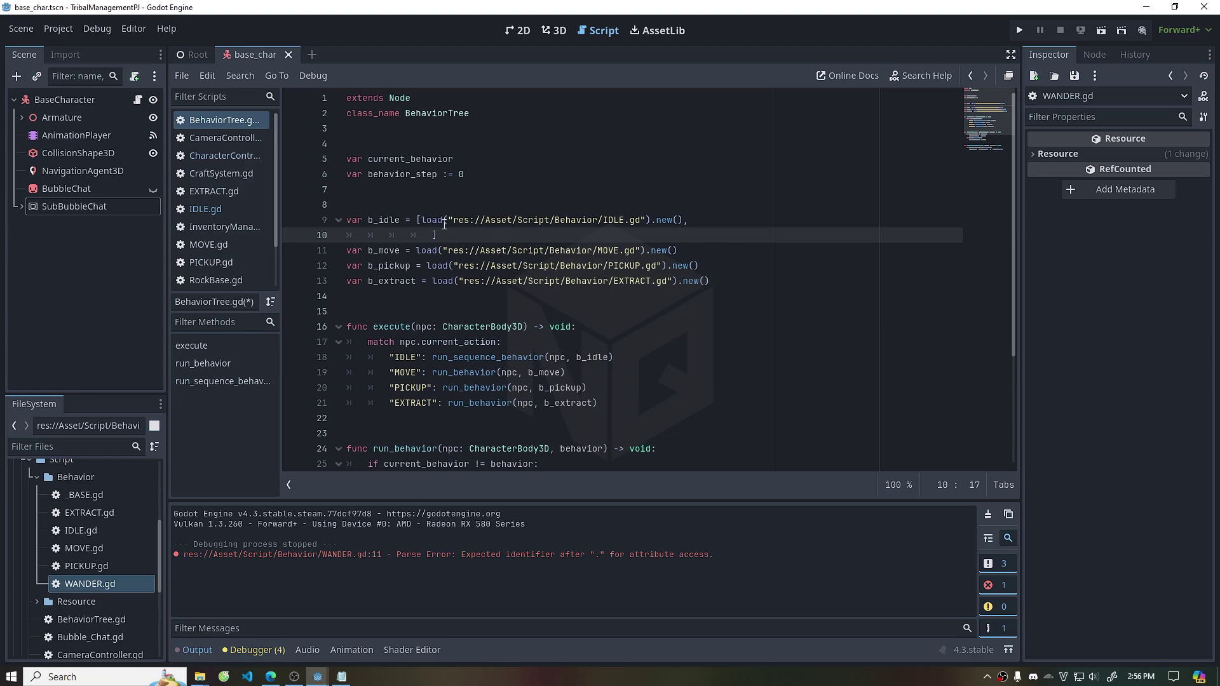
click(423, 220)
key(Tab)
key(Down)
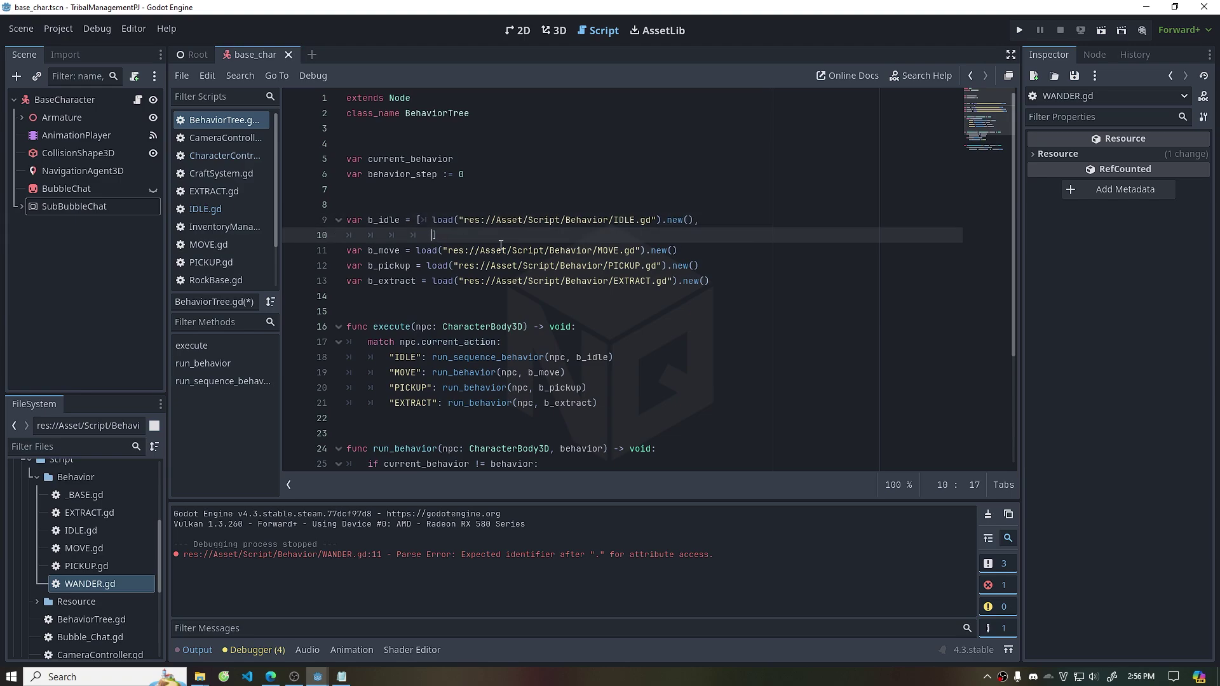
Add load("WANDER.gd").new() as the second b_idle entry and run the game with F5
drag(433, 220, 694, 220)
key(ctrl+c)
click(434, 235)
key(ctrl+v)
double_click(625, 235)
text(WAN)
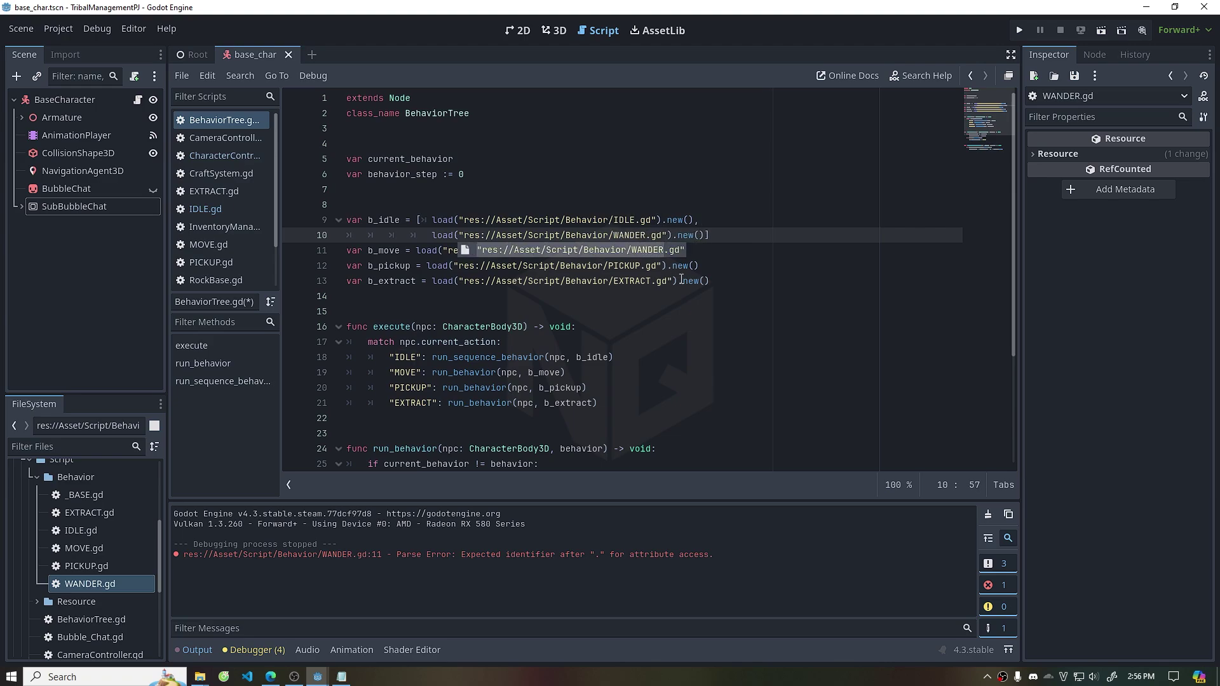
key(Return)
key(Up)
key(Up)
key(F5)
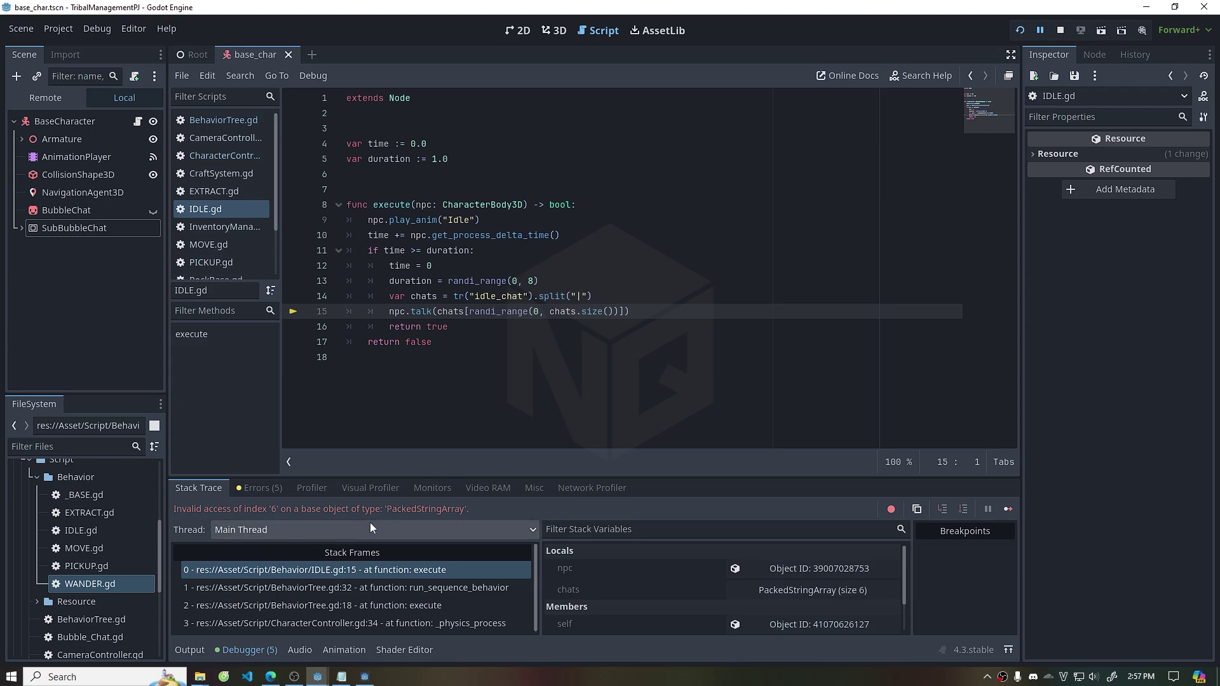
Change IDLE.gd line 15 to randi_range(0, chats.size()-1), then test-run and stop the game
click(615, 311)
text(-1)
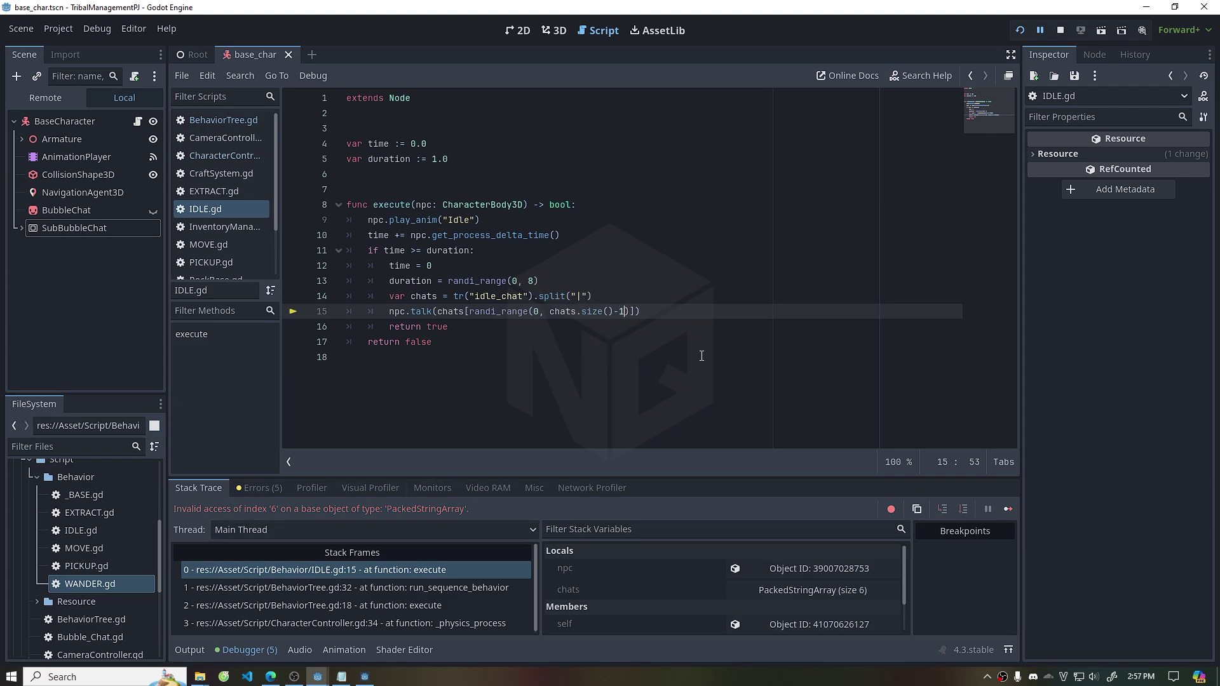
key(F5)
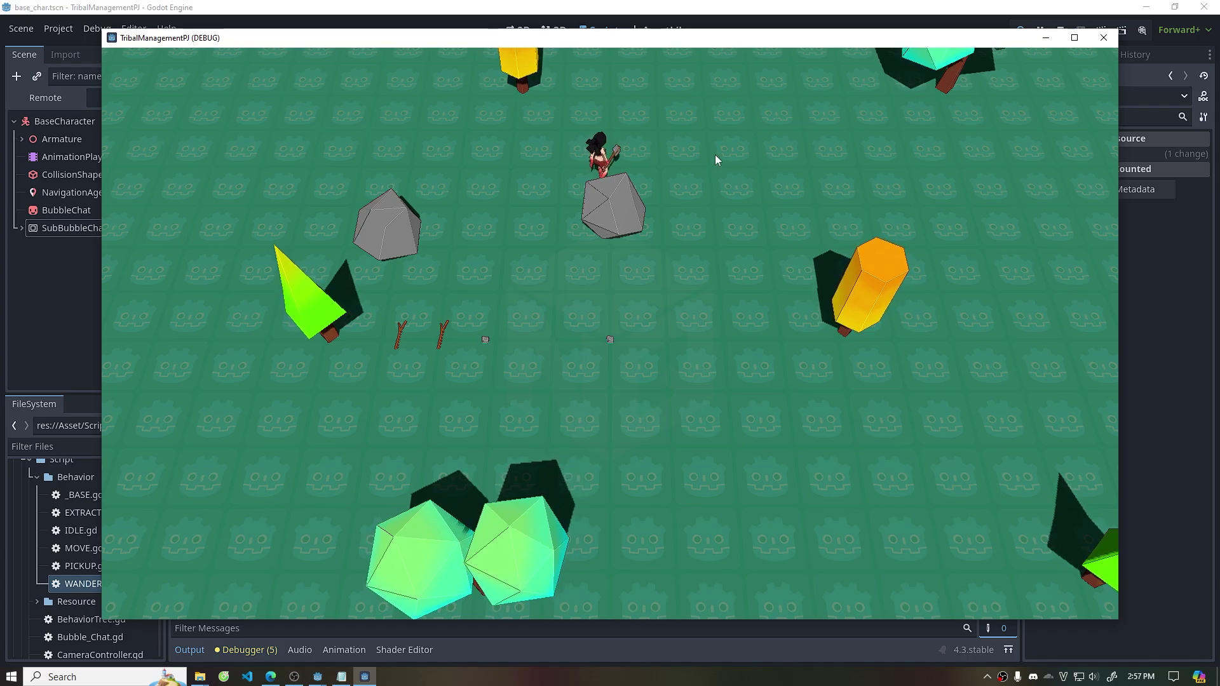
click(1103, 38)
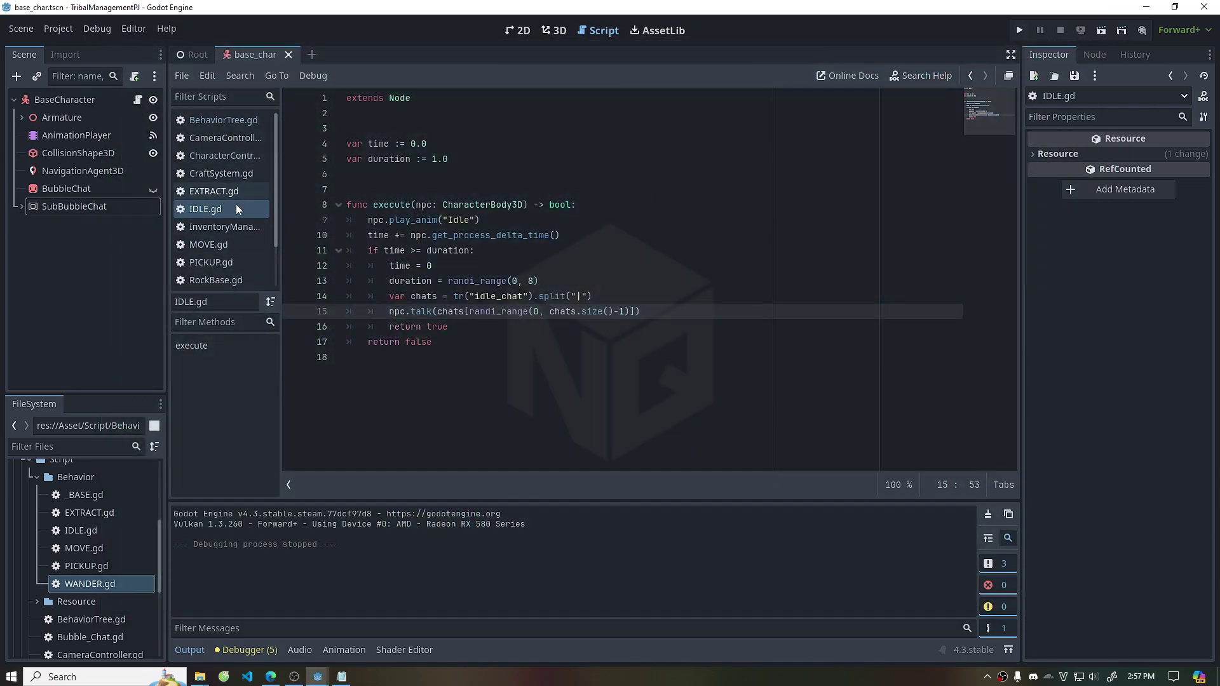
Copy npc.play_anim("Walk") in WANDER.gd onto a new line under the duration check
scroll(232, 210, down, 1)
click(222, 279)
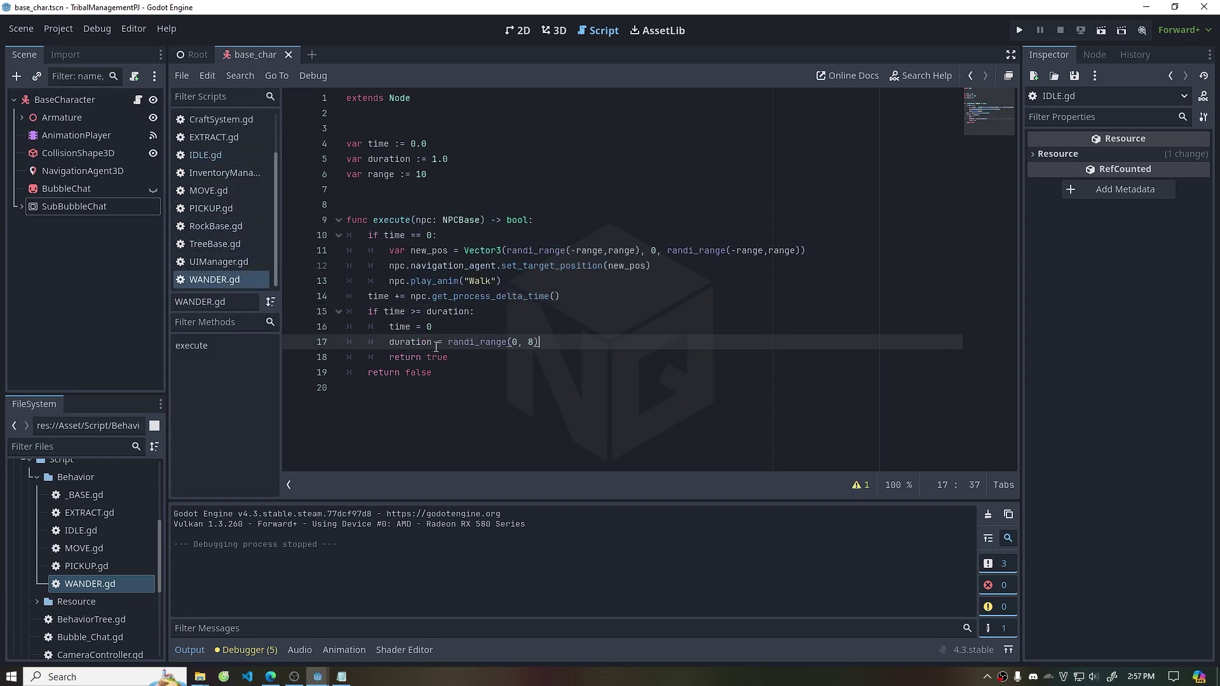
drag(391, 280, 502, 280)
key(ctrl+c)
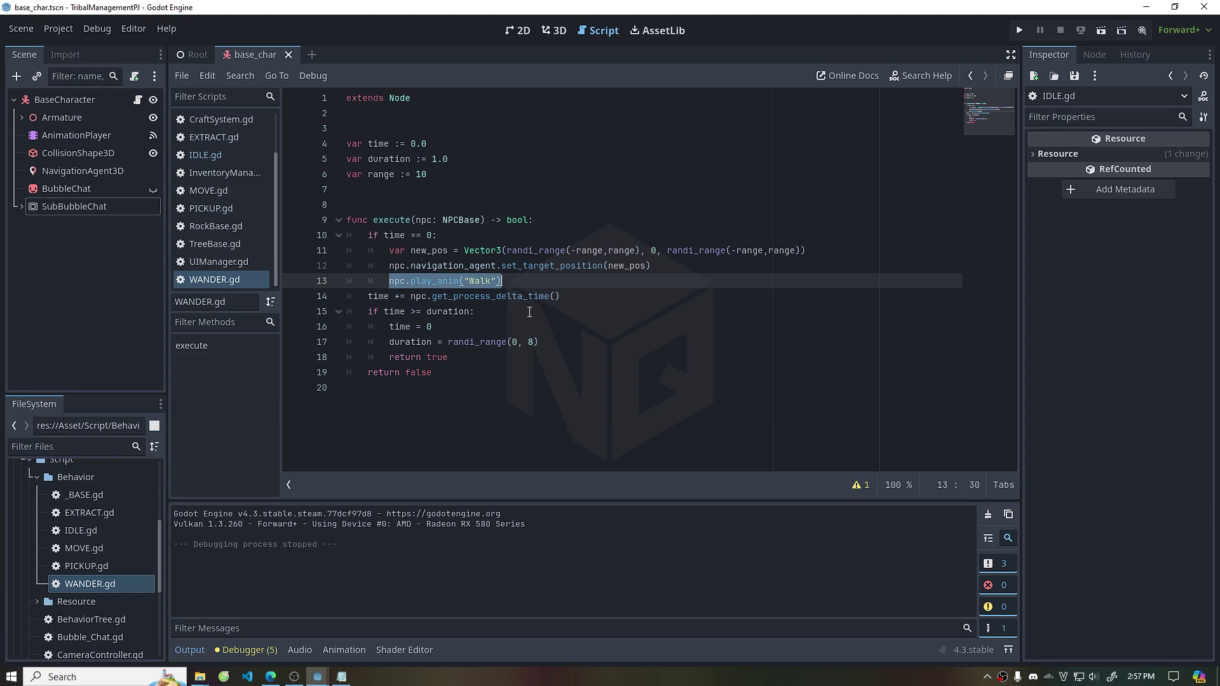
click(542, 312)
key(Return)
key(ctrl+v)
Change the pasted animation name from Walk to "Idle" and save WANDER.gd
key(Left)
key(Left)
key(Left)
key(ctrl+shift+Right)
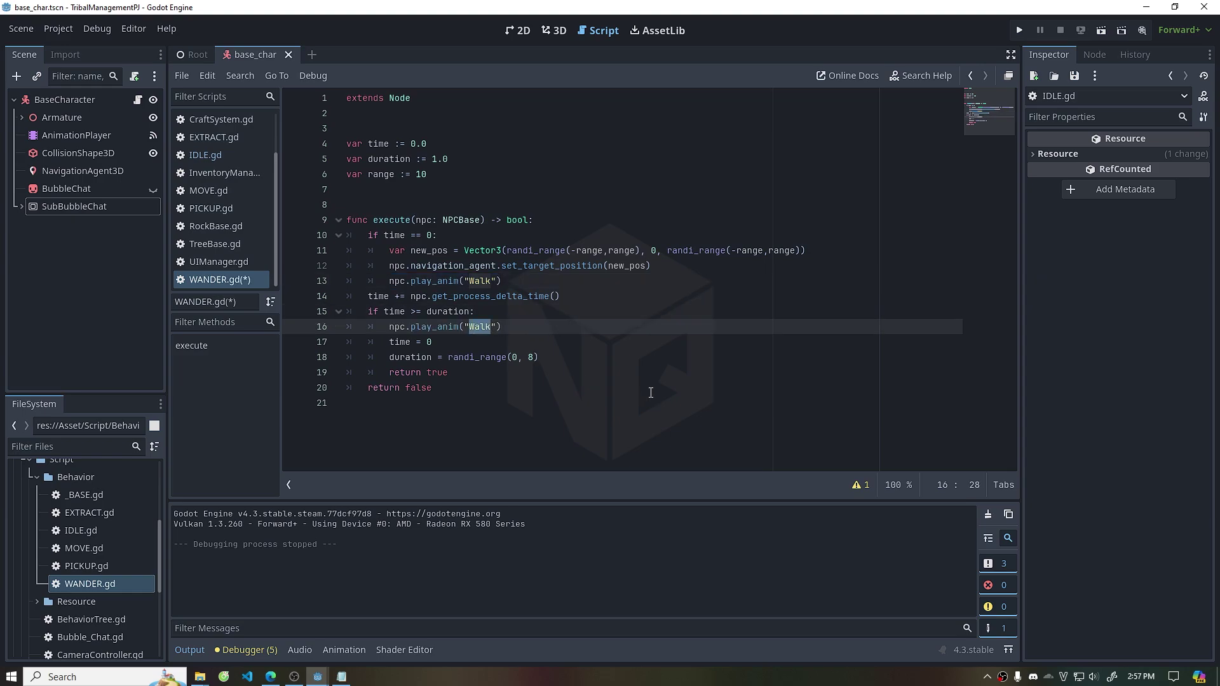
text(Idle)
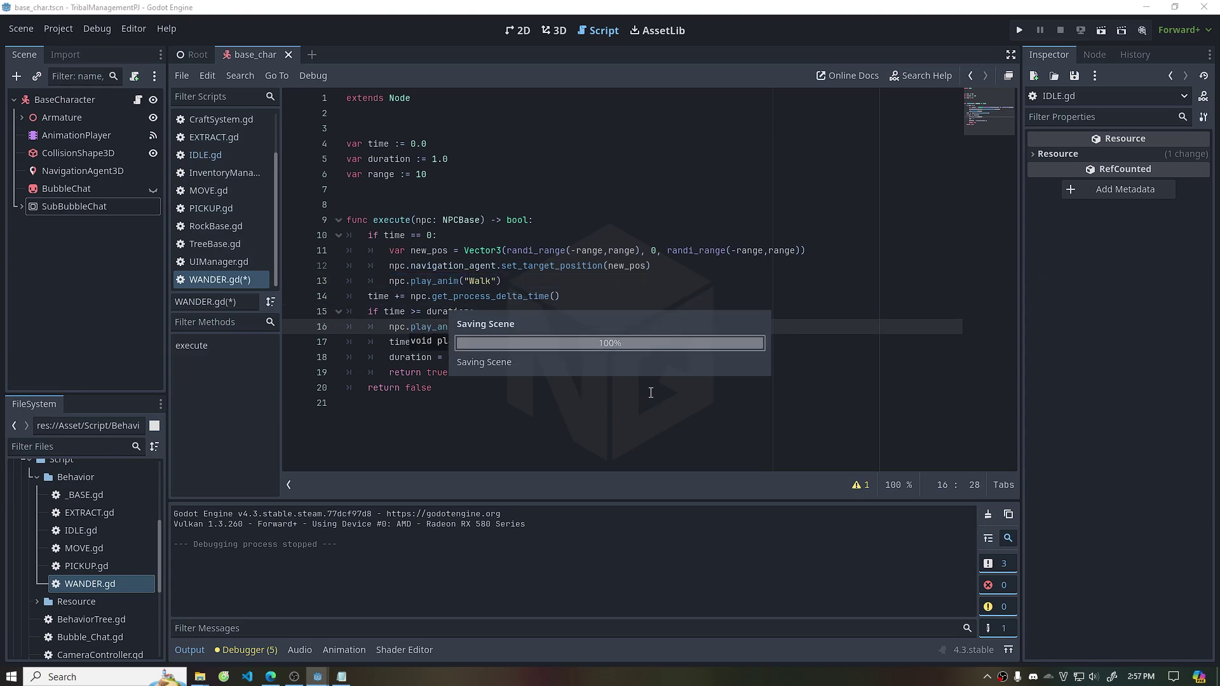
key(ctrl+s)
key(Up)
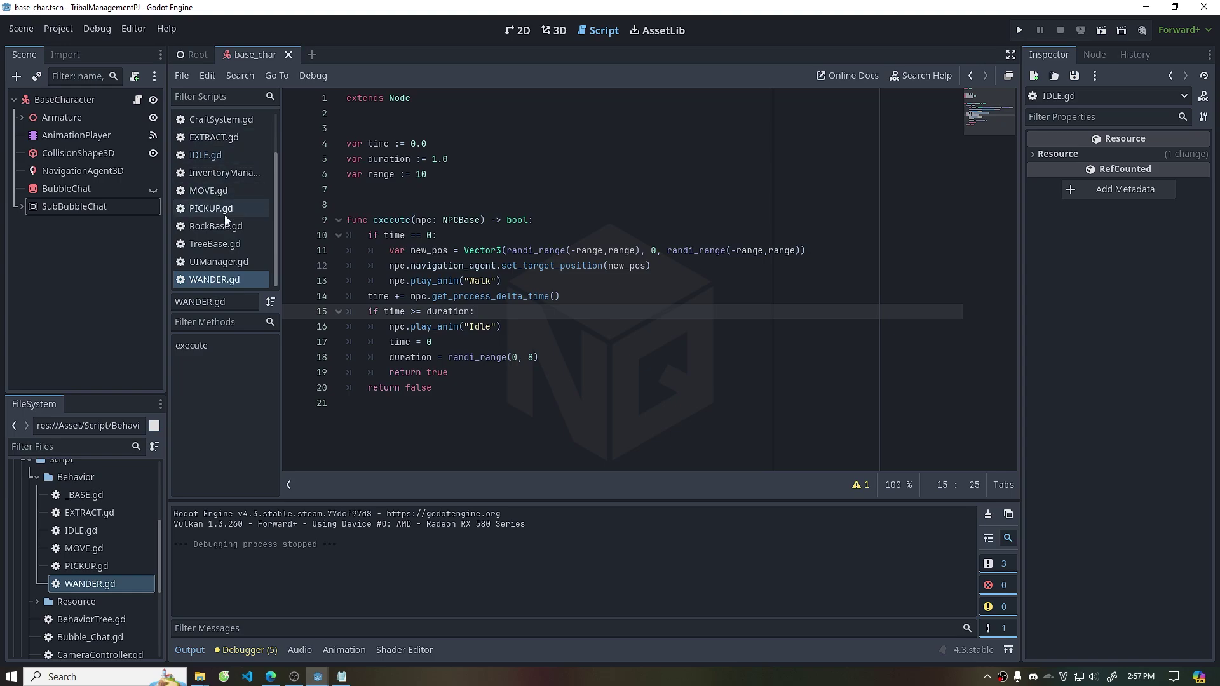
scroll(224, 215, up, 3)
click(223, 157)
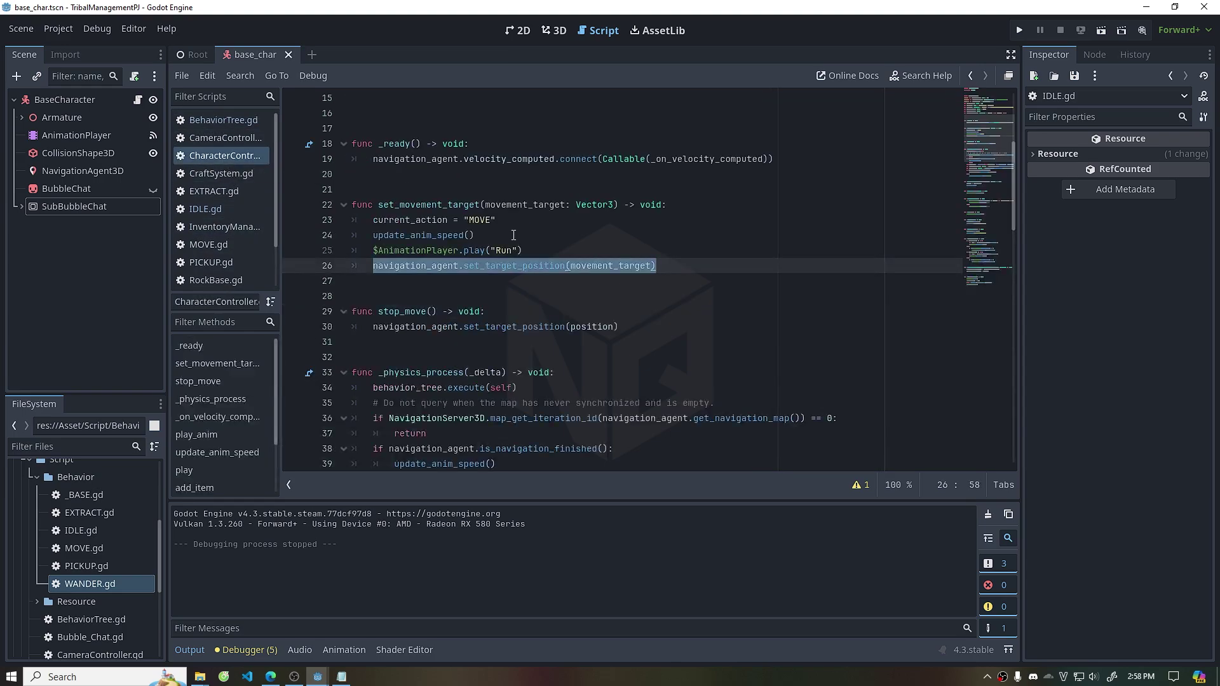
Start a new elif branch after the Attack branch in update_anim_speed
scroll(975, 235, down, 10)
scroll(975, 266, down, 10)
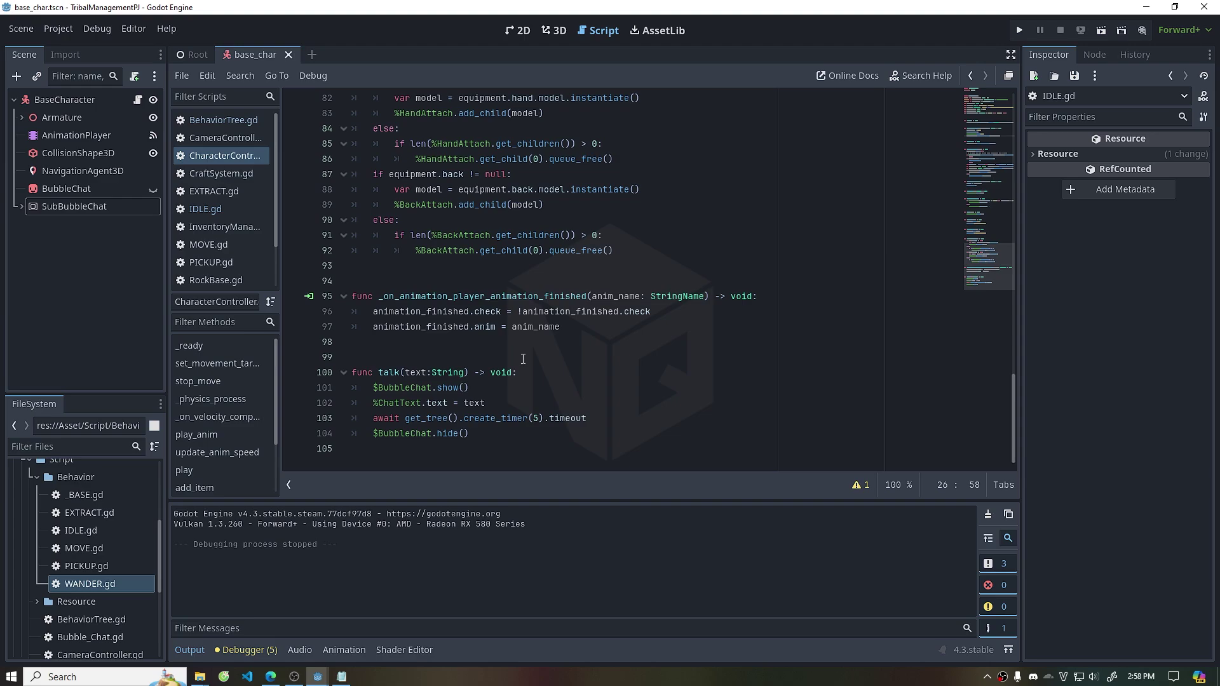
scroll(519, 362, up, 4)
scroll(259, 372, down, 1)
scroll(210, 413, down, 3)
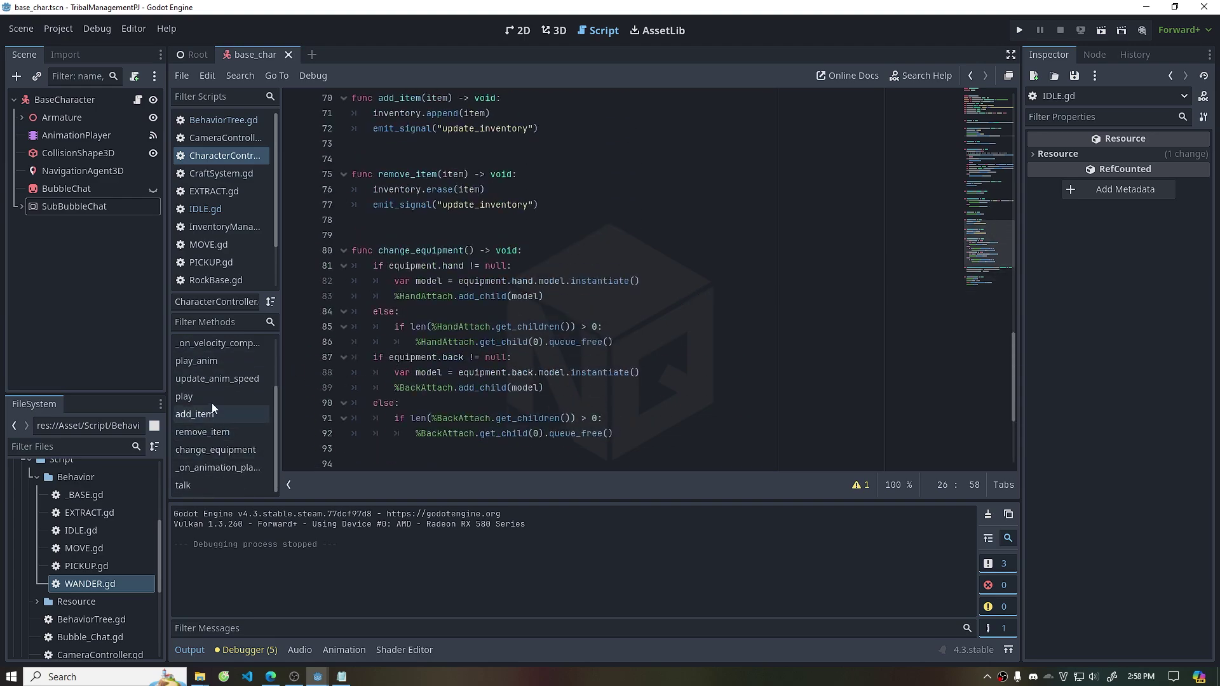
click(211, 380)
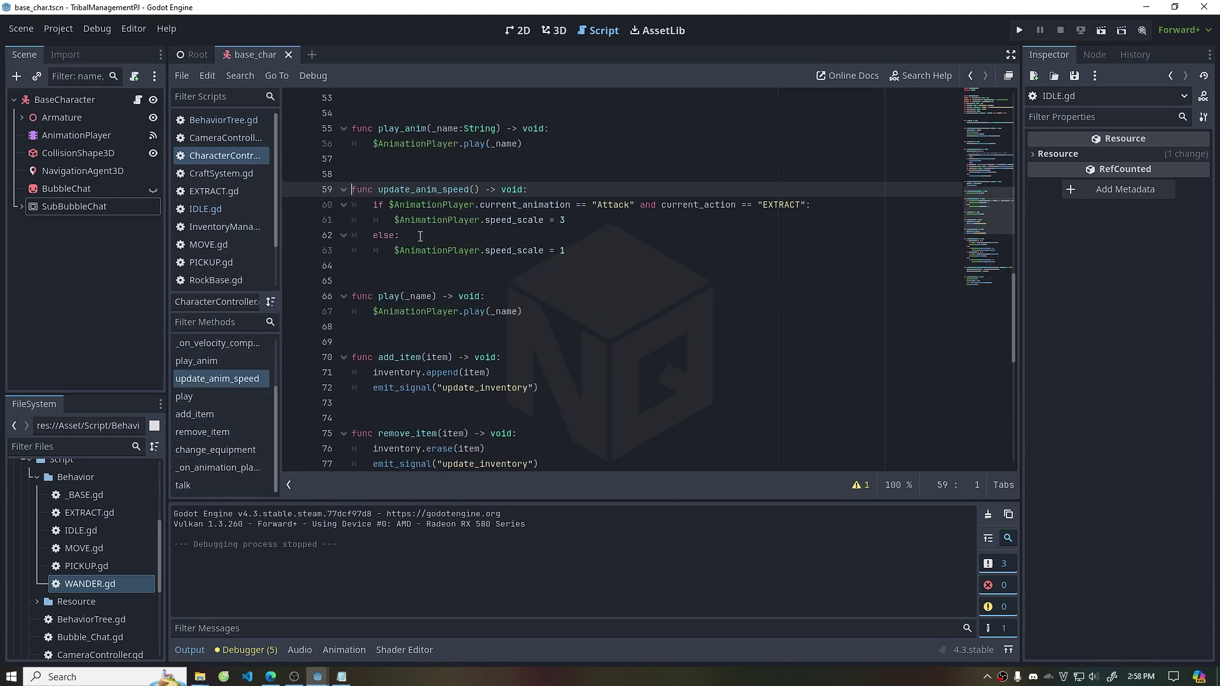
click(819, 204)
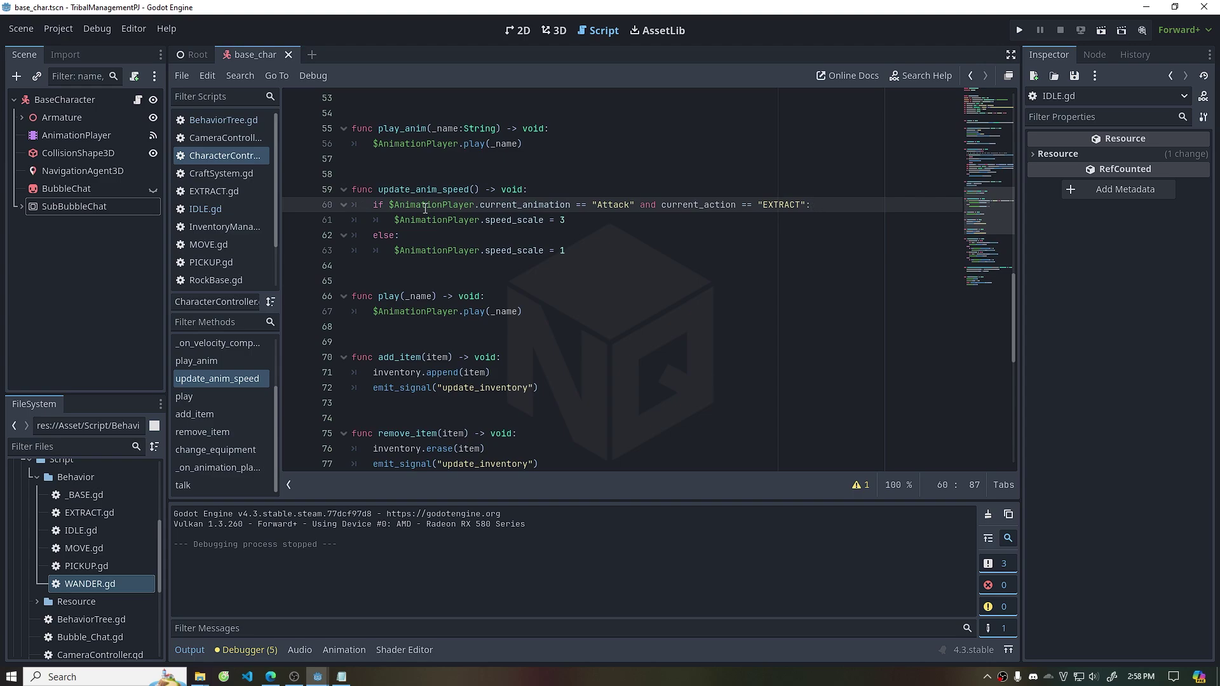
click(578, 214)
key(Return)
key(BackSpace)
text(e)
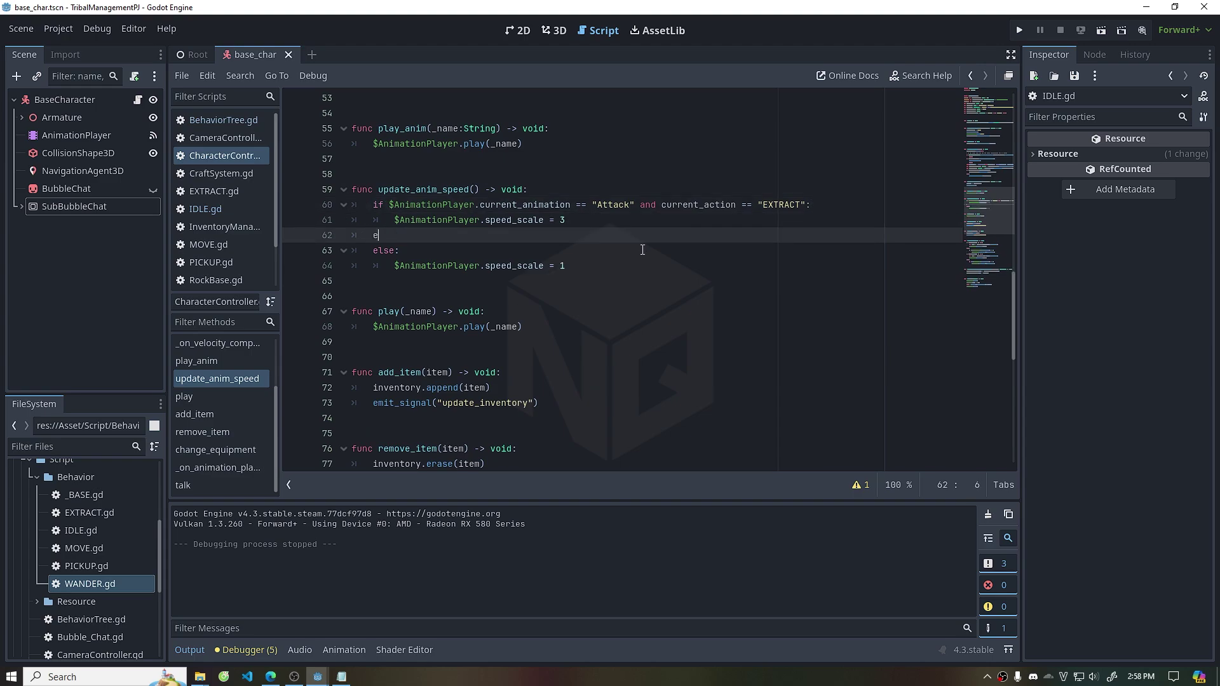
text(ls)
key(BackSpace)
text(if)
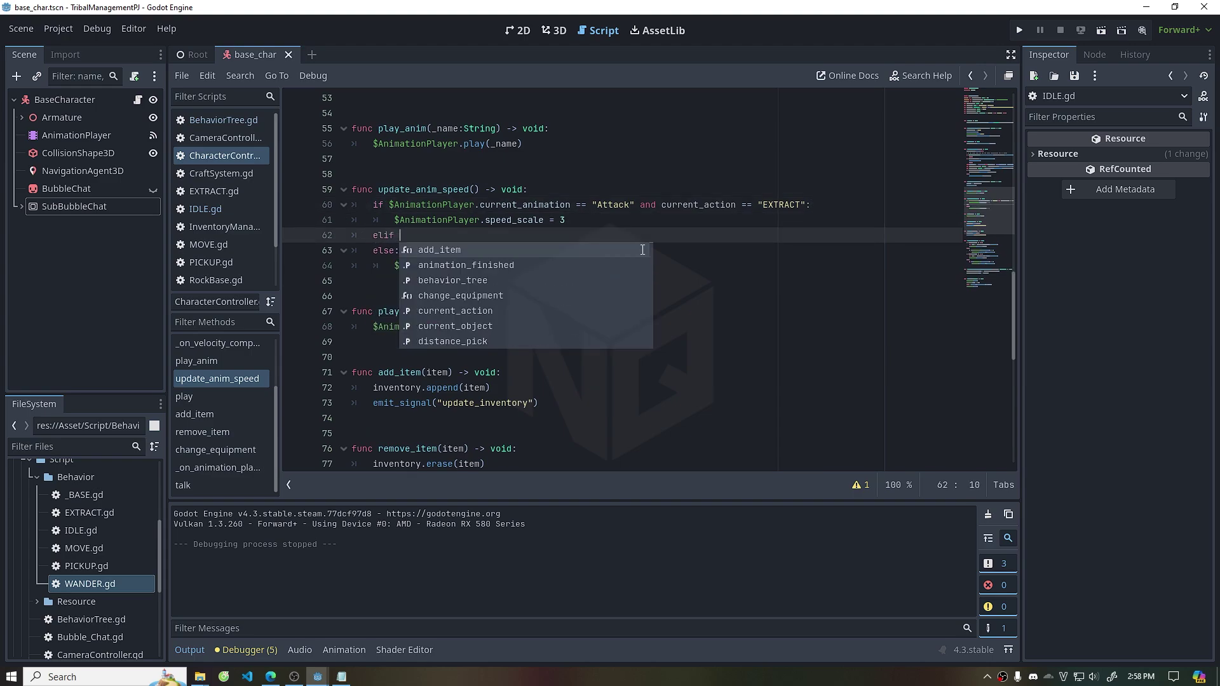
Complete the branch condition as elif current_animation == "Walk": with an empty body line
drag(389, 205, 635, 204)
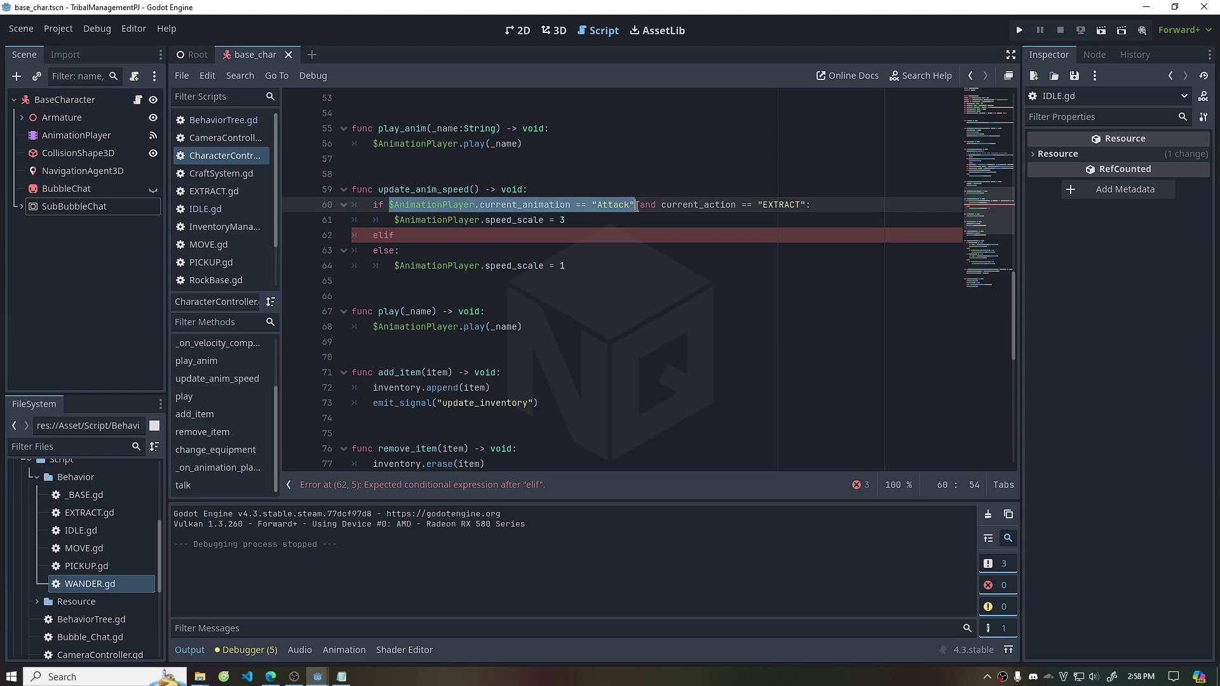
click(445, 236)
key(ctrl+v)
text(== )
text("Wal)
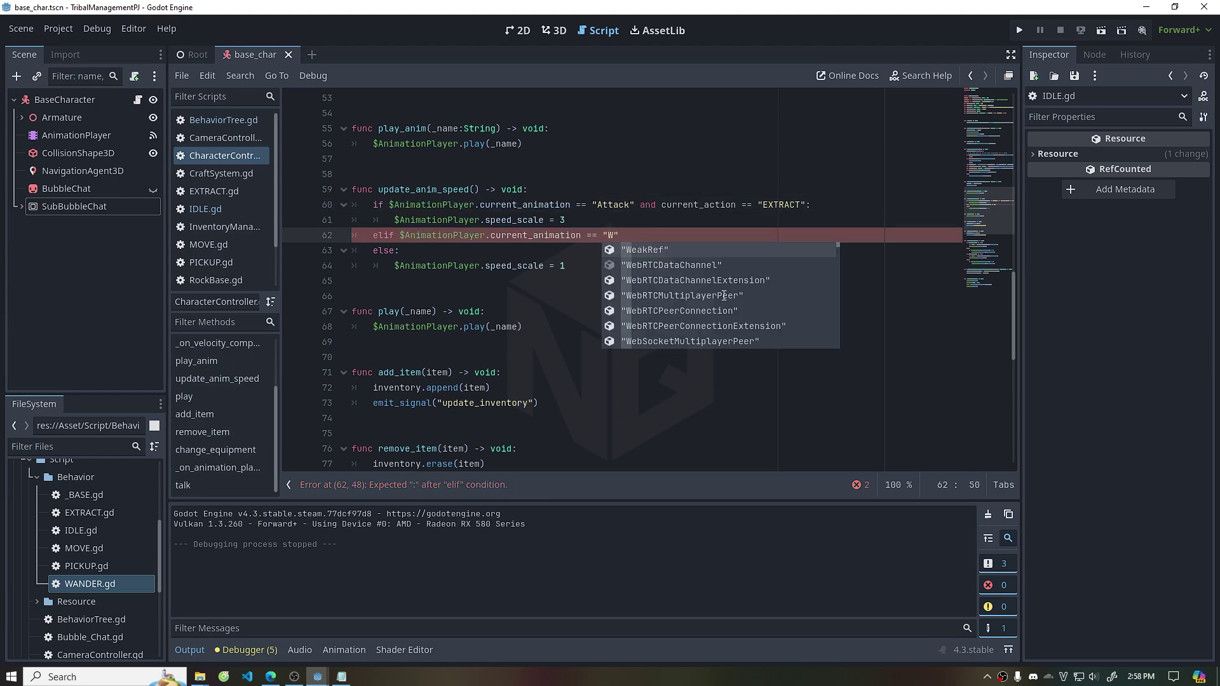
text(k)
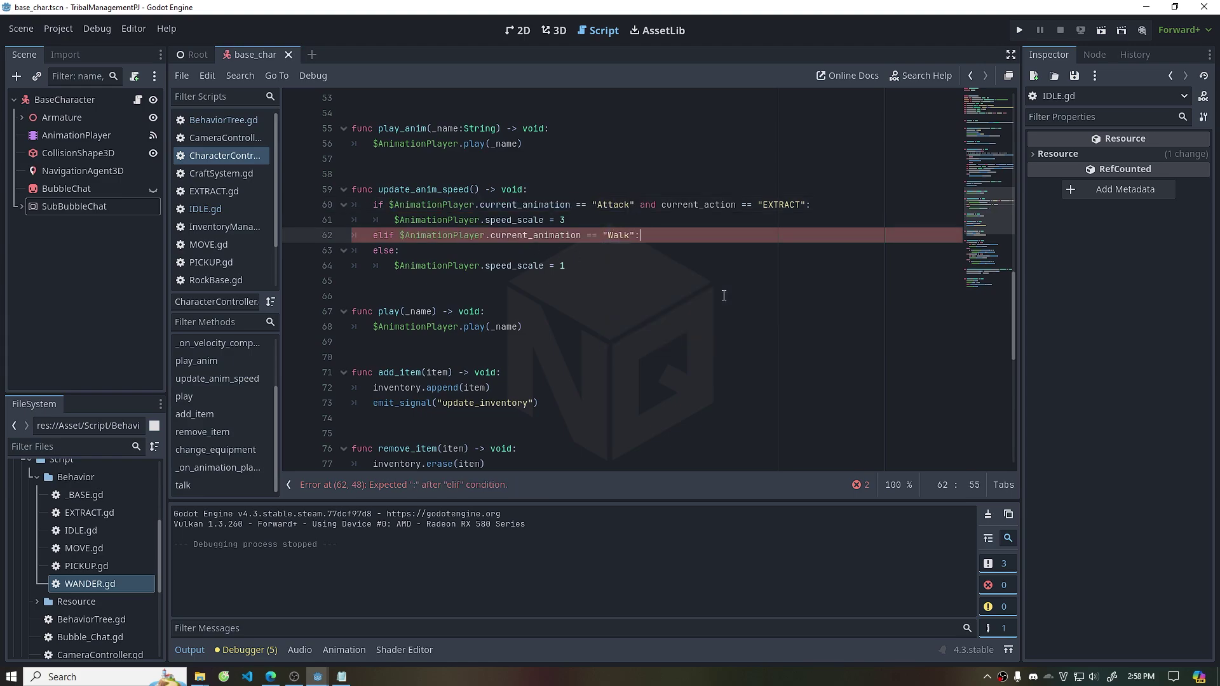
key(Return)
drag(394, 220, 581, 225)
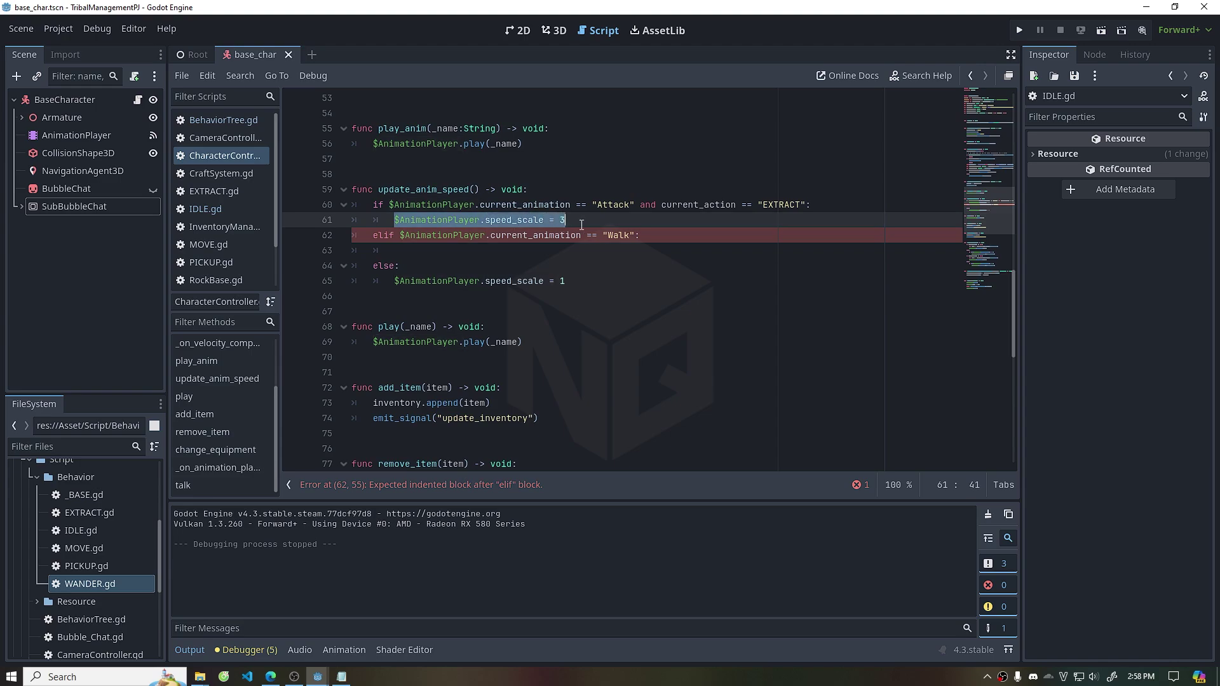
click(551, 249)
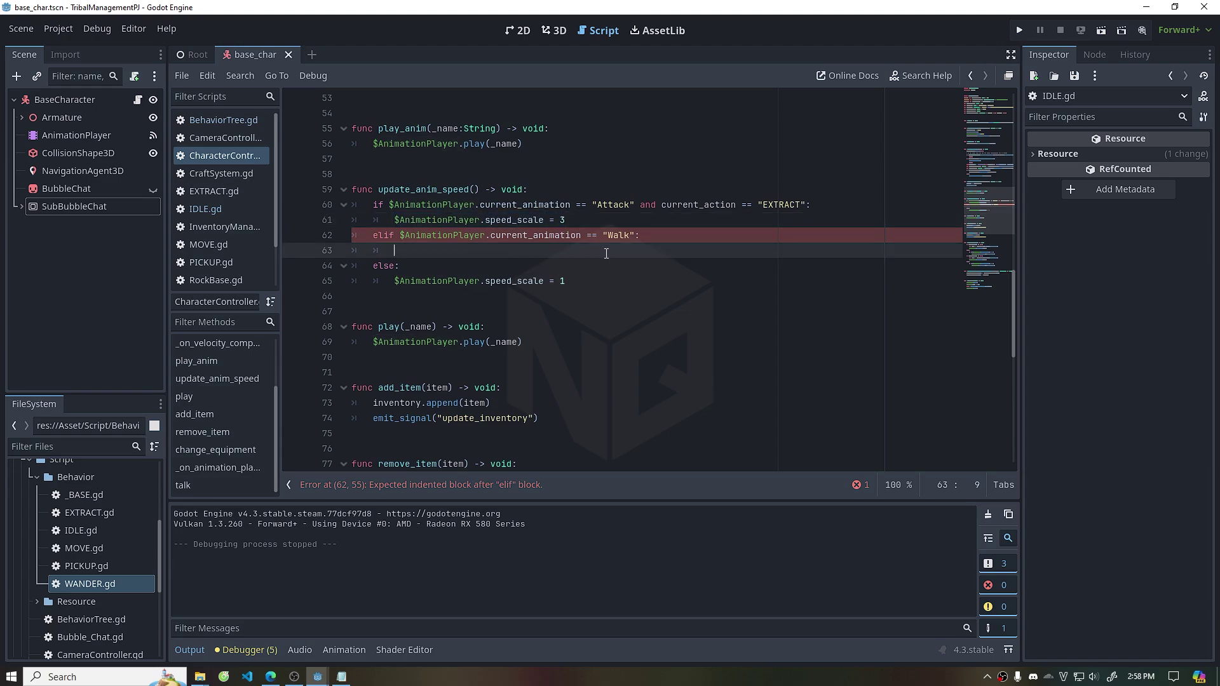
text($AnimationPlayer.current_animation == "Attack")
key(ctrl+z)
Check the movement_speed variable and the BaseCharacter node's Movement Speed value
drag(996, 216, 992, 95)
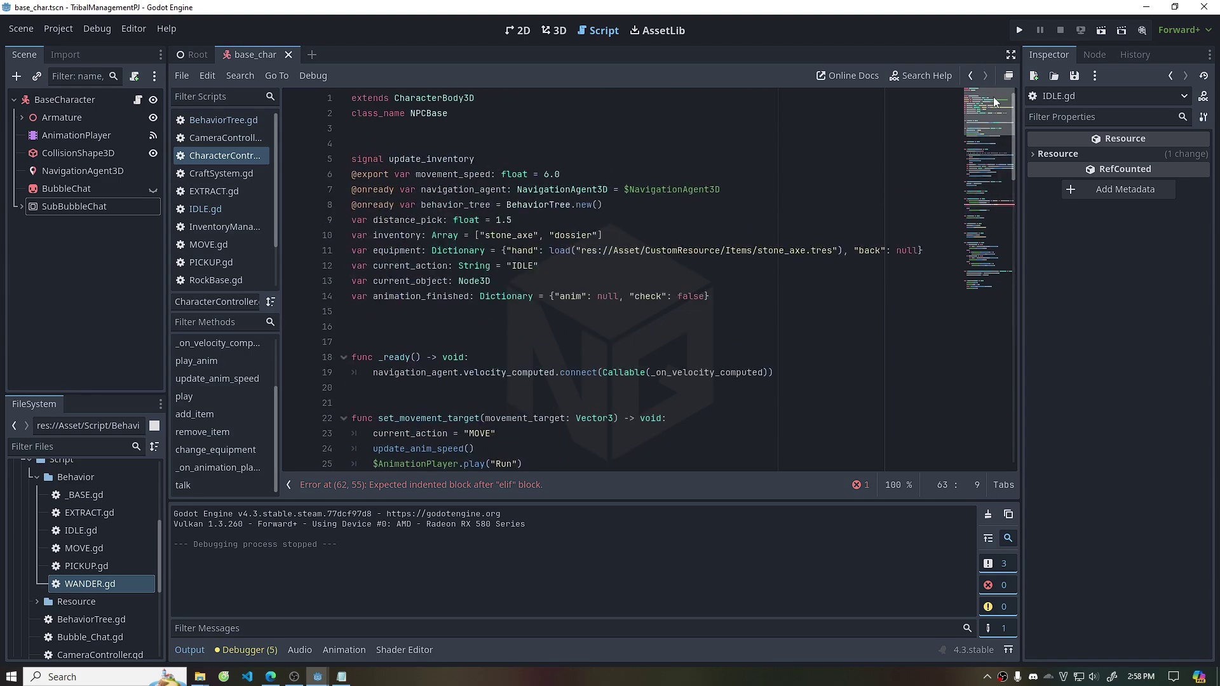
click(470, 174)
double_click(471, 174)
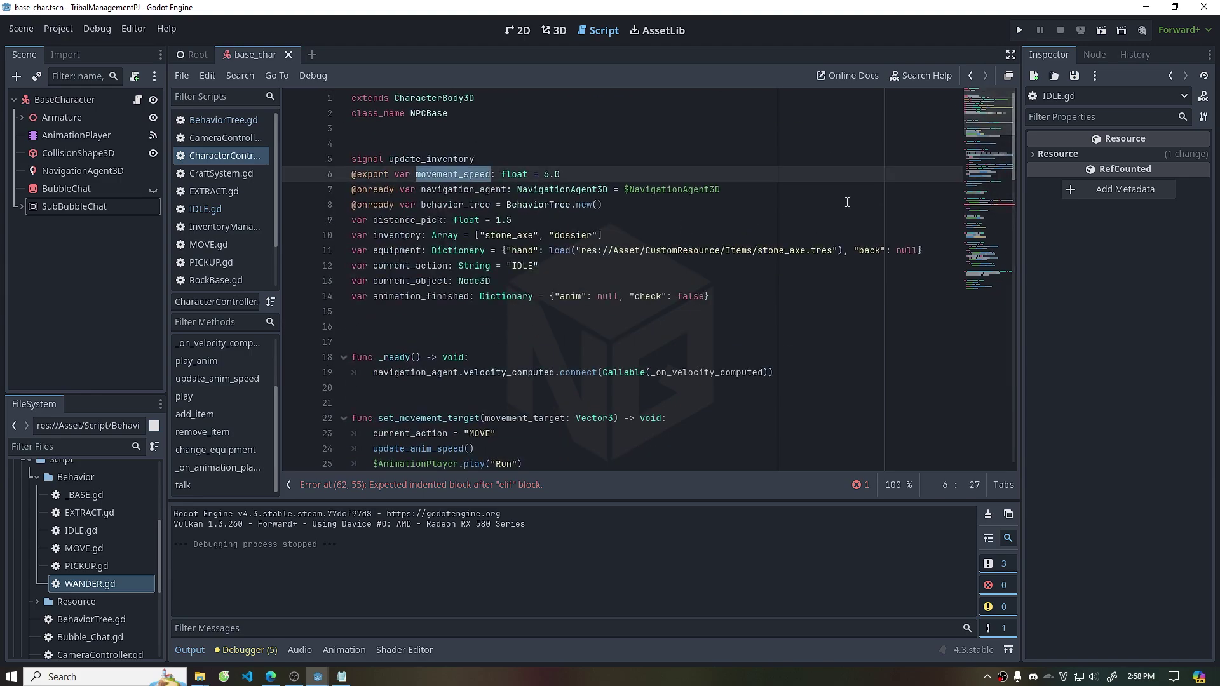
mouse_move(990, 111)
mouse_down()
mouse_move(994, 202)
mouse_move(982, 112)
mouse_up()
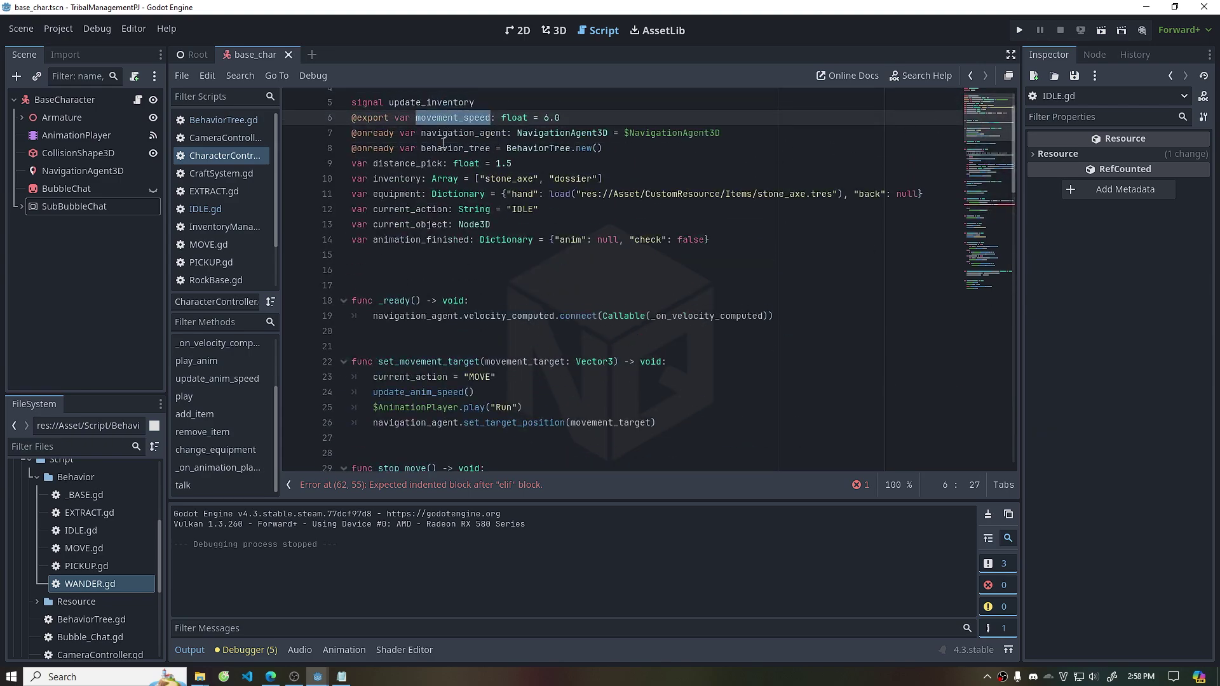
scroll(471, 194, up, 2)
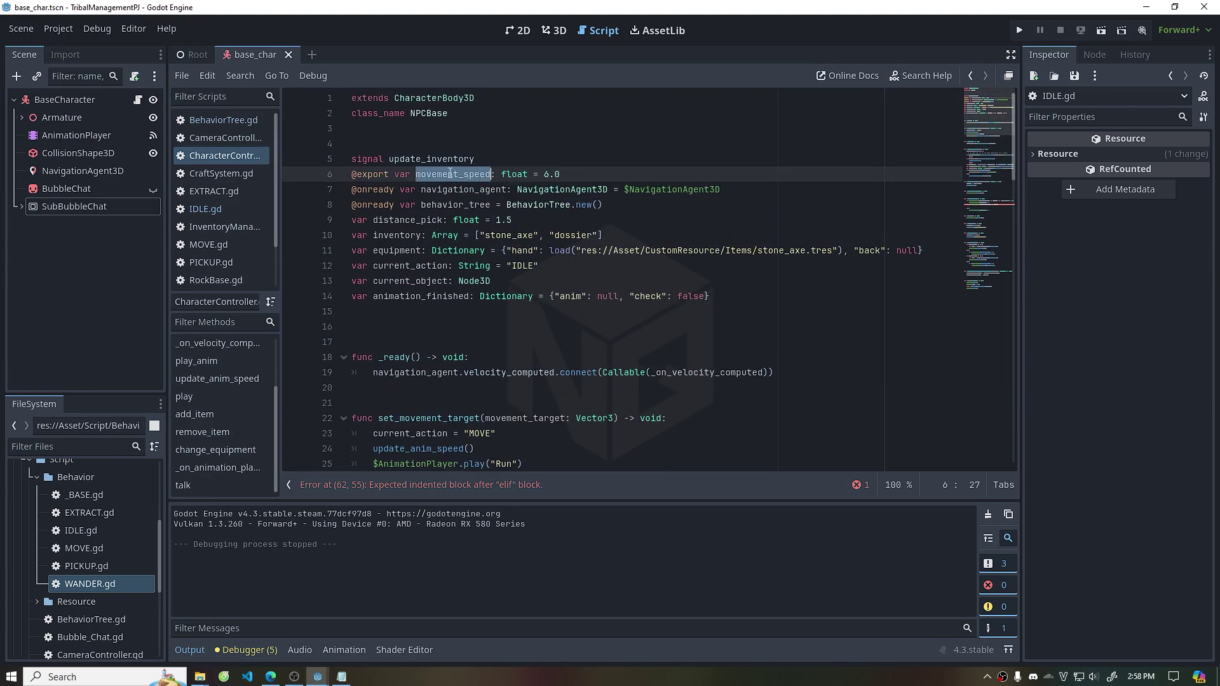
click(142, 104)
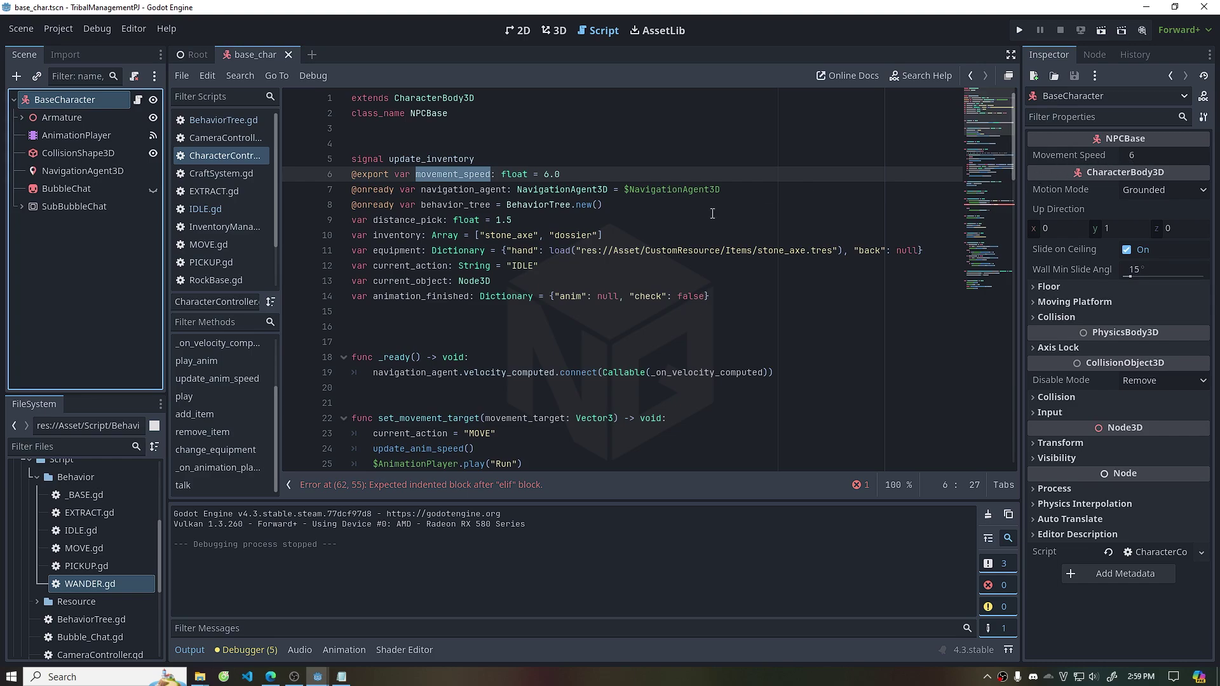
scroll(712, 214, down, 15)
Set movement_speed = 3 in the Walk branch and movement_speed = 6 under else
click(516, 356)
text(movement_speed = 3)
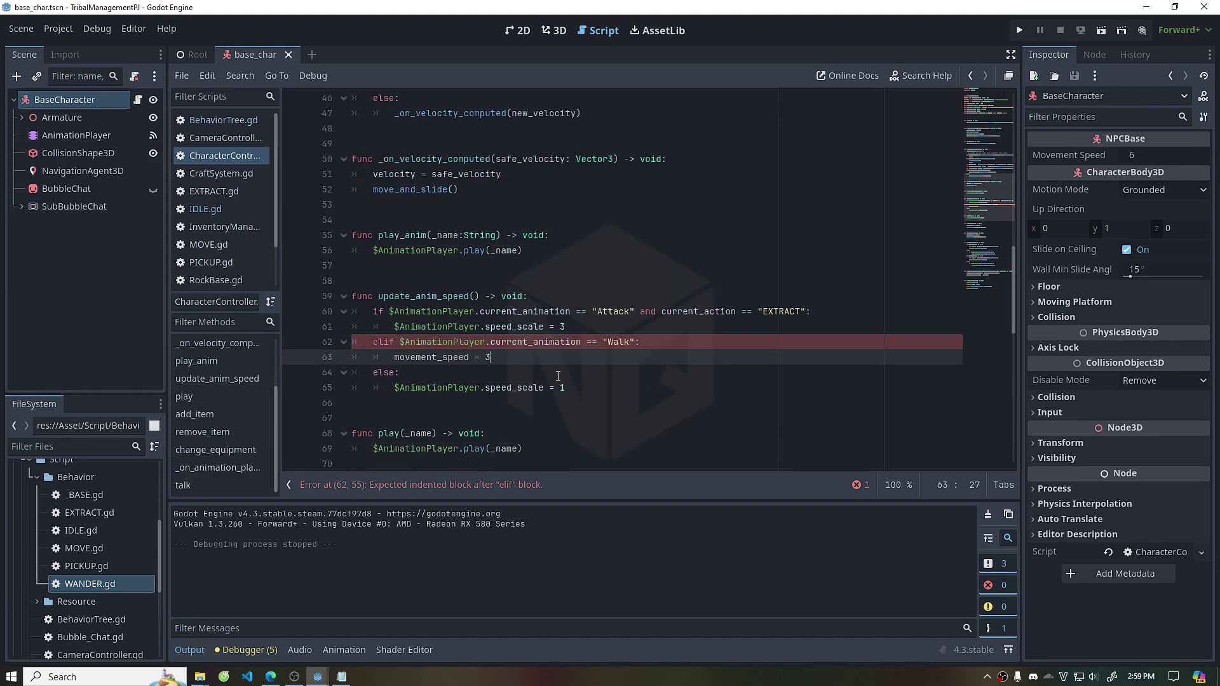
key(shift+Home)
key(ctrl+c)
click(587, 393)
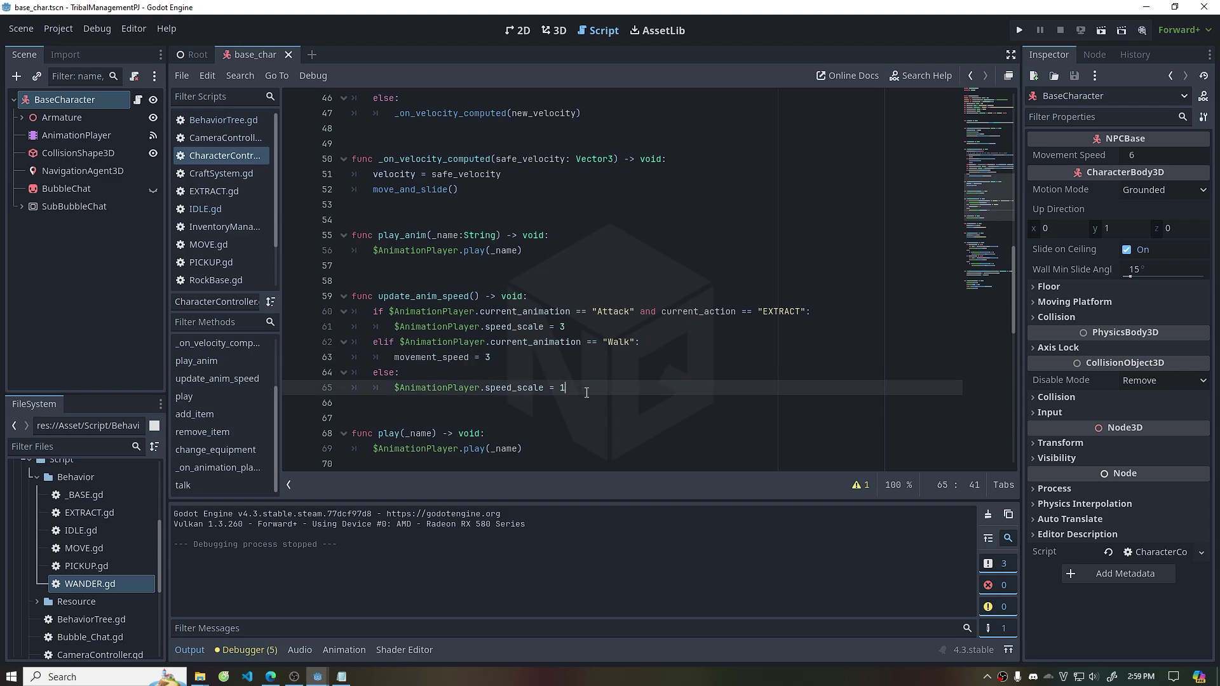
key(Return)
key(ctrl+v)
key(shift+Left)
text(6)
click(659, 384)
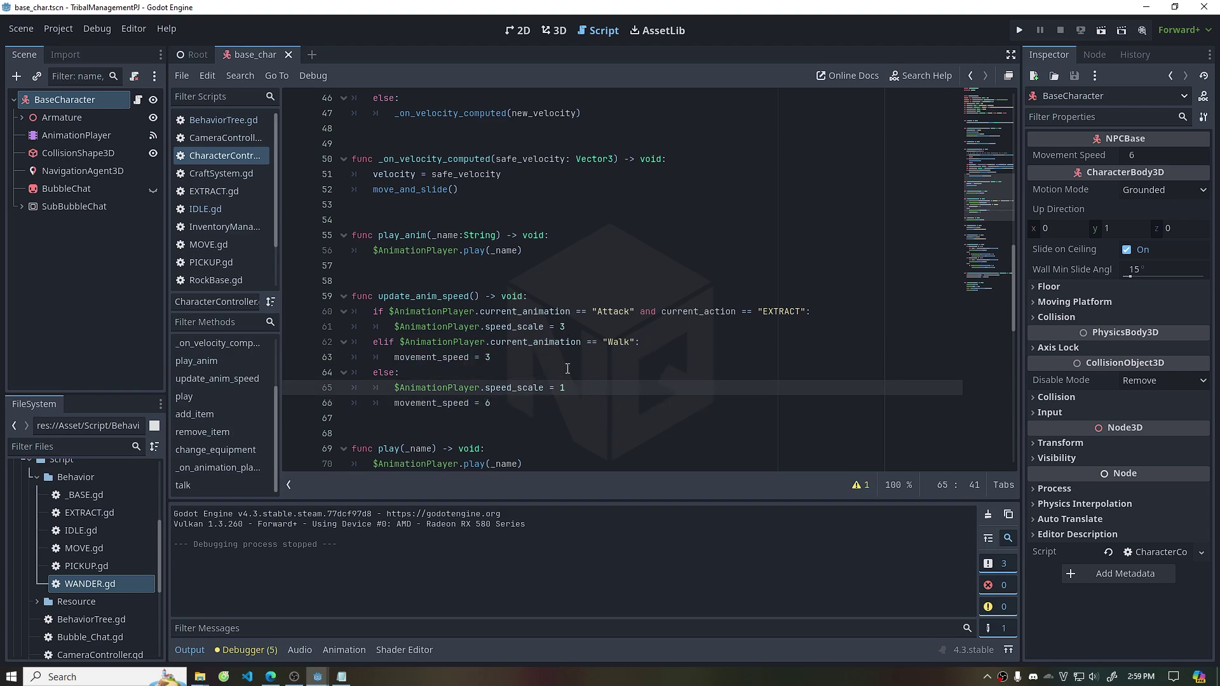
Return to WANDER.gd with the caret after the Idle animation call
click(201, 209)
click(202, 191)
scroll(222, 273, down, 2)
click(222, 277)
click(522, 327)
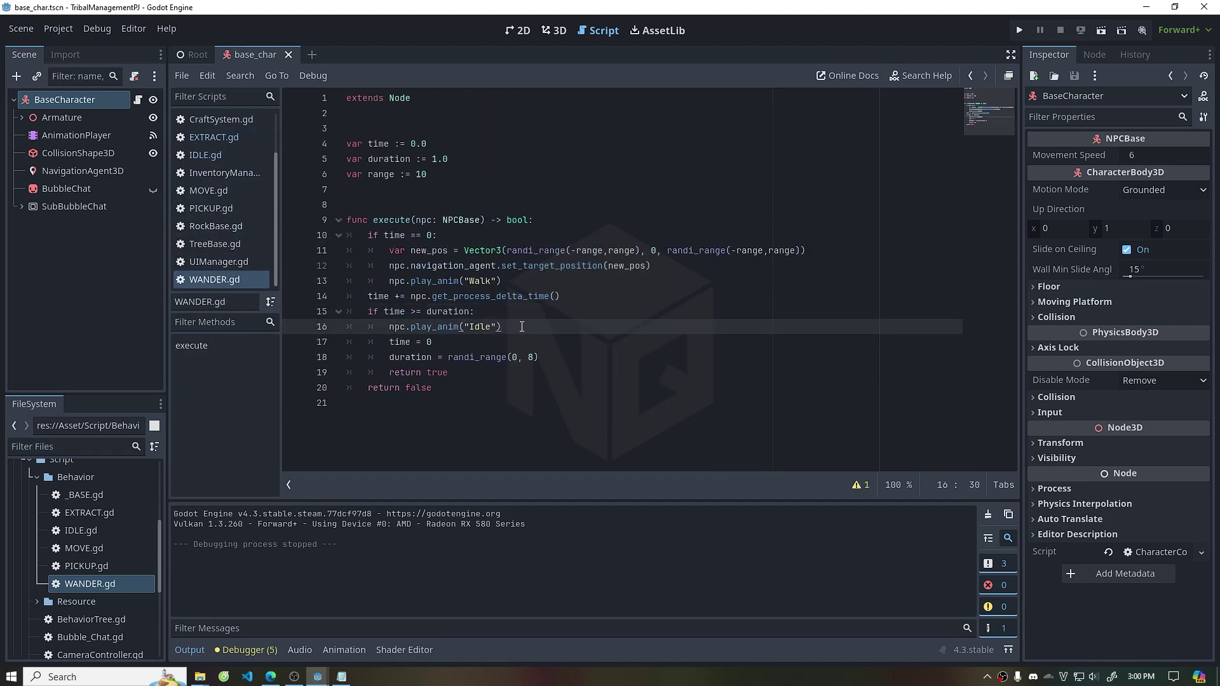
Add 'if npc.navigation_agent.is_navigation_finished():' after the time update line in WANDER.gd
click(258, 190)
drag(379, 174, 620, 174)
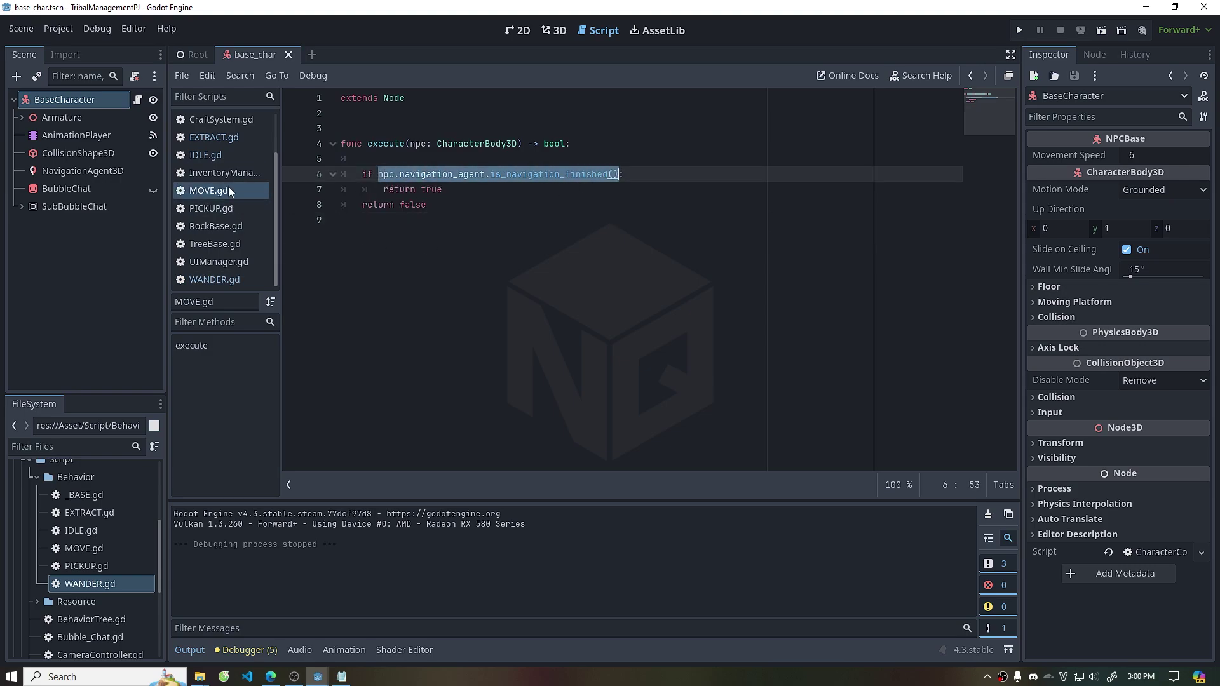
click(210, 280)
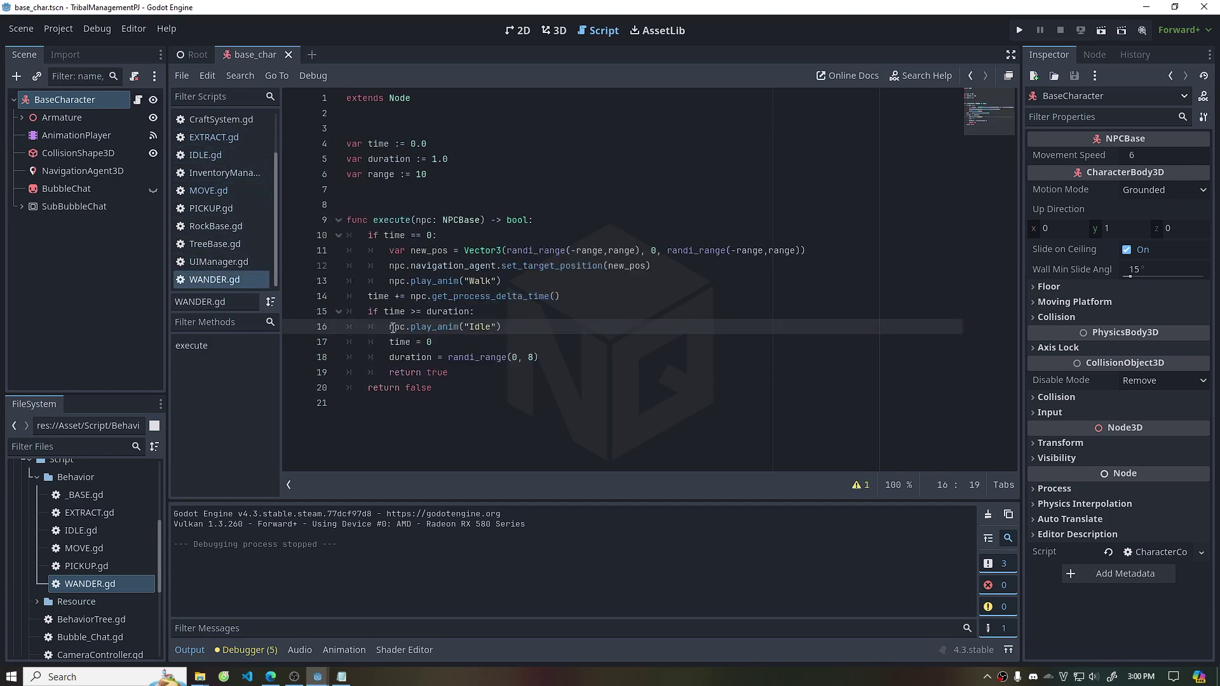
click(602, 298)
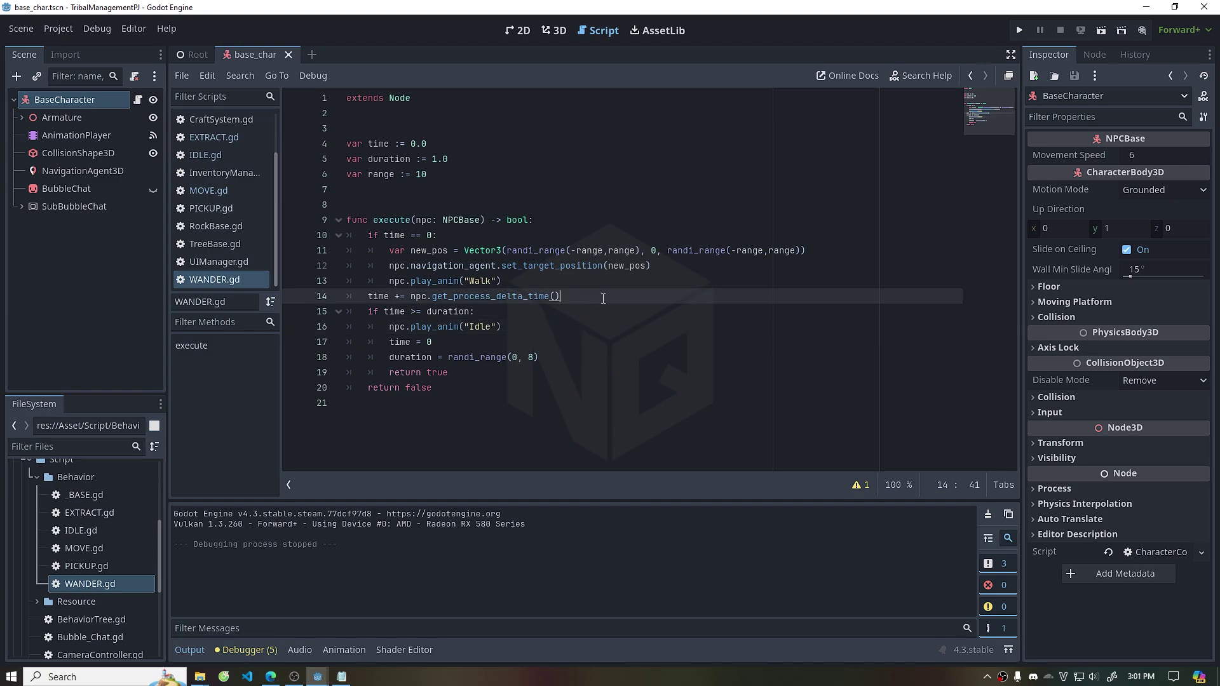
click(520, 372)
click(537, 220)
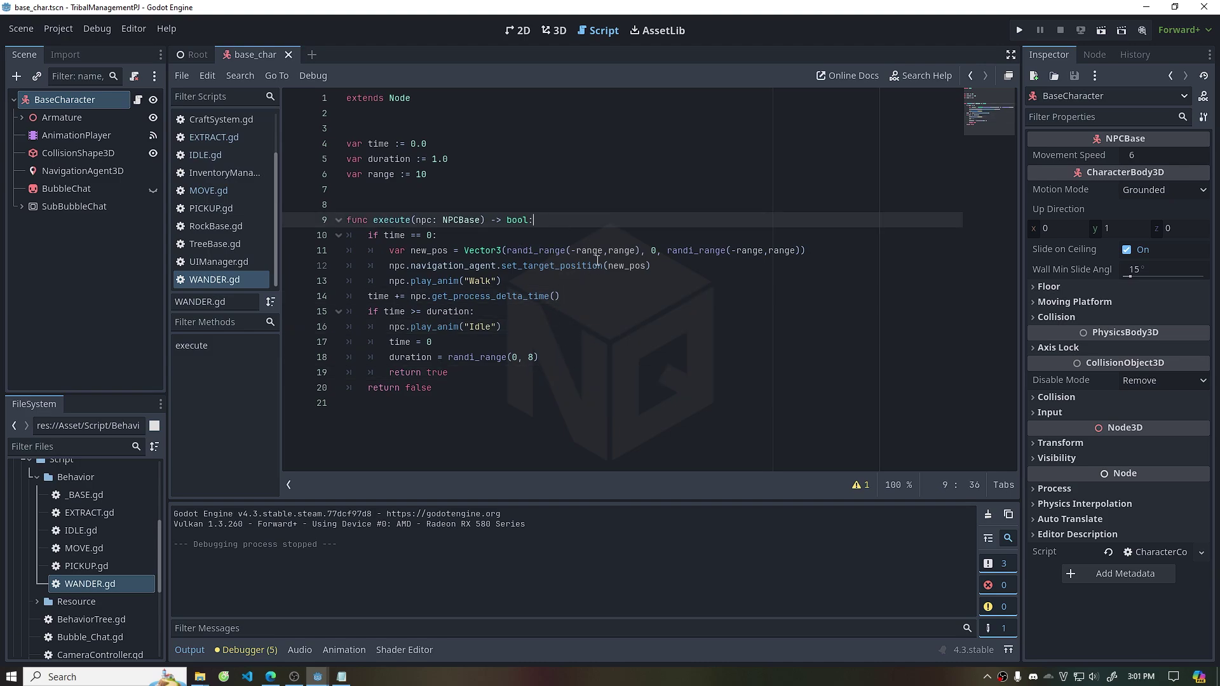
click(580, 297)
key(Return)
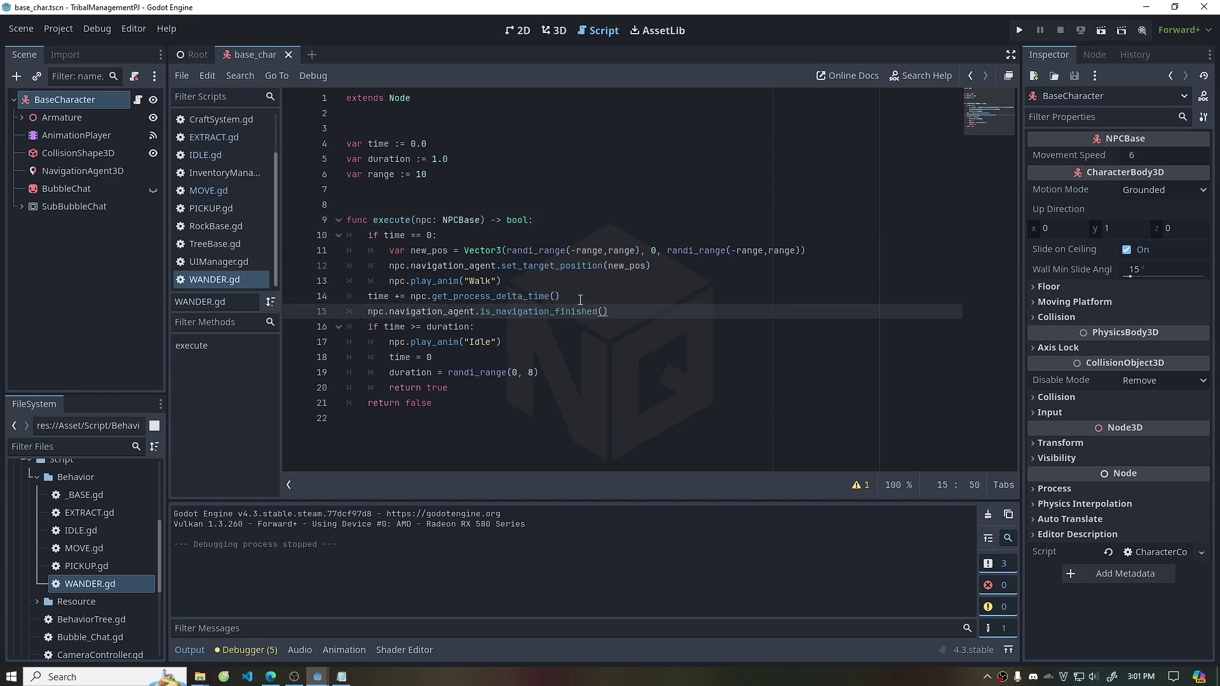
text(if npc.navigation_agent.is_navigation_finished())
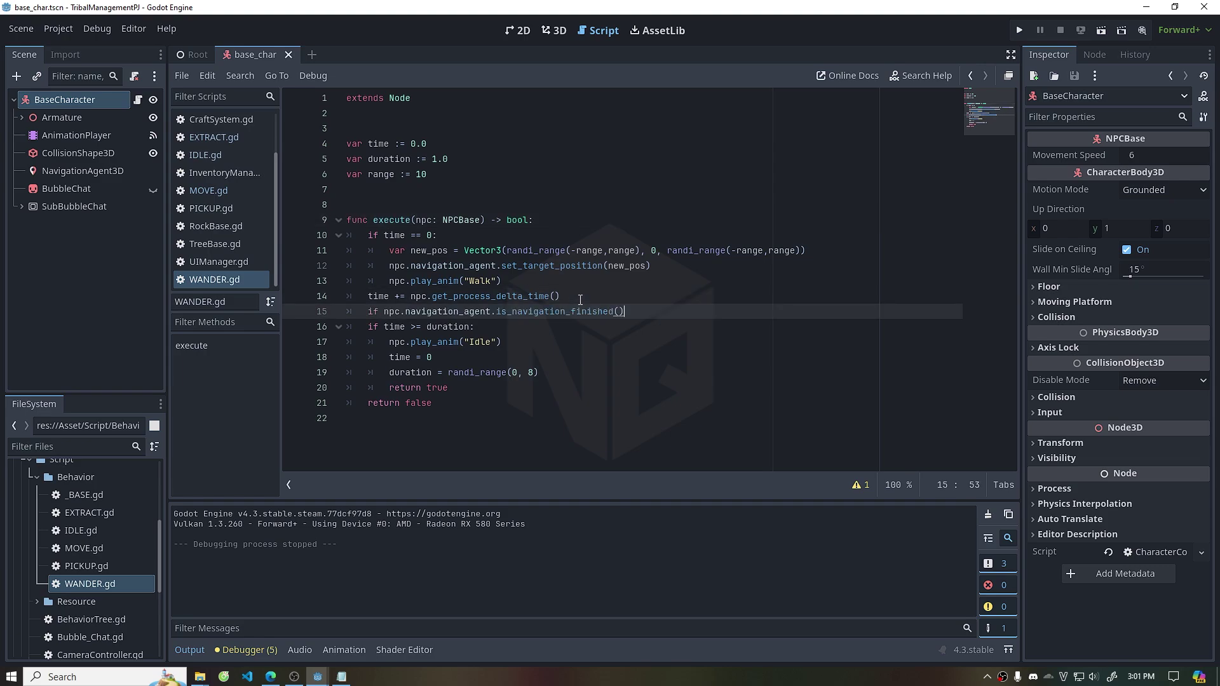
text(:)
key(Return)
Move npc.play_anim("Idle") into the new condition, then save and run the game
drag(508, 358, 495, 338)
key(BackSpace)
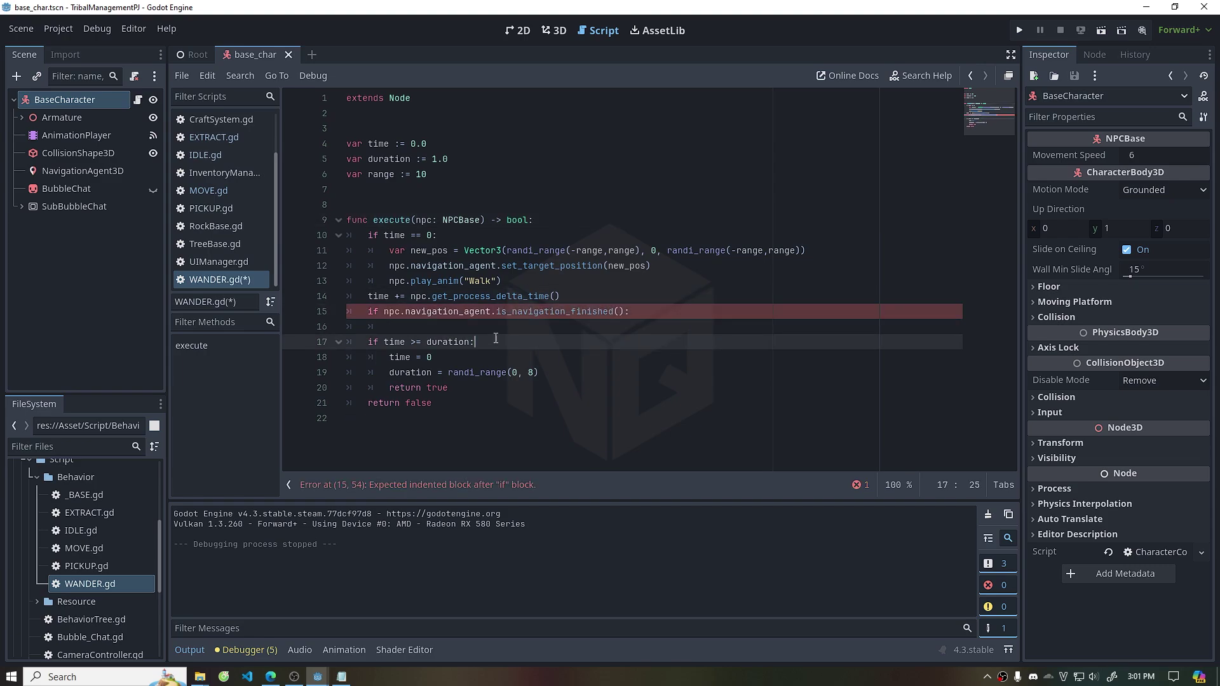
click(635, 327)
key(ctrl+v)
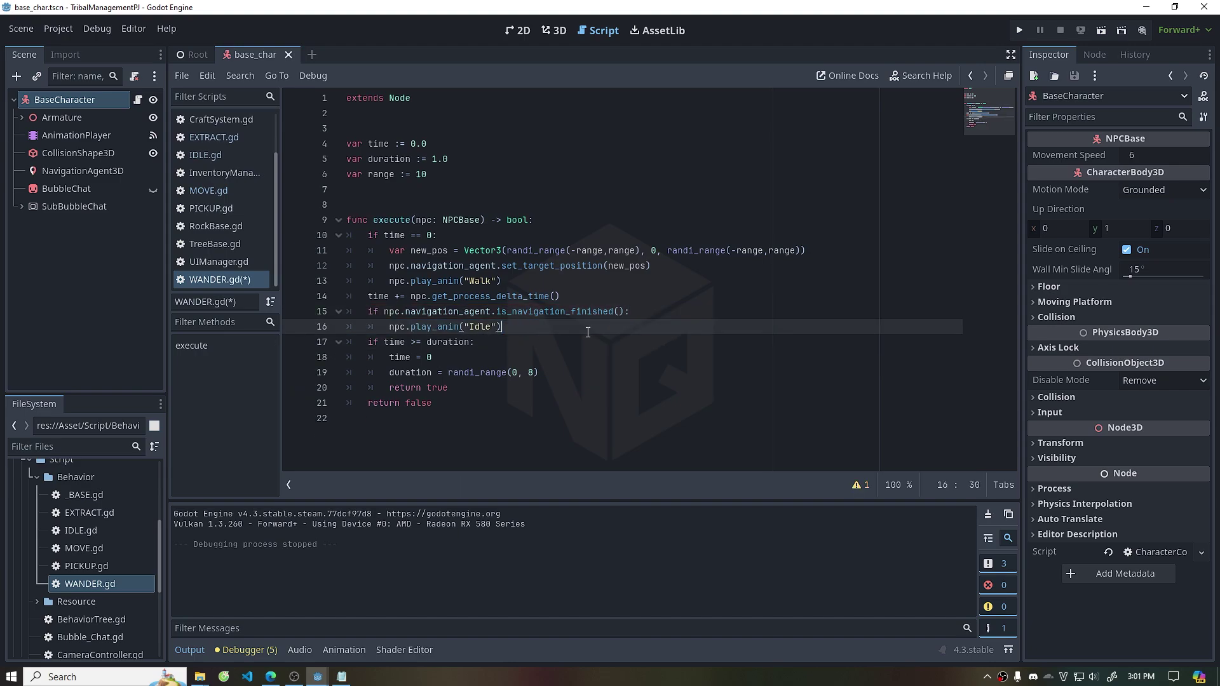
click(779, 270)
click(1019, 30)
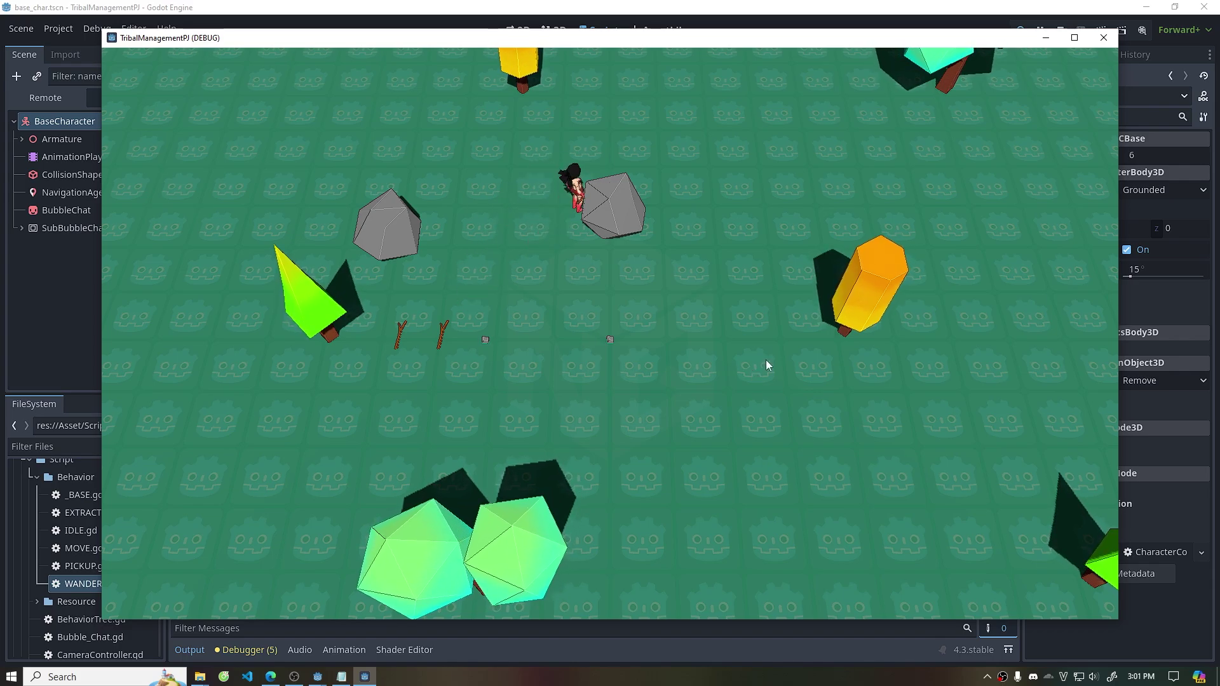
Stop the test game and switch back to IDLE.gd
click(1104, 37)
key(alt+Left)
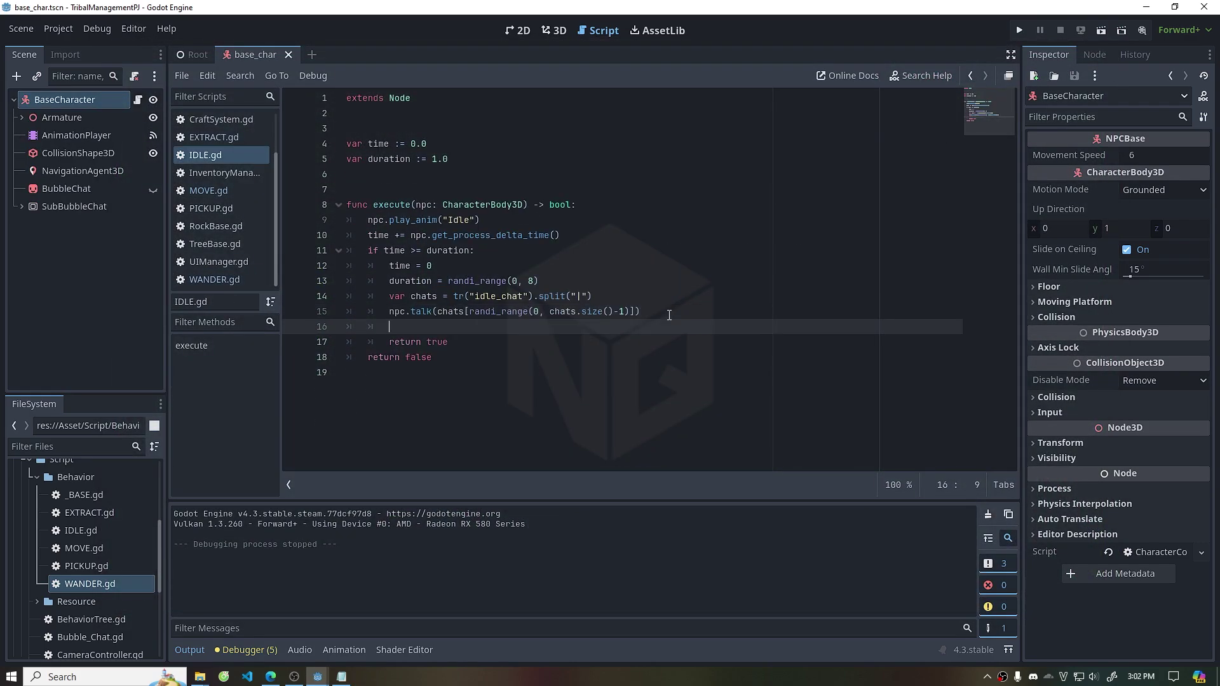
Add print("idle") to IDLE.gd and print("wander") to WANDER.gd, then run the game
text(t(")
click(214, 280)
click(547, 374)
key(Return)
text(print("idle"))
double_click(438, 389)
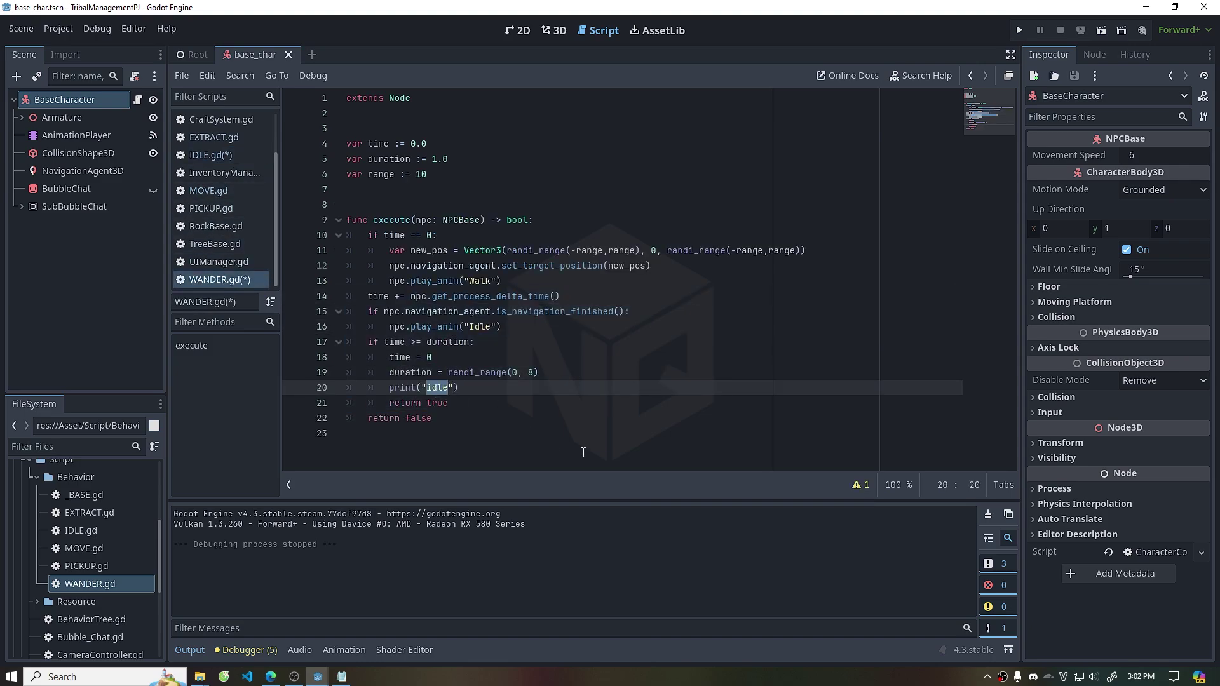
key(BackSpace)
key(BackSpace)
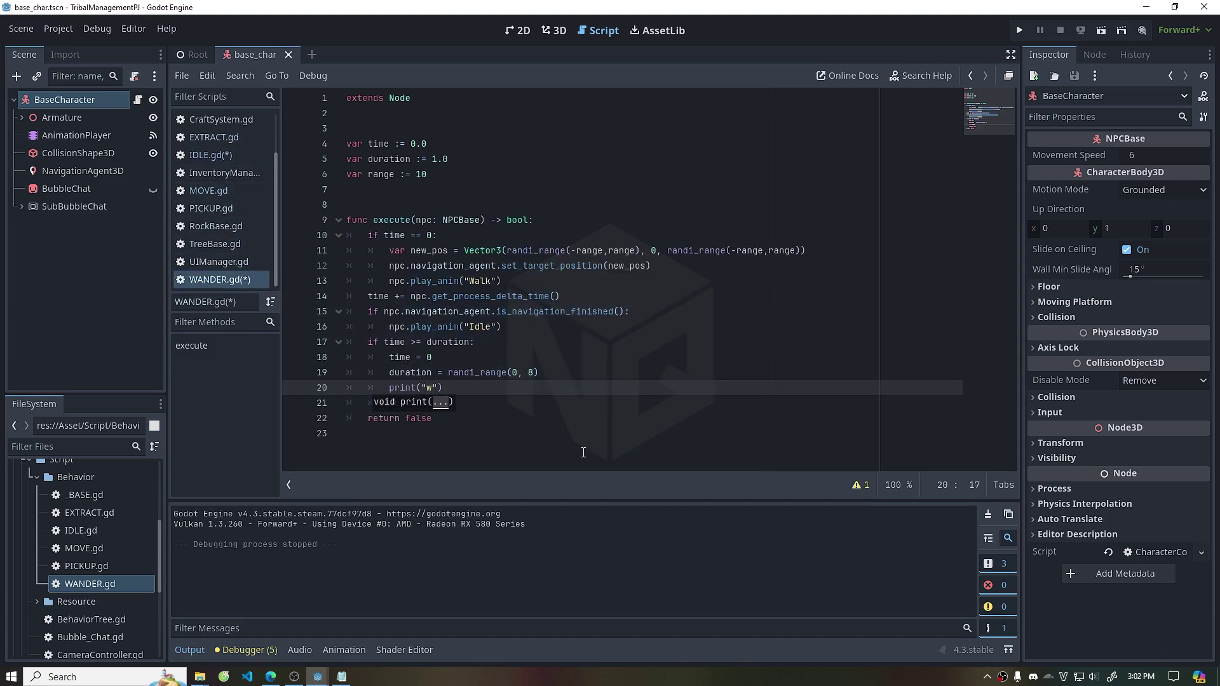
click(1018, 30)
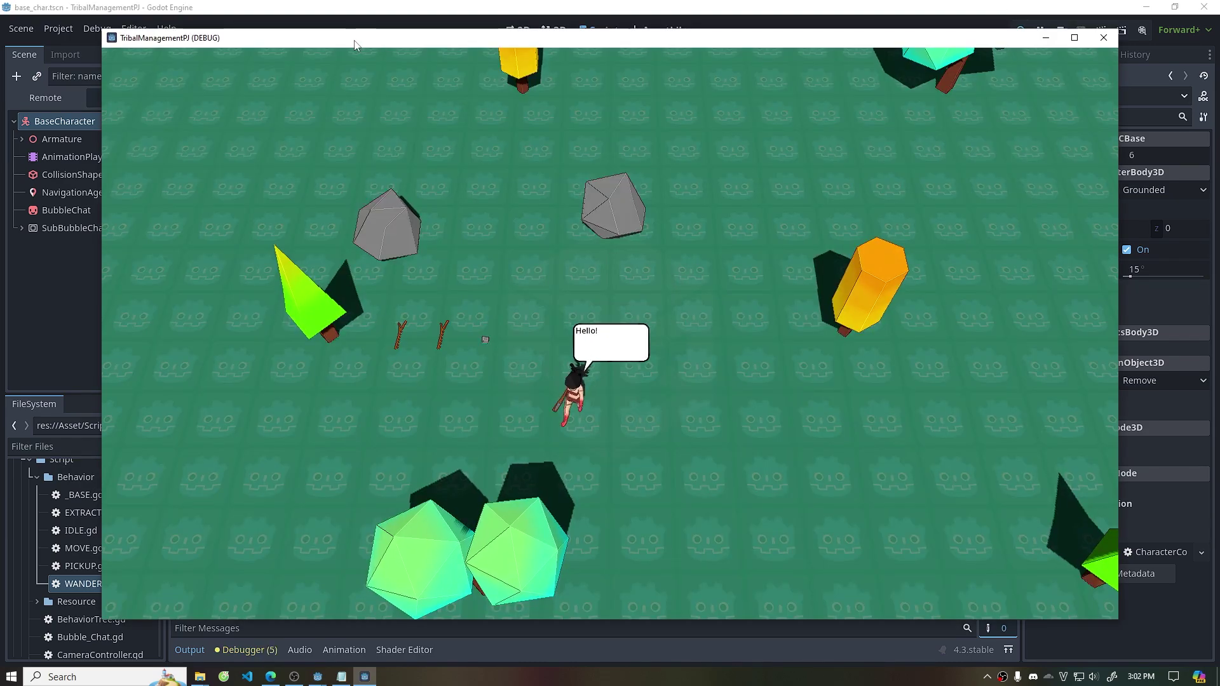
drag(354, 44, 551, 43)
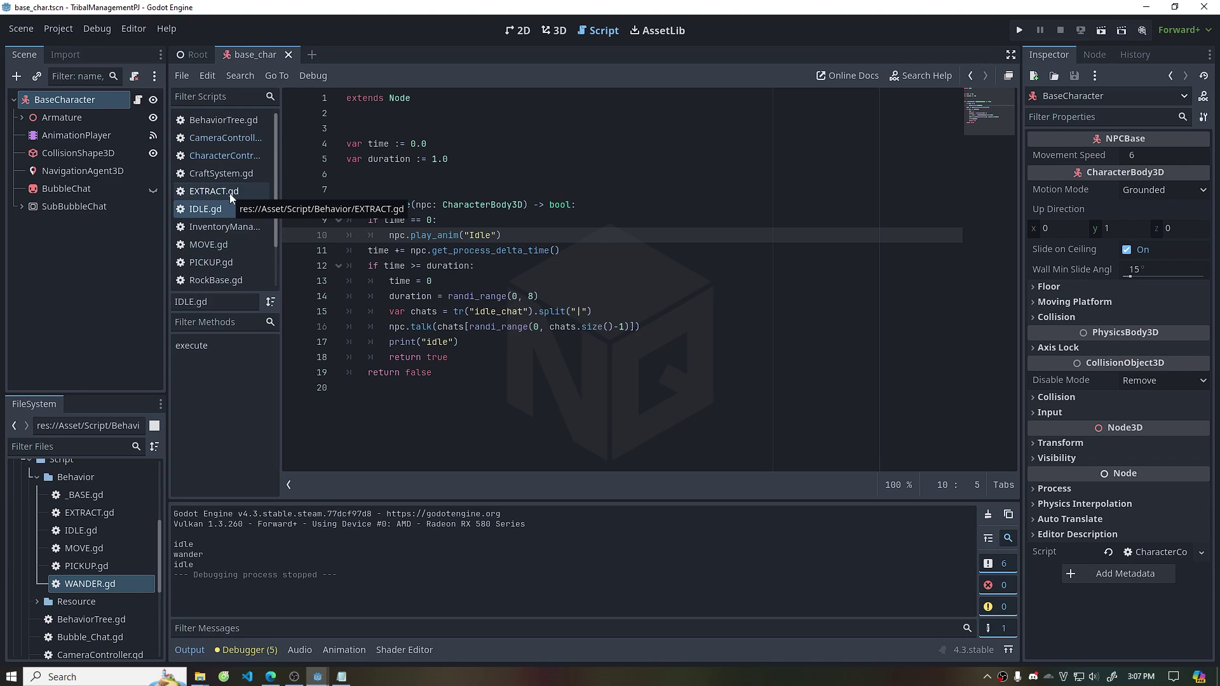
Set IDLE's duration to 5.0 and move the chat-bubble lines into the time == 0 block
double_click(437, 160)
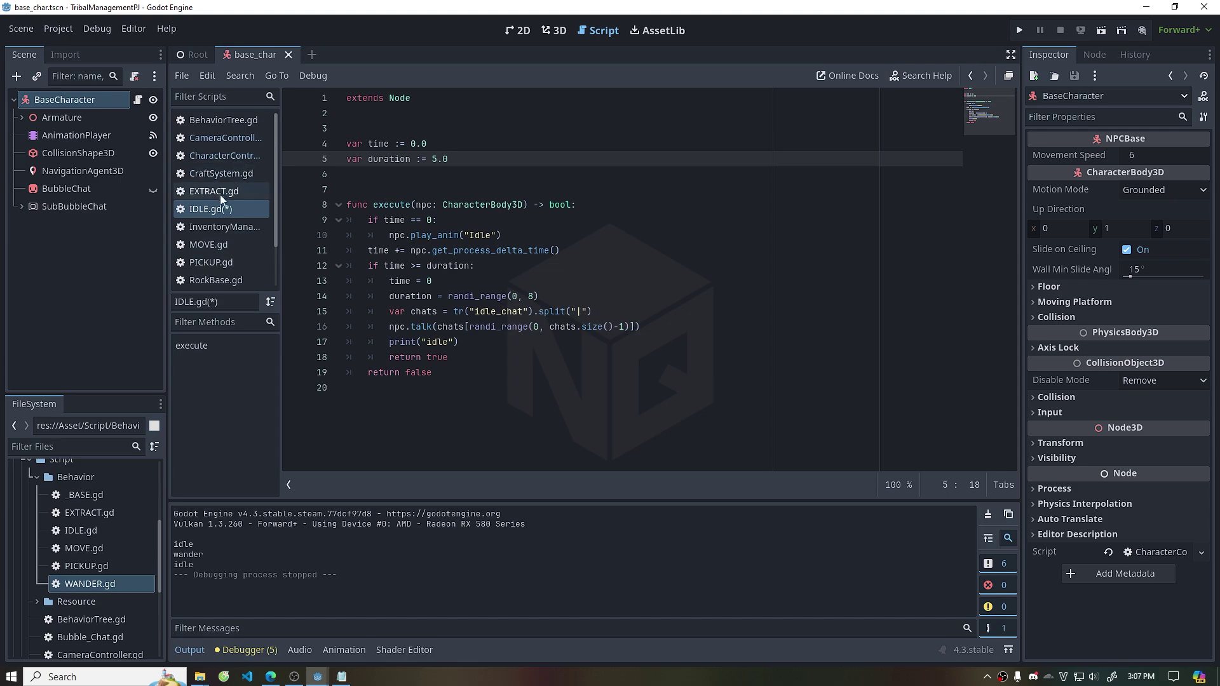
scroll(223, 274, down, 3)
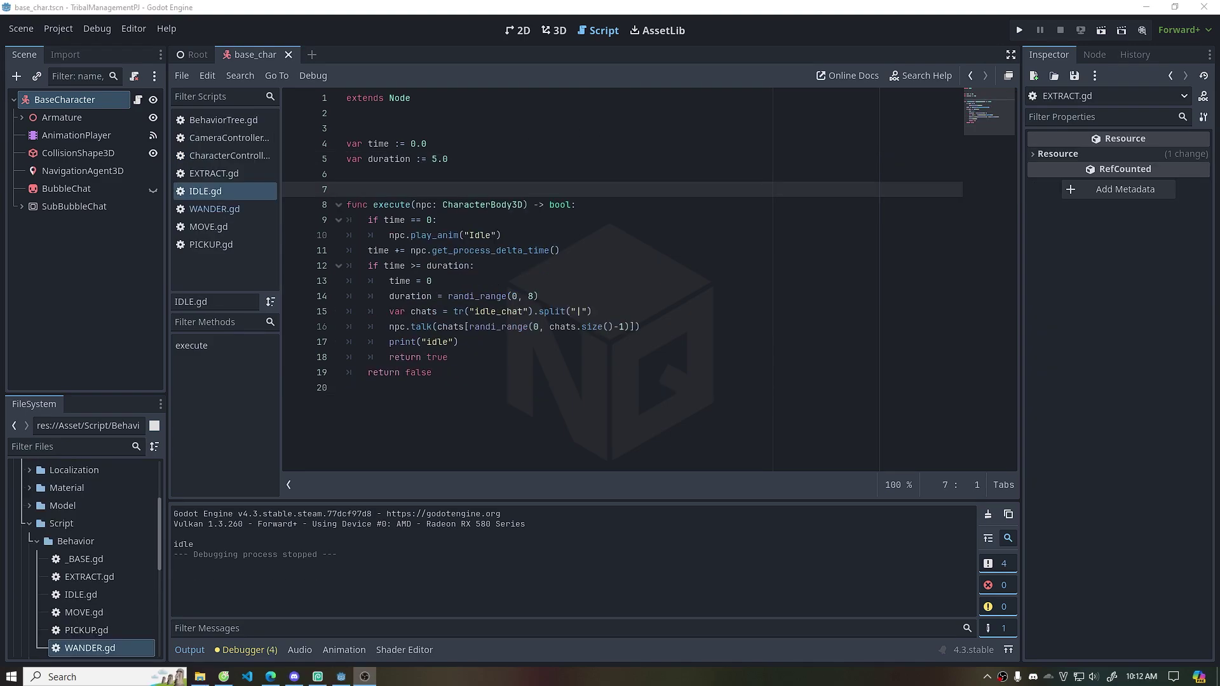
click(641, 209)
drag(386, 235, 504, 235)
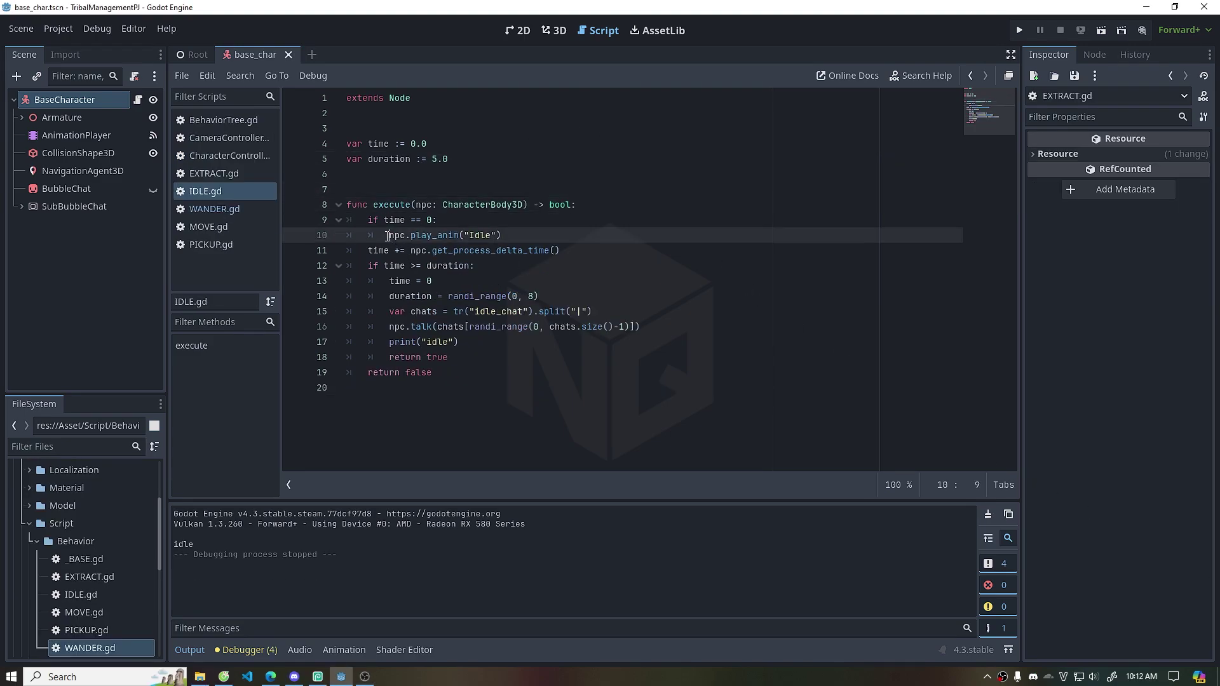
click(476, 270)
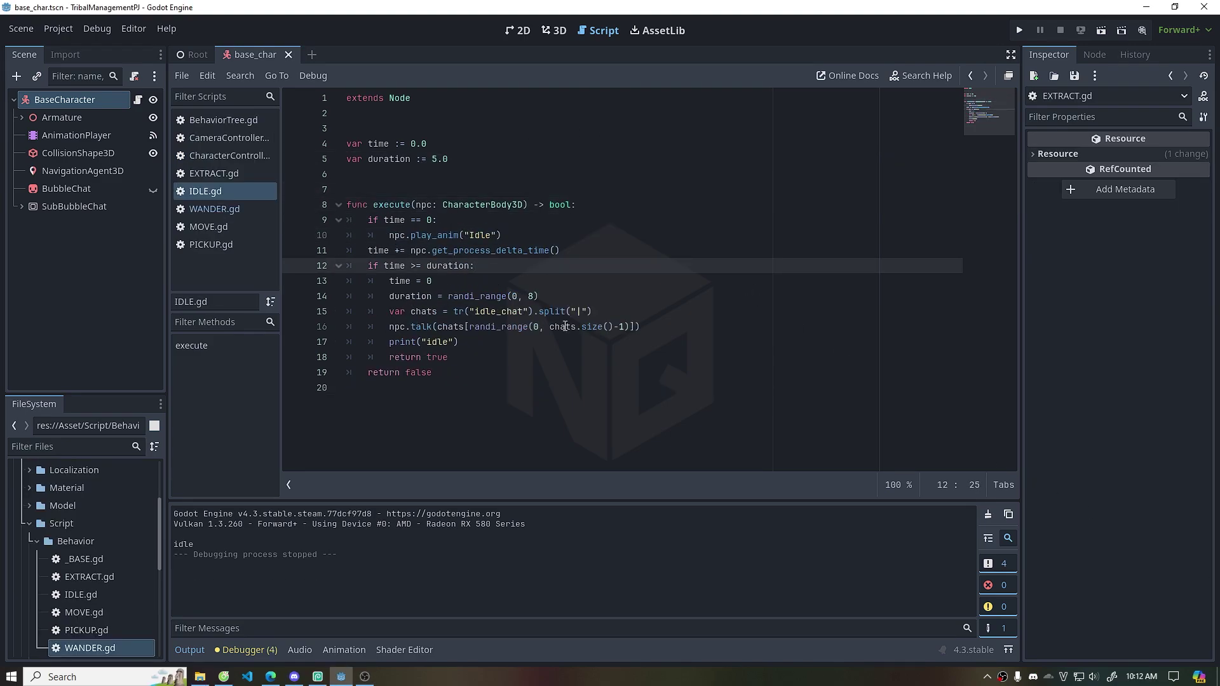
drag(642, 327, 540, 296)
key(ctrl+x)
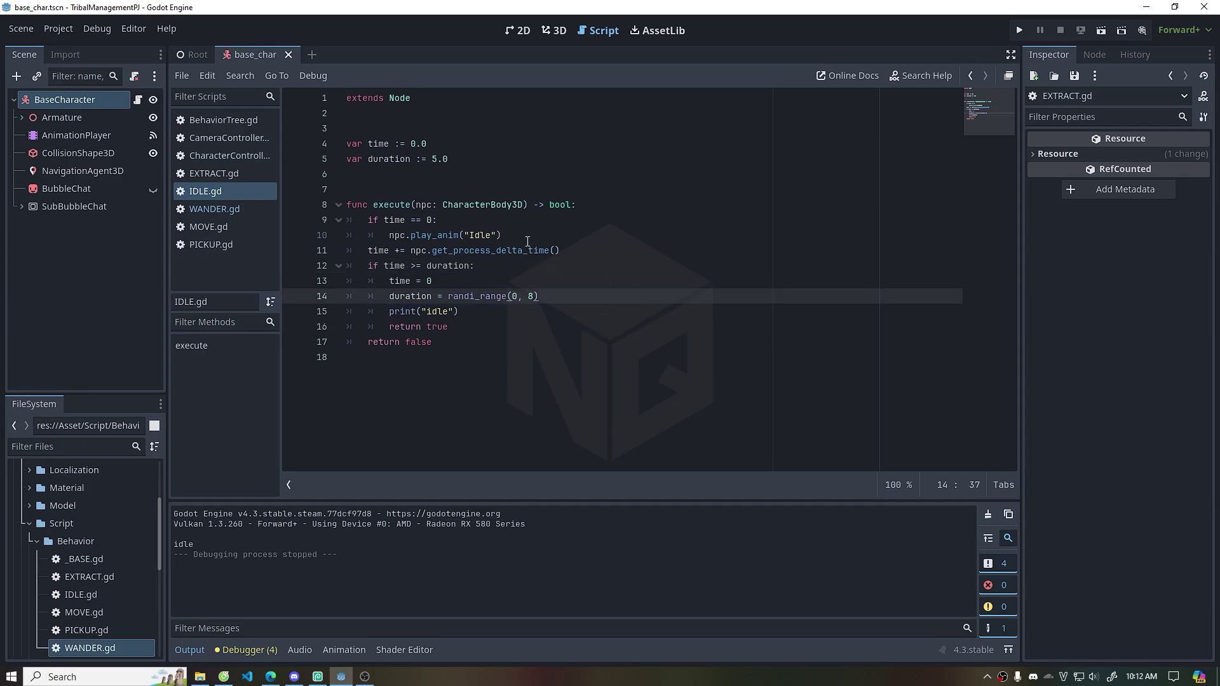
click(503, 235)
key(ctrl+v)
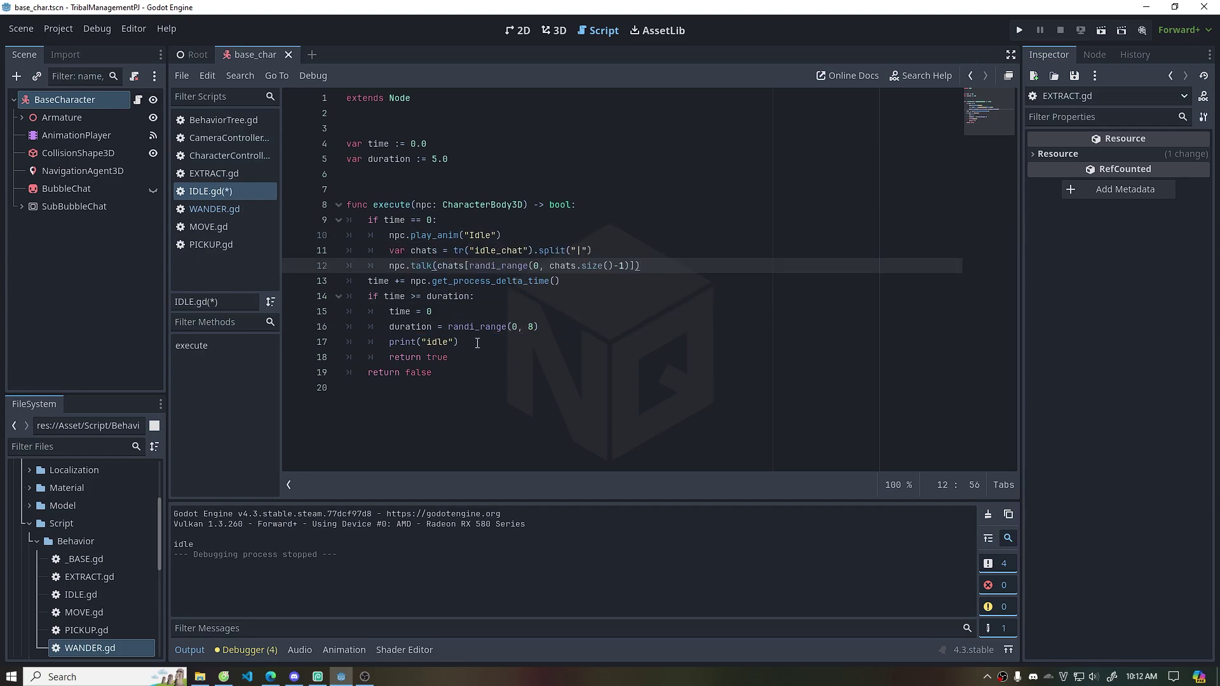
Move the Idle animation call above the time check and delete the print("idle") line
triple_click(504, 235)
key(alt+Up)
key(alt+Up)
key(alt+Down)
key(shift+Tab)
triple_click(463, 342)
key(BackSpace)
key(BackSpace)
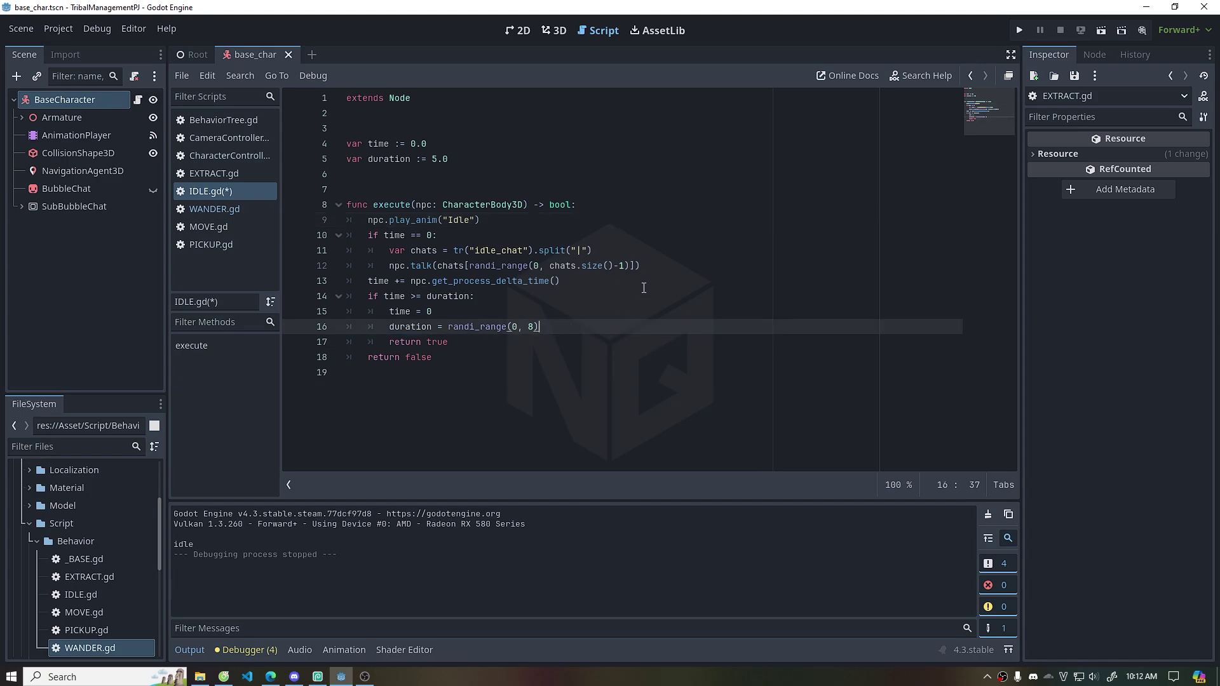
click(229, 211)
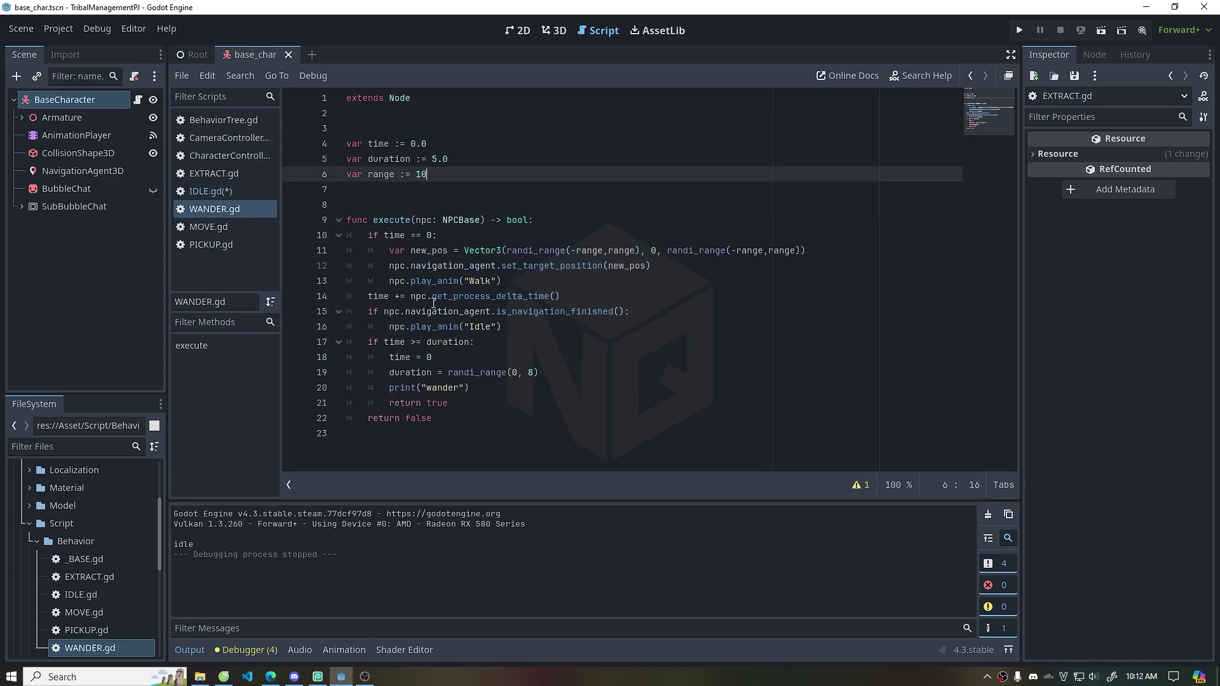
Add an else branch in WANDER.gd that plays Walk and calls npc.update_anim_speed()
click(546, 328)
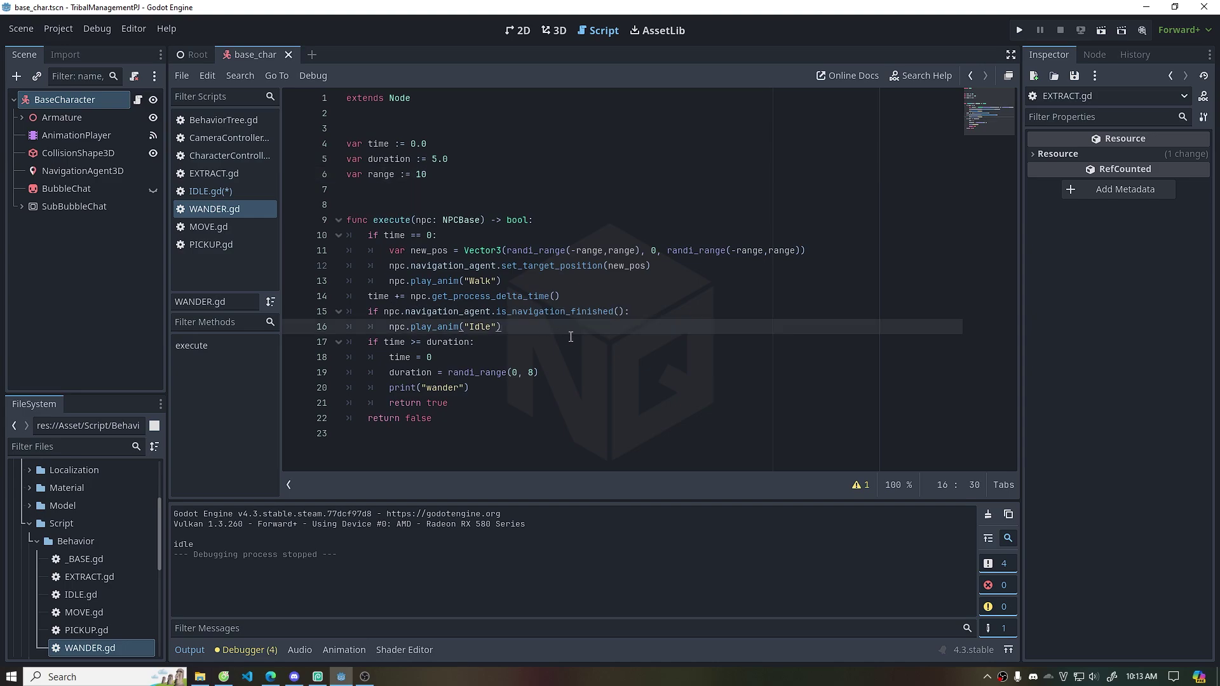
key(Return)
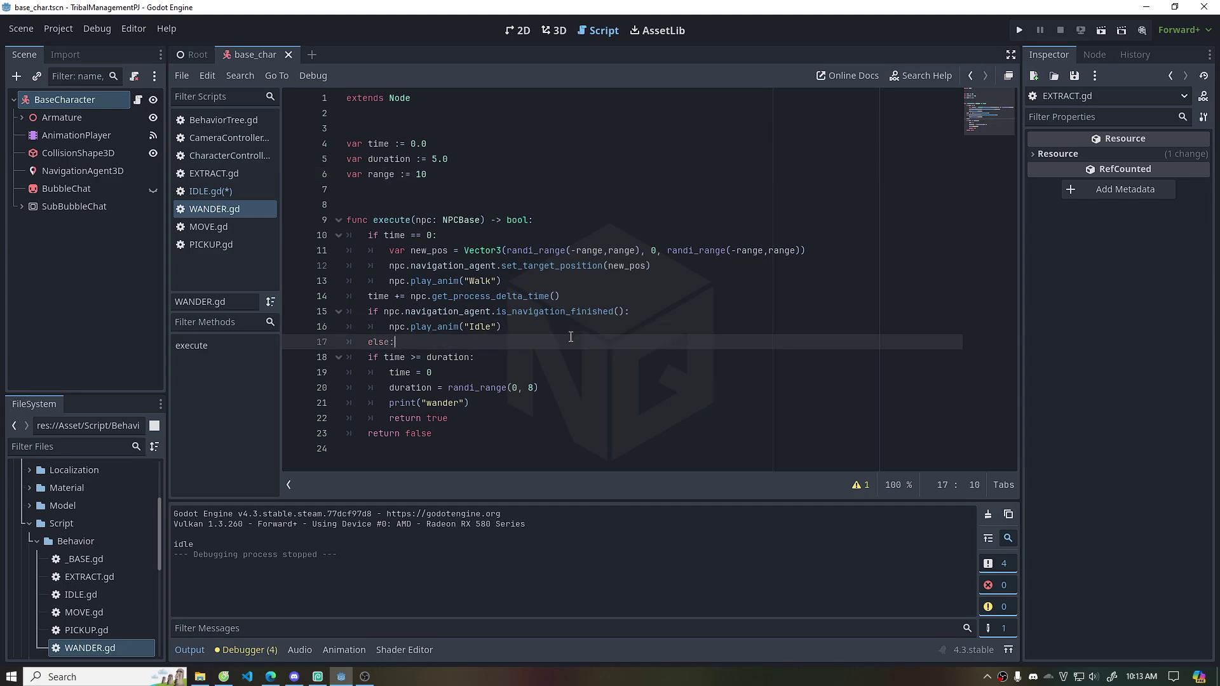
key(Return)
triple_click(445, 281)
key(ctrl+x)
click(411, 343)
key(ctrl+v)
key(Delete)
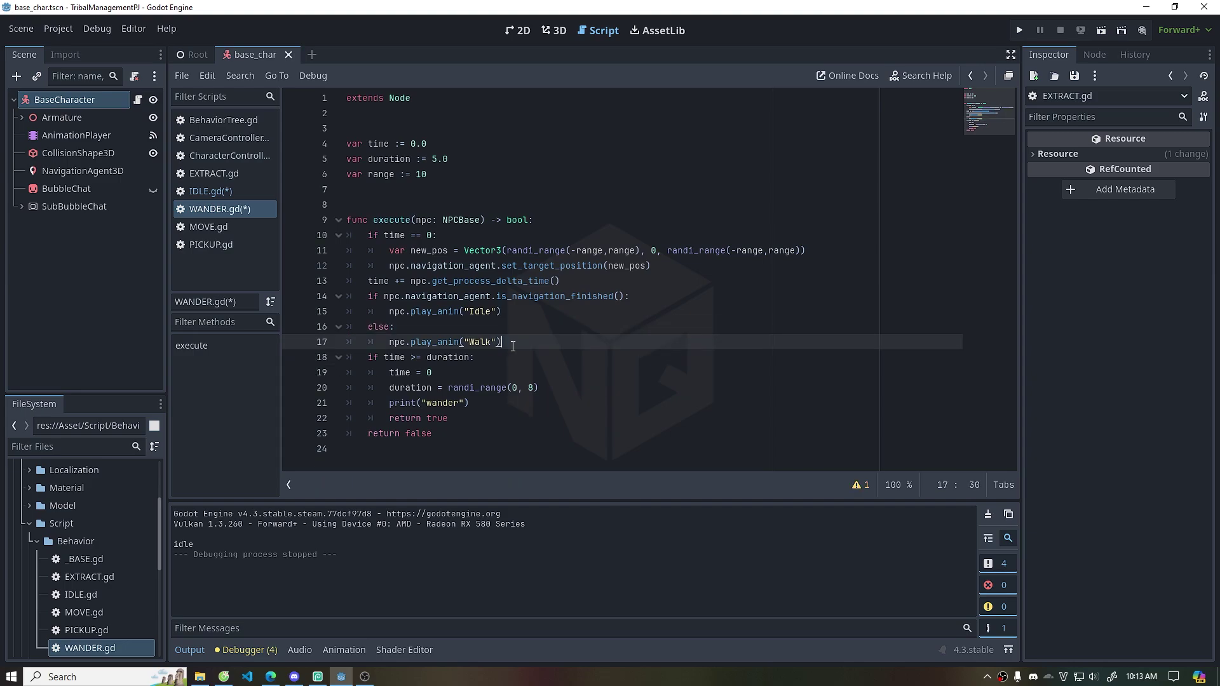
key(Return)
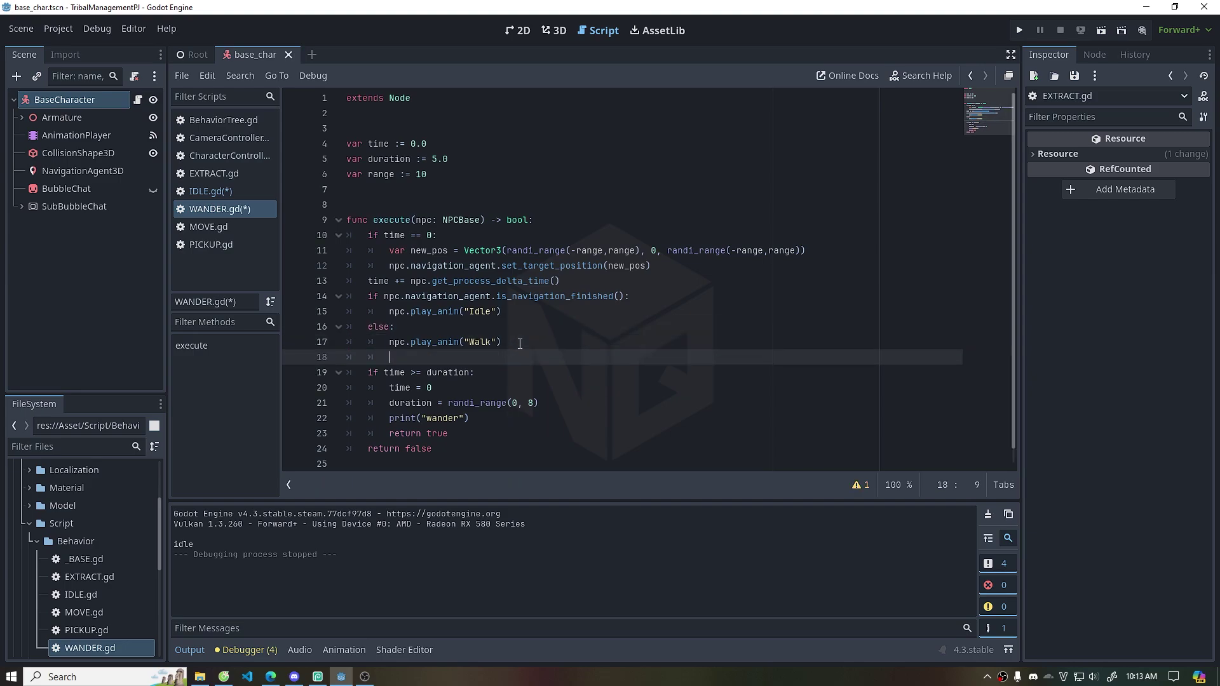
text(upd)
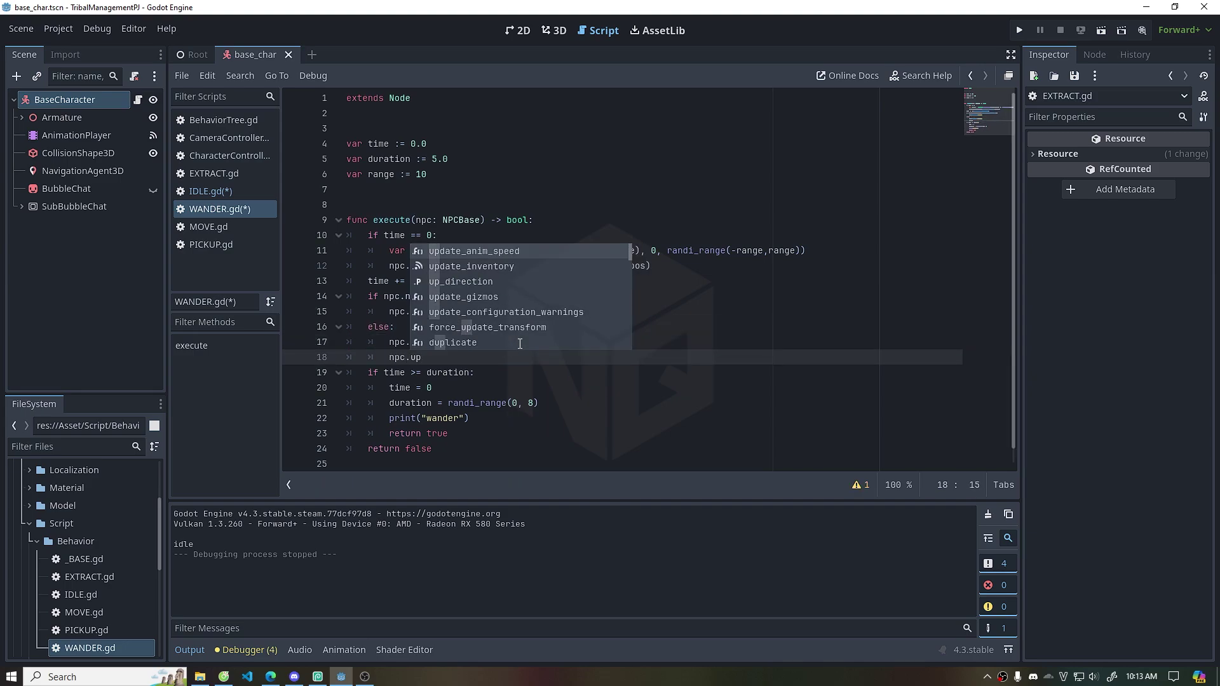
key(Return)
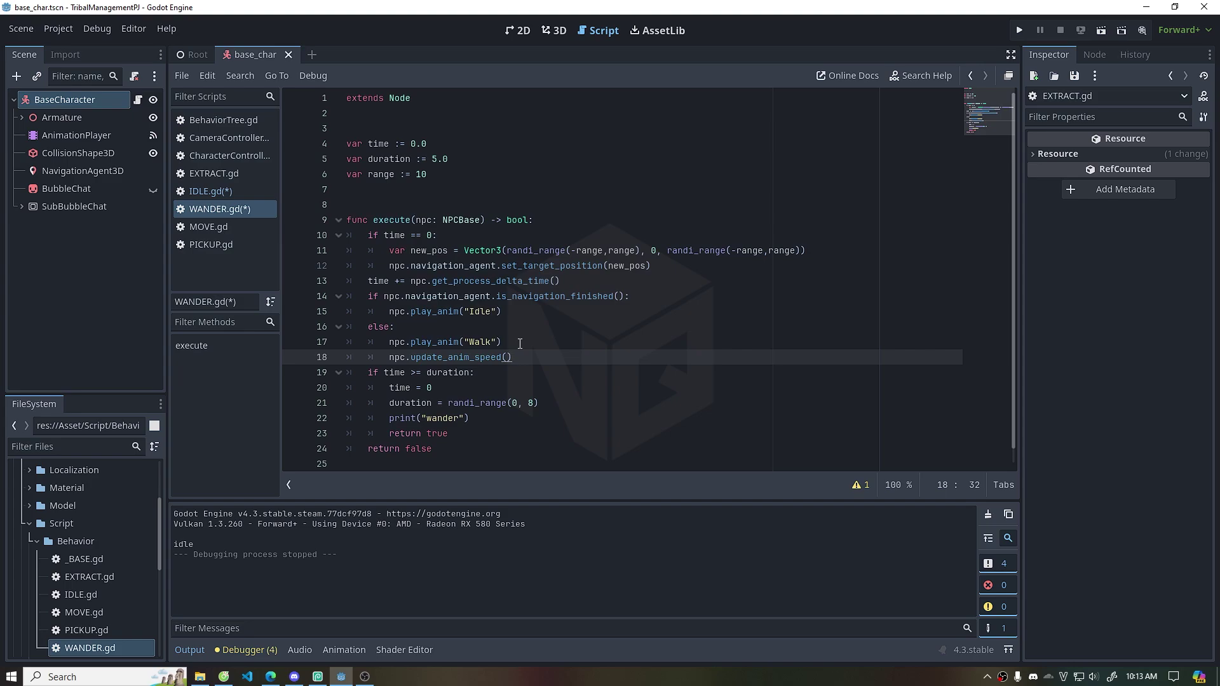
Delete the print("wander") line and save and run the game with F5
drag(497, 422, 540, 403)
key(BackSpace)
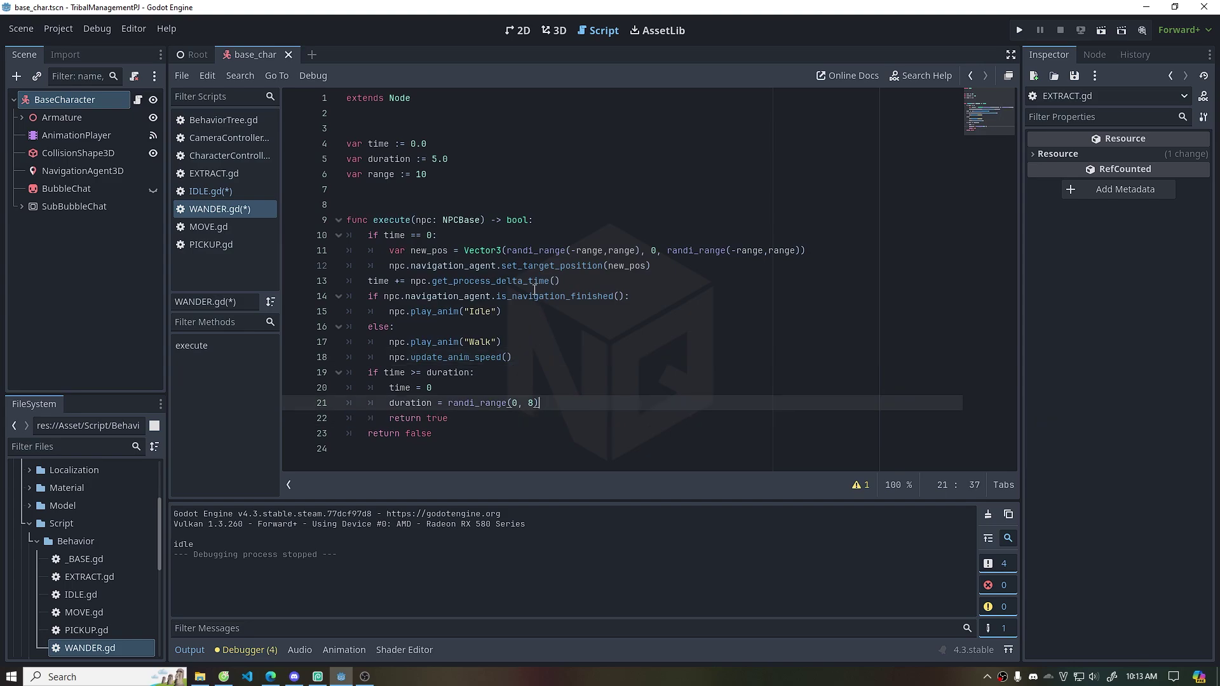
key(F5)
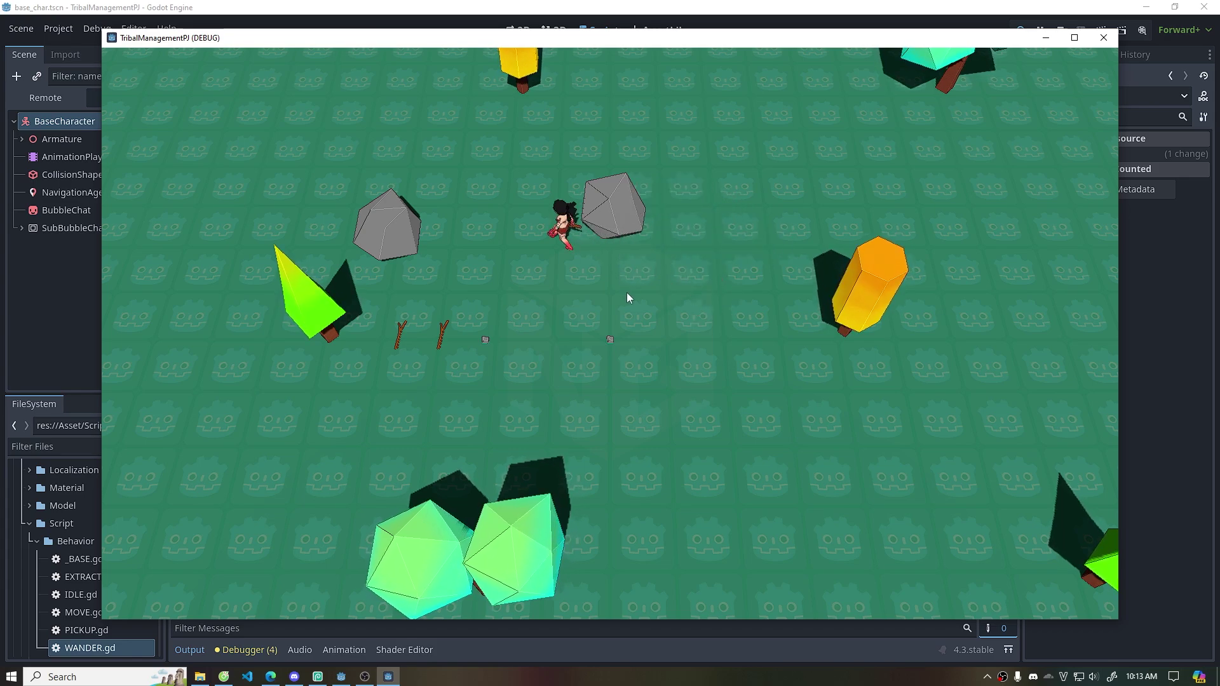
Send the character down-right, to chop the orange tree, then to a spot near the centre
click(722, 346)
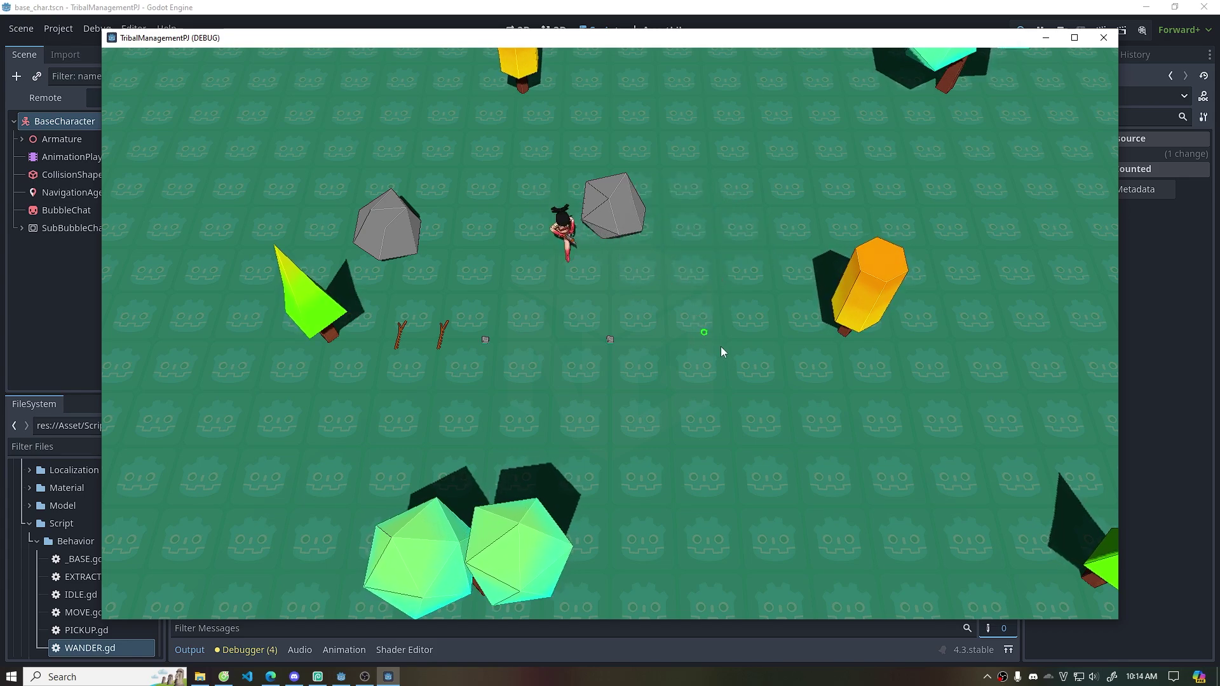
click(839, 327)
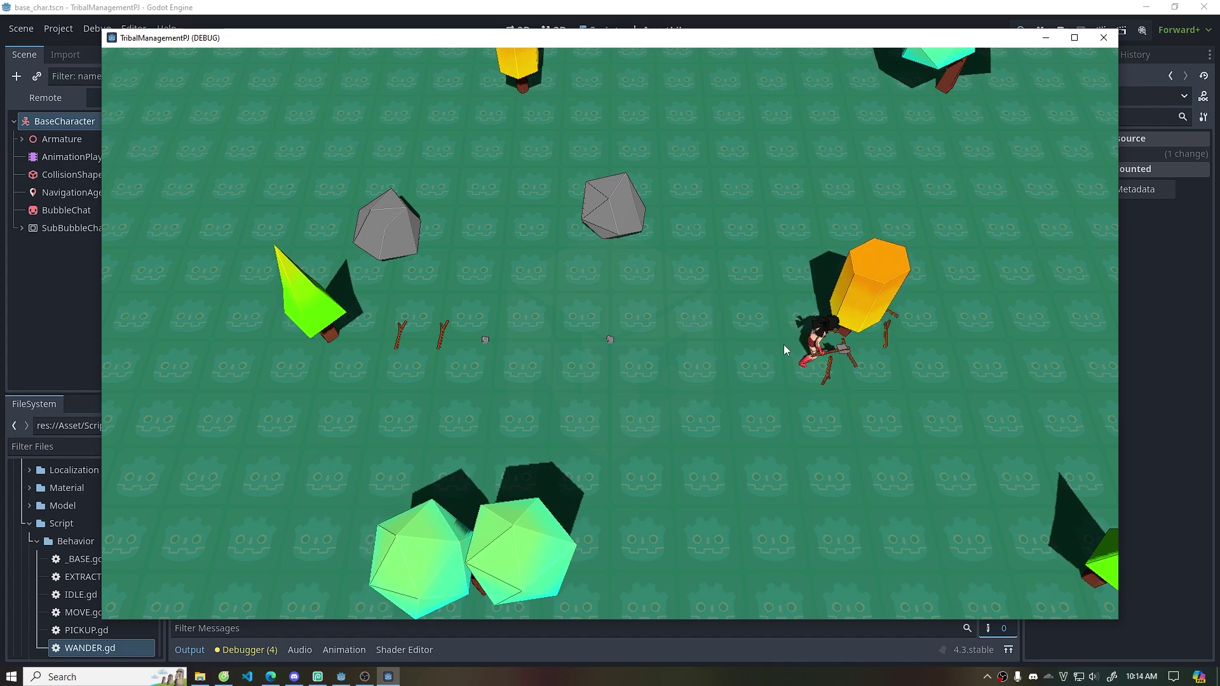
click(697, 293)
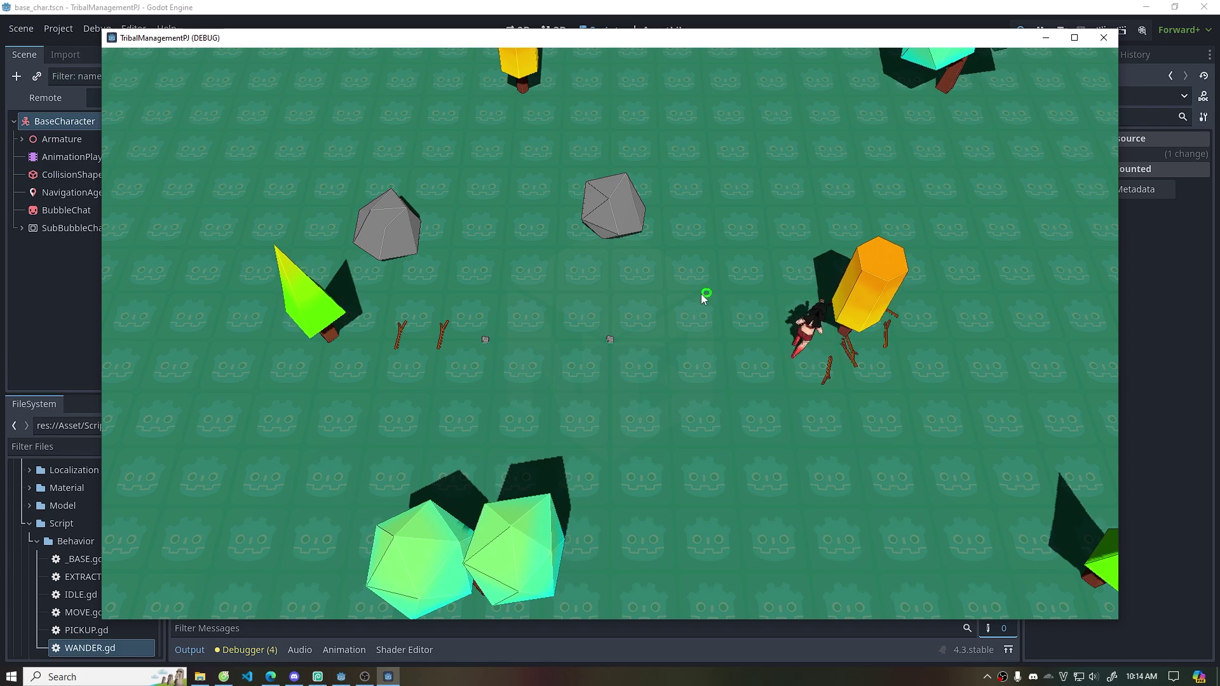